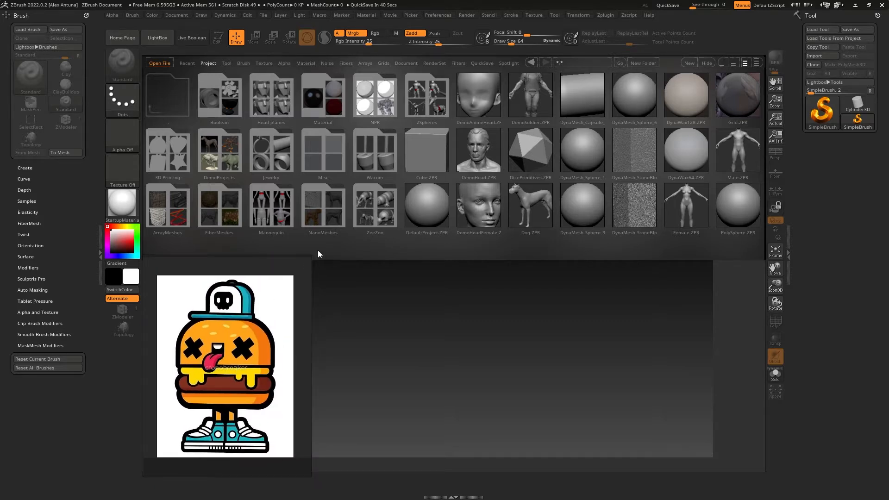
Step: Fit the burger character reference image into a smaller window and hide the LightBox browser
drag(310, 257, 276, 294)
middle_drag(233, 344, 211, 365)
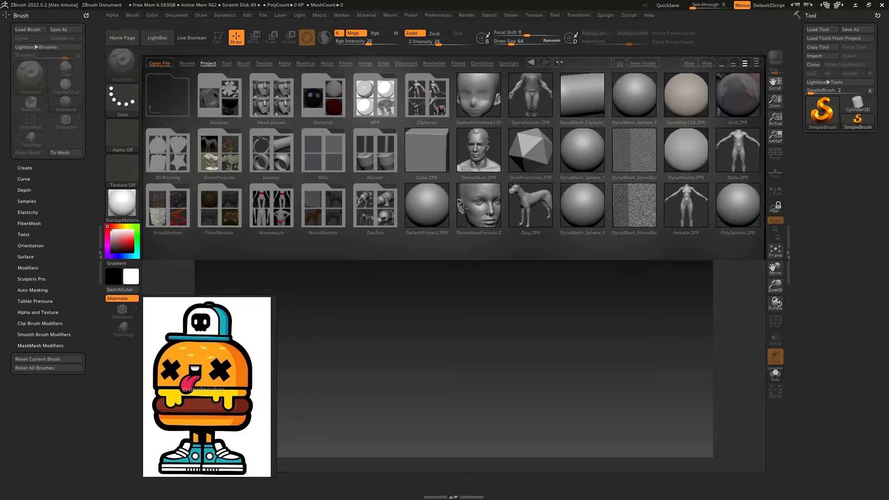
key(comma)
Step: Place a Cylinder3D on the canvas, make it editable and tilt the view to see its cap
click(827, 115)
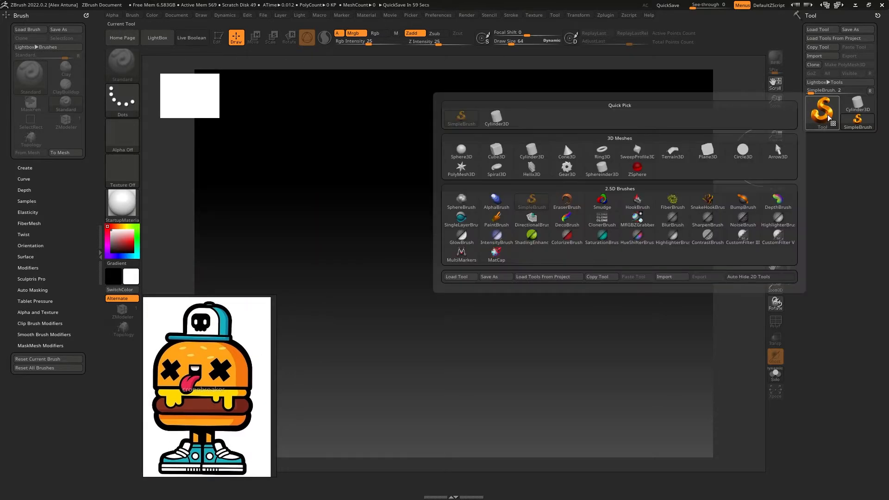
click(533, 156)
drag(451, 262, 431, 304)
key(t)
drag(369, 91, 684, 255)
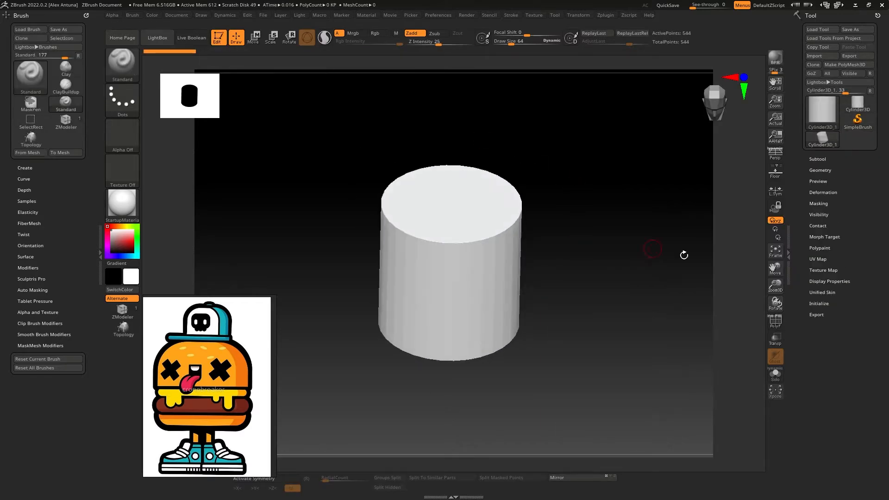
Step: Initialize the cylinder with HDivide 12 and fewer vertical divisions, then convert it to a PolyMesh3D with its wireframe shown
key(shift+f)
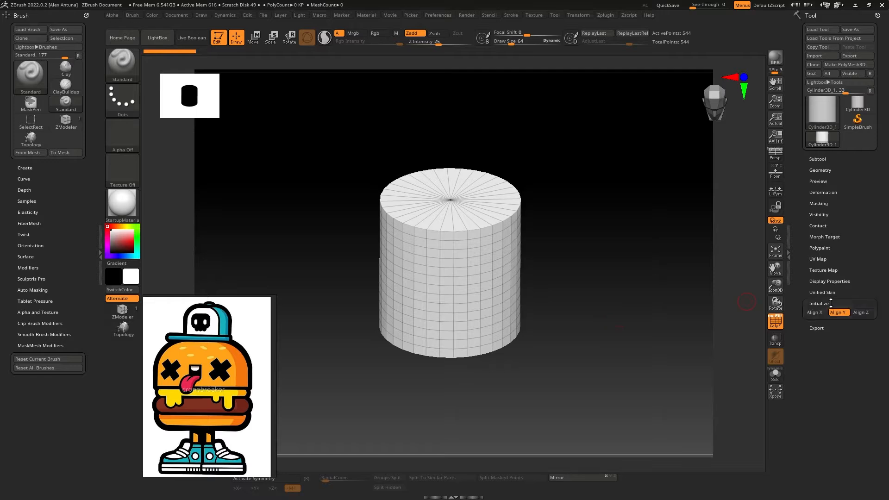
click(830, 303)
drag(858, 341, 819, 338)
mouse_move(675, 239)
mouse_down()
mouse_move(611, 305)
mouse_move(484, 241)
mouse_up()
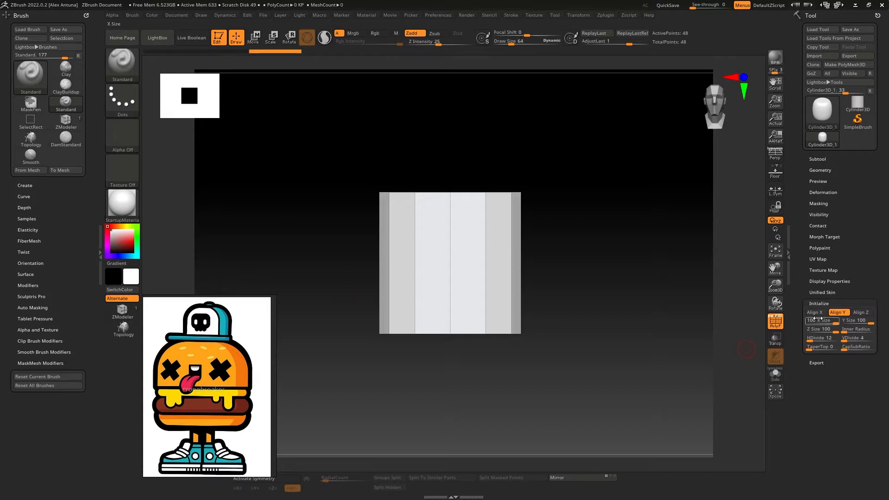
click(840, 65)
drag(428, 200, 506, 285)
ctrl+right_drag(491, 194, 506, 227)
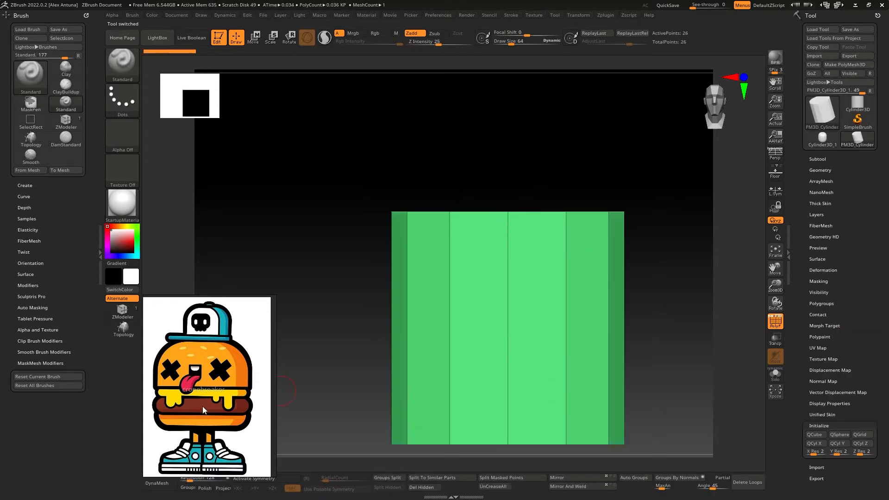
Step: Insert a single edge loop just below the cylinder's upper rim with the ZModeler brush
right_drag(453, 238, 461, 267)
key(b)
key(z)
key(m)
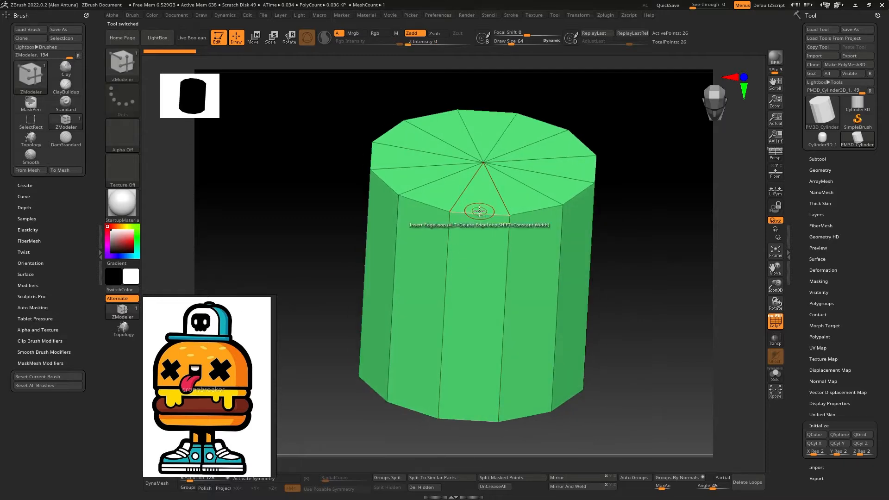
key(space)
click(460, 239)
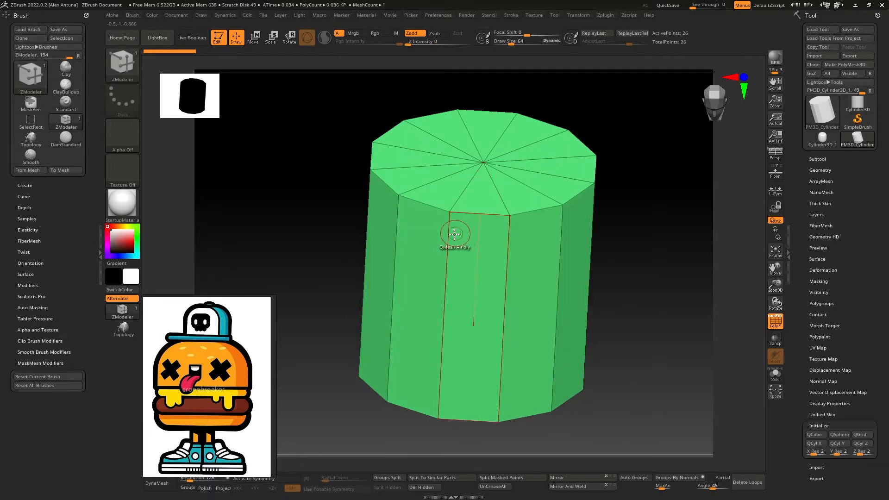
drag(447, 234, 447, 235)
Step: Scale the cylinder down along Y into a low, wide bun blank
shift+right_drag(468, 262, 516, 292)
key(w)
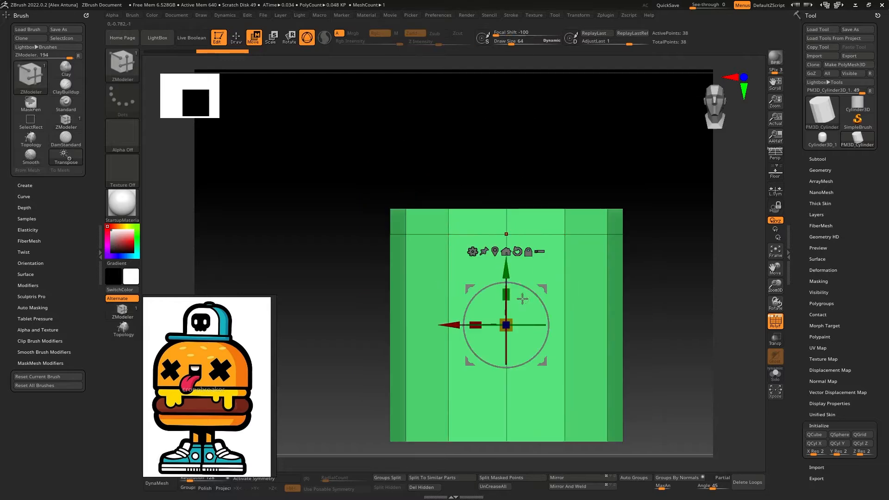
mouse_move(506, 295)
mouse_down()
mouse_move(549, 391)
mouse_move(548, 381)
mouse_up()
right_drag(473, 195, 501, 231)
key(q)
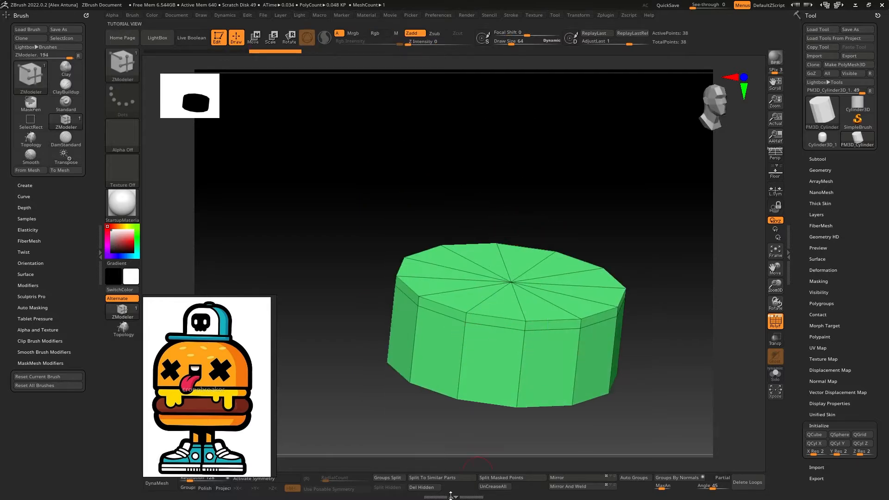
Step: Turn on dynamic subdivision for the cylinder and check the smoothed shape from the front
click(821, 171)
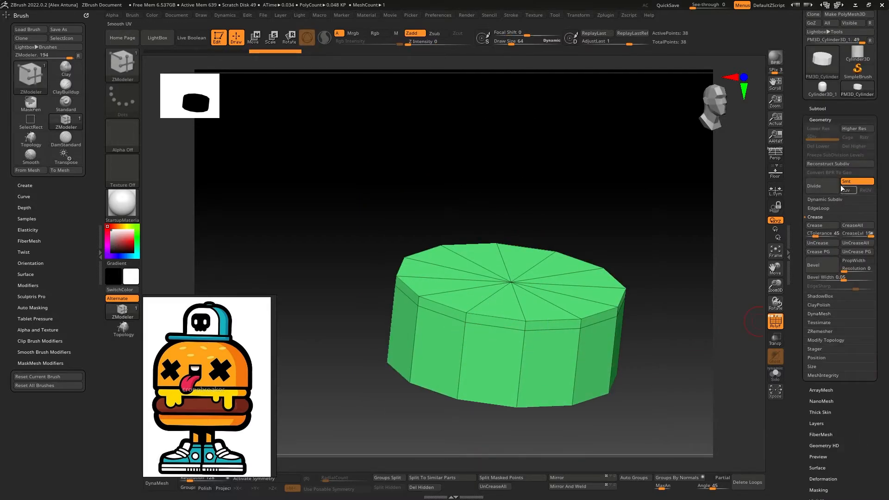
click(826, 199)
click(826, 207)
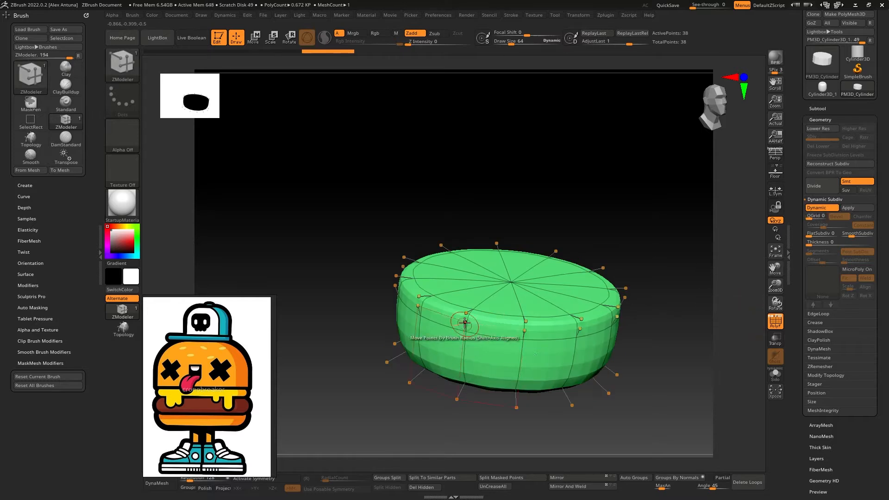
drag(484, 395, 478, 179)
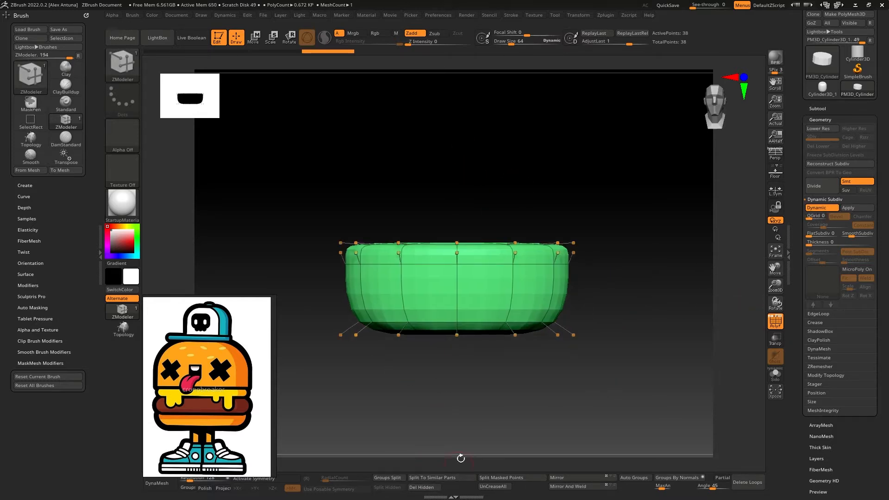
Step: Customize the interface by adding the Dynamic subdivision control to the shelf below the canvas, and store the configuration
click(440, 15)
click(453, 48)
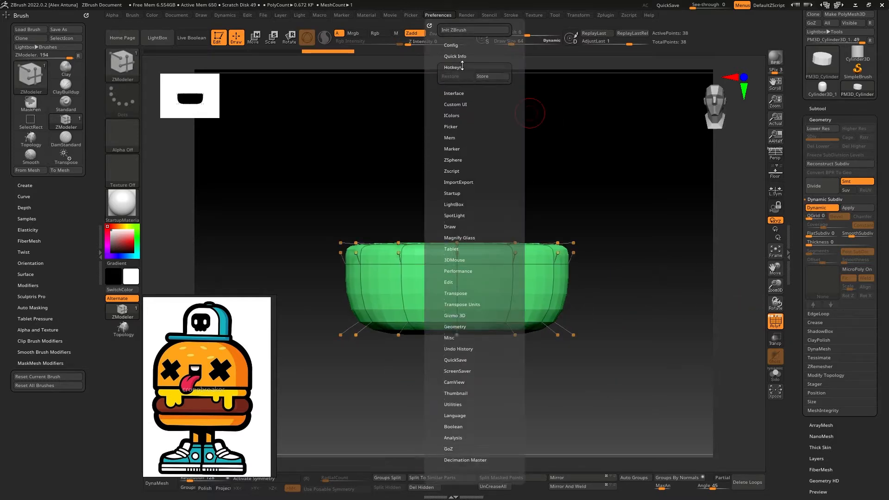
click(479, 91)
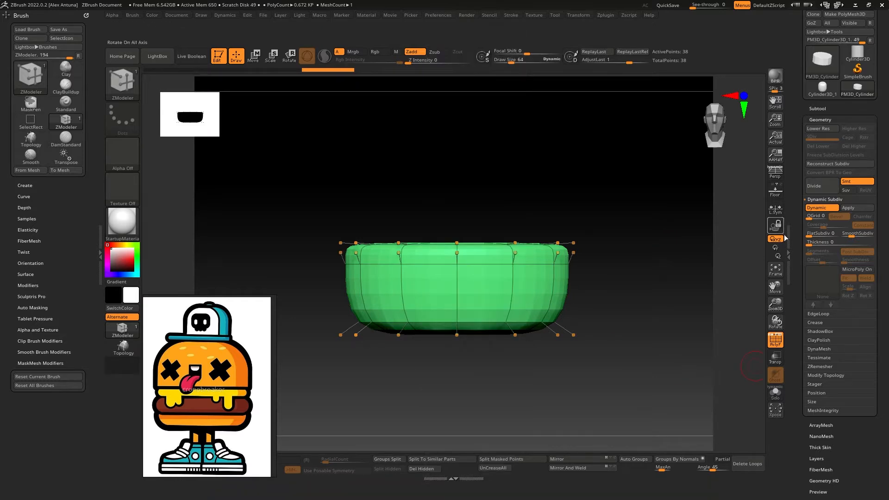
ctrl+alt+drag(782, 243, 459, 469)
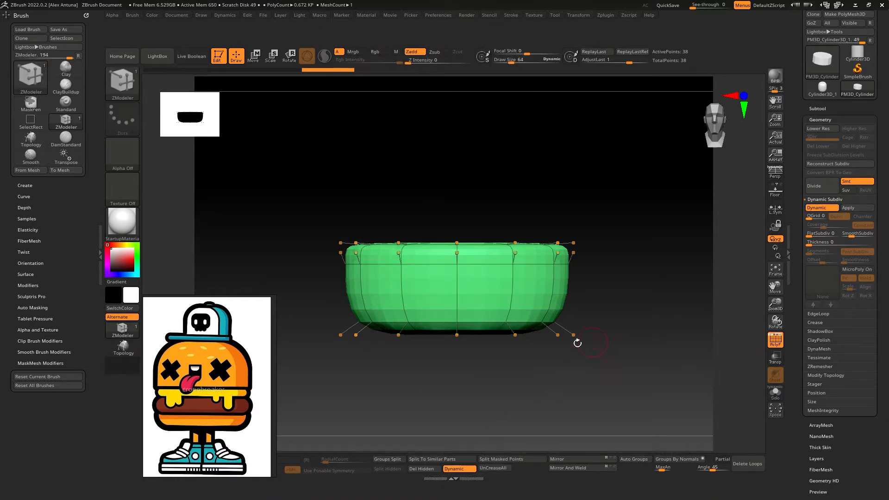
click(434, 14)
click(470, 90)
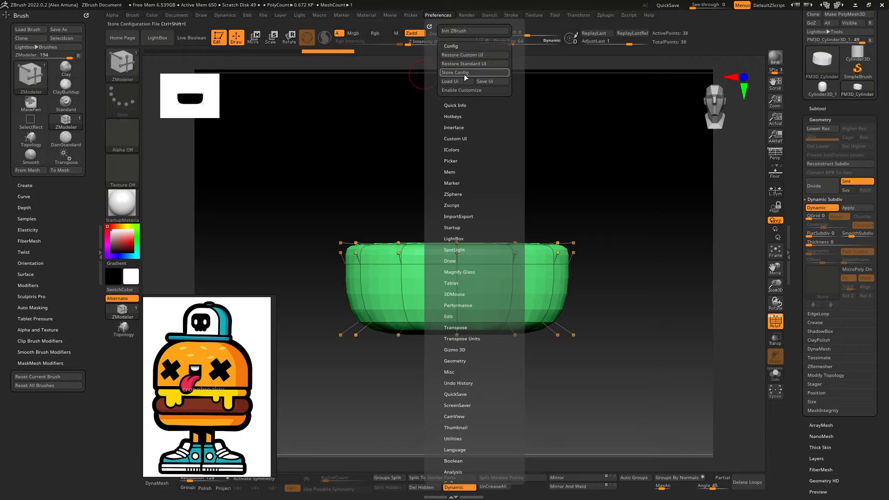
click(468, 73)
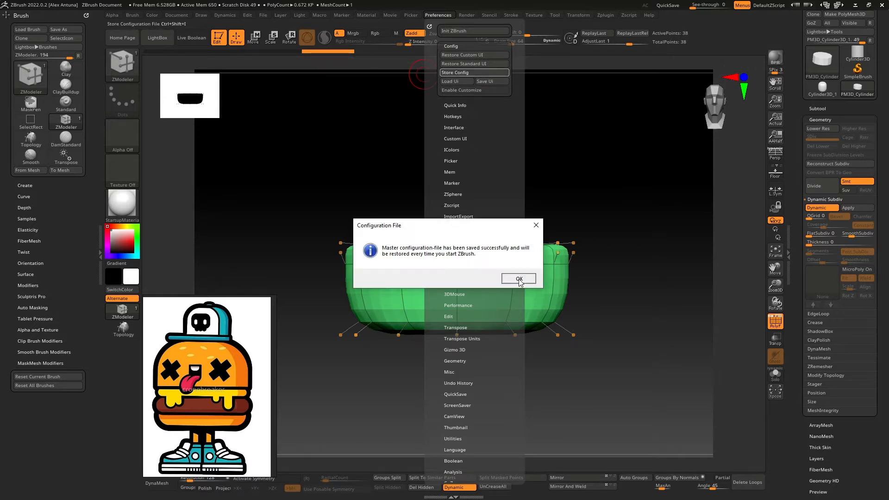
click(519, 279)
Step: With dynamic subdivision off, insert an edge loop near the bun's lower rim and slide the upper loop down using EdgeLoop Partial
drag(549, 159, 481, 282)
key(shift+d)
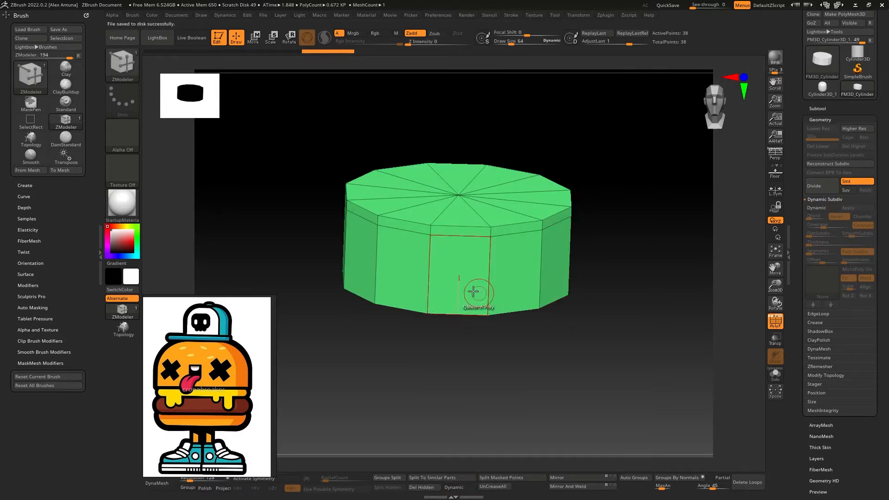
key(space)
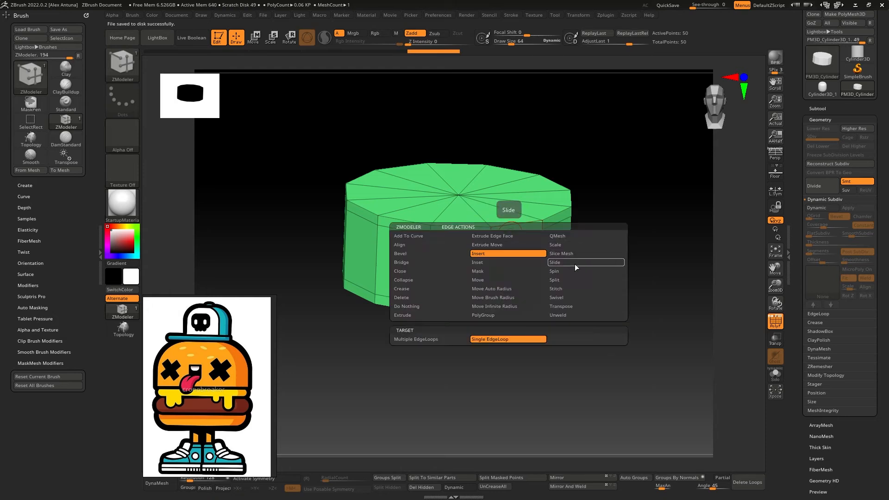
click(575, 263)
key(space)
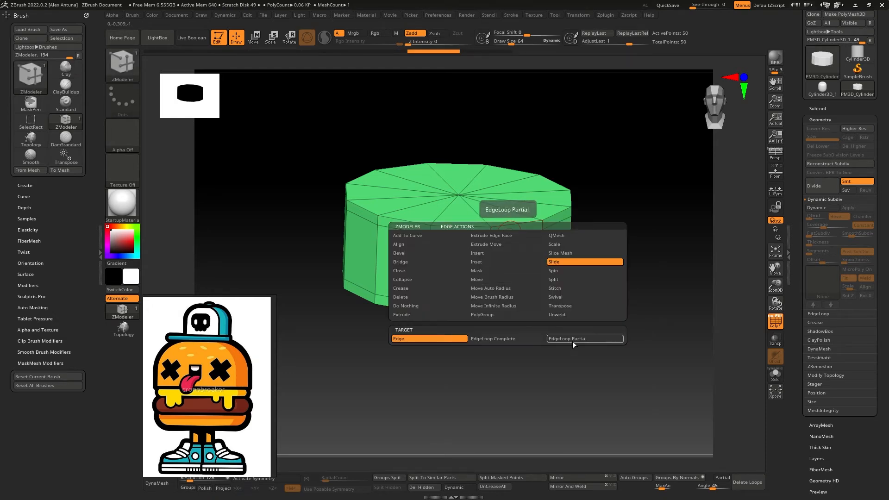
click(572, 339)
Step: Turn dynamic subdivision back on for the bun and raise its SmoothSubdiv level
key(d)
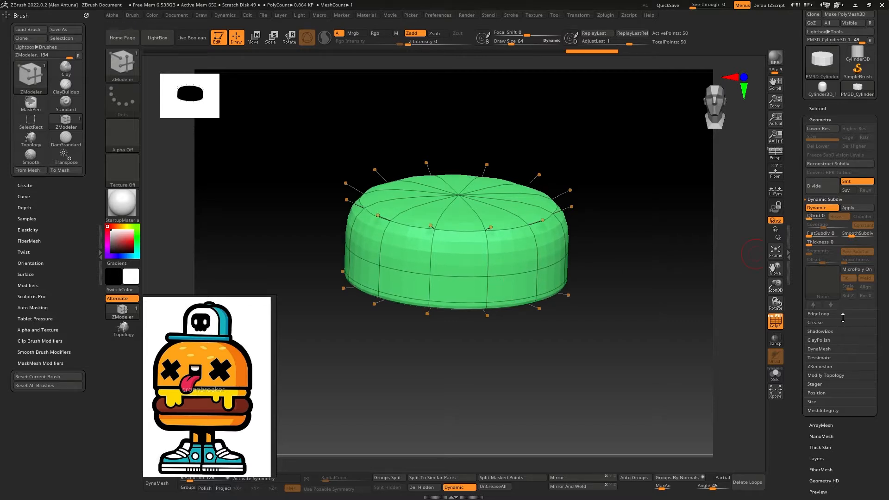
click(851, 234)
text(2)
key(Return)
shift+drag(574, 370, 573, 349)
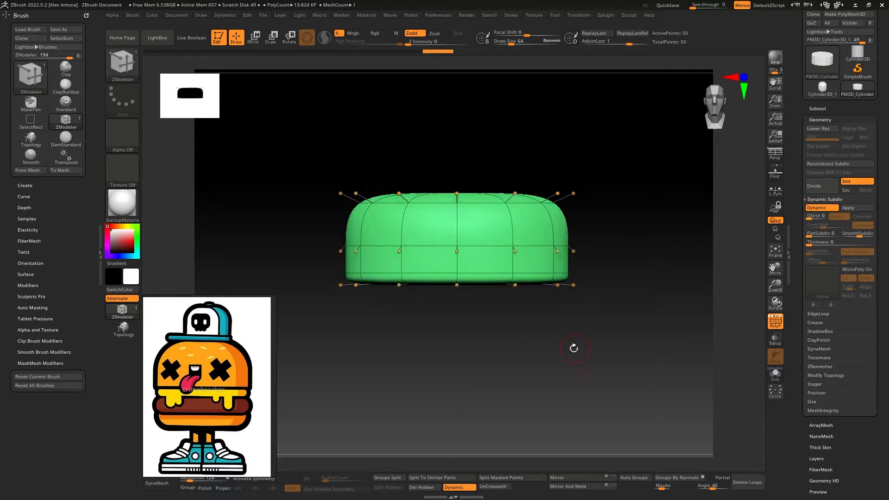
Step: Mask the bun's lower part, move the unmasked top to make the bun taller, clear the mask and quick save
mouse_move(309, 327)
ctrl+mouse_down()
mouse_move(547, 268)
mouse_move(625, 218)
ctrl+mouse_up()
key(w)
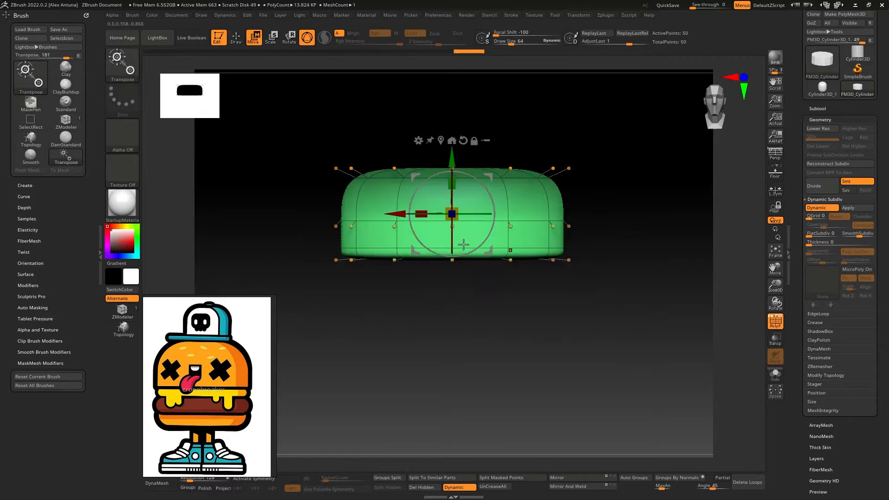
drag(453, 160, 458, 187)
key(q)
ctrl+drag(621, 265, 605, 318)
click(667, 5)
alt+drag(462, 340, 496, 299)
Step: Duplicate the top bun, then flip, flatten and lower the copy to form the bottom bun, with the wireframe hidden
click(828, 111)
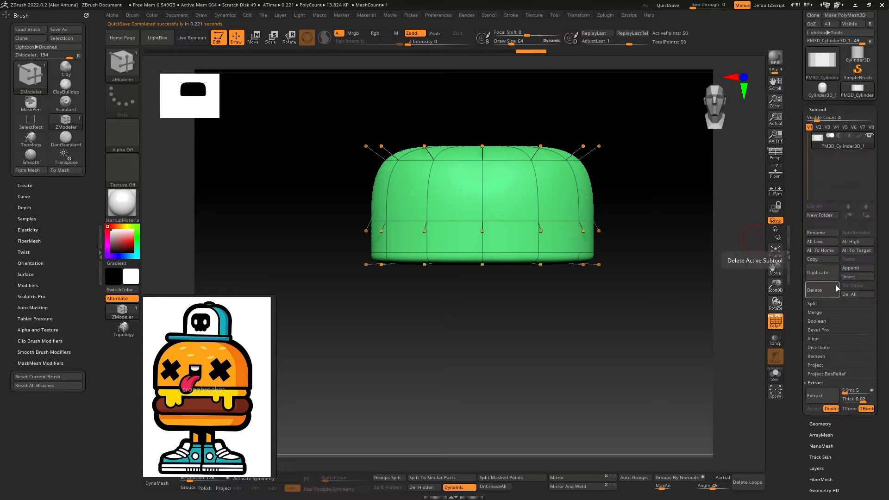
click(826, 273)
key(w)
drag(482, 169, 381, 424)
drag(485, 360, 486, 293)
key(q)
mouse_move(576, 281)
alt+right_down()
mouse_move(571, 292)
mouse_move(547, 293)
mouse_move(649, 306)
alt+right_up()
key(shift+f)
drag(635, 287, 612, 293)
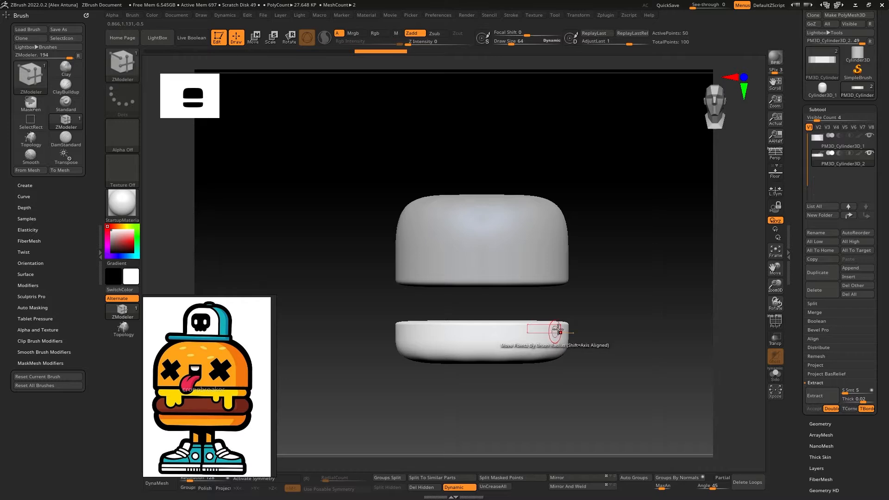
Step: Duplicate the top bun and undo a trial downward move of the copy
alt+click(532, 228)
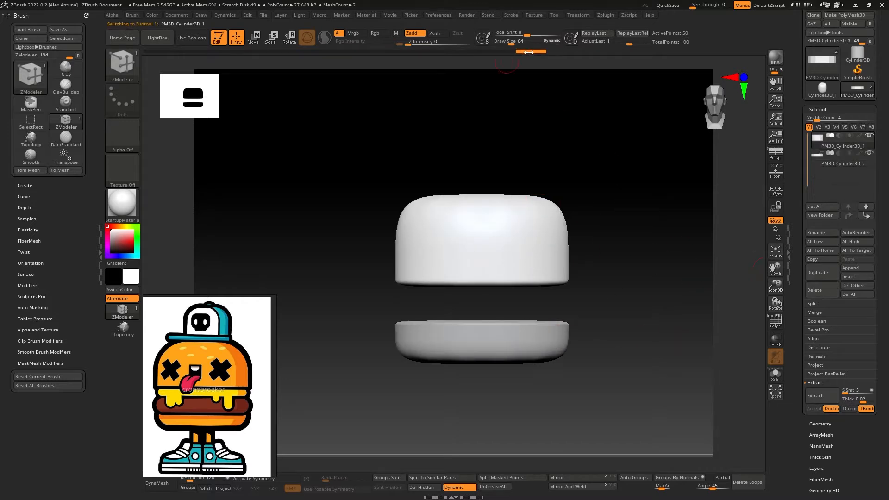
key(w)
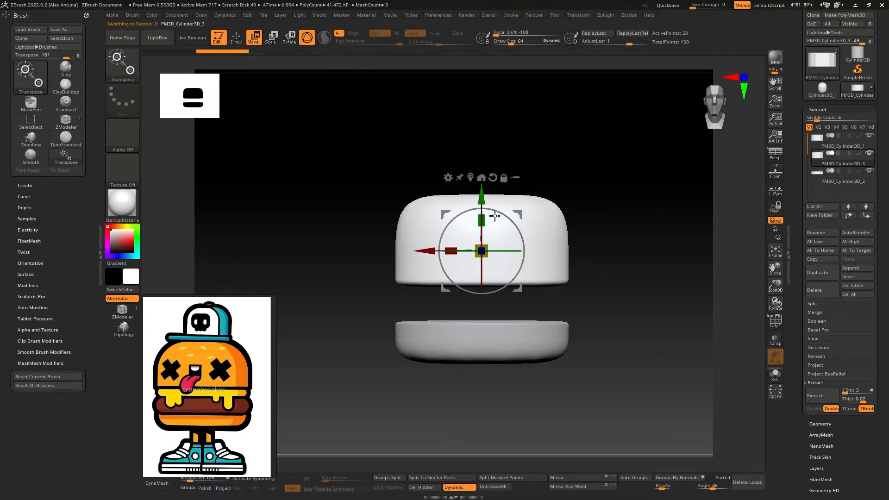
drag(481, 197, 481, 251)
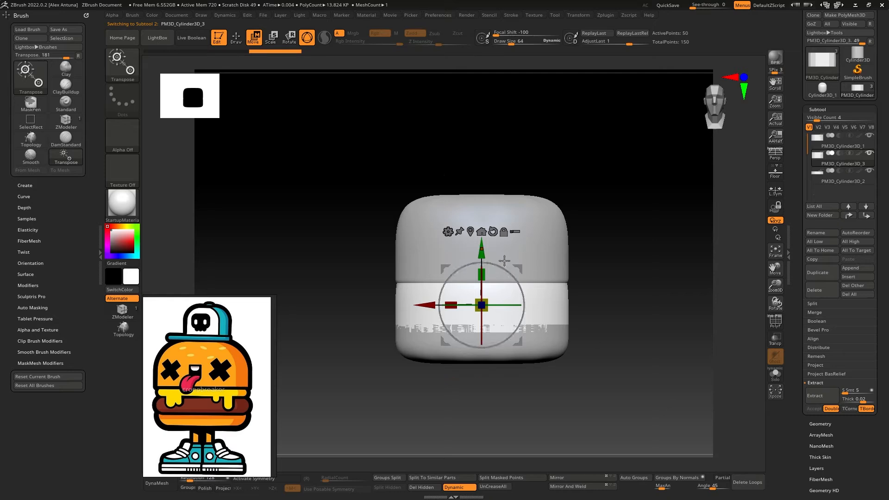
key(ctrl+z)
Step: Select the original top bun subtool and rewind its undo history to the plain 12-sided cylinder
click(836, 142)
drag(482, 191, 482, 79)
alt+right_drag(529, 194, 572, 282)
drag(541, 50, 158, 51)
shift+right_drag(523, 273, 540, 255)
alt+right_drag(540, 255, 550, 291)
Step: Position the plain cylinder between the two buns and flatten it along Y into a patty disc
drag(536, 284, 564, 346)
drag(539, 261, 546, 340)
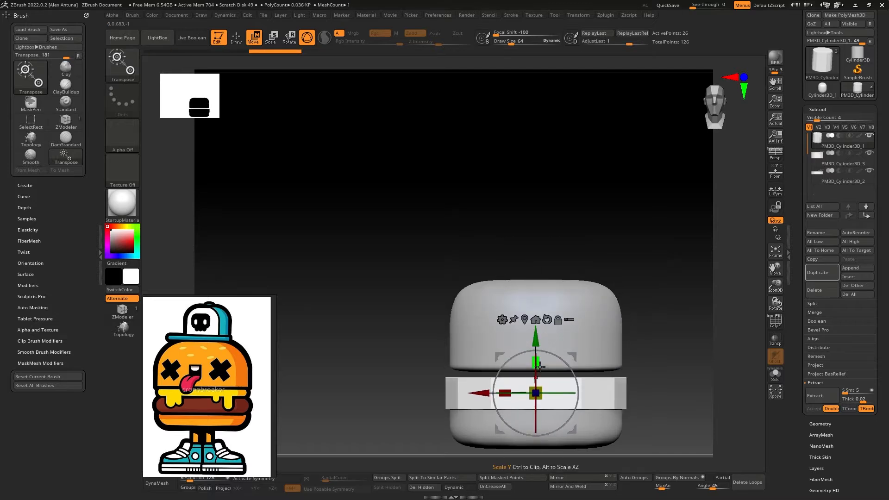
mouse_move(547, 340)
right_down()
mouse_move(577, 307)
mouse_move(563, 321)
mouse_move(563, 309)
right_up()
key(q)
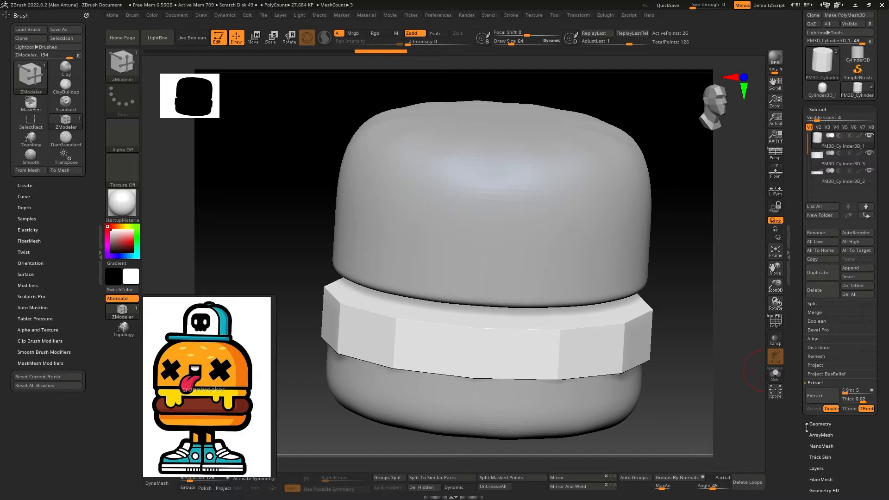
Step: Turn on dynamic subdivision for the patty, raise its SmoothSubdiv level and show its wireframe
click(807, 424)
click(821, 177)
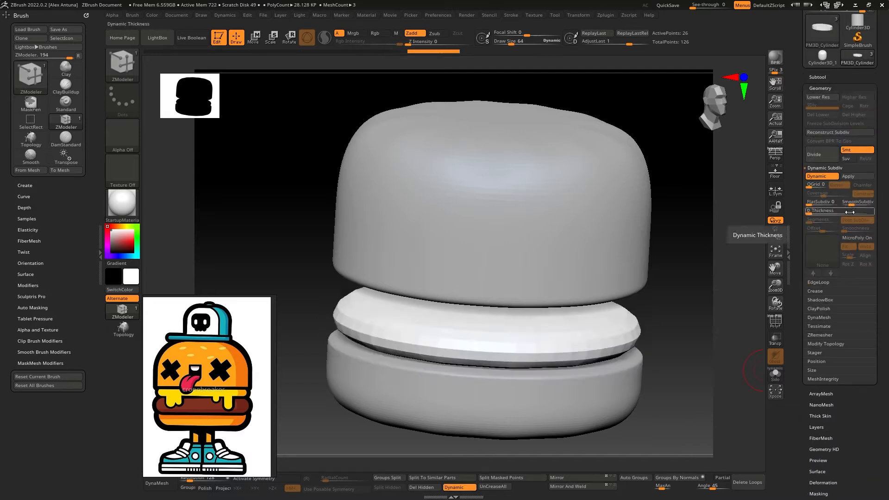
key(shift+f)
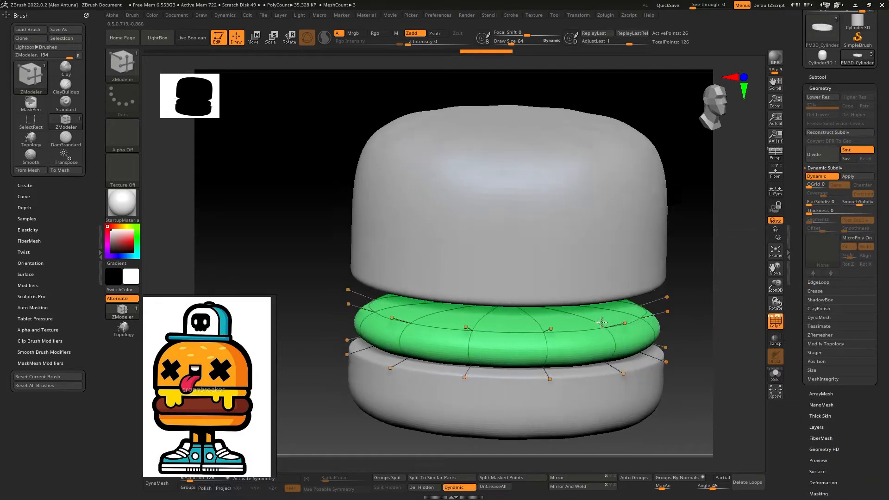
Step: Insert multiple edge loops around the patty's side with the ZModeler edge action Insert, target Multiple EdgeLoops
right_drag(601, 322, 698, 304)
key(space)
click(593, 254)
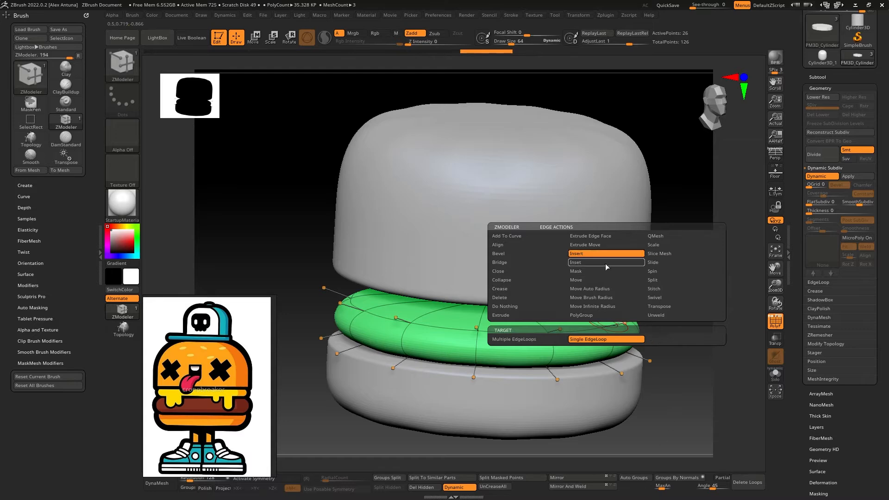
key(space)
key(space)
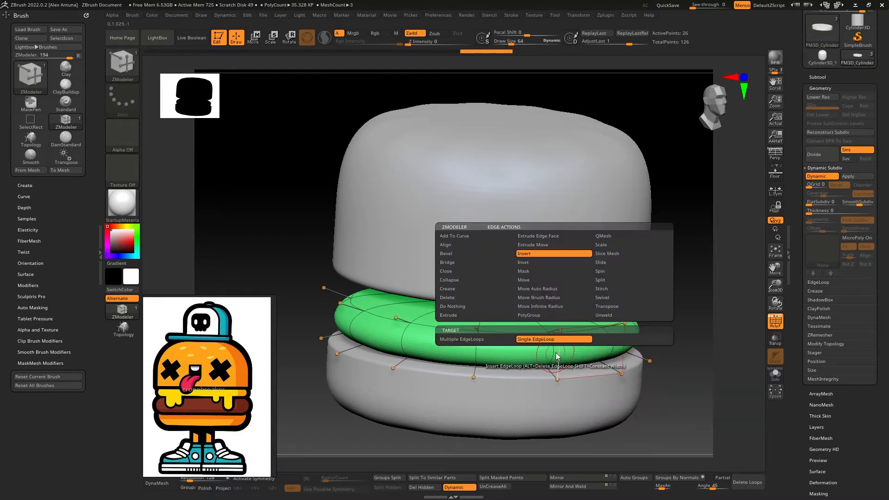
click(483, 339)
drag(558, 355, 562, 338)
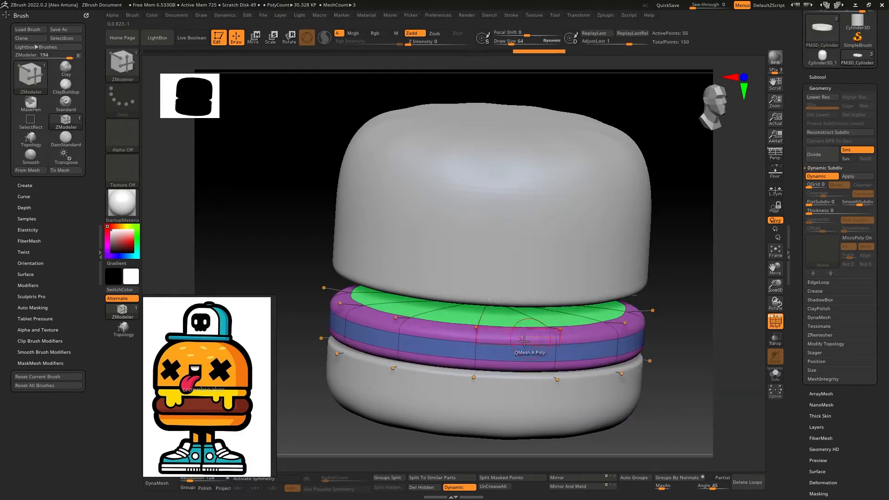
Step: Set the ZModeler polygon action to QMesh with the Polyloop target
shift+right_drag(532, 341, 539, 334)
key(space)
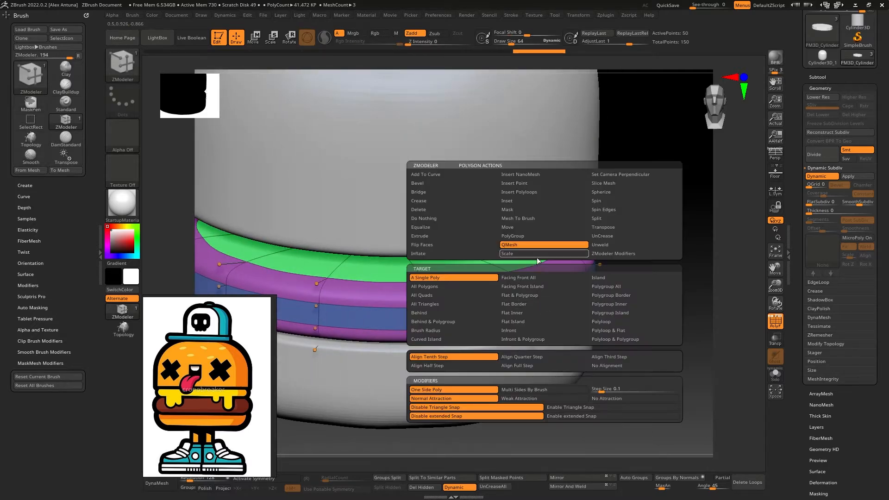
click(621, 323)
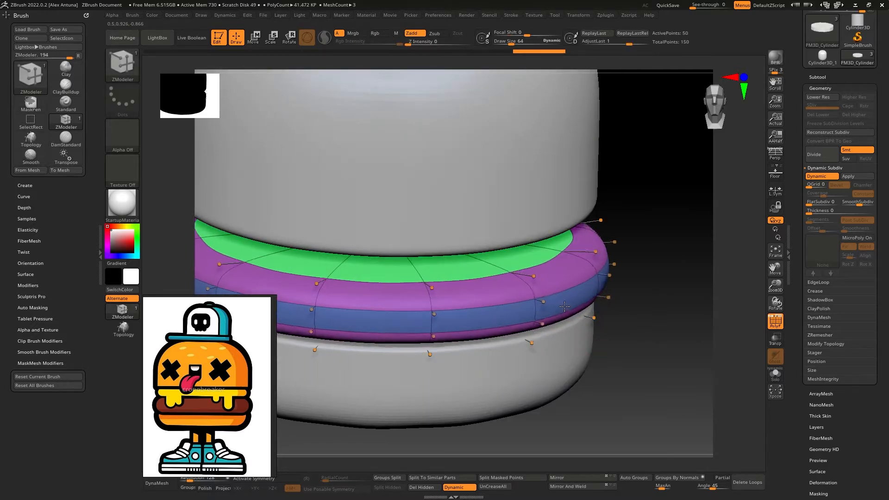
Step: Quick-save the project and hide the patty's wireframe
shift+right_drag(568, 309, 567, 282)
ctrl+right_drag(567, 283, 578, 266)
click(667, 5)
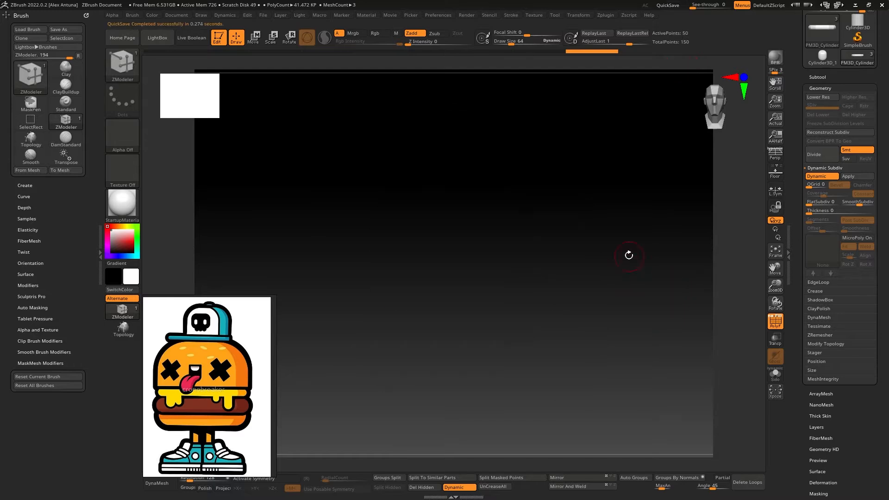
mouse_move(633, 274)
alt+right_down()
mouse_move(605, 263)
mouse_move(632, 276)
alt+right_up()
key(shift+f)
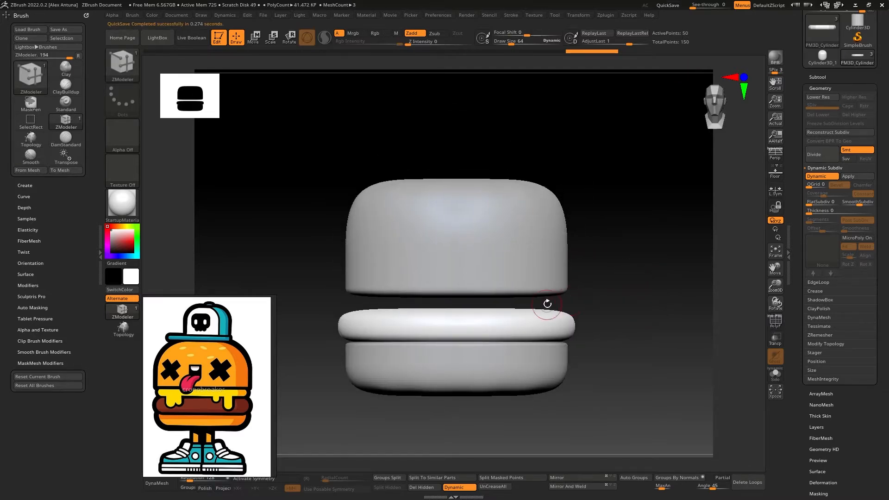
Step: Duplicate the patty subtool and position one disc between the top bun and the other disc
key(w)
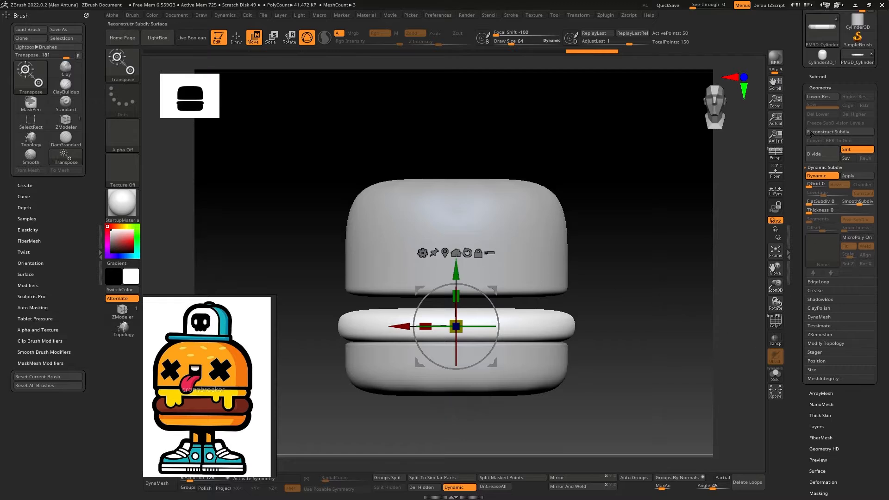
click(817, 77)
click(827, 242)
drag(454, 274, 459, 280)
drag(456, 246, 457, 253)
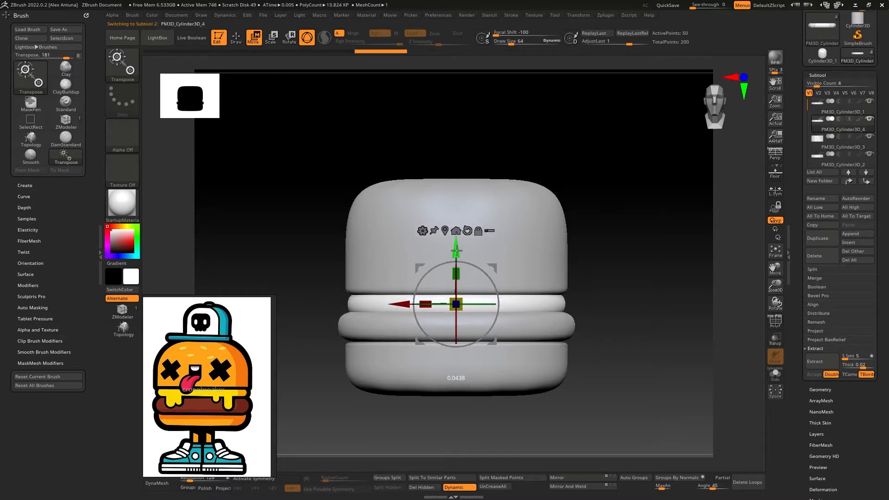
Step: Enlarge the upper disc until it is slightly wider than the disc below it
right_drag(458, 259, 623, 320)
drag(440, 301, 470, 286)
mouse_move(563, 289)
shift+right_down()
mouse_move(577, 255)
mouse_move(541, 232)
mouse_move(551, 246)
shift+right_up()
key(q)
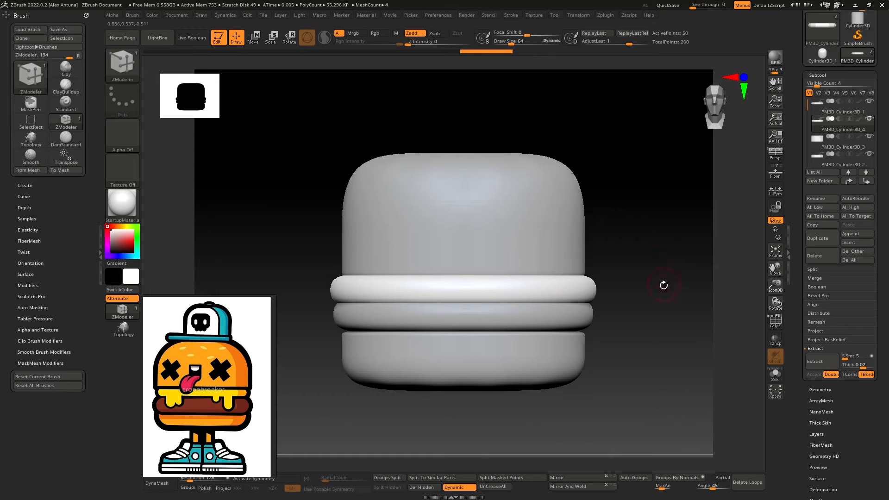
Step: Insert an IMM Primitives cylinder as a leg under the bottom bun and split it into its own subtool
mouse_move(640, 347)
alt+right_down()
mouse_move(658, 297)
mouse_move(635, 349)
mouse_move(630, 322)
mouse_move(615, 367)
mouse_move(629, 307)
alt+right_up()
alt+click(434, 299)
key(b)
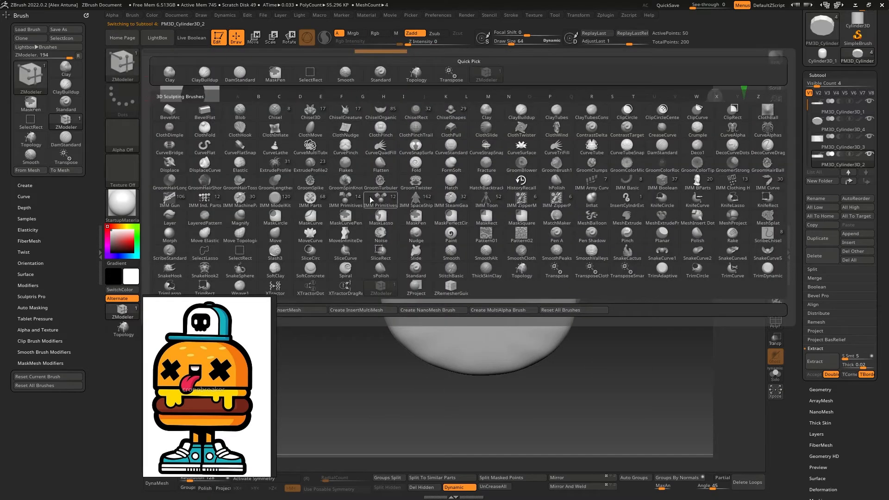
click(350, 199)
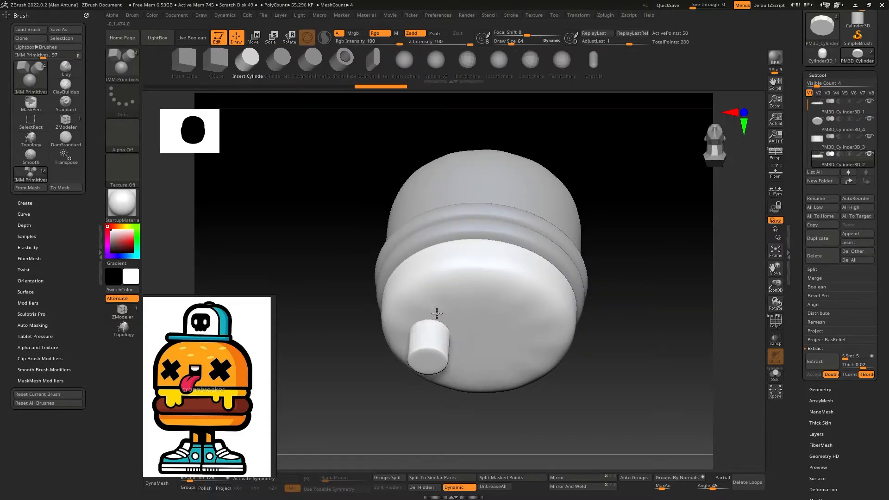
drag(537, 417, 540, 466)
click(523, 478)
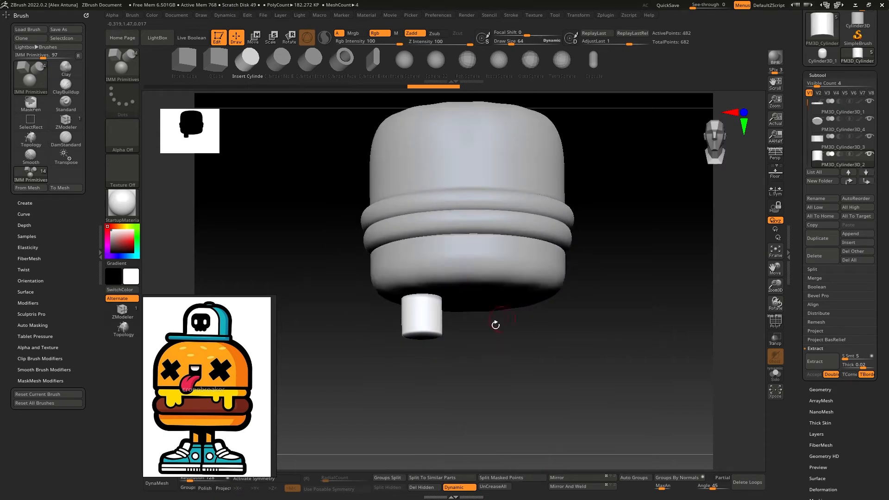
Step: Mirror and weld the leg cylinder across to the other side of the burger
scroll(494, 324, up, 3)
key(w)
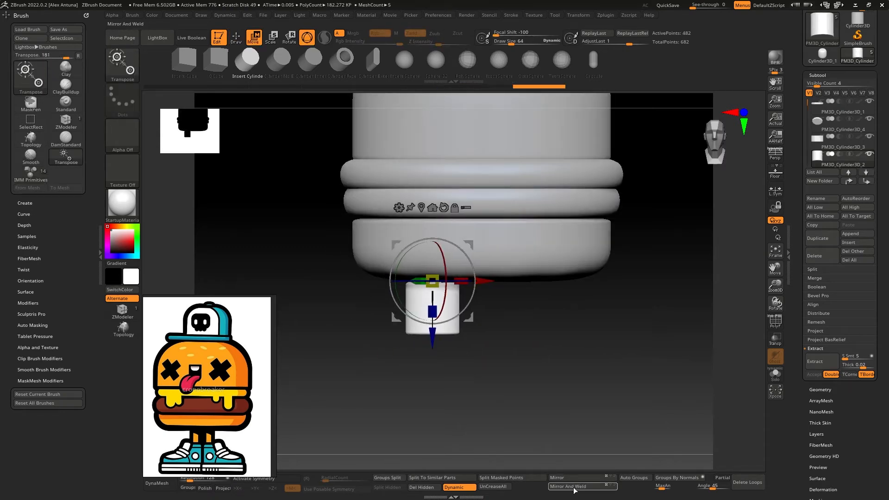
click(574, 487)
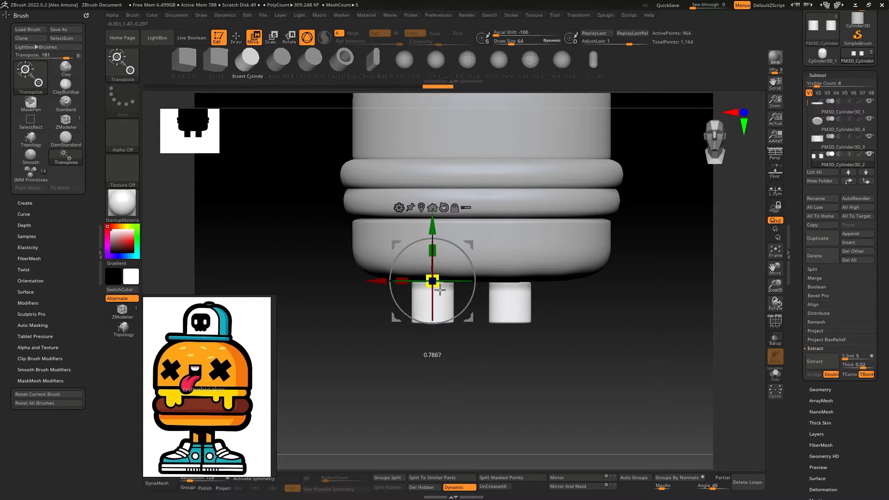
Step: Turn on X symmetry, then lengthen both legs downward and bring them closer together
click(254, 481)
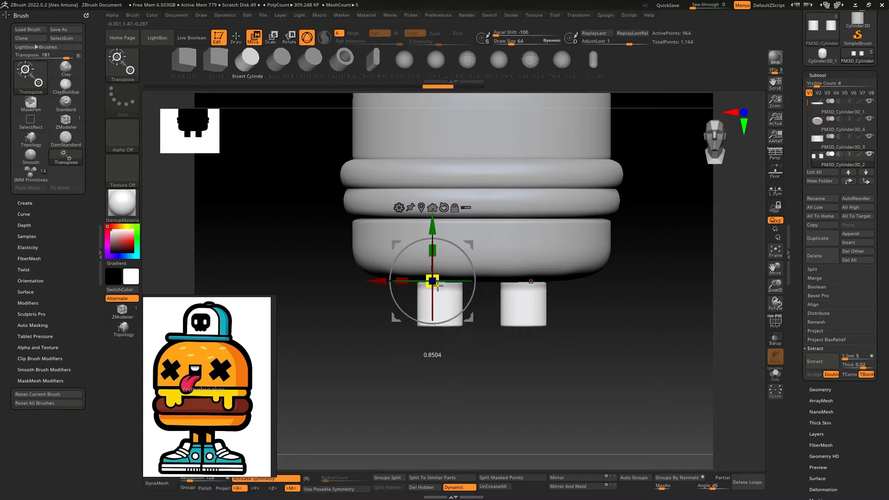
drag(428, 222, 434, 261)
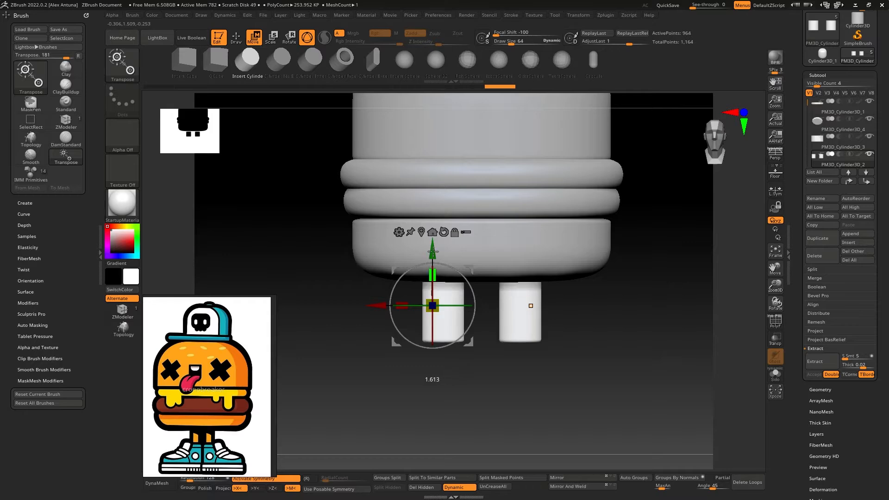
drag(378, 306, 390, 306)
right_drag(390, 306, 417, 306)
ctrl+right_drag(416, 305, 449, 259)
key(q)
Step: Select the top bun and switch to the 12-mesh IMM Primitives brush with the Single Poly insert
mouse_move(486, 315)
right_down()
mouse_move(516, 327)
mouse_move(539, 320)
right_up()
mouse_move(540, 320)
alt+right_down()
mouse_move(478, 404)
mouse_move(463, 394)
mouse_move(595, 301)
mouse_move(522, 256)
mouse_move(482, 326)
alt+right_up()
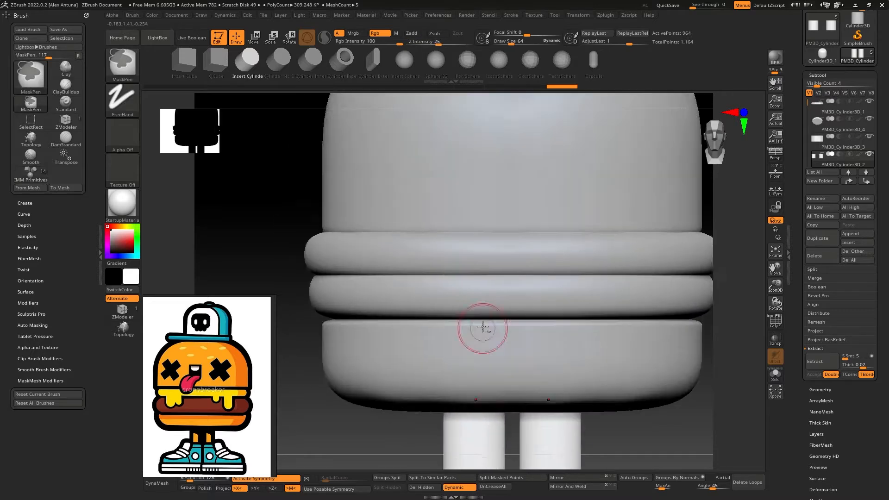
alt+right_drag(508, 161, 415, 259)
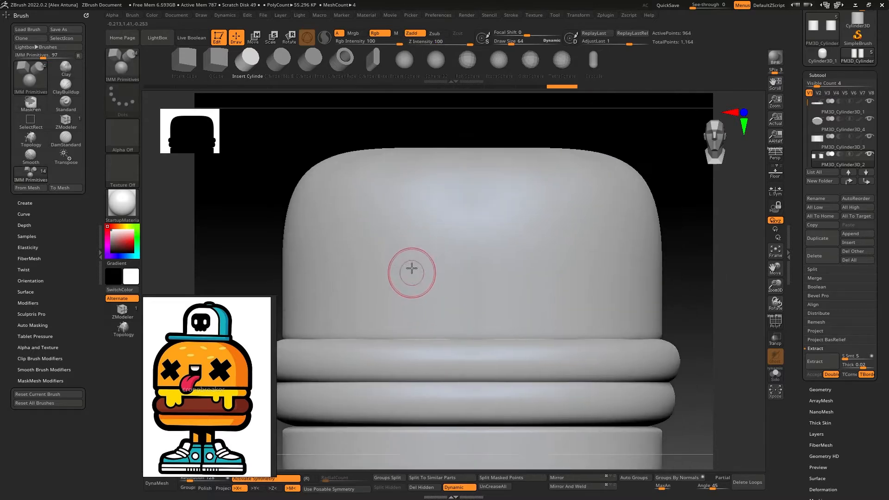
alt+click(433, 244)
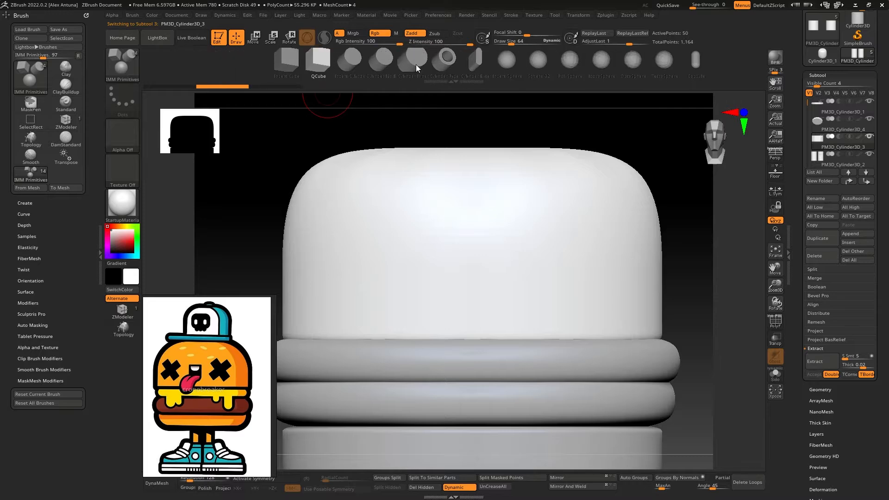
key(b)
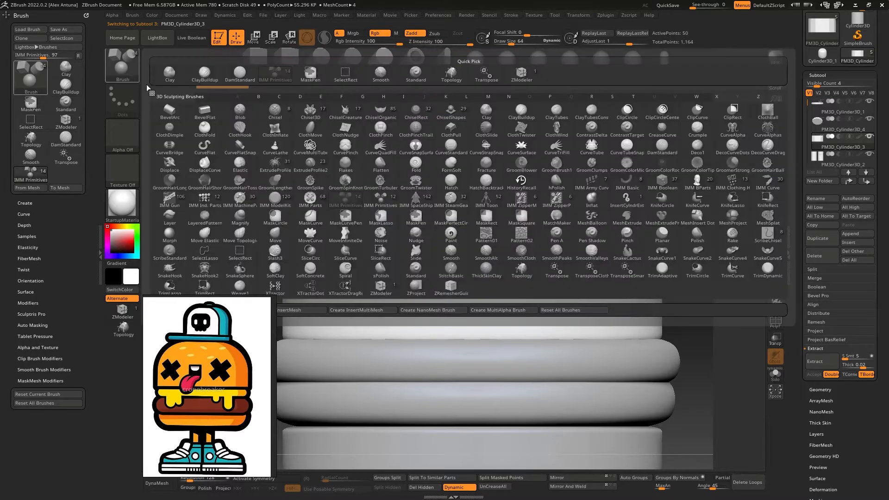
click(380, 200)
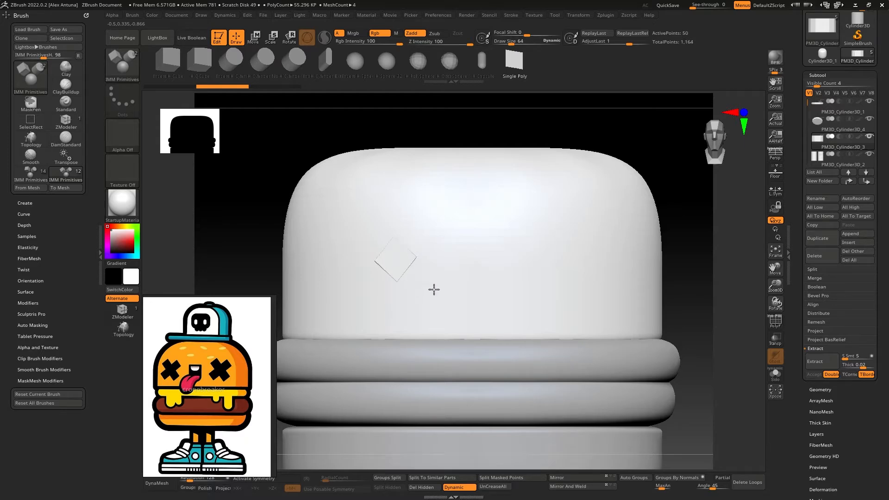
drag(428, 294, 434, 297)
mouse_move(434, 297)
right_down()
mouse_move(426, 290)
mouse_move(438, 282)
right_up()
key(ctrl+z)
Step: With X symmetry and wireframe on, insert mirrored Single Poly diamonds at the eye positions and split them from the top bun
key(x)
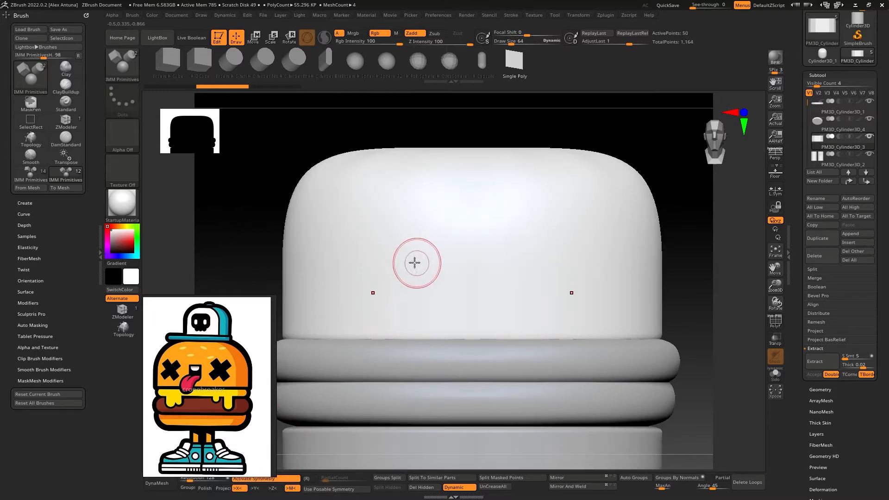
key(shift+f)
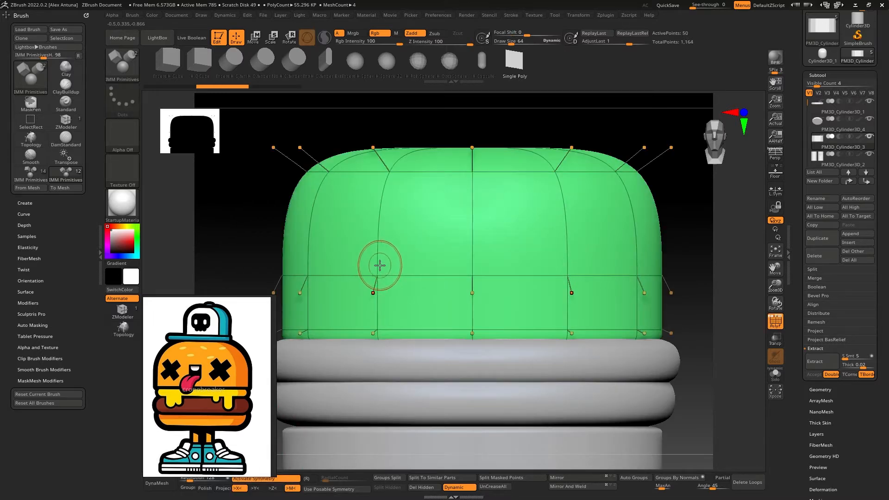
drag(403, 285, 401, 291)
right_drag(401, 290, 397, 270)
key(ctrl+z)
drag(384, 289, 411, 312)
right_drag(277, 241, 241, 221)
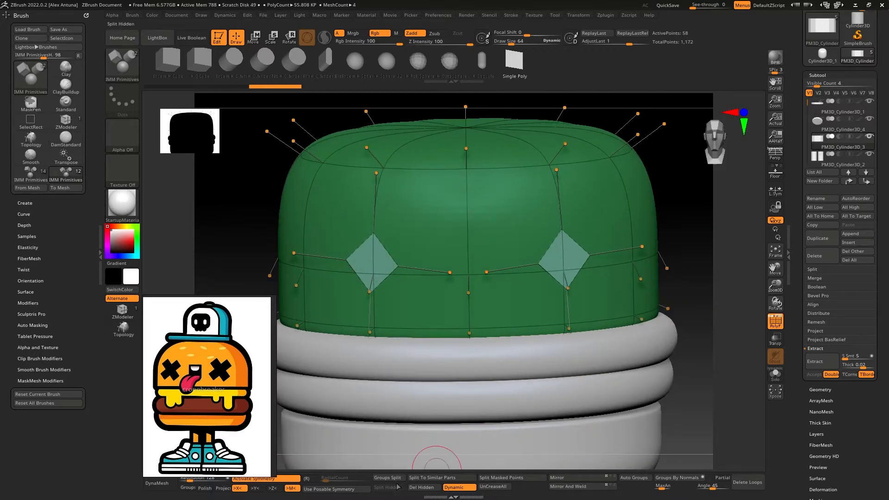
click(509, 477)
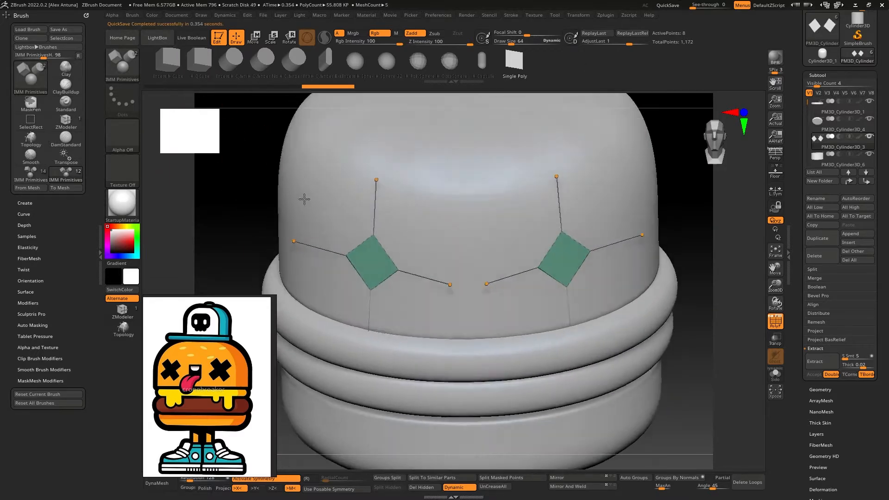
shift+right_drag(304, 199, 334, 182)
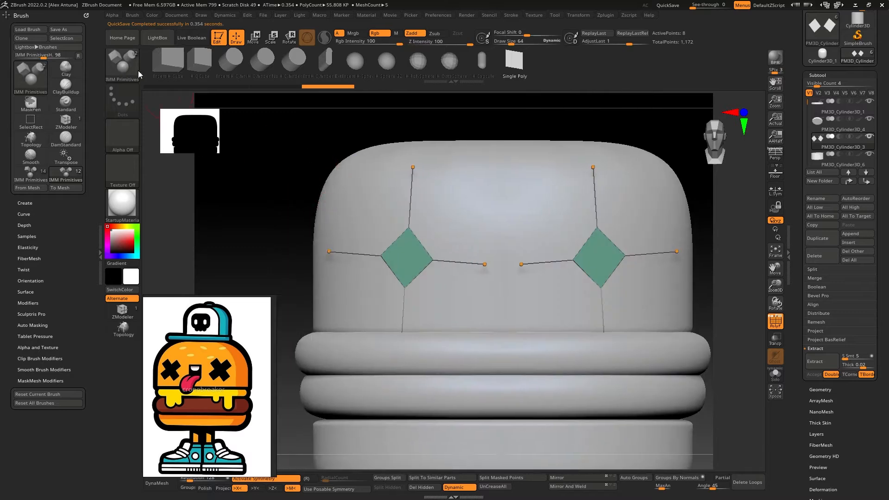
Step: Load the ZModeler Topology brush from LightBox and turn off dynamic subdivision for the eye diamonds
click(151, 40)
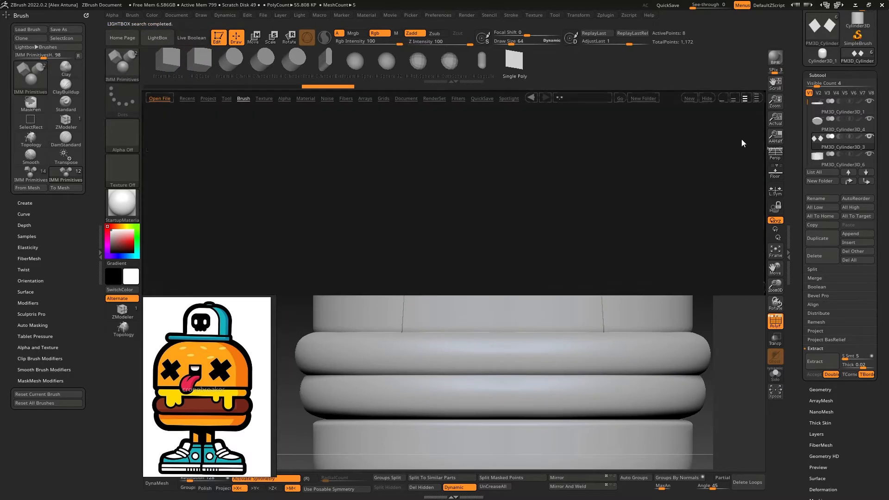
double_click(172, 237)
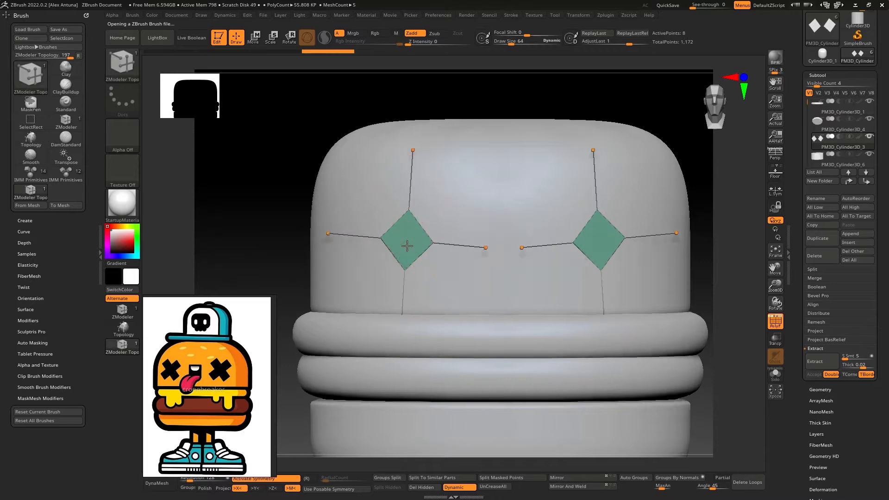
ctrl+right_drag(426, 244, 442, 291)
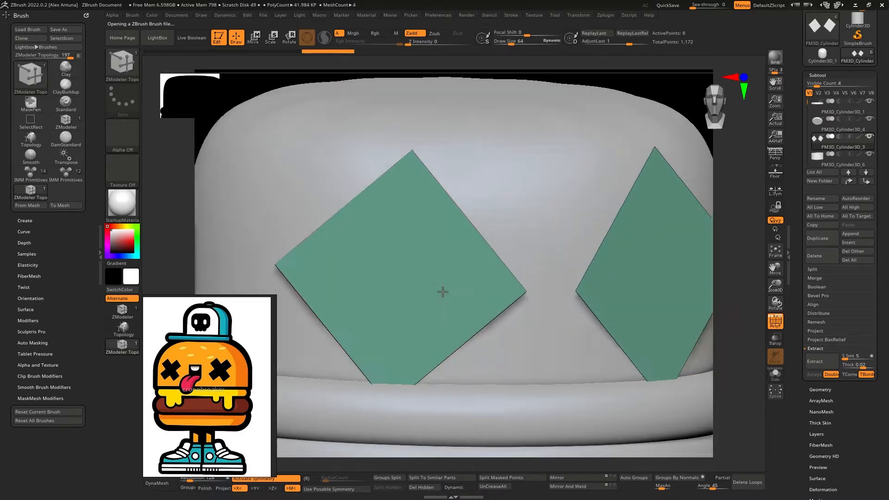
Step: Turn on local symmetry and shrink both eye diamonds around their own centers
key(w)
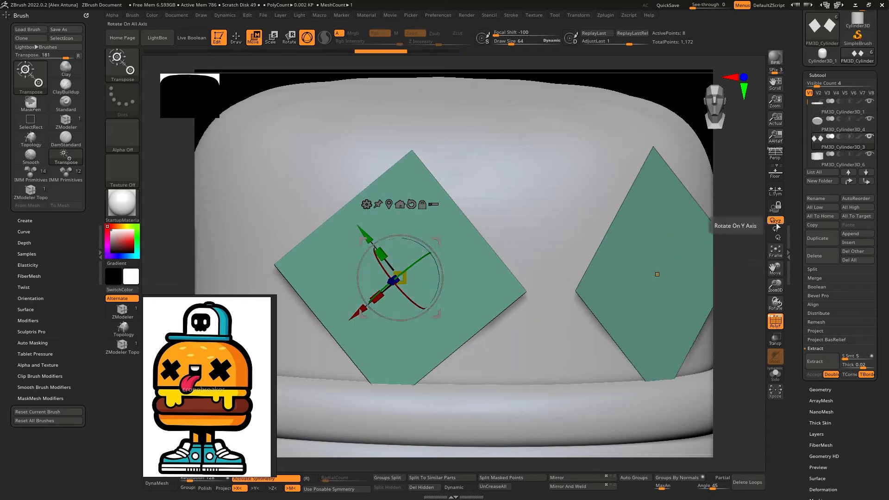
click(776, 190)
drag(401, 278, 410, 291)
drag(388, 301, 335, 275)
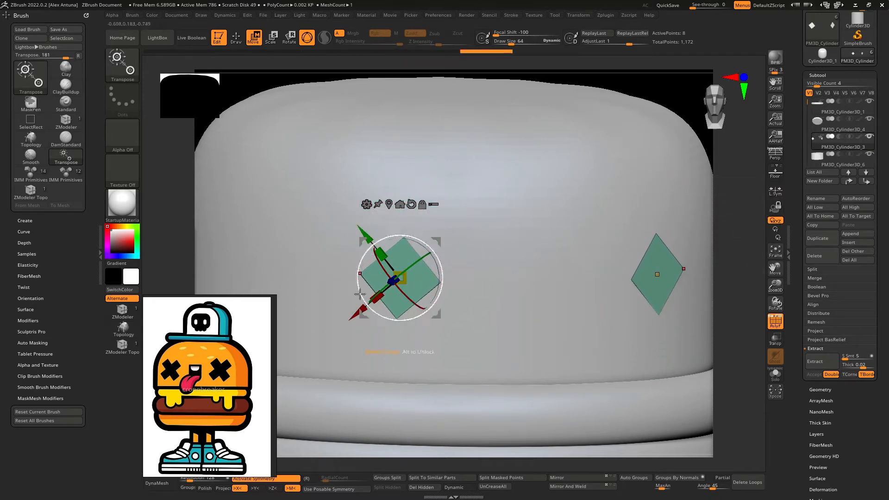
Step: Extrude the four edges of each diamond outward into X-shaped eyes and turn dynamic subdivision back on
key(q)
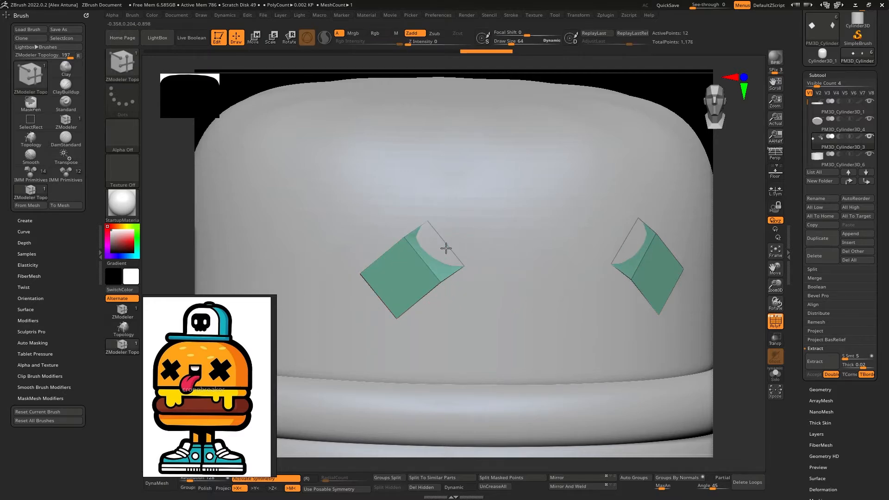
click(381, 256)
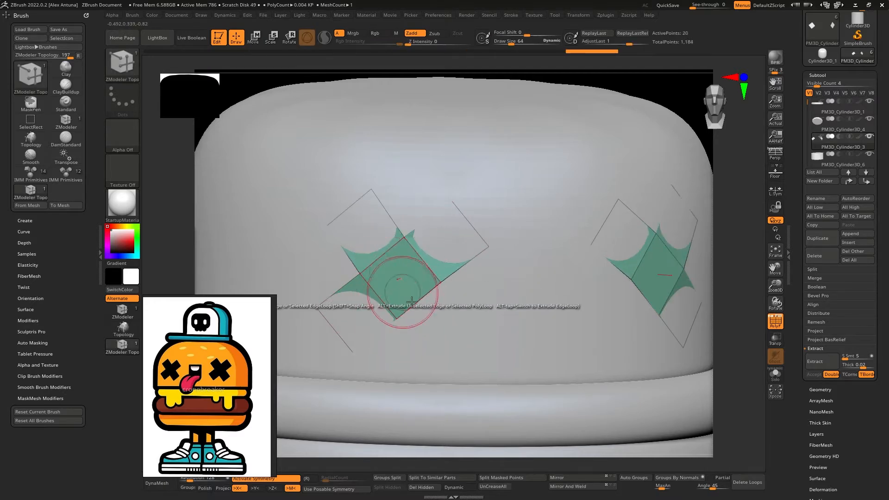
click(419, 300)
shift+drag(486, 311, 535, 373)
click(456, 487)
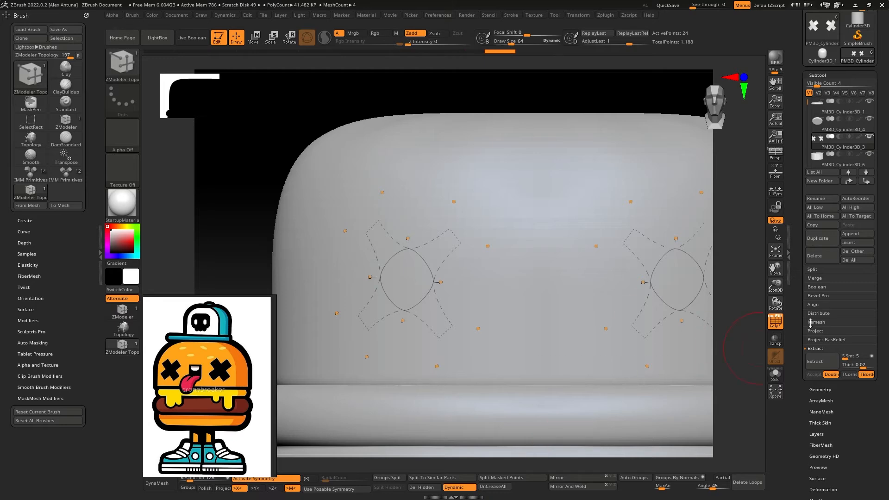
Step: Give both X-shaped eyes a dynamic subdivision thickness of 0.05536
click(820, 390)
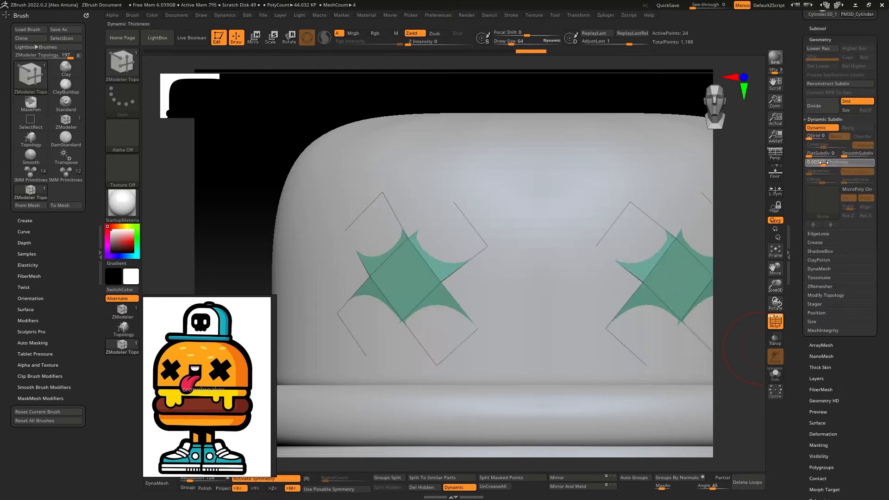
drag(811, 162, 830, 162)
ctrl+right_drag(499, 273, 460, 273)
ctrl+right_drag(459, 273, 482, 266)
mouse_move(394, 265)
right_down()
mouse_move(437, 266)
mouse_move(407, 266)
right_up()
drag(822, 163, 838, 164)
right_drag(488, 266, 407, 241)
click(775, 327)
click(775, 322)
right_drag(579, 173, 607, 193)
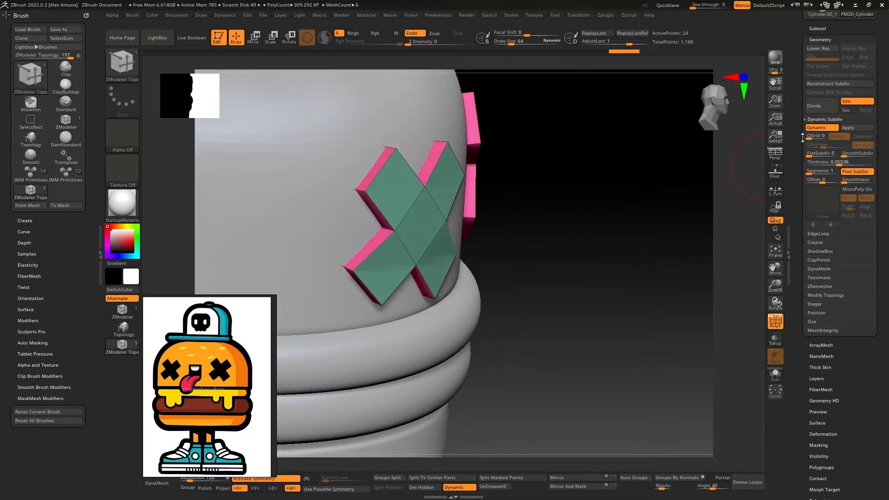
Step: Set the smooth subdivision level of the eyes' dynamic subdivision to 4
click(818, 28)
click(821, 343)
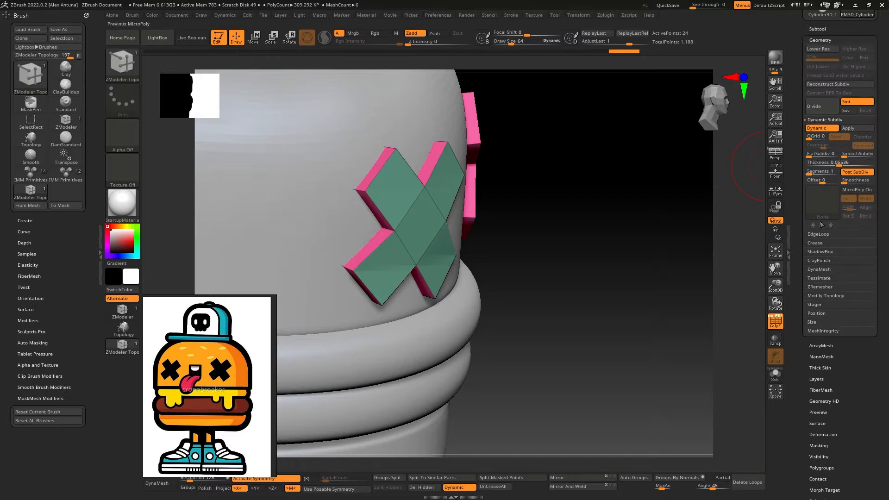
click(816, 244)
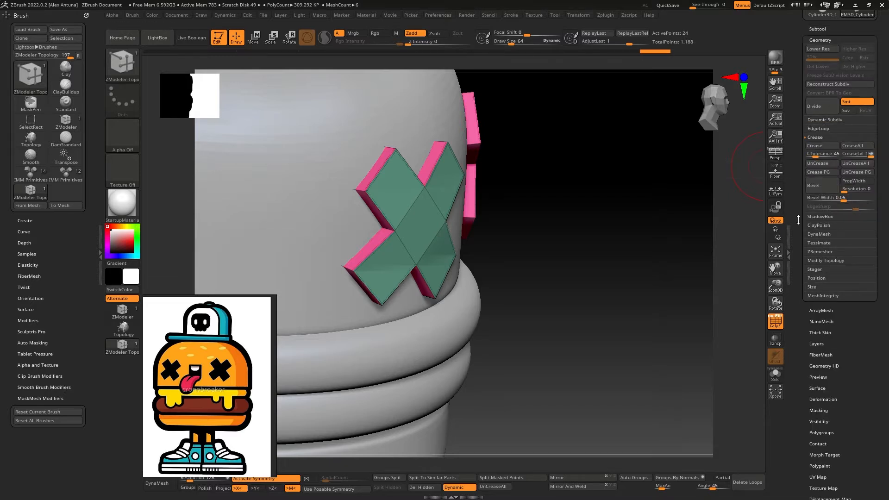
scroll(798, 220, down, 3)
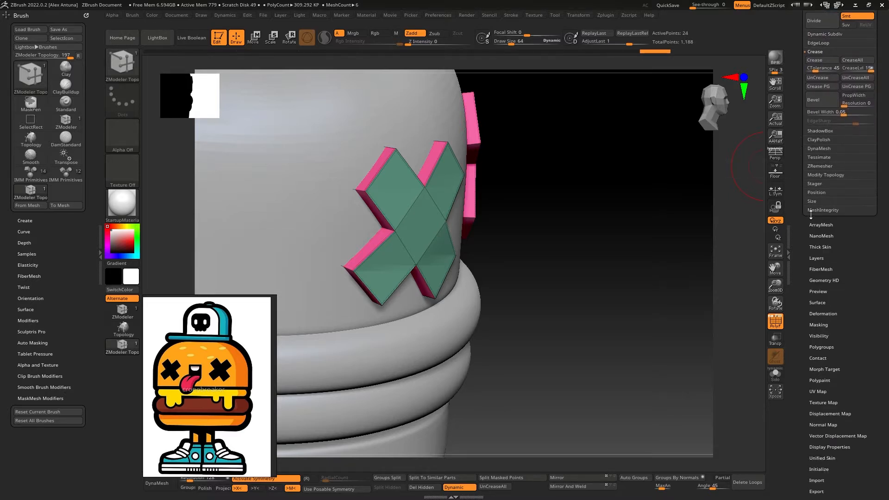
click(824, 148)
click(824, 35)
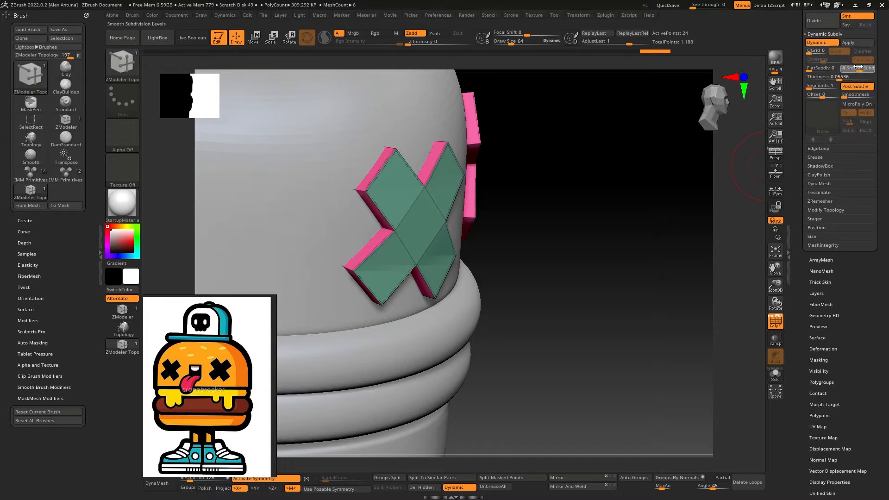
drag(857, 66, 855, 68)
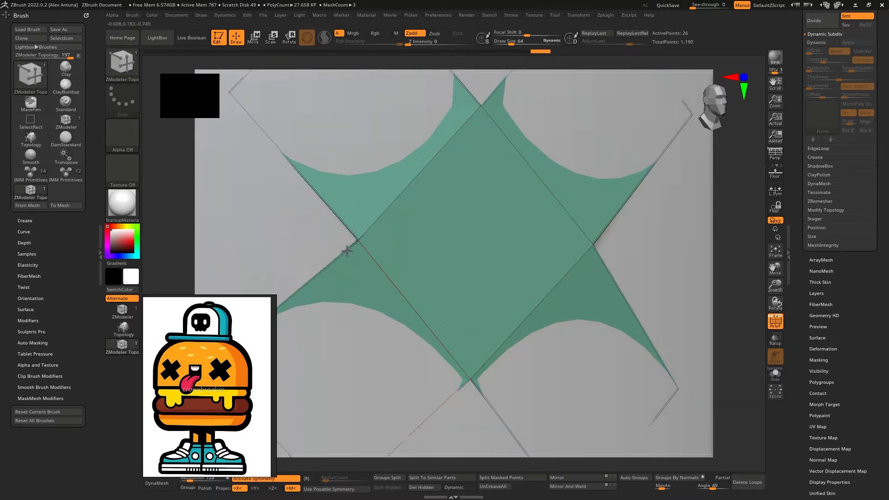
Step: Insert single edge loops with ZModeler beside the edges of each eye's central diamond to tighten the arms and inner corners
key(space)
click(122, 311)
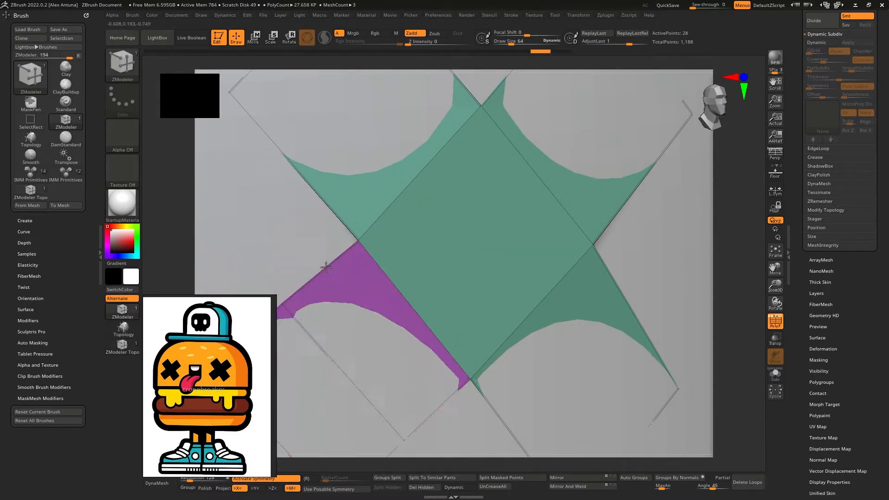
key(space)
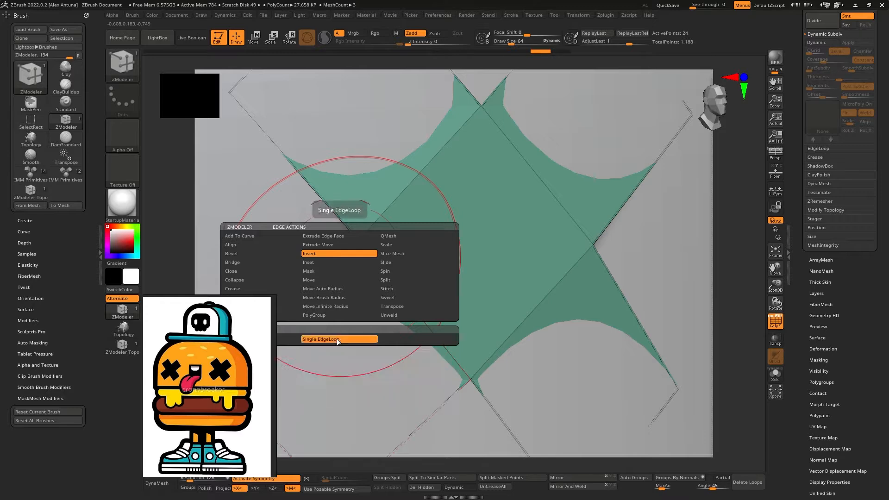
click(337, 338)
click(366, 243)
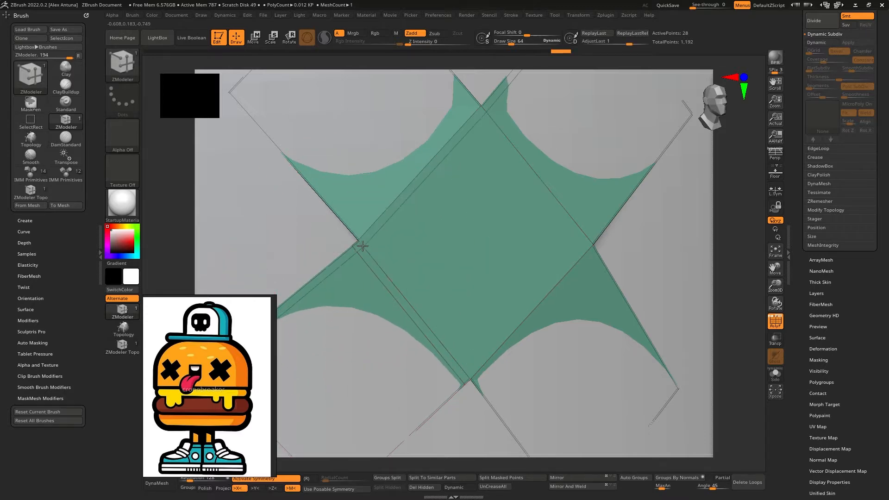
click(463, 368)
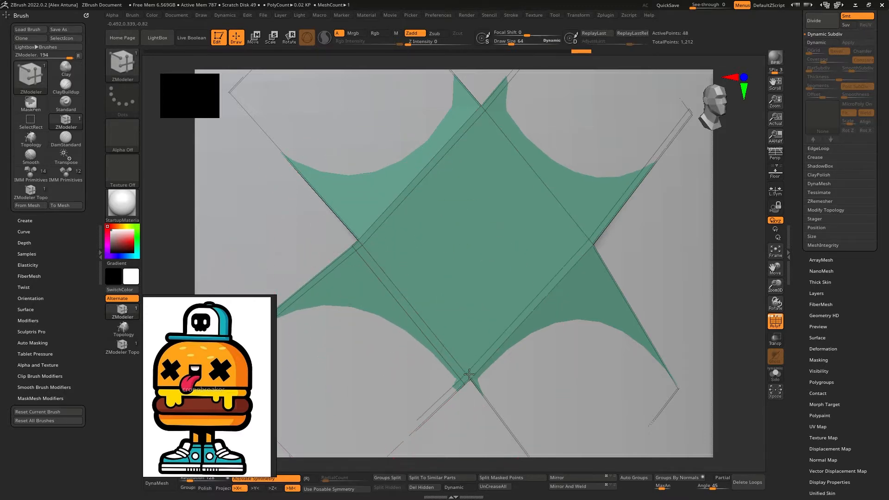
click(560, 283)
right_drag(583, 229, 577, 277)
Step: Turn dynamic subdivision back on, hide the wireframe and thin the X-shaped eyes to a thickness of 0.03509
click(459, 487)
ctrl+right_drag(472, 370, 462, 264)
key(shift+d)
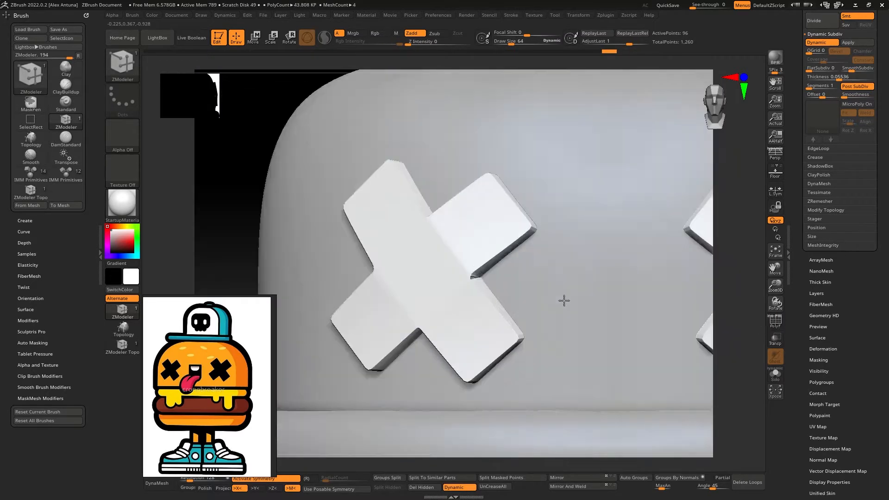
scroll(531, 279, down, 3)
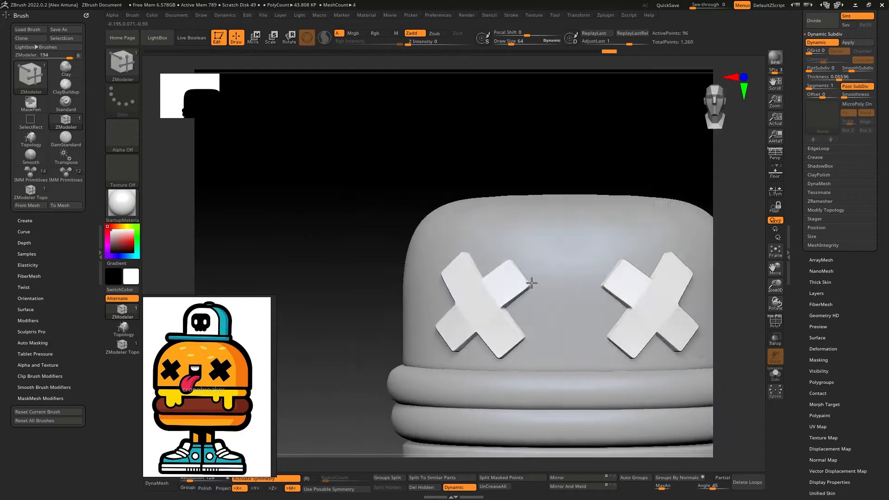
scroll(545, 294, up, 1)
right_drag(545, 295, 436, 258)
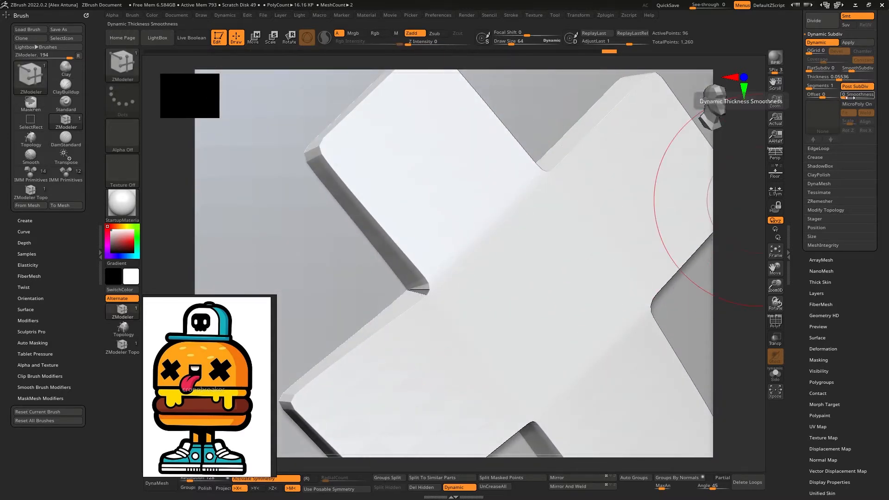
drag(832, 78, 839, 78)
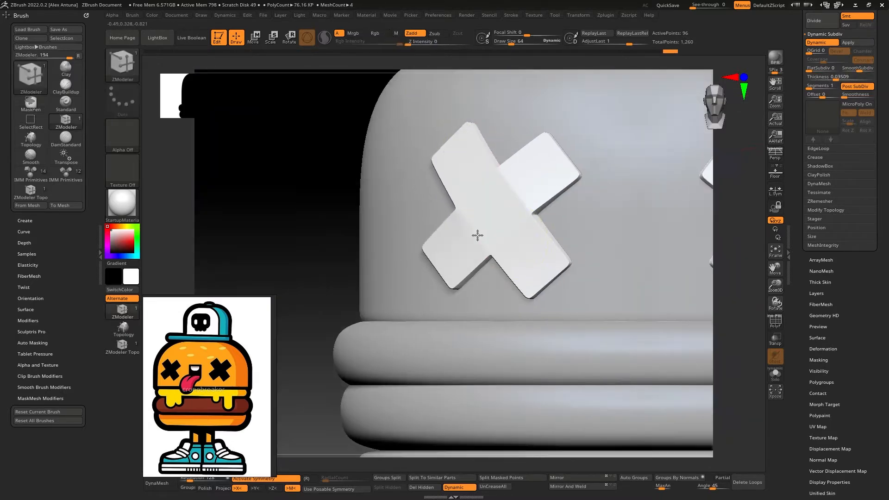
right_drag(476, 235, 552, 226)
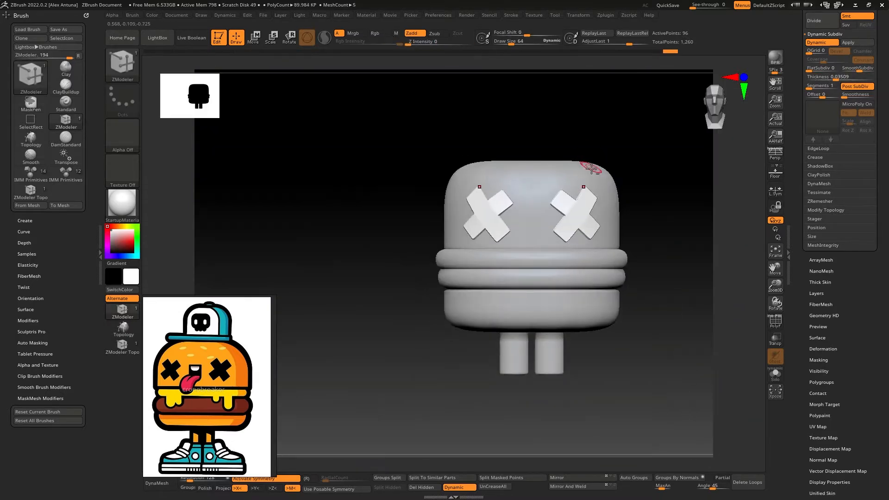
mouse_move(587, 167)
right_down()
mouse_move(576, 194)
mouse_move(605, 234)
mouse_move(485, 256)
mouse_move(495, 258)
right_up()
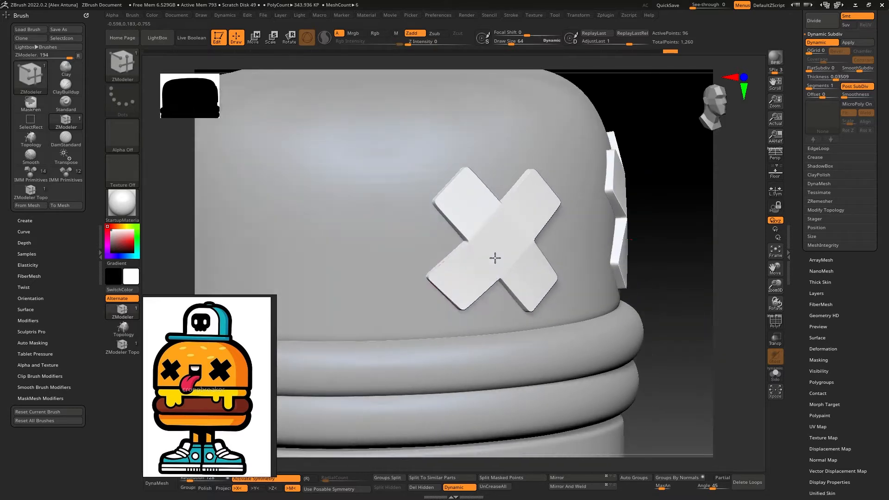
Step: Move the reference image clear of the DynaMesh settings and set the DynaMesh resolution to 128
right_drag(234, 409, 242, 369)
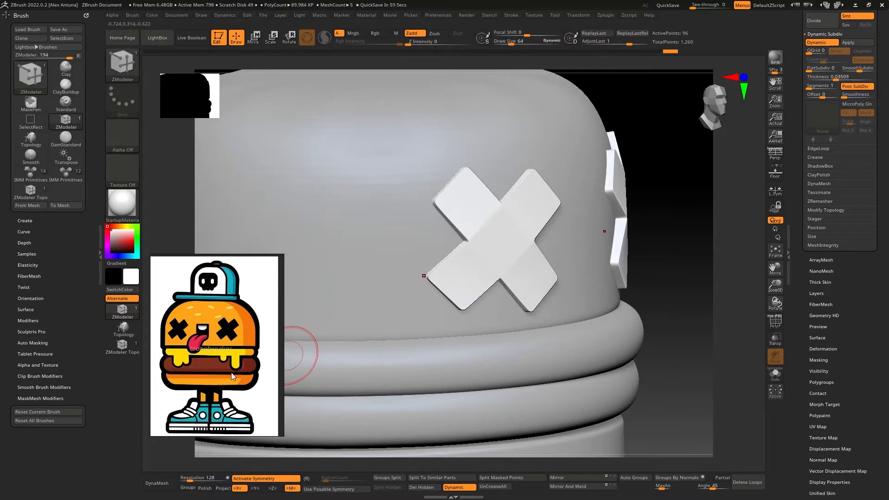
click(198, 479)
text(12)
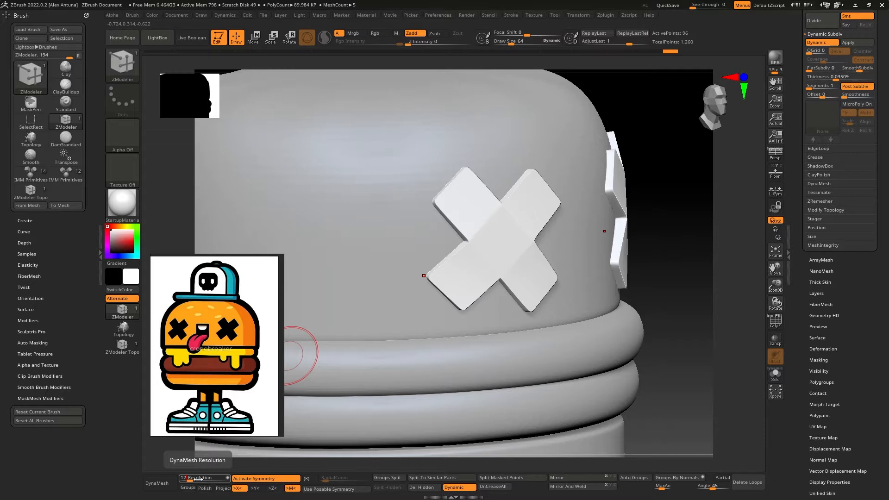
text(8)
key(Return)
Step: Try to apply the dynamic subdivision to the eye mesh, and undo it after inspecting the eyes
click(857, 42)
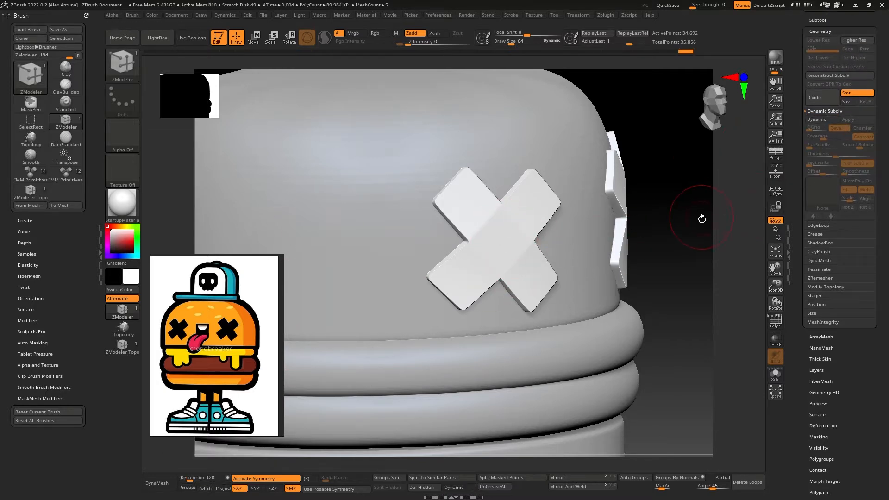
drag(702, 219, 675, 233)
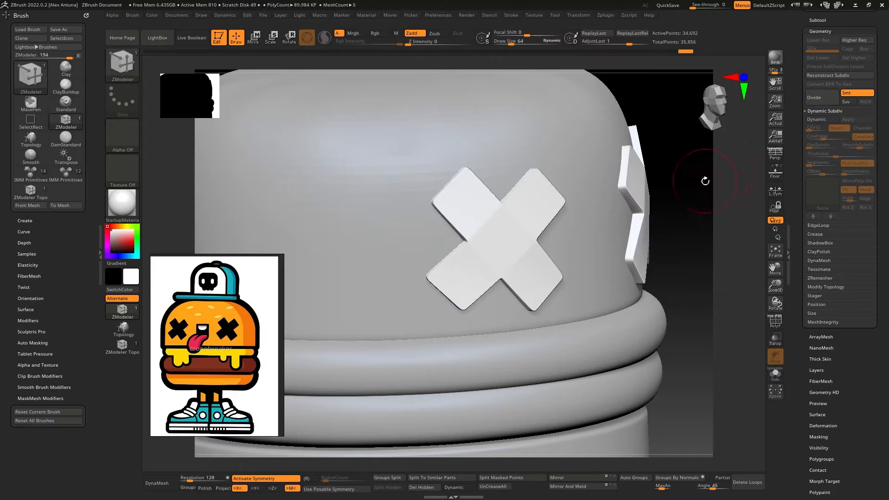
drag(705, 181, 689, 200)
key(ctrl+z)
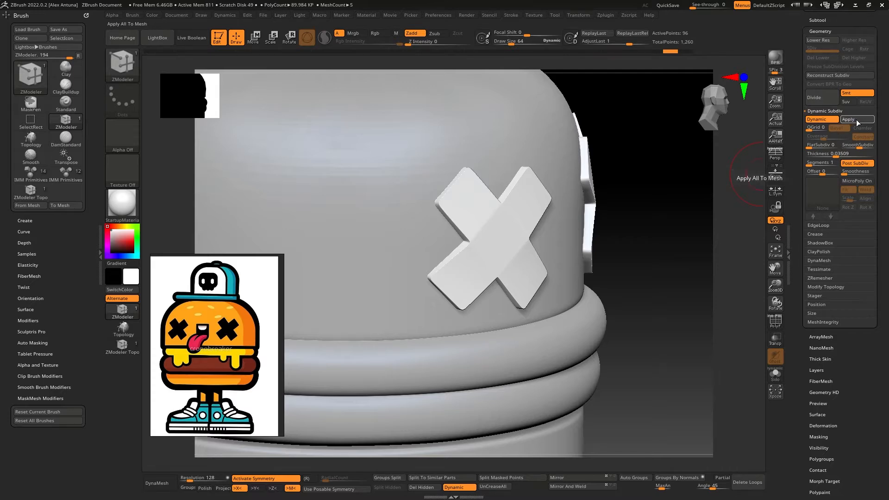
Step: Try to apply the eyes' dynamic subdivision again and smooth the center of the X with the Smooth brush
scroll(838, 158, up, 2)
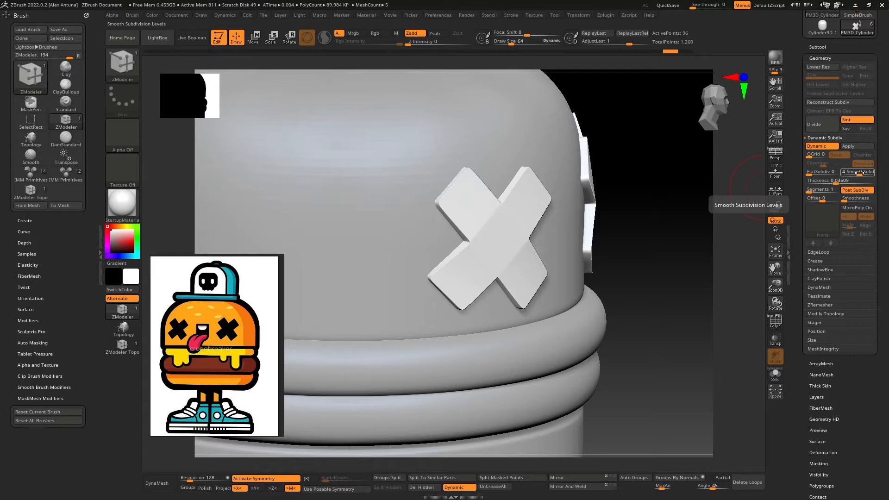
click(857, 147)
key(shift)
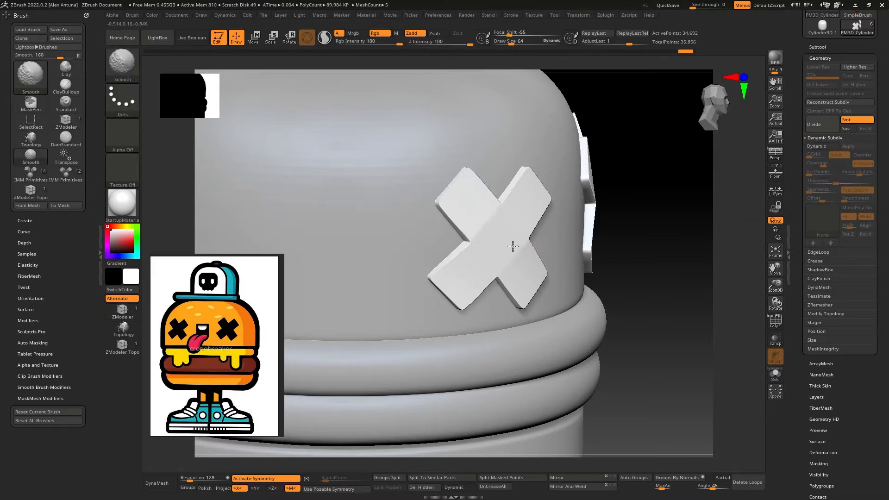
right_drag(513, 232, 504, 230)
mouse_move(509, 251)
shift+mouse_down()
mouse_move(486, 220)
mouse_move(533, 194)
shift+mouse_up()
mouse_move(516, 243)
right_down()
mouse_move(533, 254)
mouse_move(503, 242)
right_up()
right_drag(575, 280, 533, 268)
ctrl+right_drag(532, 269, 419, 271)
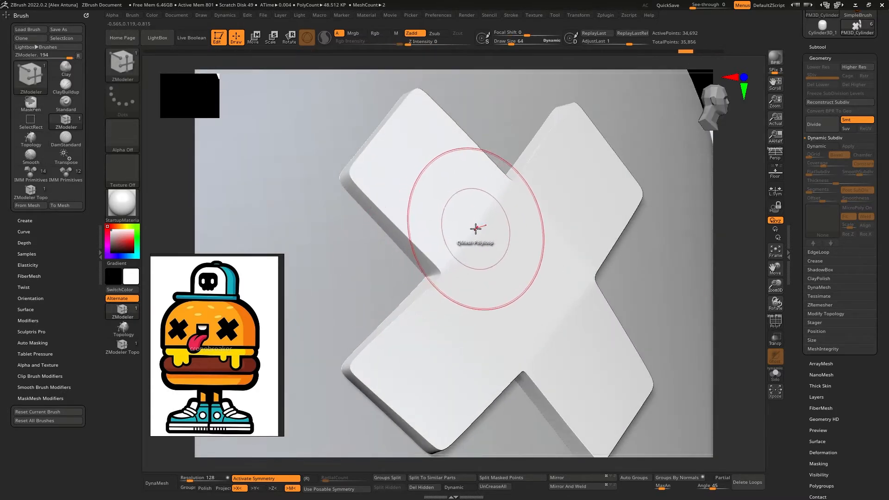
Step: Reduce the draw size to 32 and convert the eyes' dynamic thickness into real geometry without smooth subdivision
key(bracketleft)
key(bracketleft)
key(bracketleft)
key(bracketleft)
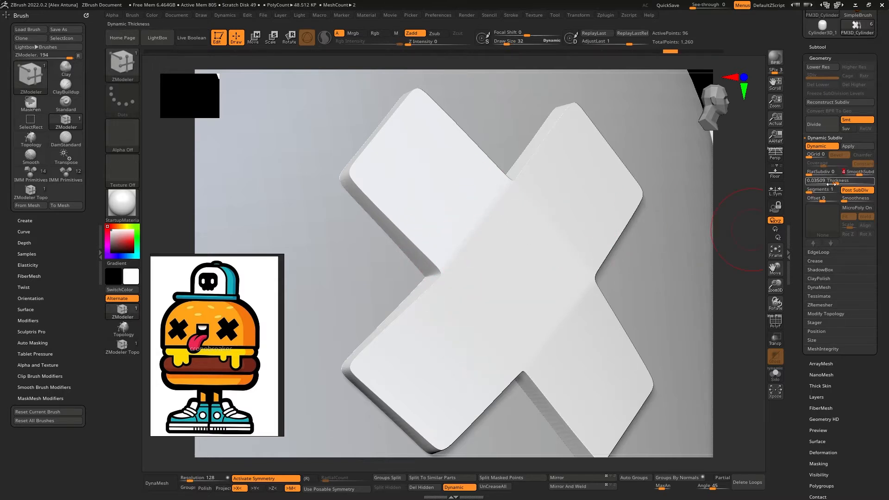
key(shift+d)
click(850, 146)
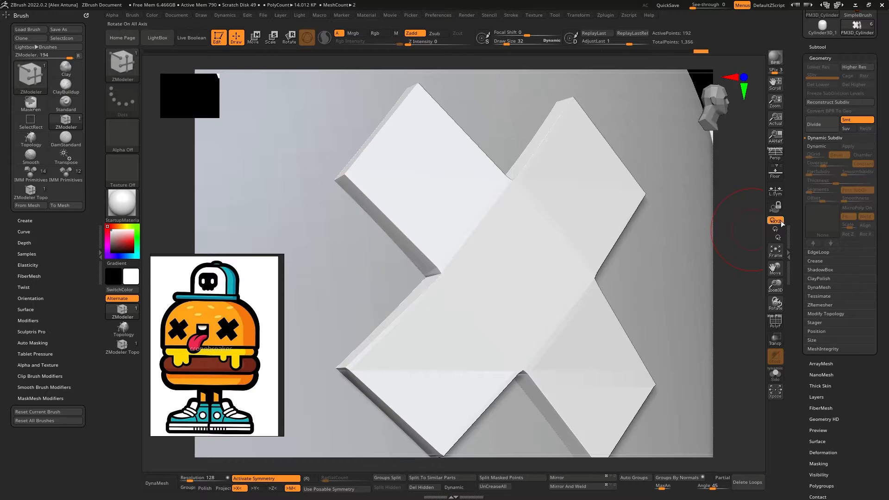
Step: Set the eyes' dynamic thickness to 0, restore the smooth subdivision and apply it as real subdivision levels
click(821, 146)
drag(839, 182, 809, 182)
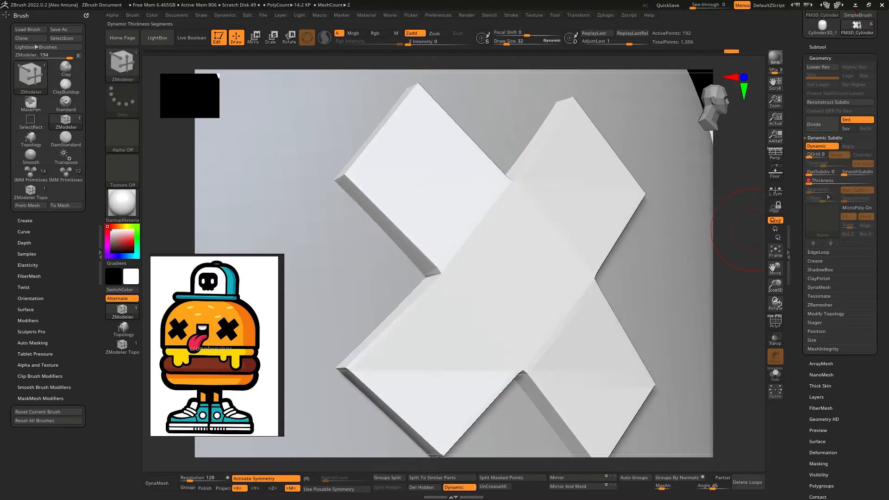
click(859, 172)
right_drag(557, 260, 602, 257)
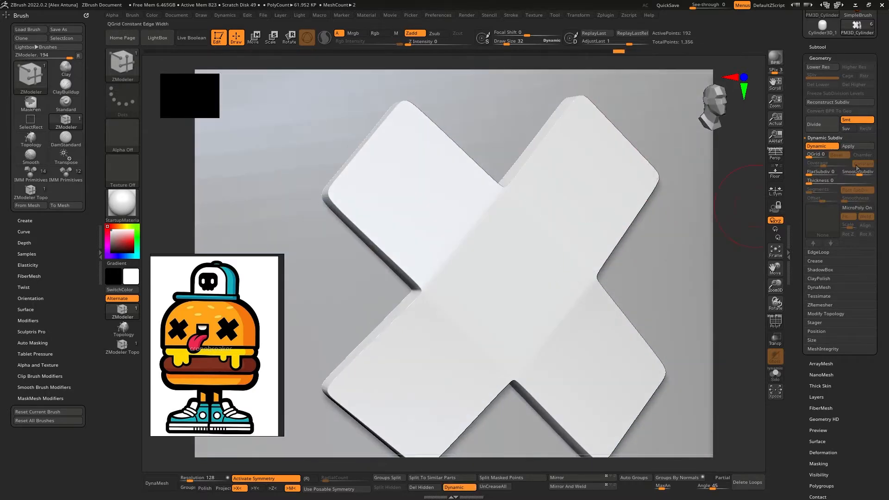
click(848, 147)
Step: Smooth the surfaces of the X-shaped eyes, starting at subdivision level 2 and working up through the levels to 6
key(shift+d)
key(shift+d)
key(shift+d)
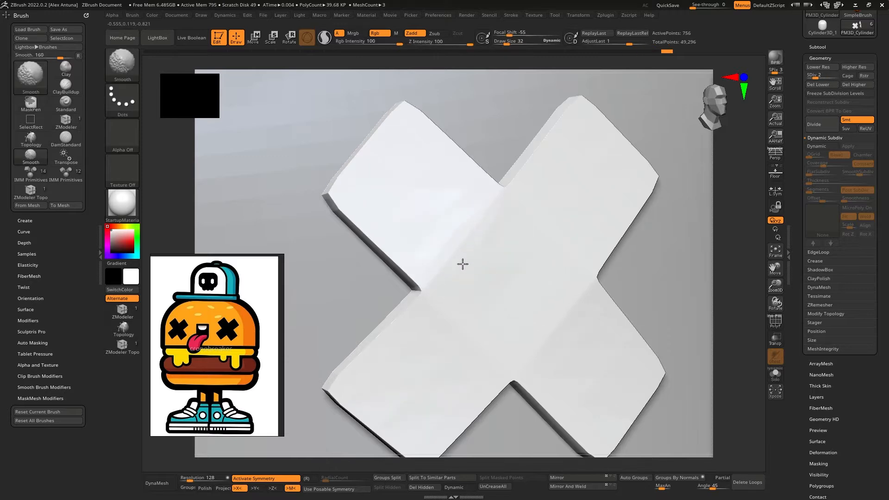
key(d)
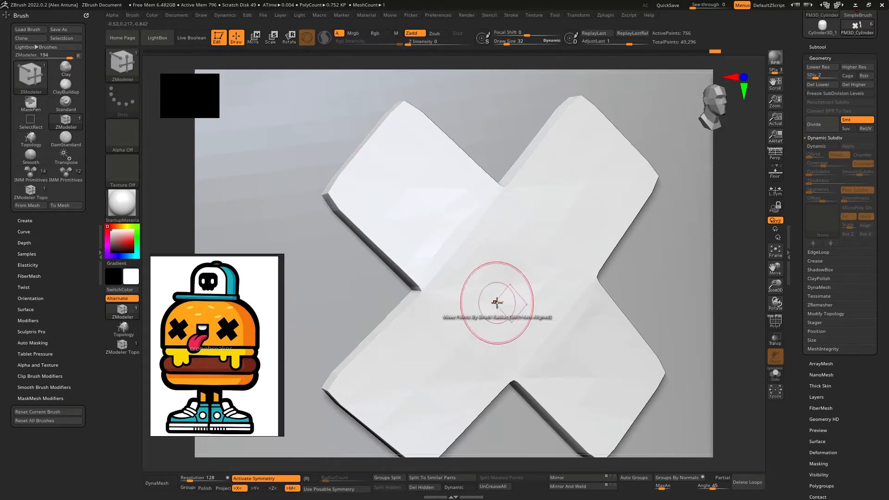
right_drag(487, 230, 550, 236)
right_drag(550, 285, 547, 312)
key(d)
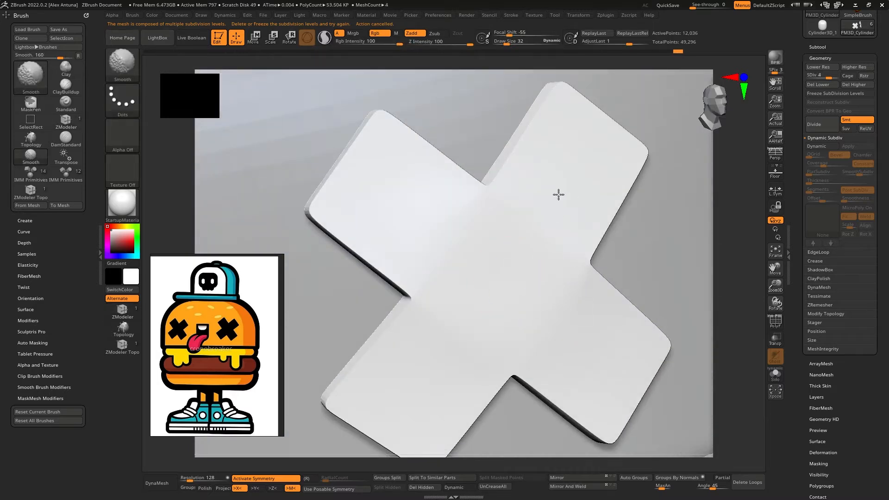
right_drag(466, 256, 484, 331)
key(d)
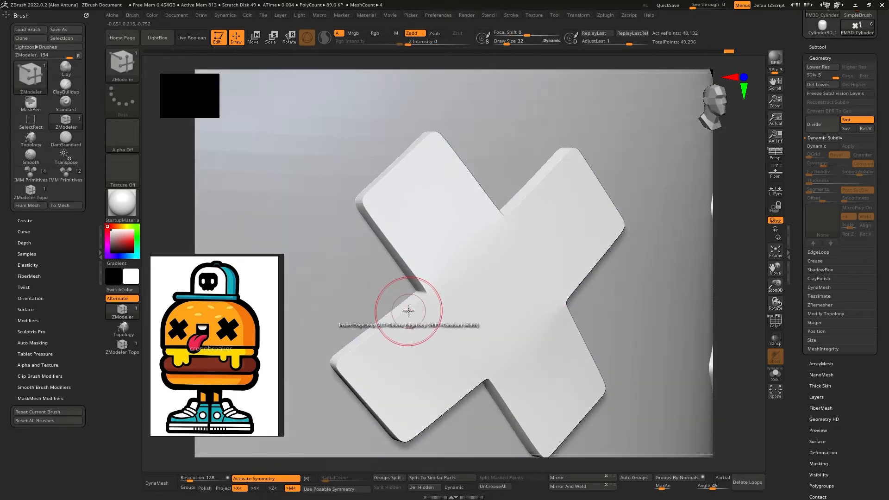
key(shift)
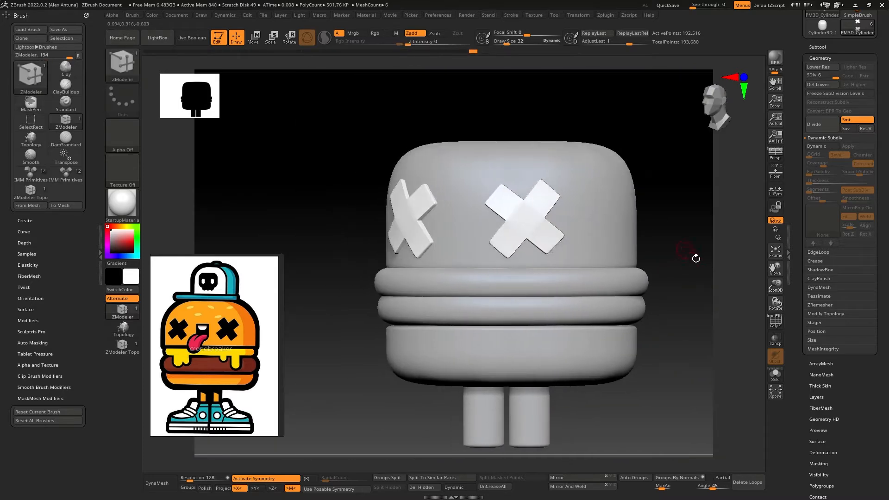
mouse_move(696, 258)
mouse_down()
mouse_move(612, 250)
mouse_move(641, 260)
mouse_move(658, 239)
mouse_move(672, 251)
mouse_up()
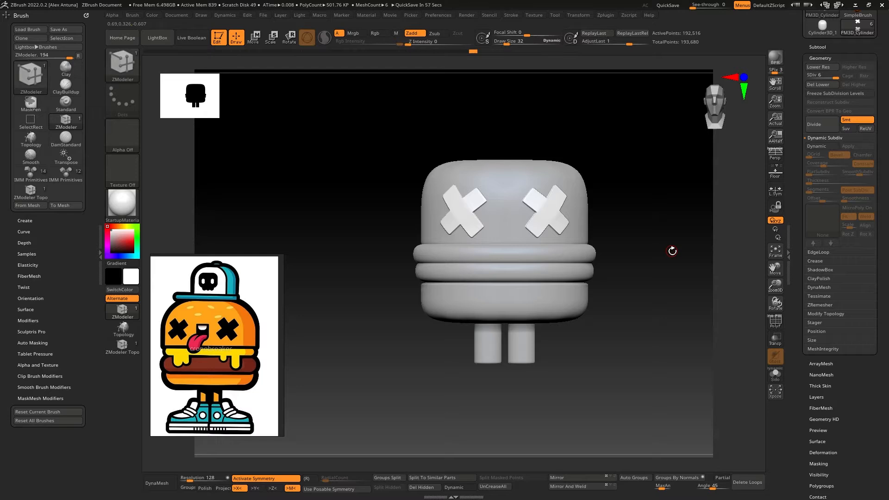
Step: Select the top bun, apply its smooth dynamic subdivision, delete the lower levels and DynaMesh it at resolution 832
alt+click(515, 170)
ctrl+right_drag(539, 197, 579, 225)
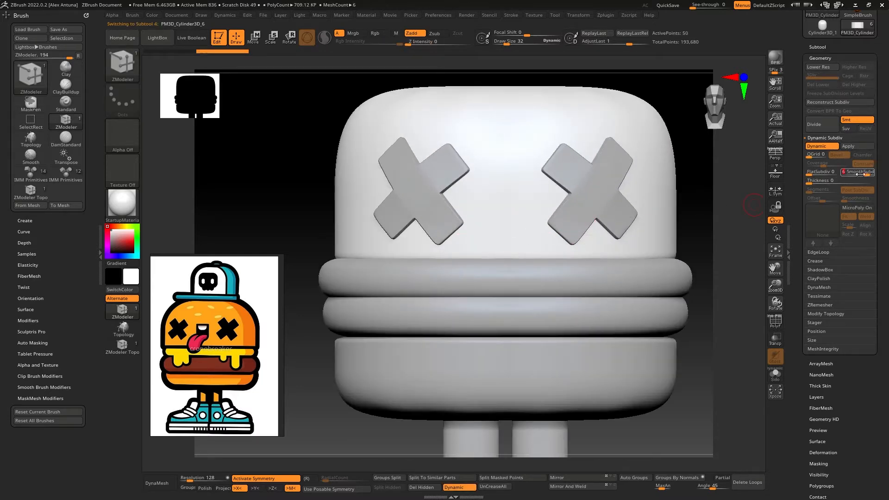
click(857, 146)
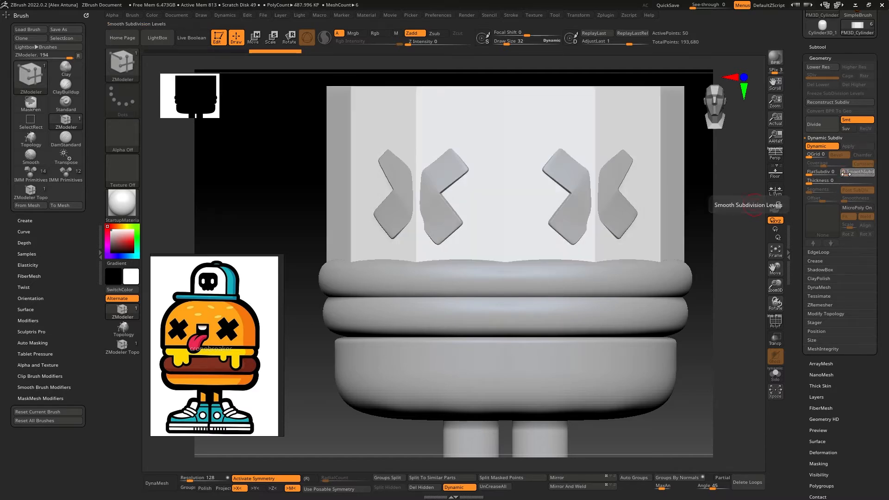
click(824, 85)
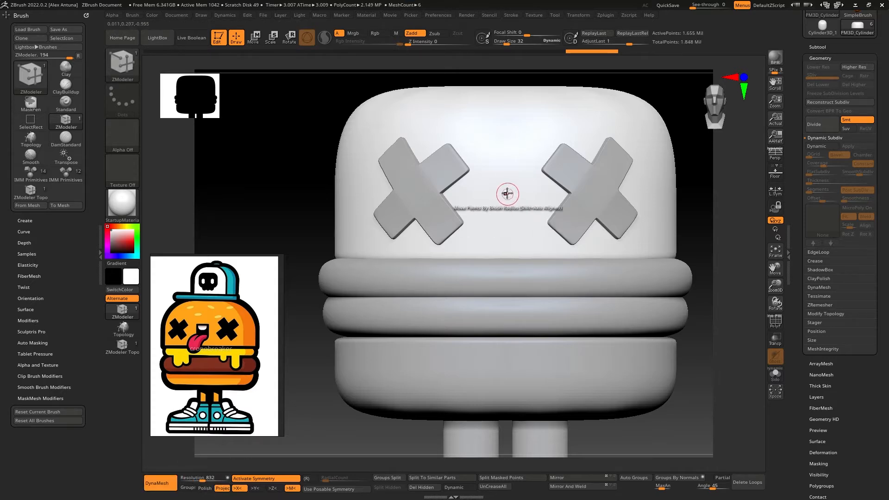
Step: Mask a rounded mouth shape between the eyes, invert the mask and push the unmasked area inward to recess the mouth
key(ctrl)
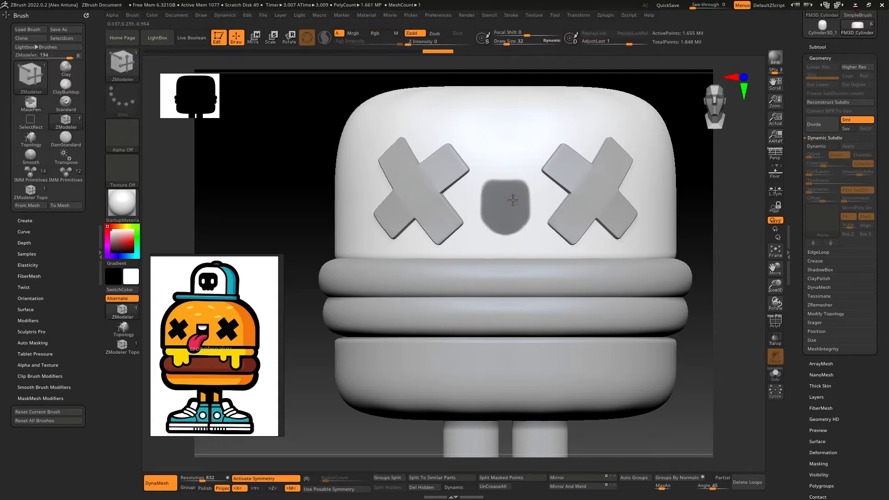
right_drag(512, 198, 602, 201)
key(ctrl+i)
key(w)
alt+click(508, 206)
right_drag(539, 218, 573, 210)
drag(573, 210, 567, 207)
shift+right_drag(680, 238, 643, 254)
key(q)
right_drag(509, 208, 579, 202)
key(space)
key(ctrl+z)
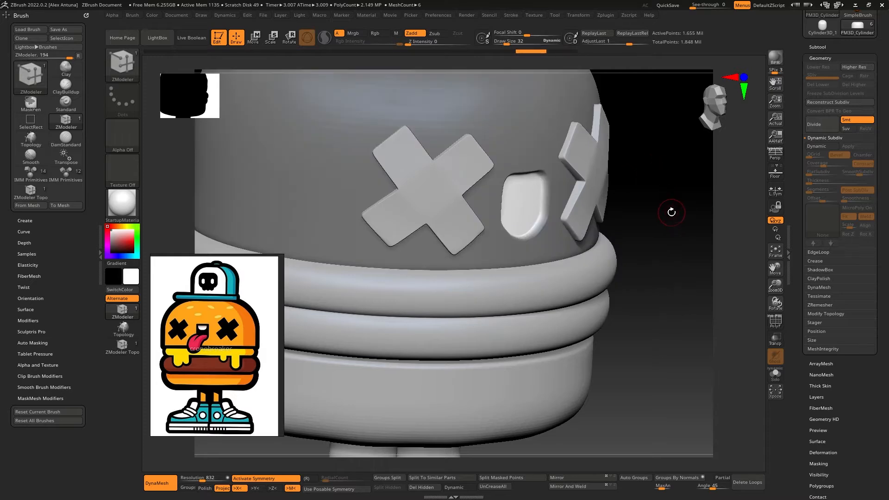
Step: Clear the mask, reduce the draw size to 9 and mask a half-round upper teeth area inside the mouth recess
ctrl+right_drag(522, 198, 556, 245)
shift+right_drag(707, 264, 680, 257)
ctrl+right_drag(681, 257, 585, 204)
key(ctrl+shift+z)
right_drag(502, 199, 482, 231)
mouse_move(397, 169)
ctrl+mouse_down()
mouse_move(458, 208)
mouse_move(474, 194)
ctrl+mouse_up()
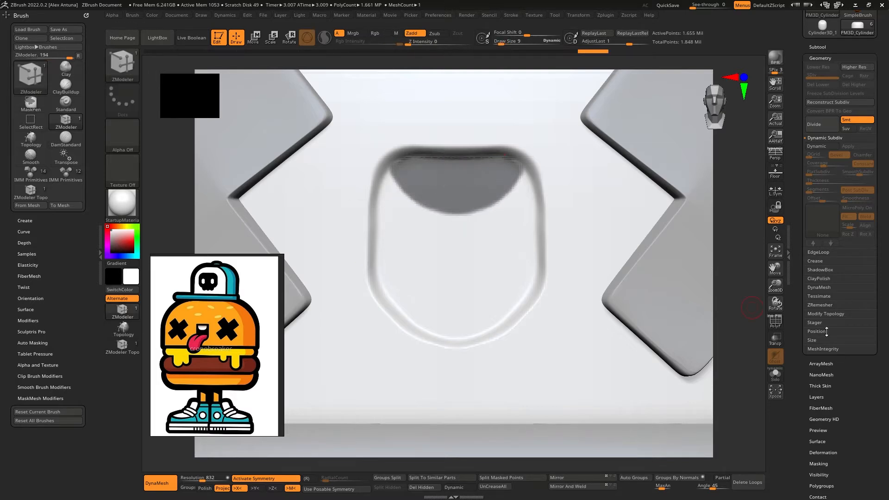
Step: Extract the masked teeth area and accept it as a new subtool
drag(793, 199, 794, 298)
click(818, 145)
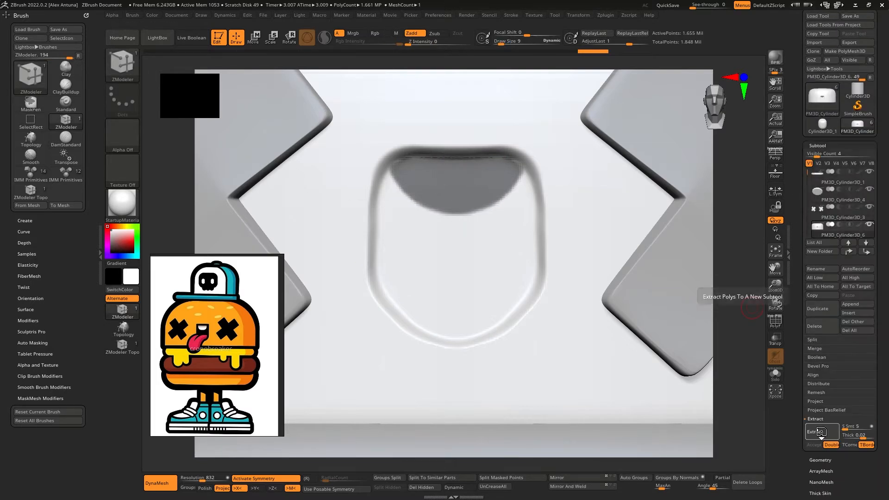
click(819, 431)
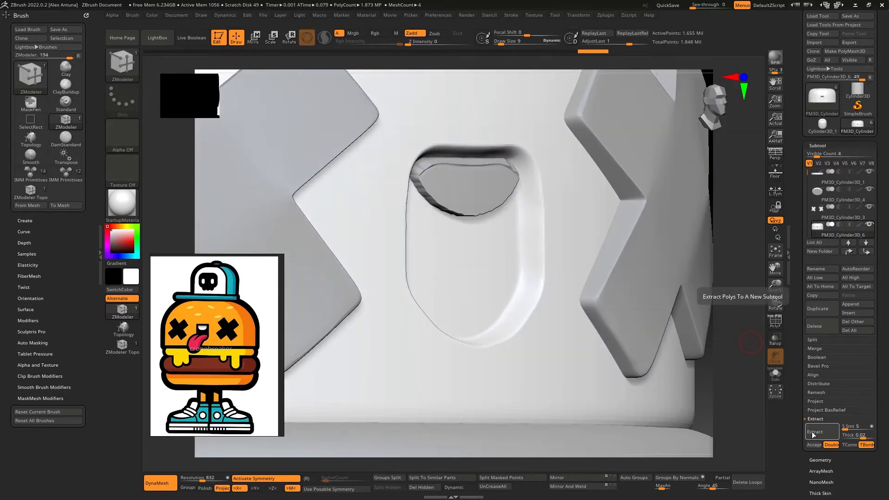
drag(719, 367, 563, 256)
click(821, 433)
click(814, 444)
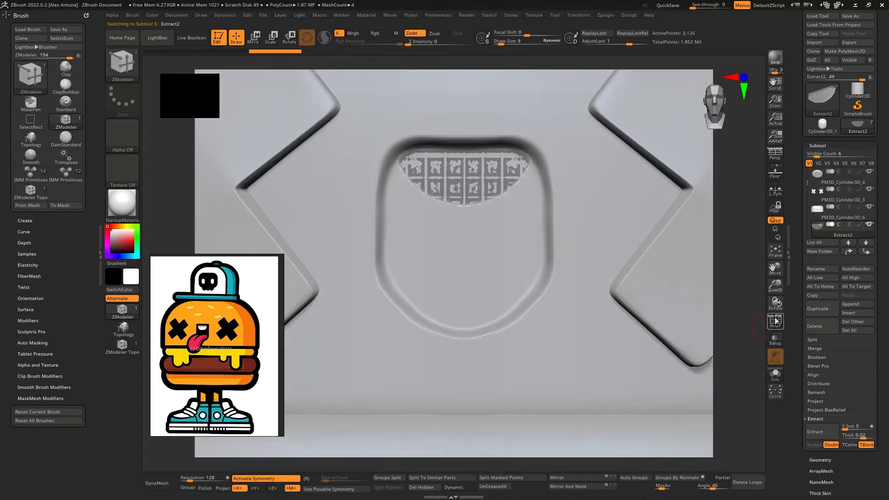
Step: Show the polygon wireframe and remesh the extracted teeth repeatedly with ZRemesher at Half into a low-density mesh
click(775, 321)
right_drag(500, 265, 520, 224)
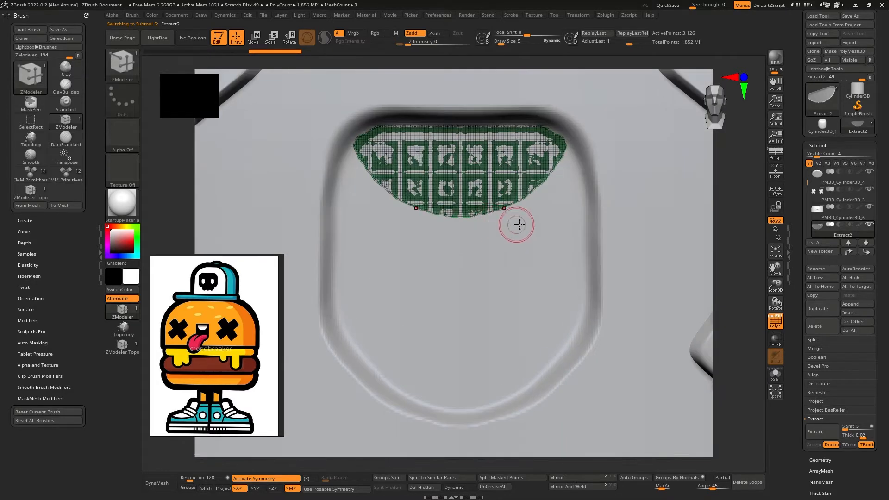
click(820, 459)
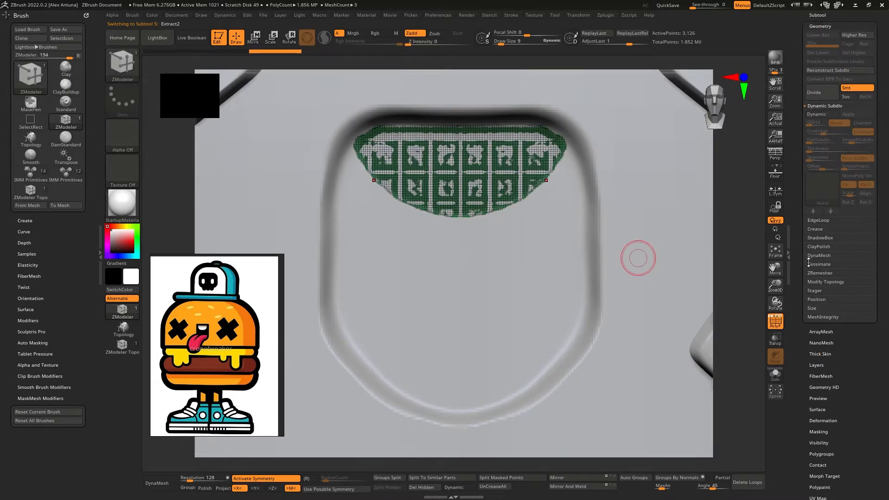
click(818, 272)
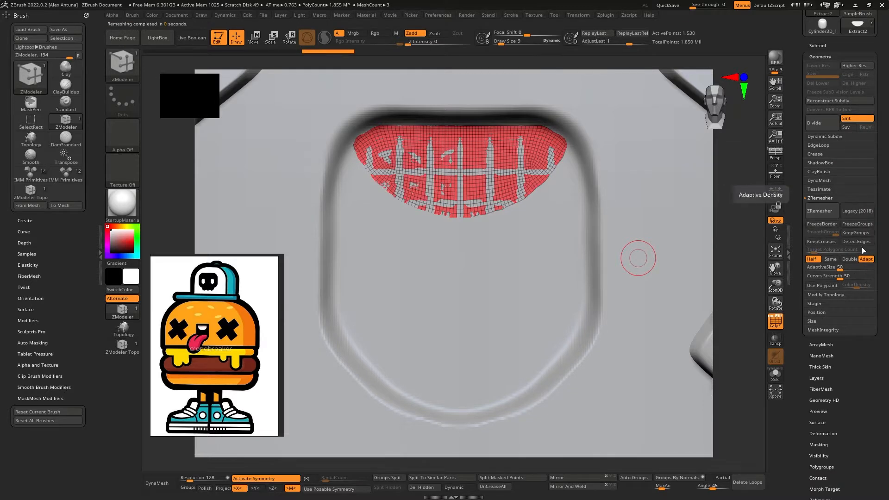
click(824, 213)
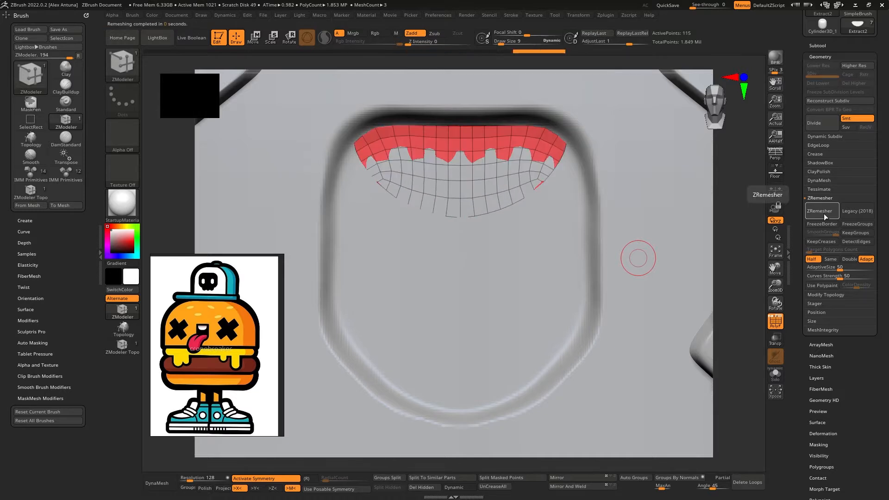
Step: Turn on dynamic subdivision for the teeth mesh without smooth subdivision and try out a thickness
click(824, 136)
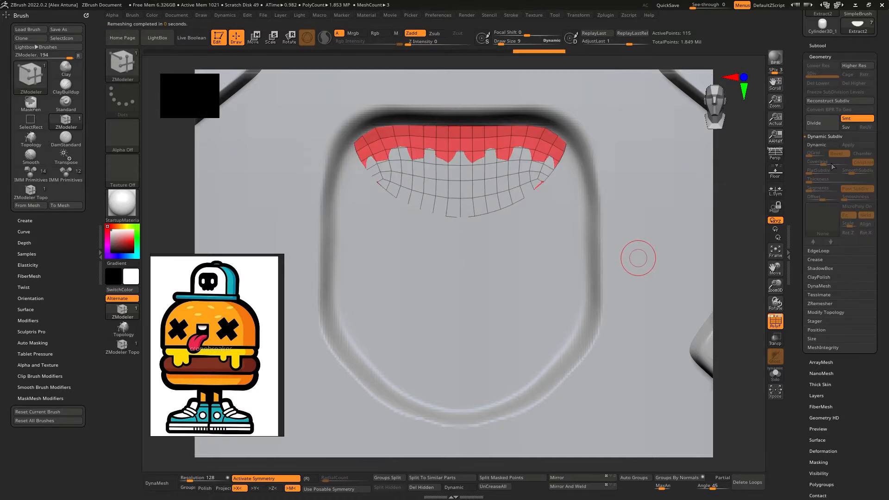
click(816, 145)
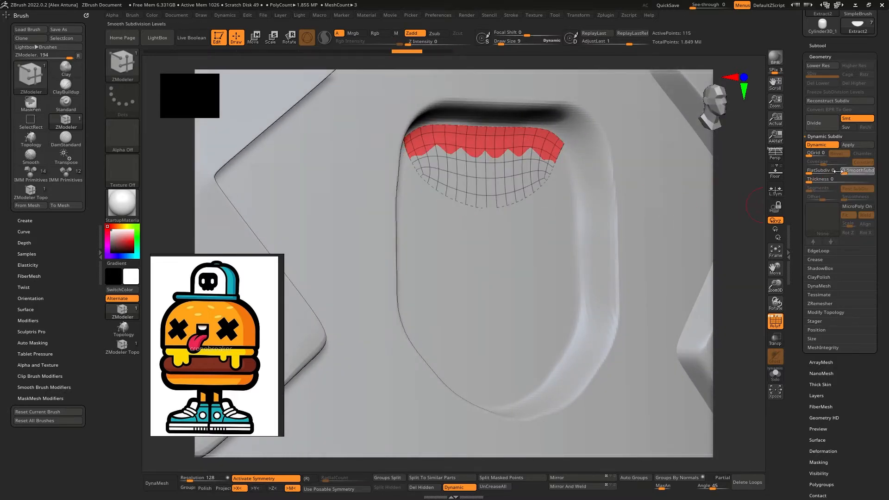
drag(829, 179, 831, 178)
mouse_move(658, 191)
right_down()
mouse_move(625, 194)
mouse_move(662, 174)
mouse_move(655, 151)
mouse_move(646, 192)
mouse_move(664, 180)
mouse_move(526, 148)
right_up()
key(ctrl+z)
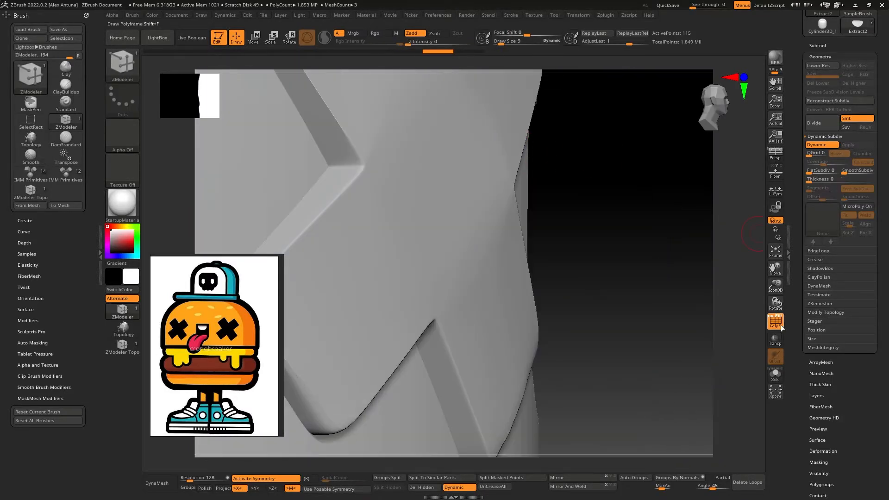
Step: Isolate the teeth and flatten their curved profile in side view with the ClipCurve brush
click(775, 374)
ctrl+shift+click(123, 65)
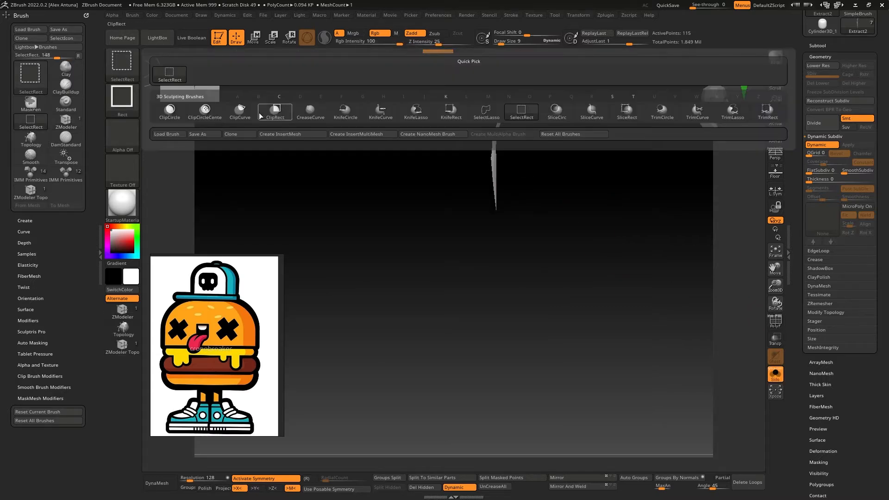
ctrl+shift+click(240, 113)
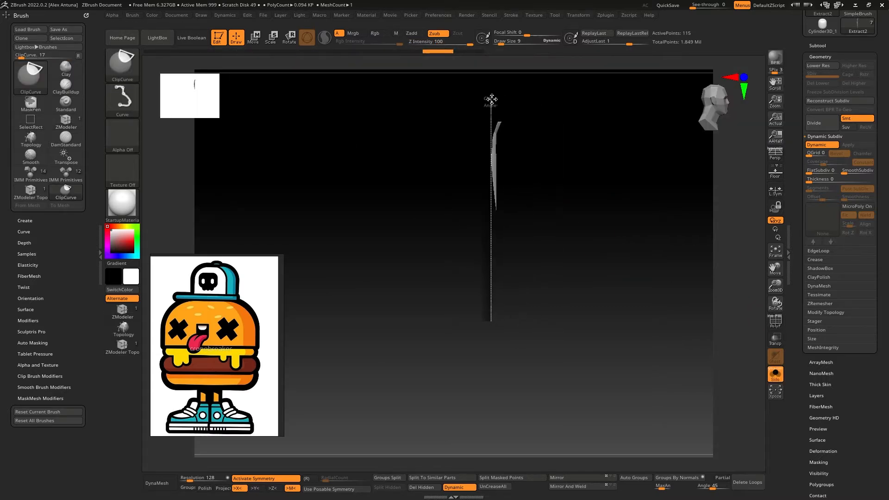
ctrl+shift+drag(491, 99, 494, 106)
ctrl+shift+drag(493, 324, 490, 324)
mouse_move(510, 222)
shift+mouse_down()
mouse_move(506, 234)
mouse_move(520, 230)
mouse_move(526, 280)
shift+mouse_up()
Step: Set the teeth's dynamic thickness to 0.0106 and show the rest of the model again
drag(813, 179, 827, 179)
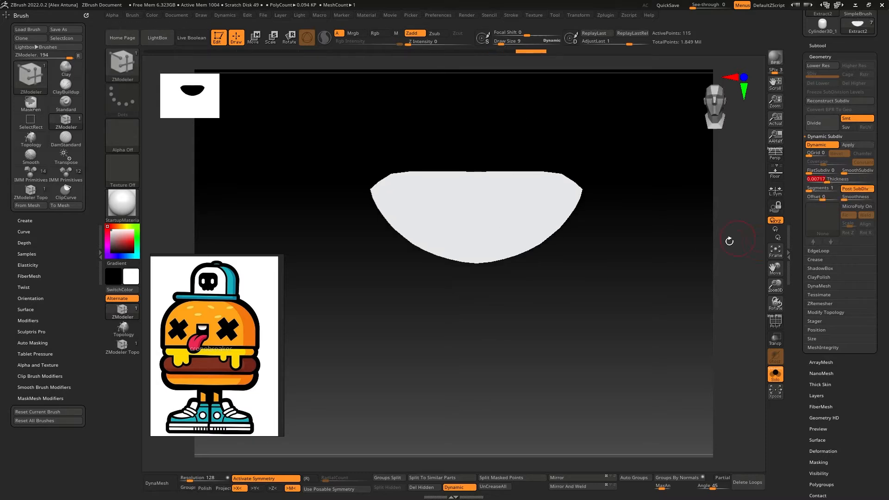
drag(632, 253, 667, 278)
drag(832, 179, 826, 181)
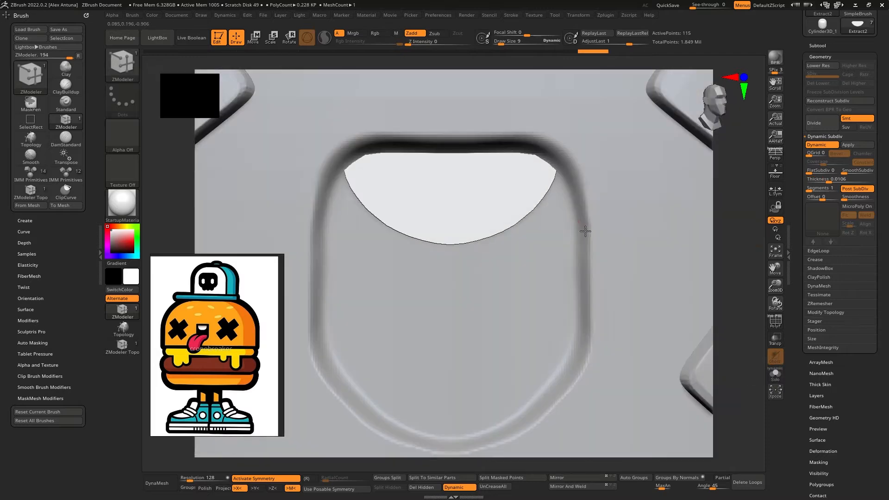
Step: Center the transform gizmo on the teeth and position them along the upper edge of the mouth recess
key(w)
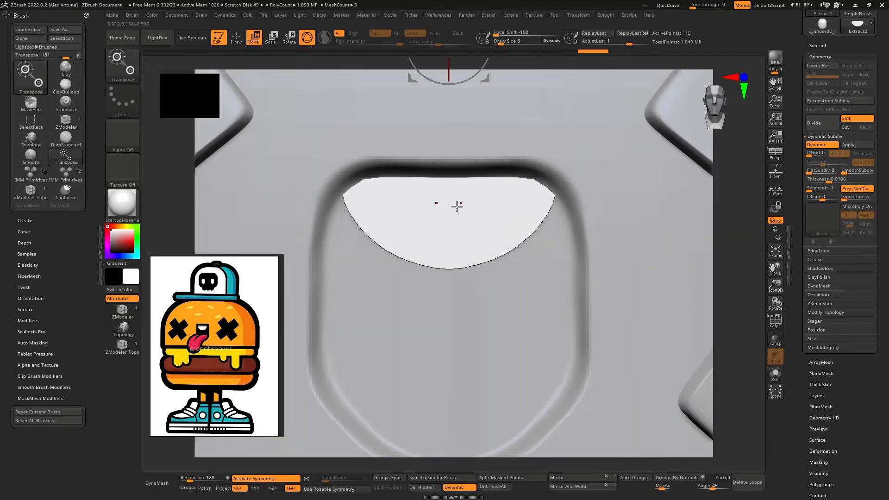
click(450, 217)
mouse_move(453, 241)
mouse_down()
mouse_move(458, 263)
mouse_move(449, 253)
mouse_up()
right_drag(451, 254, 497, 204)
drag(492, 197, 501, 197)
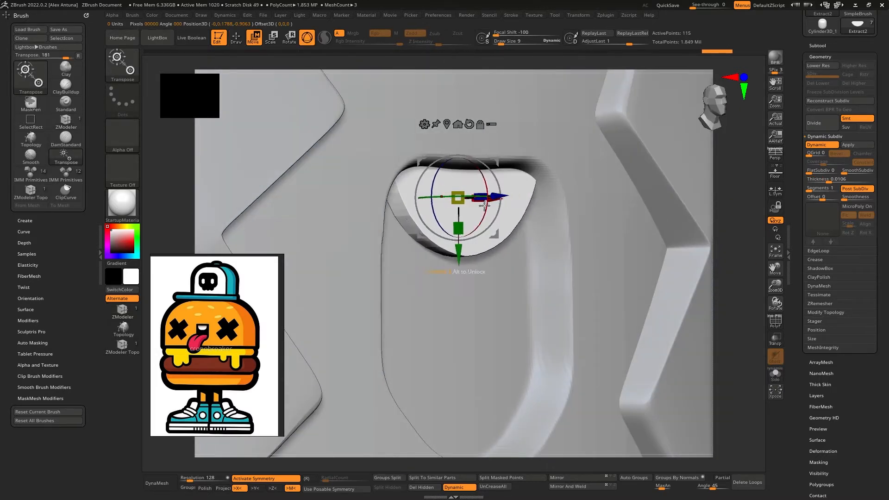
right_drag(484, 205, 493, 229)
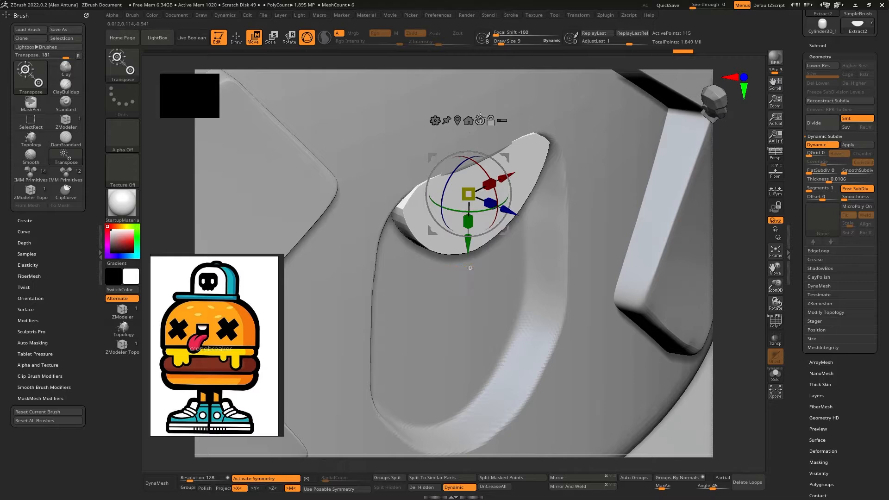
Step: Move the teeth forward along the depth axis and compare their placement in side and front views
drag(442, 205, 545, 210)
mouse_move(512, 205)
right_down()
mouse_move(545, 218)
mouse_move(512, 203)
right_up()
drag(511, 202, 527, 208)
shift+right_drag(528, 209, 553, 197)
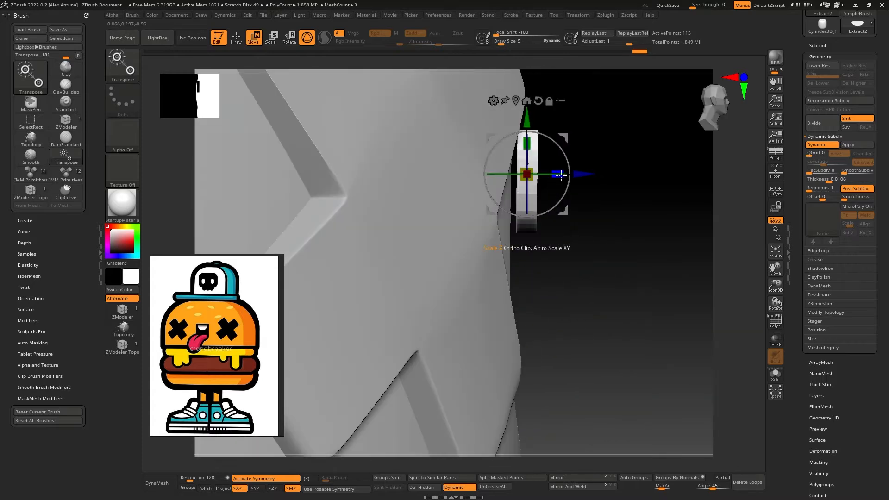
right_drag(623, 175, 609, 212)
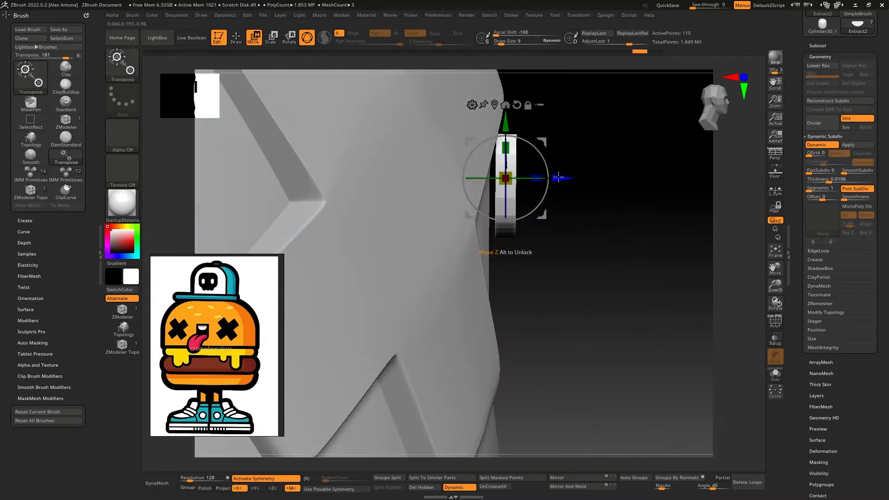
shift+right_drag(559, 178, 504, 163)
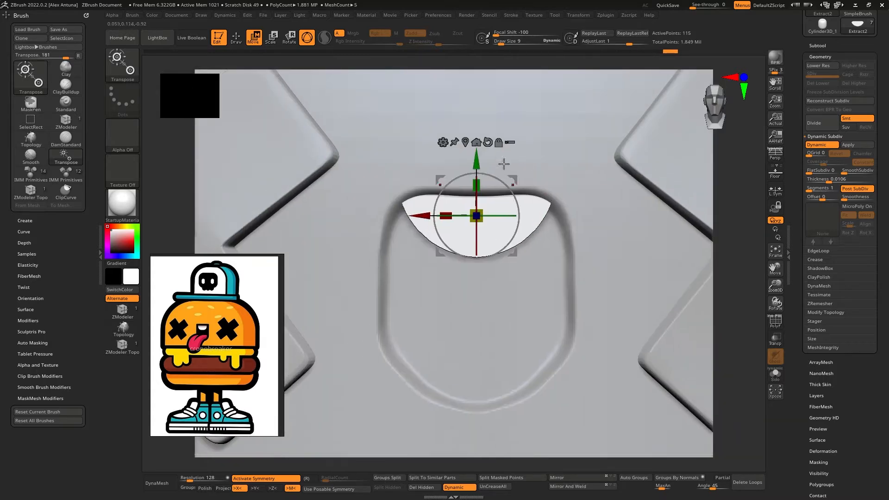
Step: Turn off symmetry and set the teeth back into the mouth recess
right_drag(498, 243, 543, 256)
drag(544, 213, 540, 212)
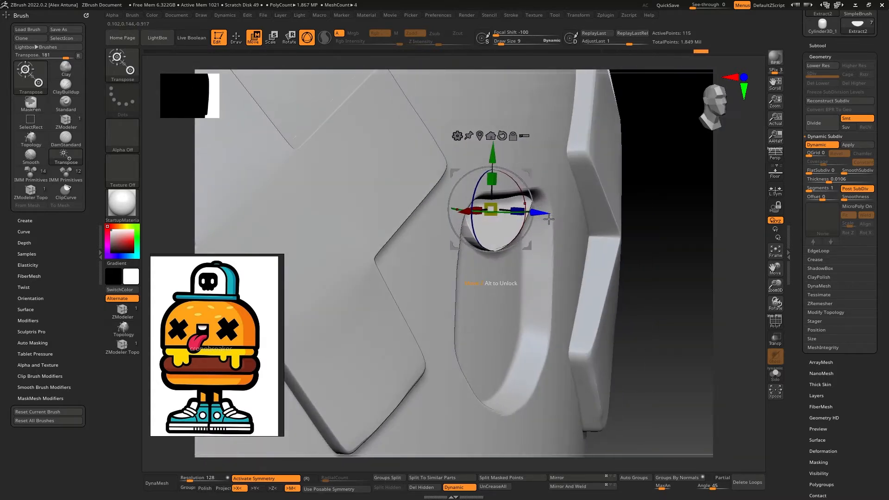
shift+right_drag(549, 219, 545, 173)
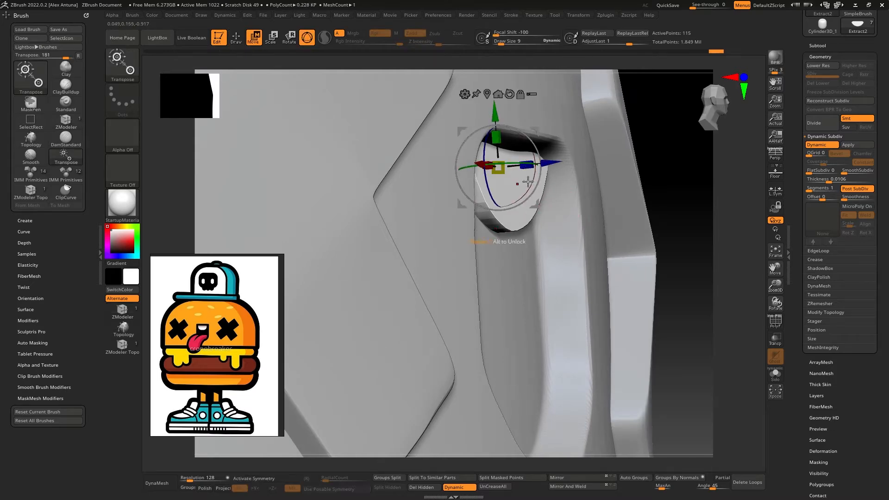
shift+right_drag(568, 199, 550, 159)
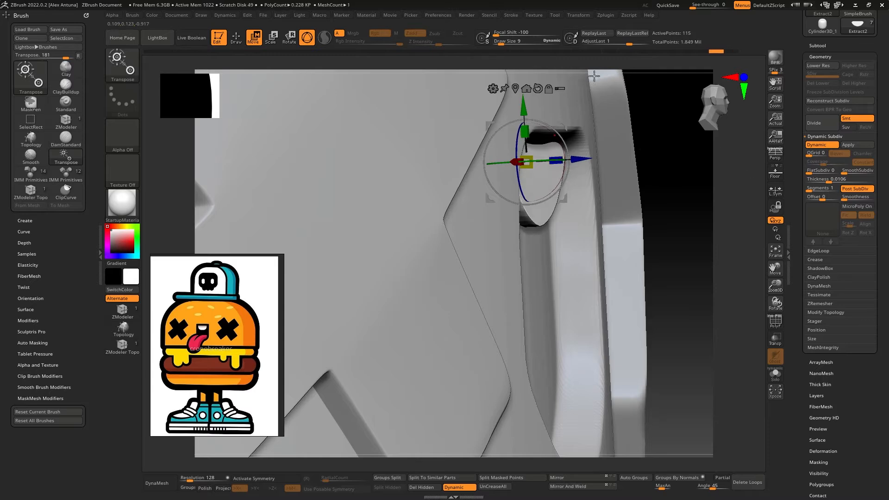
right_drag(594, 75, 553, 195)
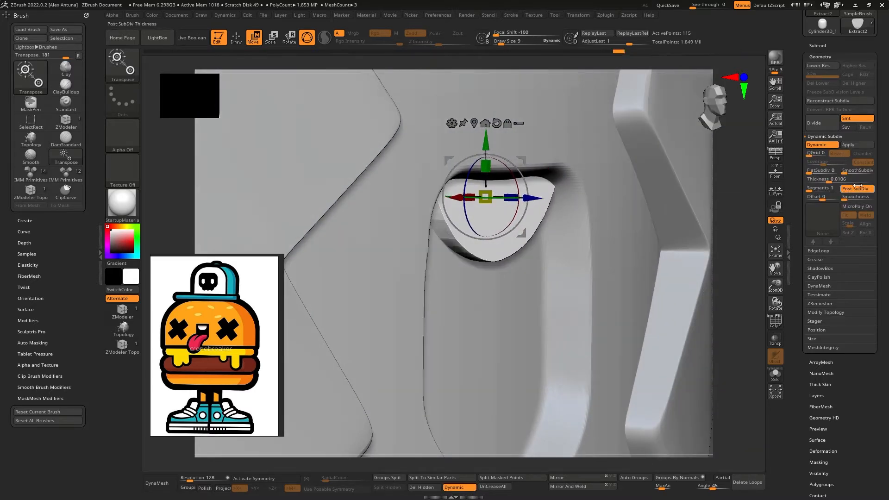
Step: Apply the teeth's dynamic thickness as real geometry and adjust their fit in the mouth with the gizmo
click(853, 145)
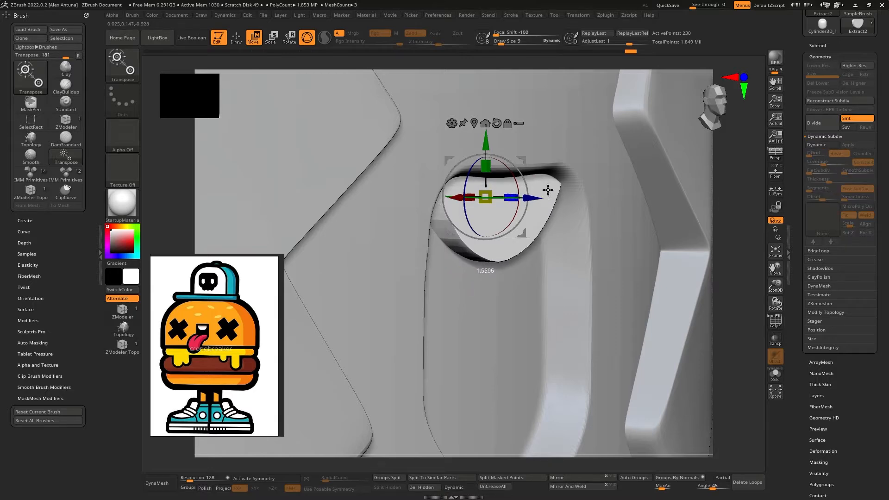
mouse_move(548, 190)
right_down()
mouse_move(528, 168)
mouse_move(597, 210)
right_up()
key(q)
key(w)
drag(577, 209, 571, 203)
key(q)
mouse_move(584, 212)
shift+right_down()
mouse_move(558, 207)
mouse_move(609, 229)
mouse_move(617, 198)
shift+right_up()
Step: Turn the teeth's dynamic subdivision back on with smooth subdivision to round their edges
click(821, 145)
click(854, 170)
right_drag(479, 238, 536, 258)
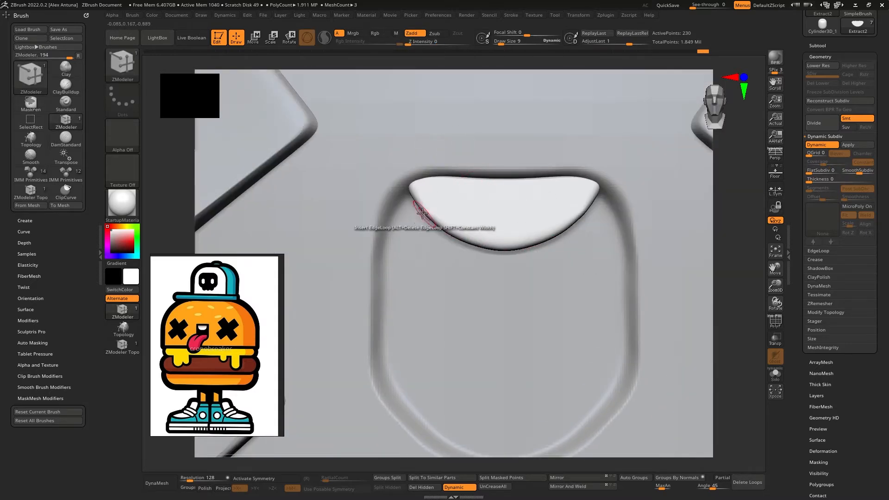
Step: Run ClayPolish on the teeth
right_drag(468, 222, 427, 238)
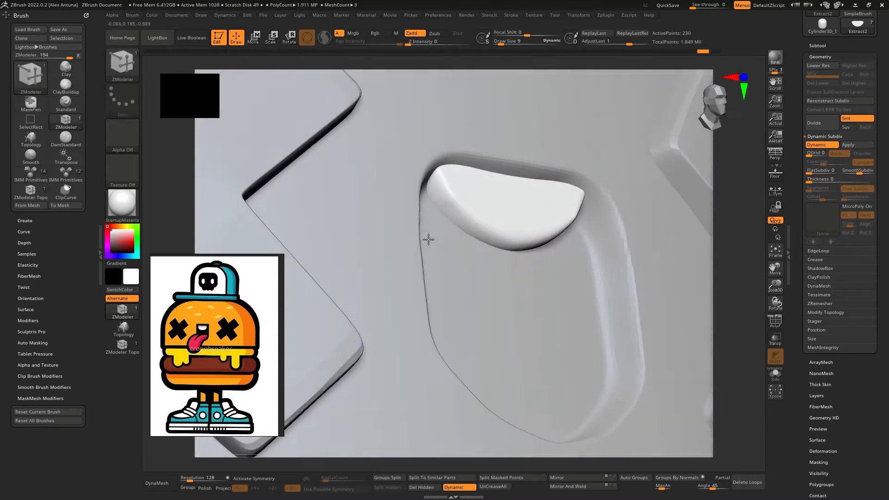
click(820, 259)
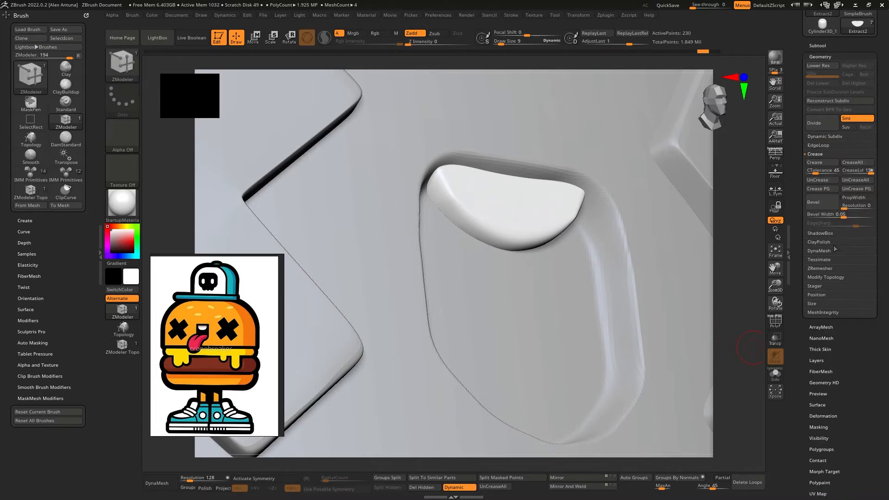
click(829, 243)
click(818, 189)
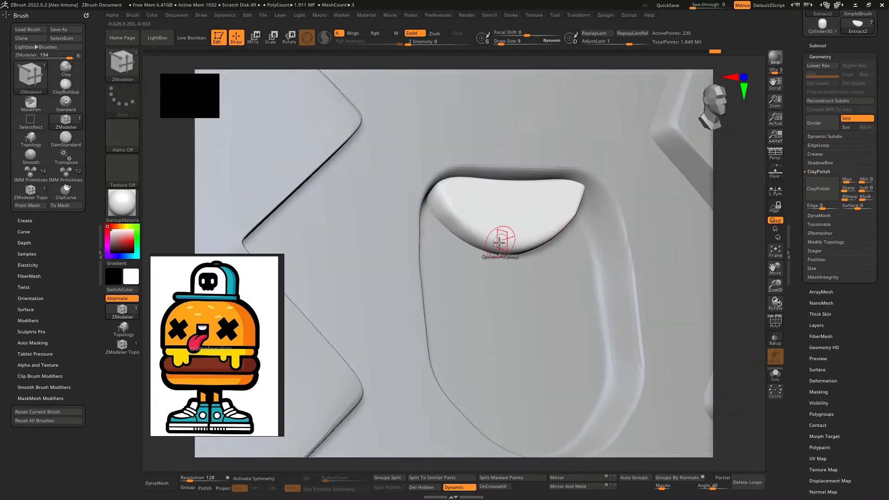
Step: Select the top bun and mask a tongue shape across the lower part of the mouth recess
shift+right_drag(499, 241, 510, 227)
mouse_move(493, 291)
right_down()
mouse_move(504, 308)
mouse_move(477, 311)
mouse_move(494, 287)
right_up()
alt+click(465, 286)
ctrl+drag(445, 284, 461, 306)
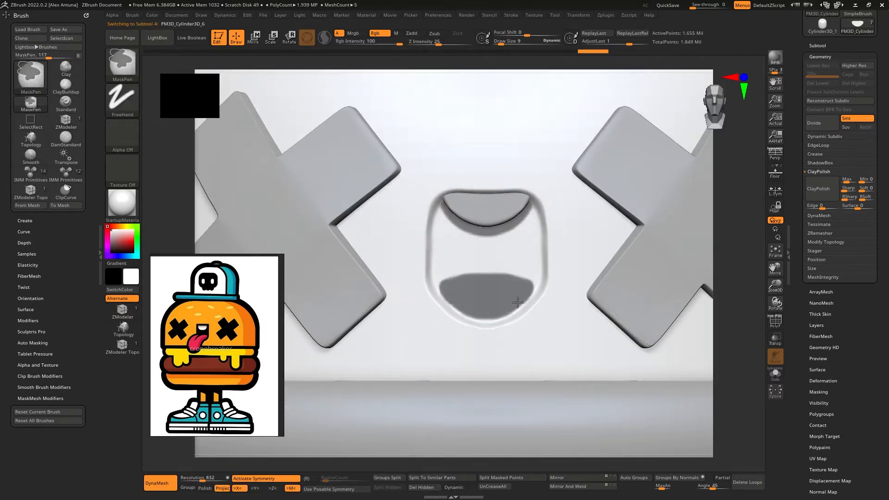
drag(821, 292, 823, 325)
click(817, 78)
click(825, 370)
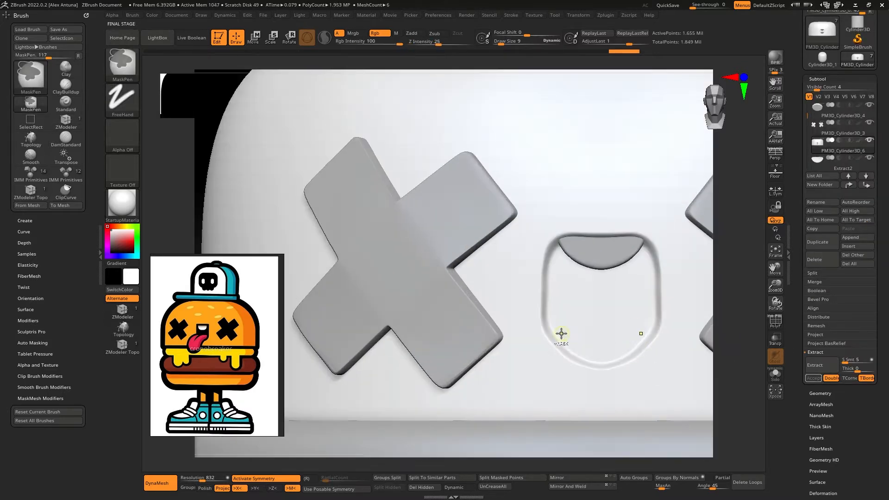
mouse_move(562, 337)
ctrl+mouse_down()
mouse_move(579, 352)
mouse_move(607, 330)
ctrl+mouse_up()
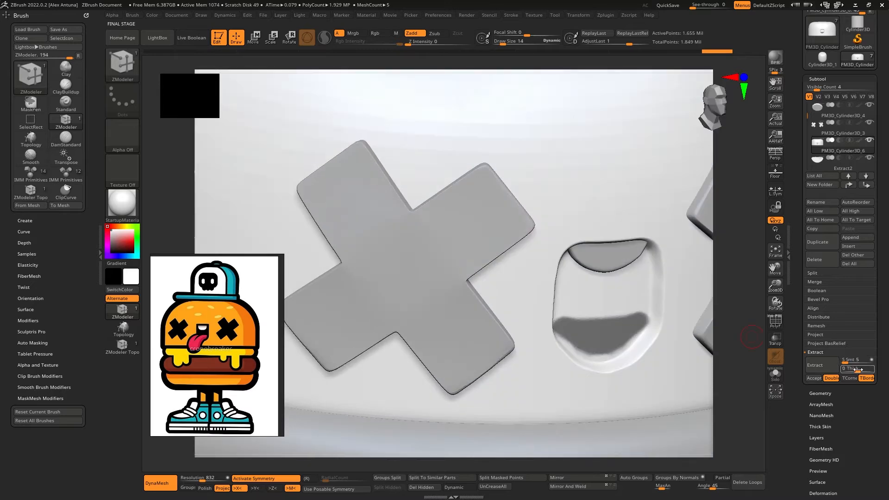
Step: Extract the masked tongue area with a thickness of 0.02 and accept it as a new subtool
click(815, 365)
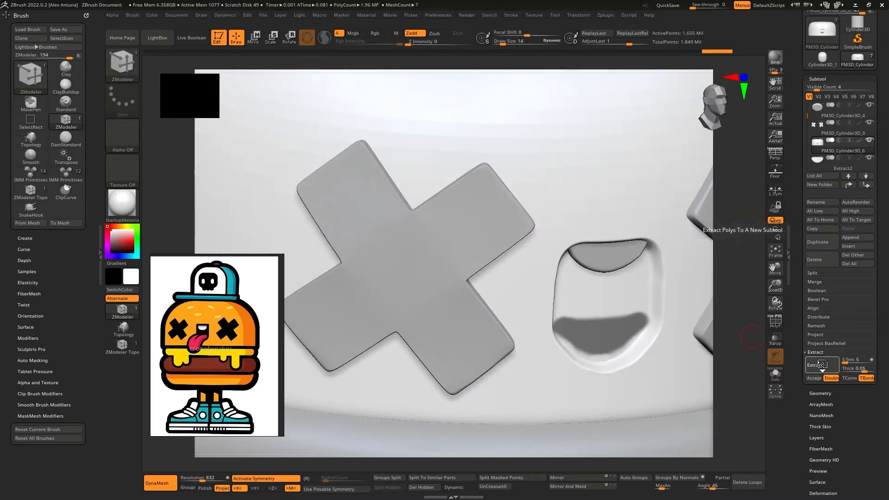
ctrl+right_drag(651, 348, 649, 359)
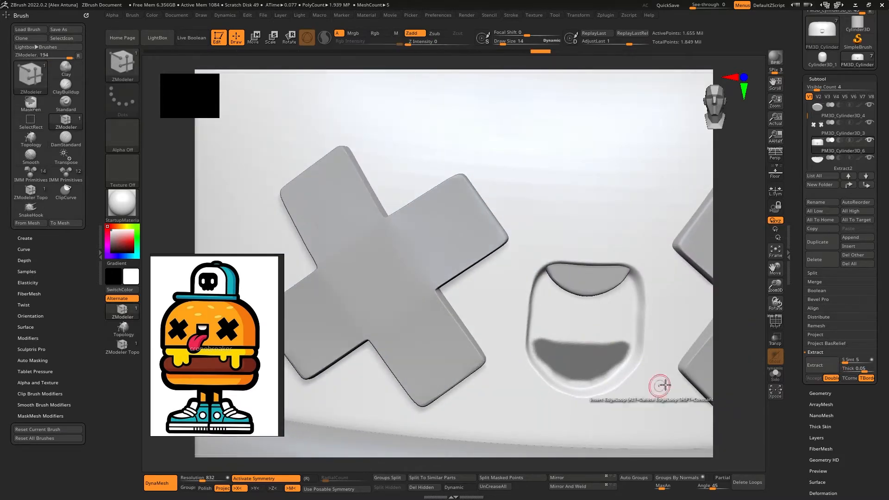
click(810, 370)
click(816, 378)
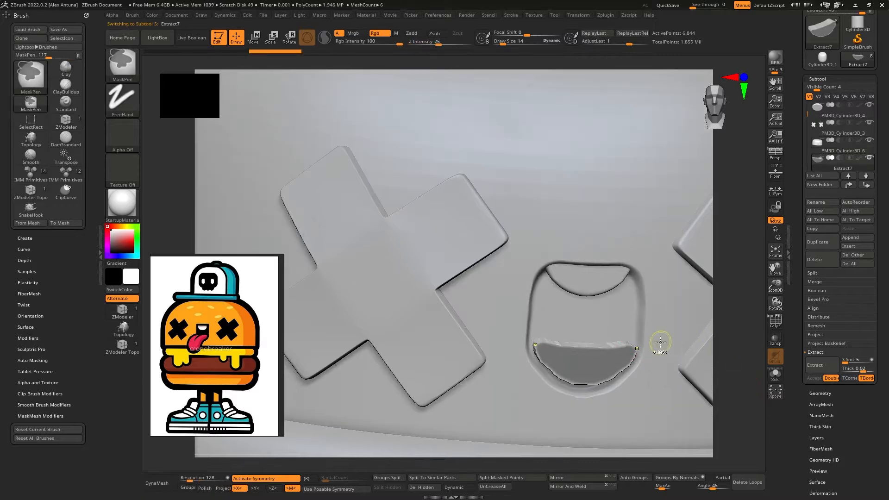
Step: Clear the mask on the extracted tongue piece and DynaMesh it at resolution 128
mouse_move(647, 363)
ctrl+right_down()
mouse_move(519, 266)
mouse_move(555, 296)
ctrl+right_up()
ctrl+drag(556, 296, 572, 293)
mouse_move(572, 294)
right_down()
mouse_move(562, 287)
mouse_move(591, 294)
mouse_move(627, 349)
mouse_move(550, 306)
right_up()
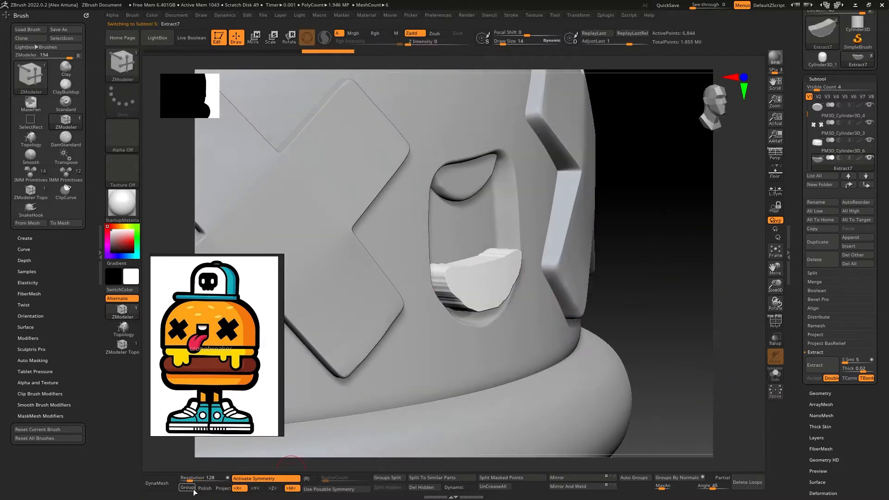
click(157, 483)
mouse_move(459, 298)
mouse_down()
mouse_move(446, 268)
mouse_move(494, 286)
mouse_up()
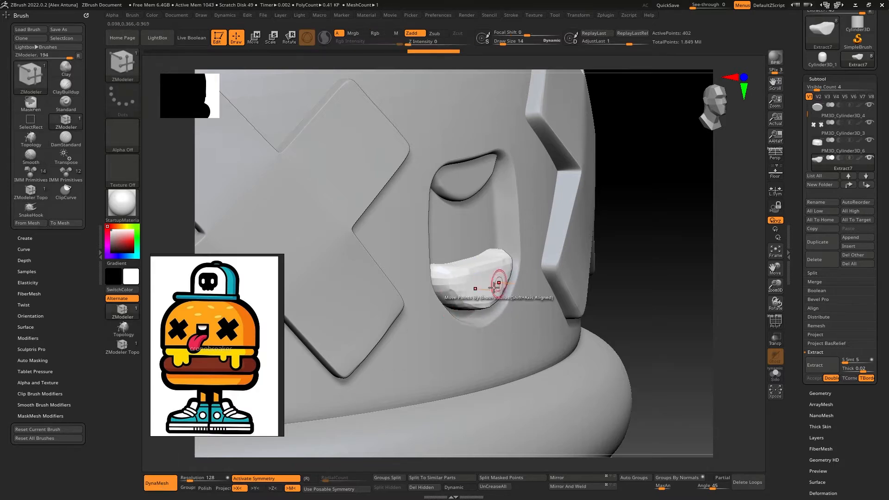
Step: Pull the tongue forward out of the mouth with the SnakeHook brush so it hangs downward
key(b)
key(s)
key(h)
click(478, 310)
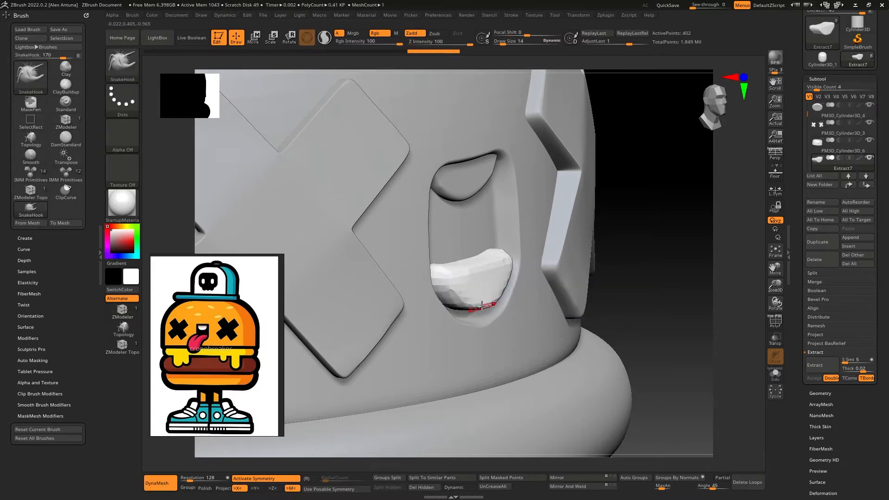
right_drag(389, 127, 478, 135)
key(space)
drag(499, 278, 532, 298)
right_drag(532, 299, 512, 300)
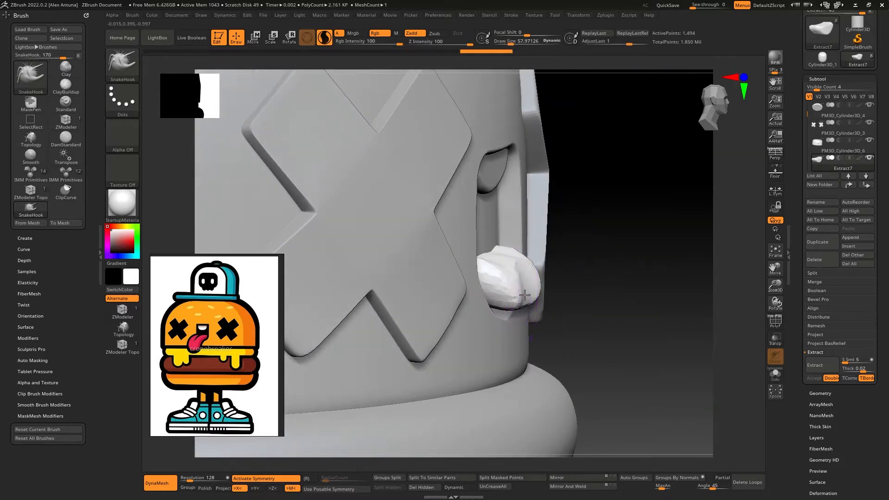
drag(554, 342, 555, 351)
Step: Refine the tongue's sides and rounded tip with the SnakeHook brush and quick-save the project
right_drag(556, 352, 504, 319)
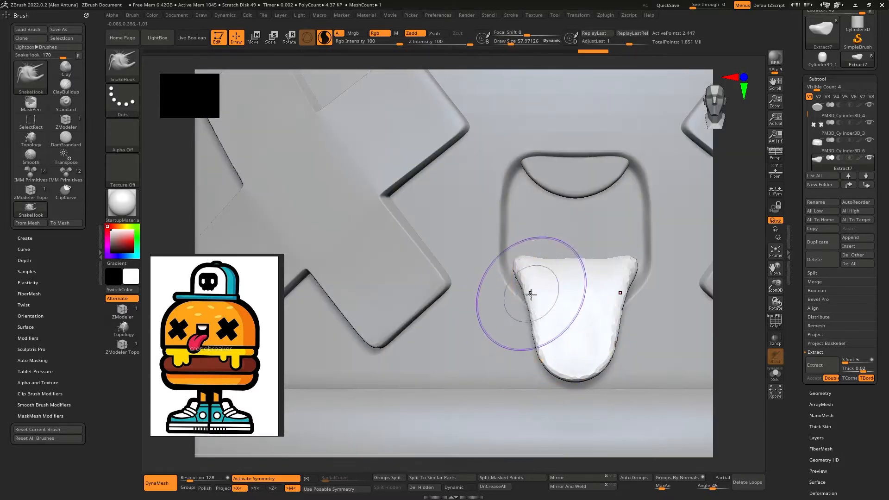
drag(533, 296, 523, 294)
mouse_move(542, 353)
mouse_down()
mouse_move(535, 362)
mouse_move(565, 384)
mouse_up()
right_drag(565, 375, 584, 351)
mouse_move(583, 352)
ctrl+right_down()
mouse_move(563, 264)
mouse_move(616, 139)
ctrl+right_up()
click(664, 6)
Step: Build up the tongue's upper surface on both sides of the centre with the Standard brush and smooth it
right_drag(495, 278, 552, 281)
key(b)
key(s)
key(t)
drag(513, 283, 520, 307)
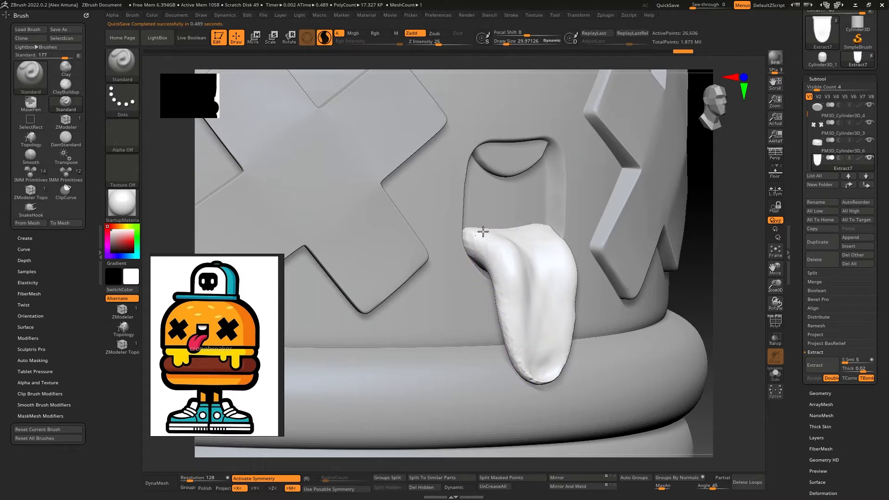
shift+right_drag(548, 274, 503, 257)
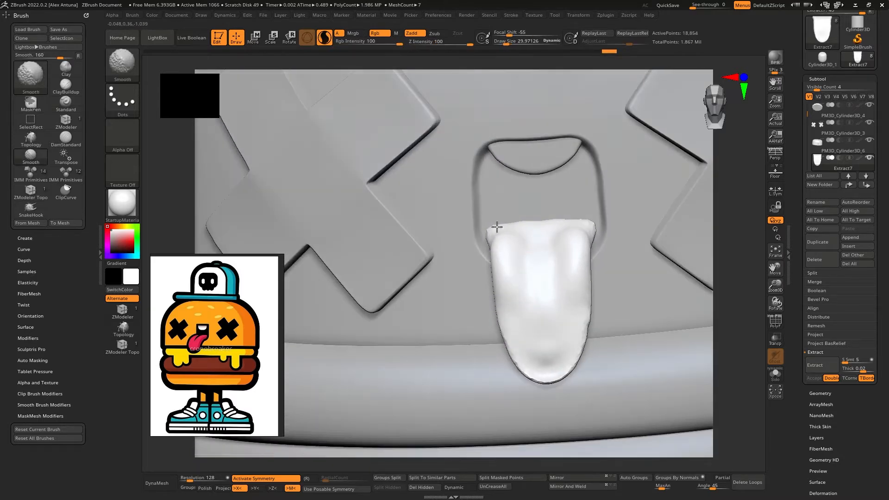
right_drag(528, 292, 525, 366)
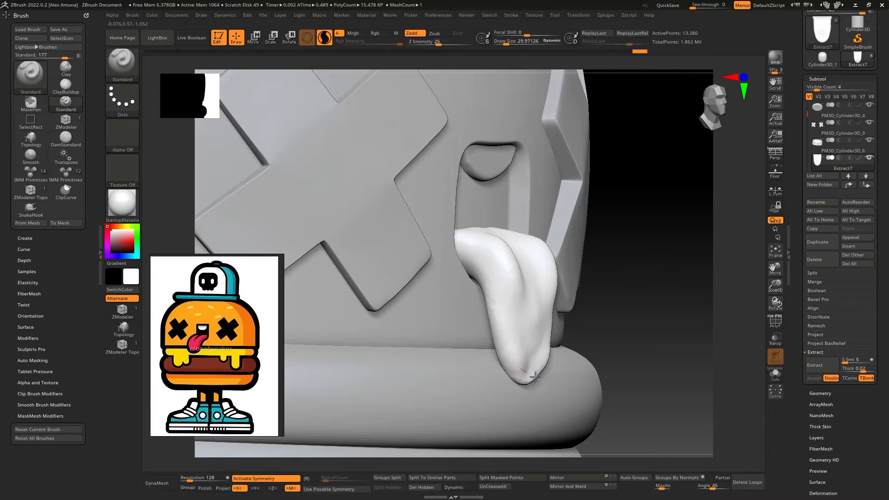
right_drag(520, 285, 534, 288)
shift+drag(506, 227, 535, 319)
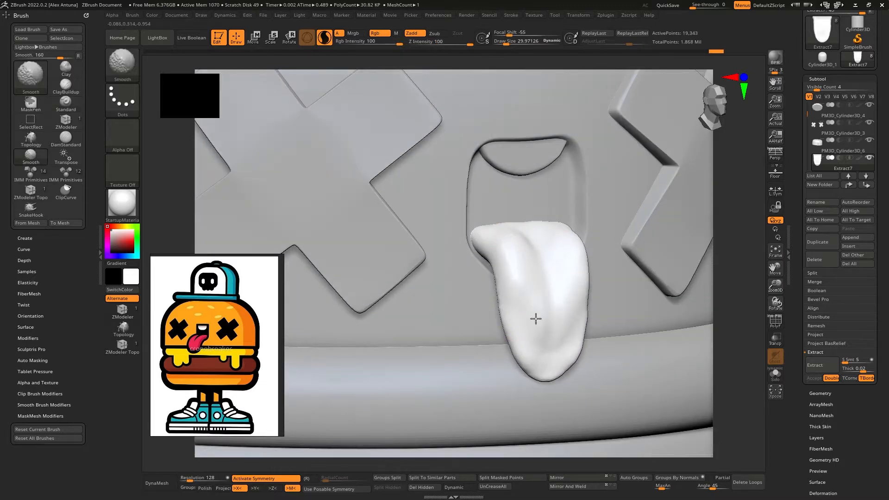
Step: Carve a groove along the tongue's centreline with the DamStandard brush
key(b)
key(d)
key(s)
right_drag(555, 268, 543, 206)
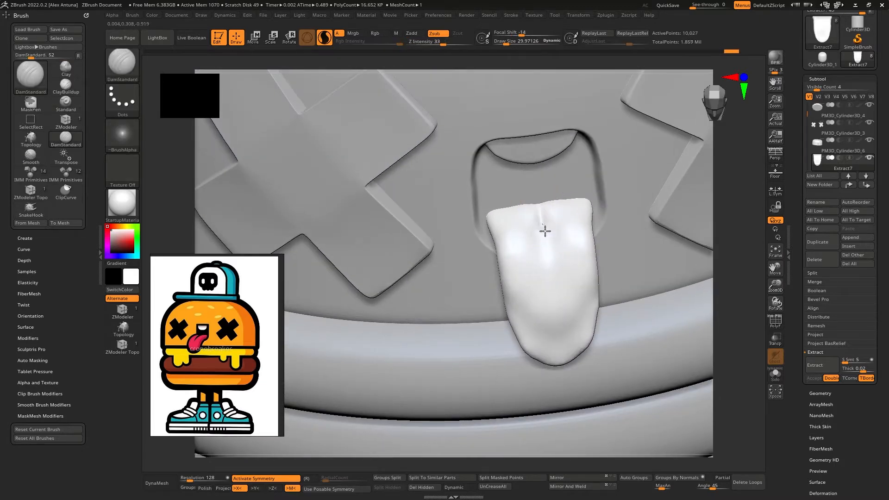
mouse_move(558, 314)
right_down()
mouse_move(547, 342)
mouse_move(508, 284)
mouse_move(521, 204)
mouse_move(563, 240)
mouse_move(546, 204)
mouse_move(541, 232)
right_up()
Step: Centre the gizmo on the tongue and widen it by a factor of about 1.25
key(w)
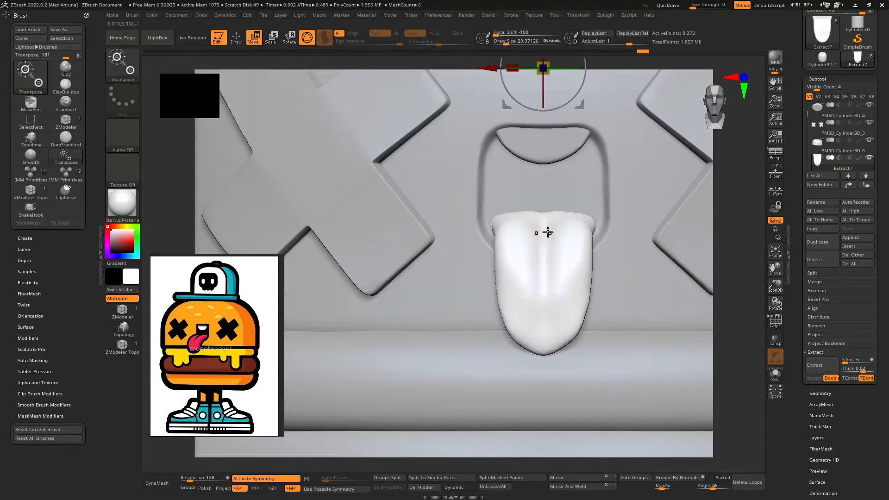
alt+click(542, 225)
click(554, 151)
right_drag(545, 168, 529, 305)
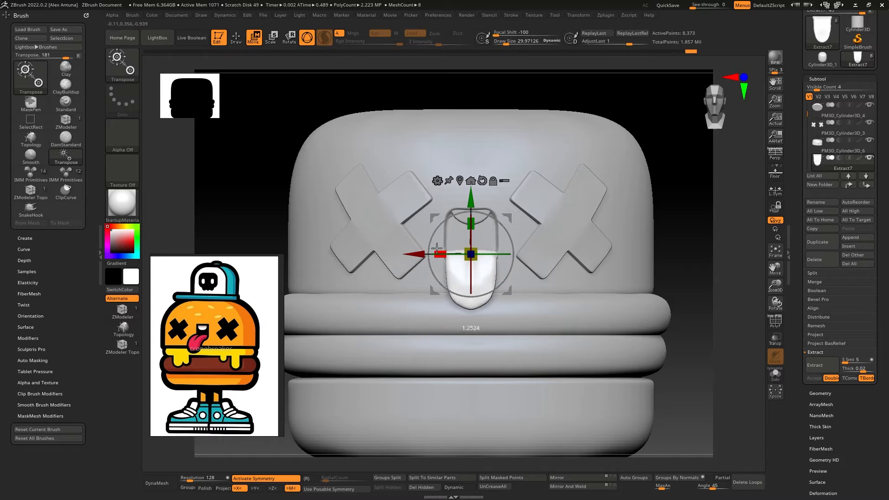
right_drag(437, 249, 451, 286)
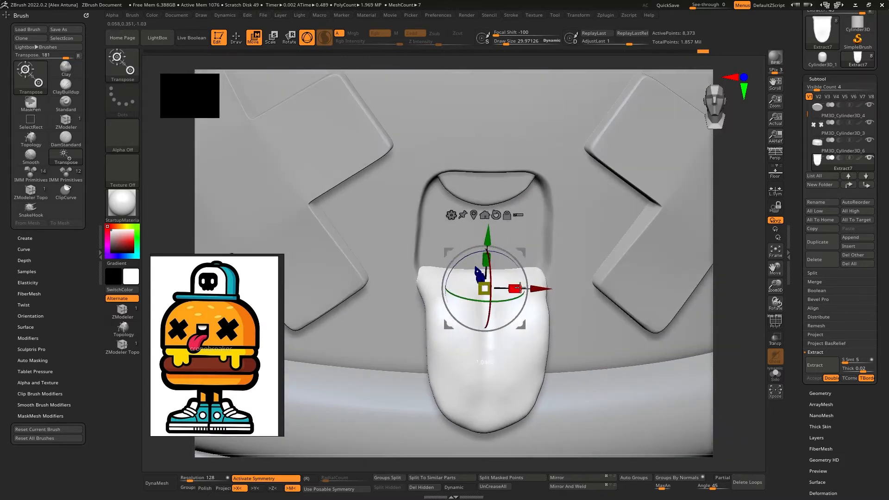
mouse_move(520, 288)
right_down()
mouse_move(476, 276)
mouse_move(459, 257)
mouse_move(500, 218)
mouse_move(496, 278)
mouse_move(524, 362)
right_up()
Step: Deepen the tongue's centre groove with DamStandard and smooth the surrounding surface and upper edge
key(q)
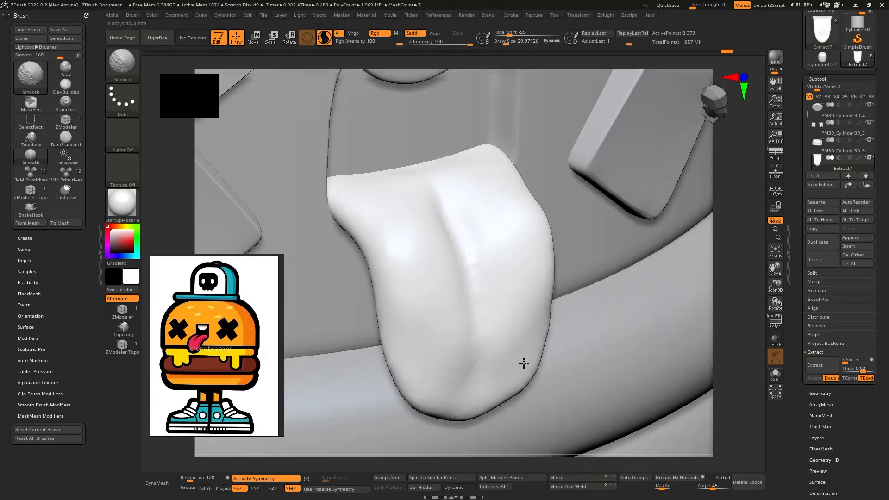
mouse_move(469, 264)
right_down()
mouse_move(468, 314)
mouse_move(459, 296)
right_up()
drag(472, 258, 482, 368)
right_drag(482, 368, 466, 263)
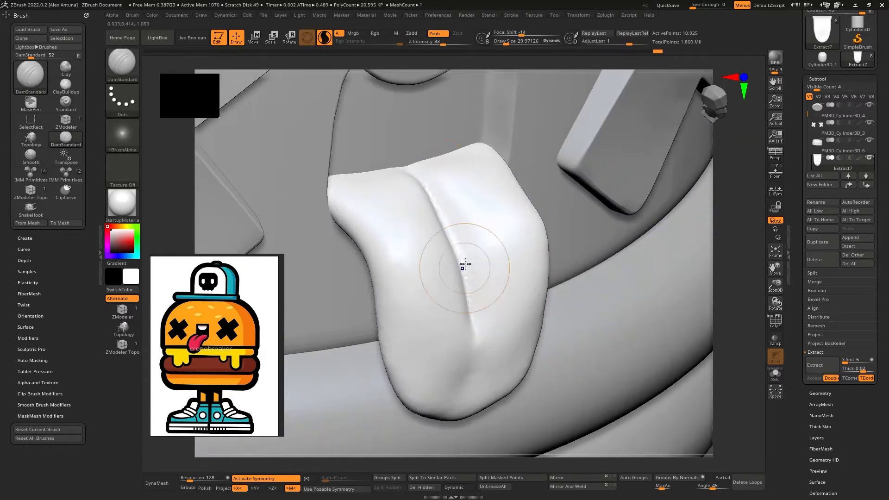
shift+drag(466, 264, 436, 205)
shift+drag(527, 207, 488, 143)
mouse_move(488, 143)
right_down()
mouse_move(471, 170)
mouse_move(452, 153)
right_up()
mouse_move(451, 153)
ctrl+right_down()
mouse_move(429, 127)
mouse_move(643, 312)
mouse_move(654, 252)
ctrl+right_up()
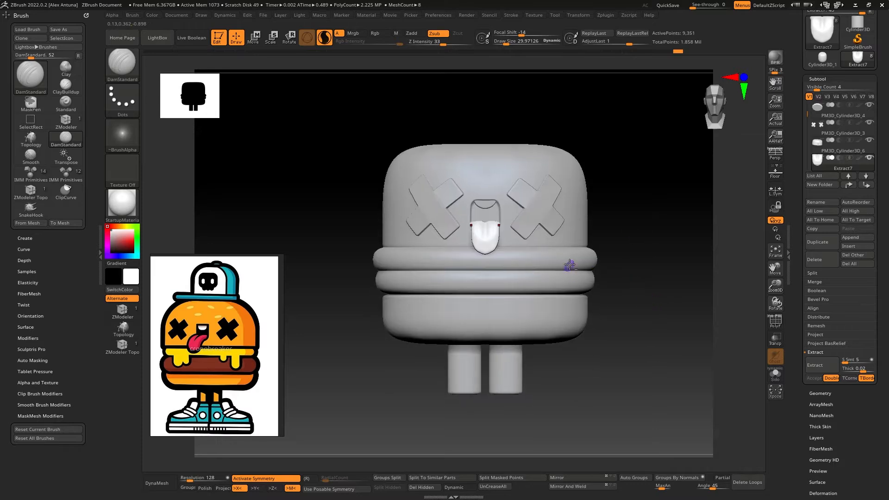
Step: Duplicate the cheese layer beneath the top bun and split the masked points into their own subtool
alt+click(567, 266)
mouse_move(482, 260)
shift+right_down()
mouse_move(603, 267)
mouse_move(560, 307)
mouse_move(531, 262)
mouse_move(544, 200)
mouse_move(418, 190)
mouse_move(450, 187)
shift+right_up()
key(w)
key(q)
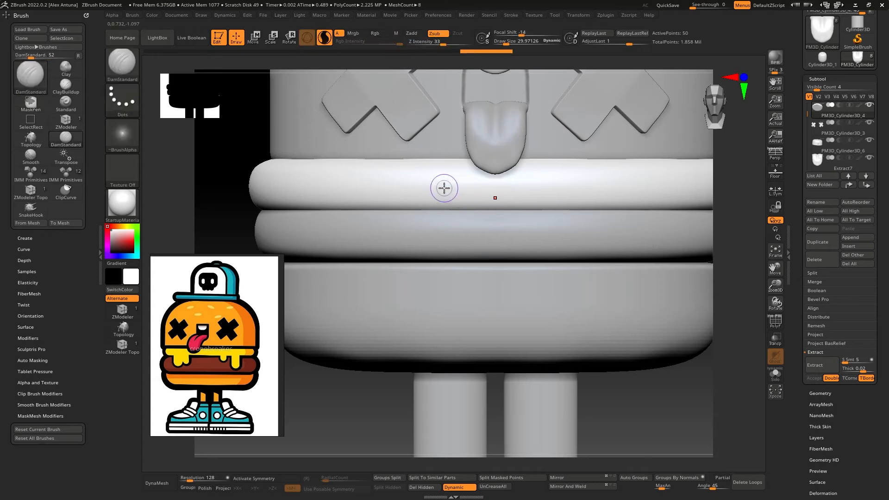
key(w)
mouse_move(534, 180)
right_down()
mouse_move(518, 194)
mouse_move(324, 202)
mouse_move(578, 222)
mouse_move(648, 259)
right_up()
click(817, 78)
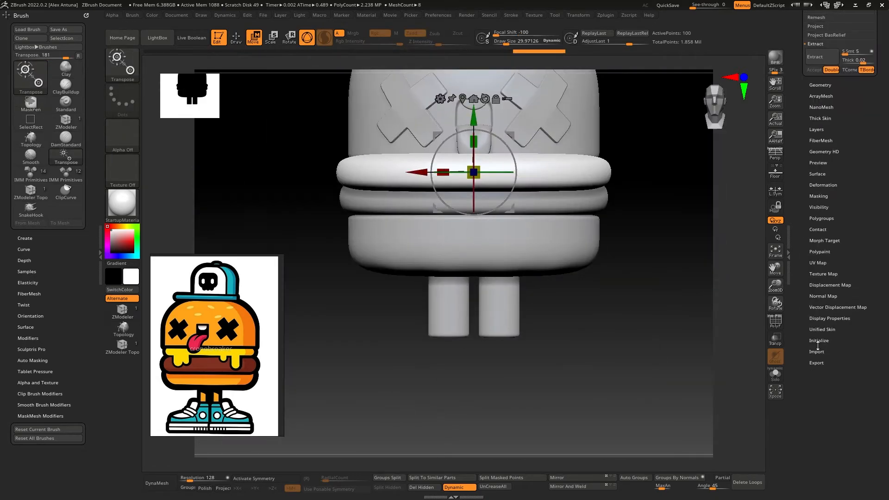
click(819, 282)
right_drag(594, 226, 640, 261)
click(500, 477)
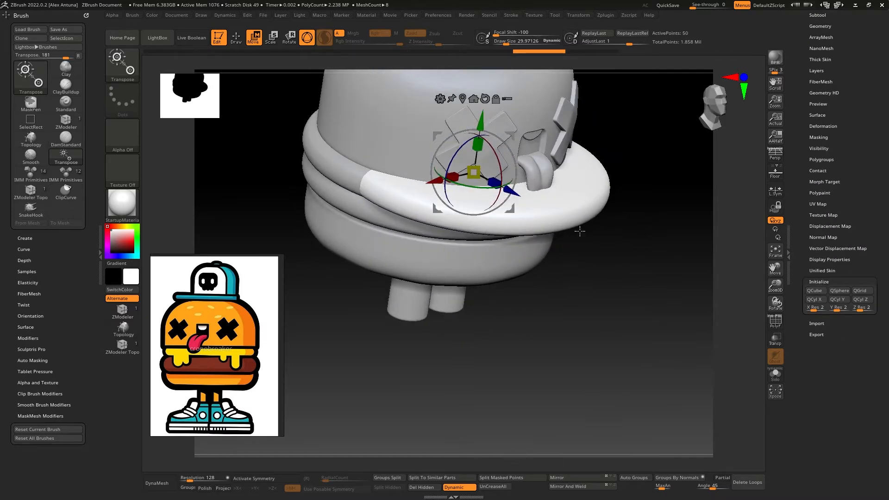
Step: Replace the split copy with a QCube of resolution 2, move it in front of the patty layers, and reduce its depth
right_drag(652, 245, 524, 233)
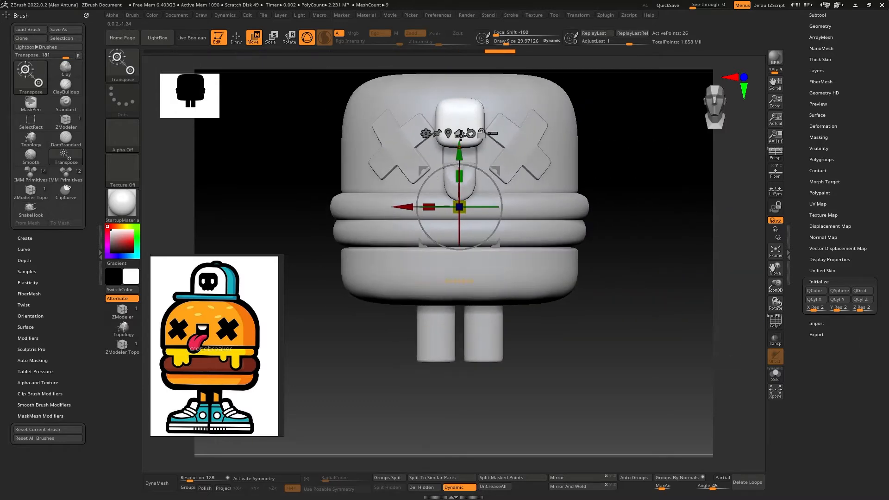
click(448, 134)
drag(458, 70, 458, 189)
ctrl+right_drag(491, 218, 559, 253)
click(442, 245)
click(432, 172)
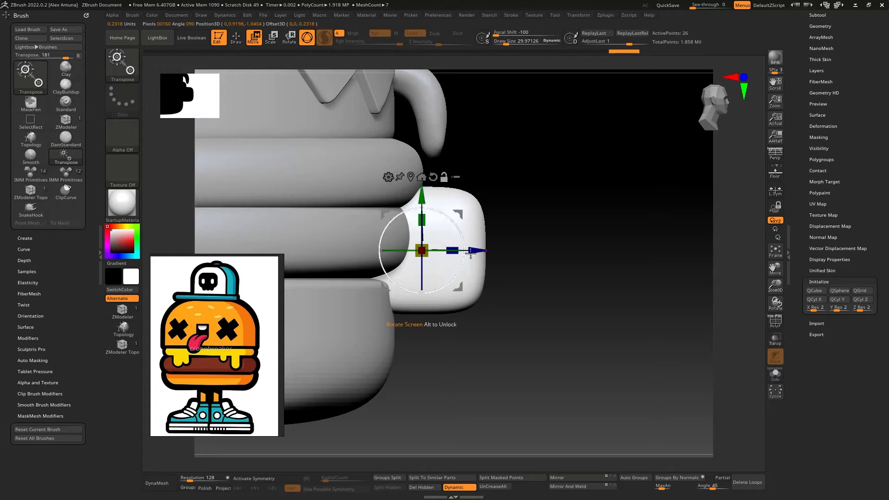
drag(452, 249, 431, 250)
shift+right_drag(493, 246, 575, 224)
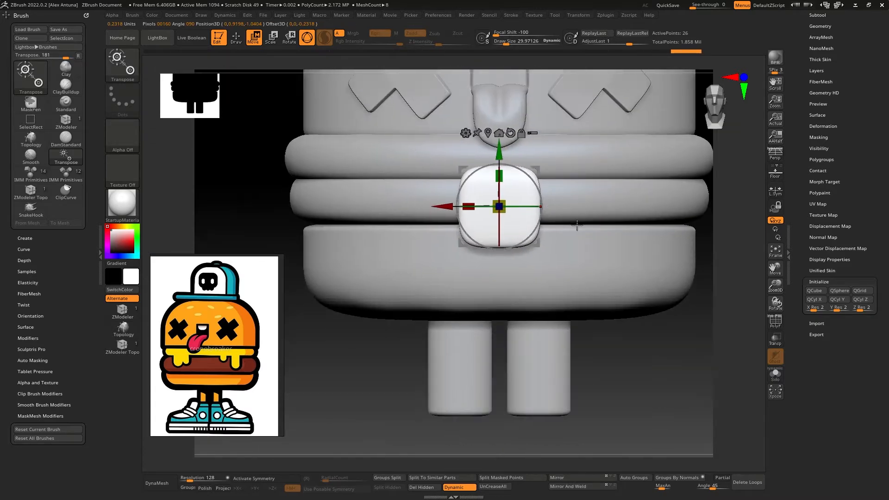
Step: Turn off the cube's dynamic subdivision, show its polyframe, and move it down to the lower end of the legs
ctrl+right_drag(541, 248, 575, 316)
click(465, 487)
alt+right_drag(474, 260, 484, 329)
key(shift+f)
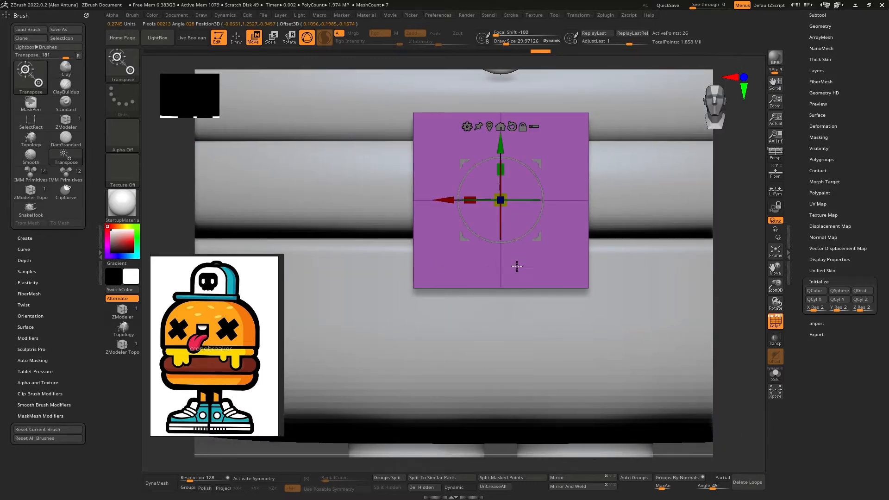
key(q)
ctrl+right_drag(537, 307, 537, 319)
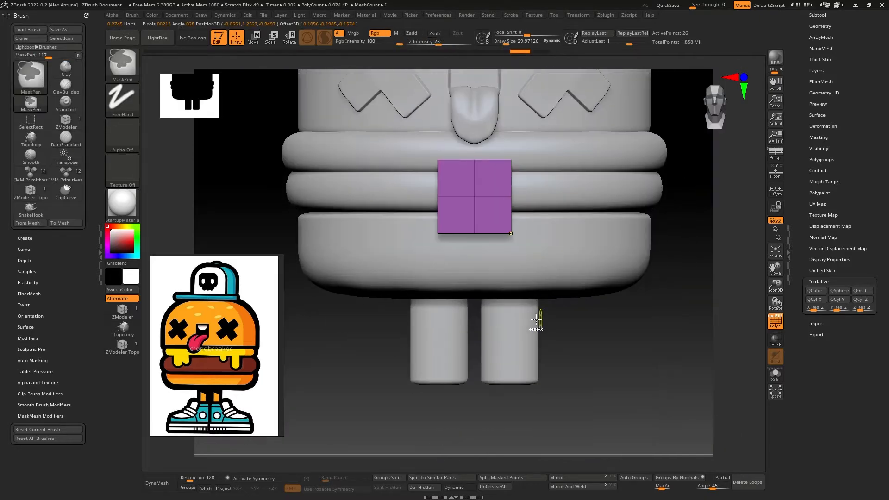
key(w)
drag(474, 139, 474, 326)
alt+right_drag(514, 327, 504, 225)
ctrl+right_drag(504, 225, 534, 332)
Step: Pull the cube's bottom centre points down into a drip tip using a mask, and turn dynamic subdivision on
key(q)
ctrl+drag(450, 377, 389, 290)
key(w)
drag(407, 199, 429, 262)
click(474, 487)
key(q)
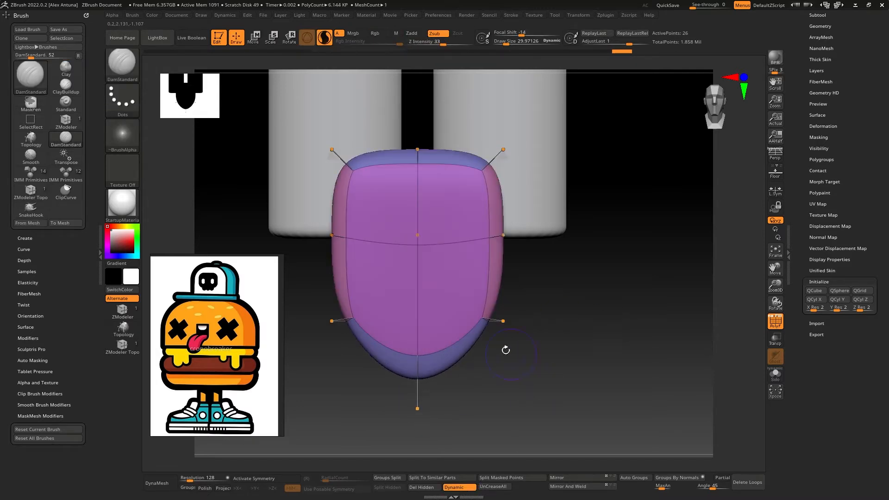
Step: Insert a vertical edge loop near the drip's side, mirror and weld it across, and restore dynamic subdivision
click(471, 488)
click(122, 311)
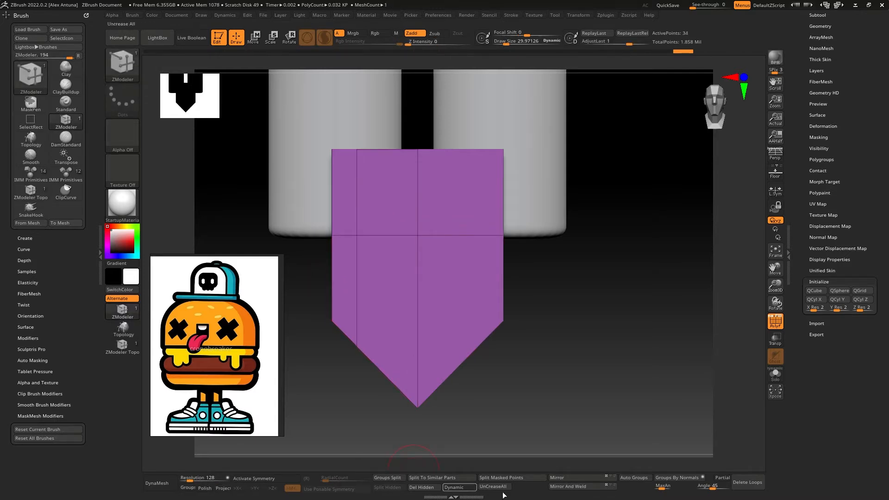
click(568, 486)
click(454, 487)
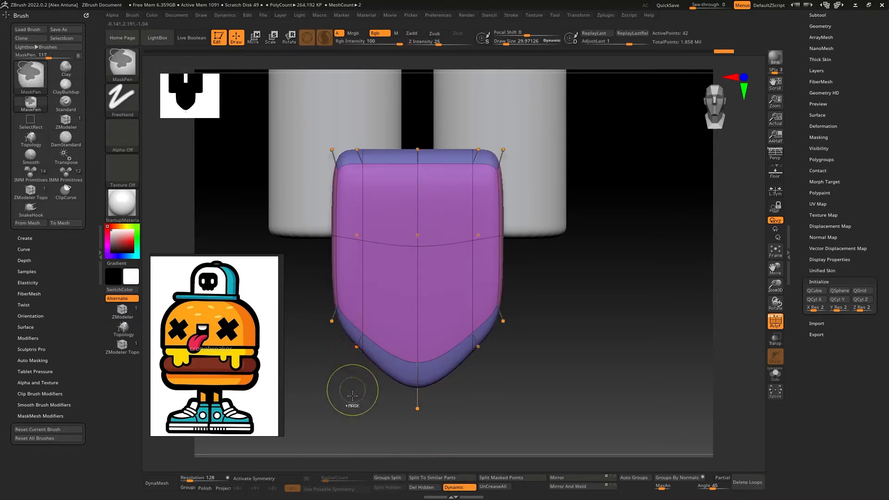
Step: Try to move the drip's isolated lower side points vertically with everything else masked
ctrl+alt+drag(382, 306, 382, 306)
key(w)
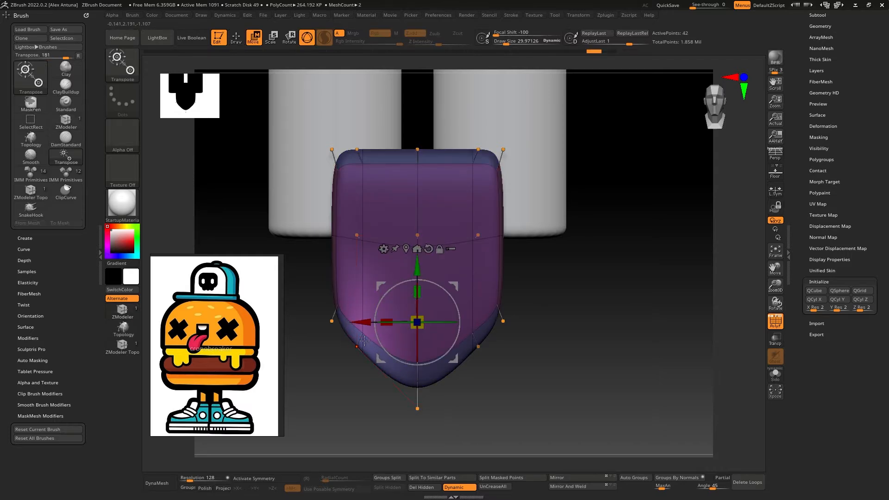
drag(417, 267, 417, 303)
key(ctrl+z)
ctrl+drag(465, 410, 475, 420)
Step: Turn on symmetry and move the drip's lower side points down on both sides to round its tip, masking the rest
alt+drag(363, 323, 309, 323)
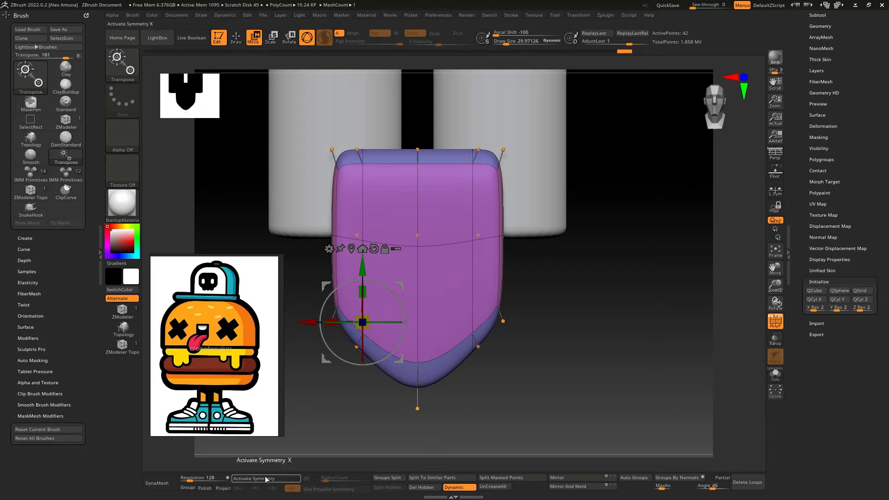
click(265, 478)
ctrl+alt+drag(347, 409, 365, 325)
drag(363, 270, 363, 308)
Step: Insert extra edge loops in the drip with ZModeler to firm up its shape, and hide the polyframe
key(q)
mouse_move(363, 310)
right_down()
mouse_move(393, 324)
mouse_move(383, 168)
mouse_move(390, 298)
mouse_move(372, 273)
mouse_move(403, 225)
right_up()
click(373, 273)
click(357, 265)
ctrl+right_drag(493, 227, 571, 301)
key(shift+f)
key(w)
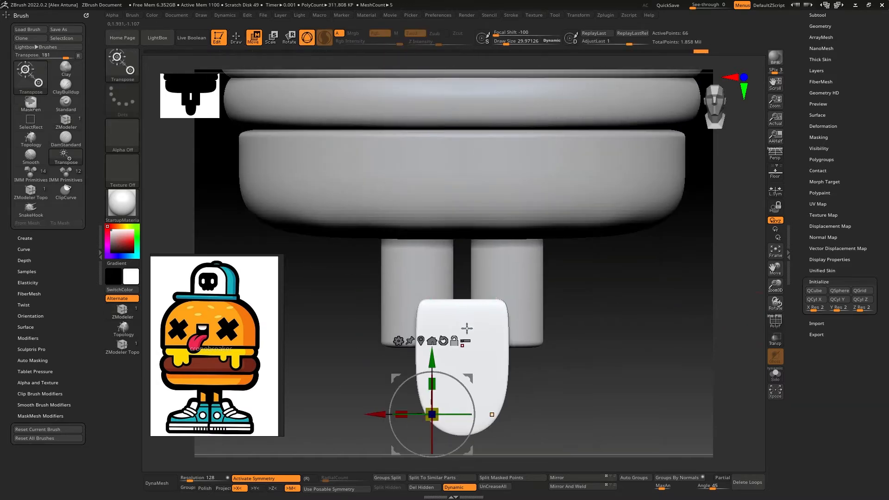
Step: Raise the drip in front of the burger layers, turn symmetry off, and centre the gizmo on the drip
ctrl+right_drag(464, 324, 448, 279)
drag(448, 279, 449, 167)
right_drag(448, 167, 488, 204)
ctrl+right_drag(488, 204, 460, 290)
alt+right_drag(460, 290, 533, 333)
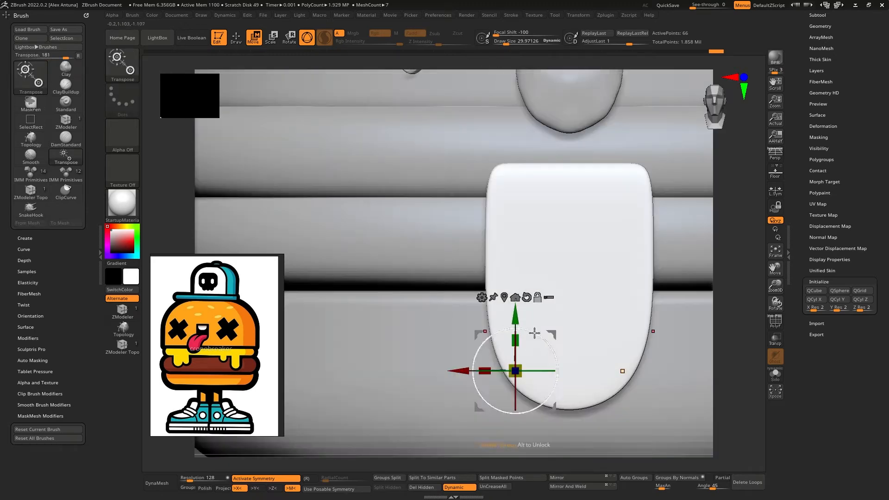
drag(457, 372, 272, 383)
key(ctrl+z)
click(275, 479)
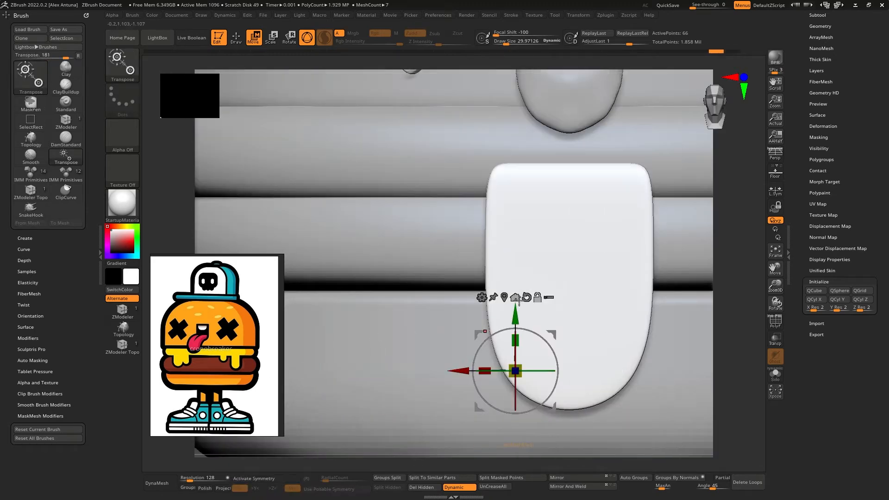
click(515, 297)
Step: Scale the drip to about 0.55, angle it against the front left of the burger layers, and duplicate it
ctrl+right_drag(570, 290, 628, 278)
drag(600, 306, 468, 336)
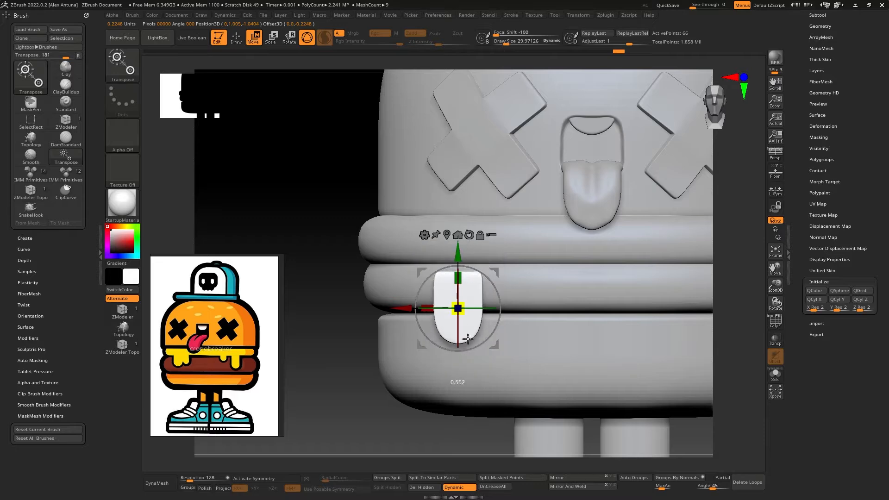
right_drag(467, 336, 500, 345)
ctrl+right_drag(500, 345, 500, 327)
drag(430, 302, 437, 237)
right_drag(477, 277, 452, 312)
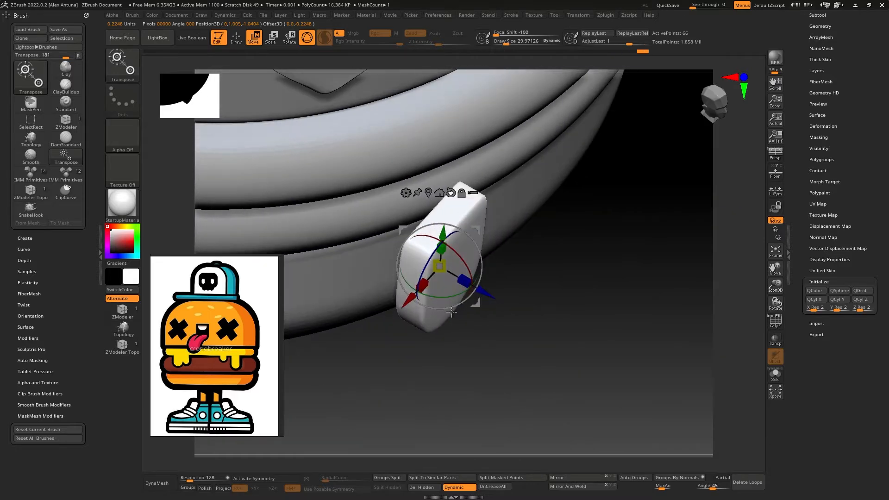
drag(450, 295, 402, 237)
right_drag(402, 237, 445, 319)
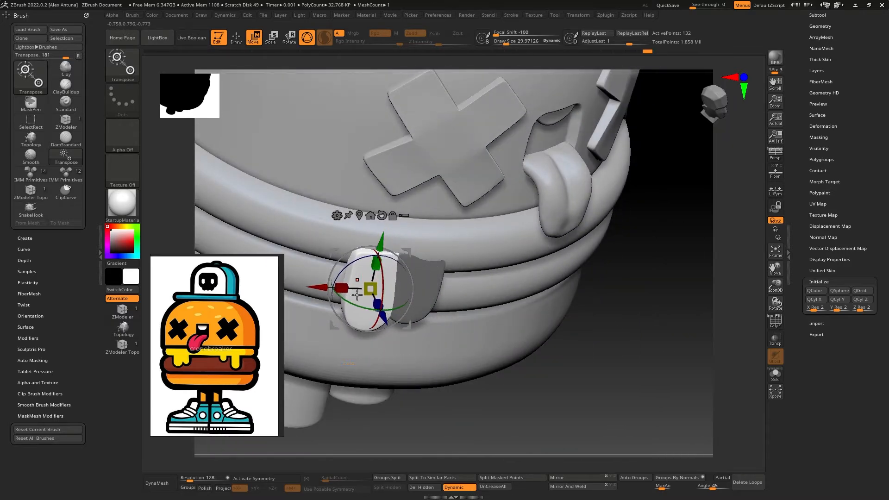
Step: Move and rotate the duplicated drip so it follows the layer's curve beside the first drip
ctrl+right_drag(305, 283, 347, 331)
right_drag(347, 331, 389, 362)
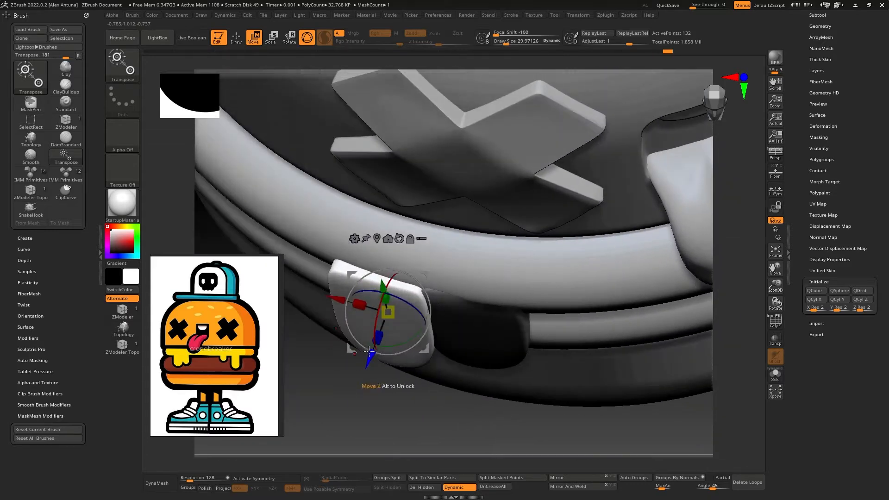
drag(340, 287, 336, 285)
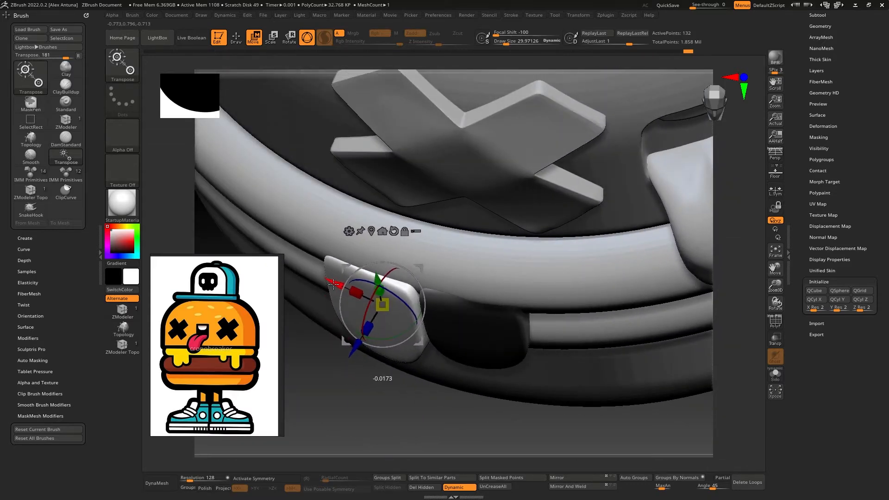
drag(372, 334, 368, 342)
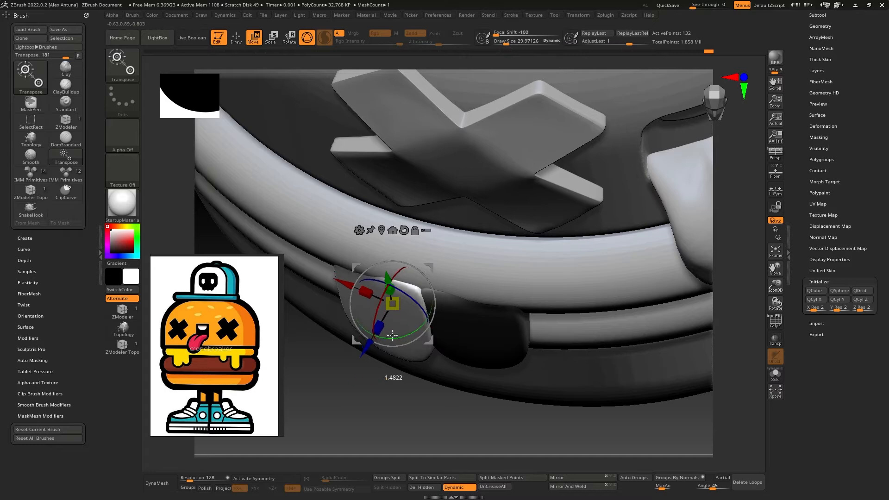
right_drag(392, 334, 463, 277)
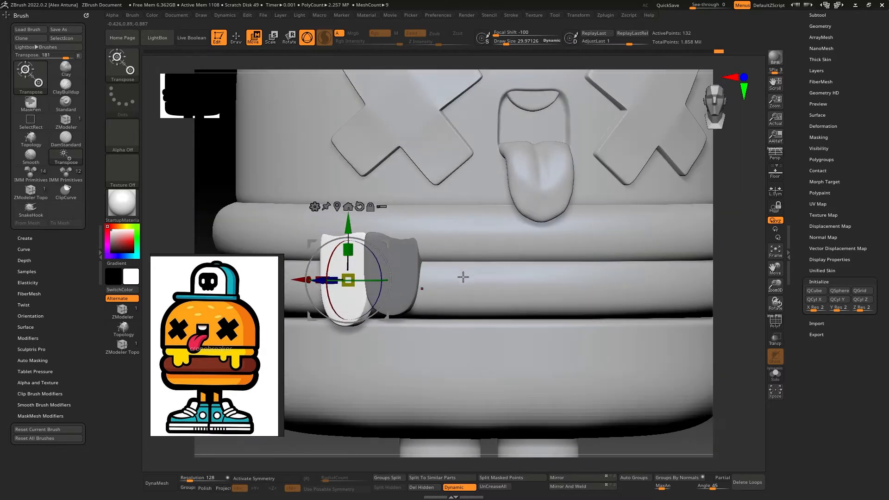
right_drag(388, 297, 331, 288)
Step: Duplicate the drip again and fit the copy against the front right of the cheese layer with moves and rotations
ctrl+drag(338, 278, 439, 319)
right_drag(482, 273, 451, 324)
drag(451, 324, 546, 304)
drag(608, 321, 628, 289)
right_drag(633, 314, 616, 296)
ctrl+right_drag(616, 296, 602, 320)
drag(599, 236, 600, 228)
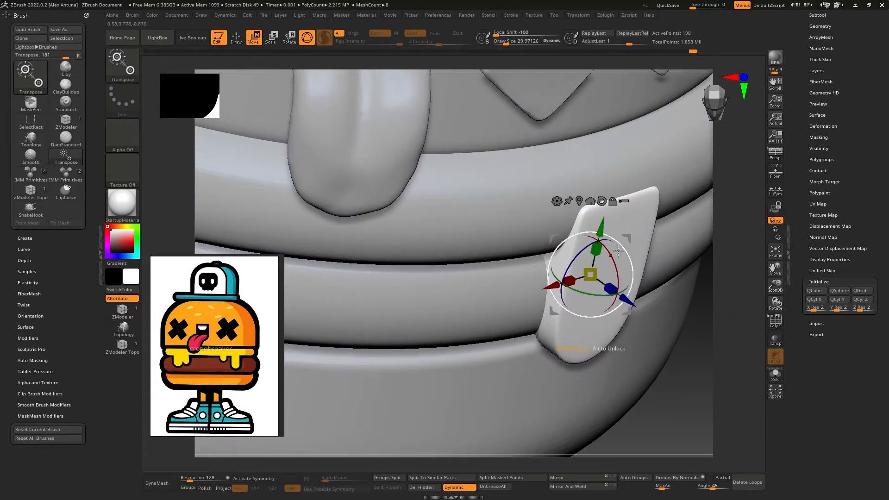
drag(630, 301, 627, 299)
right_drag(591, 294, 520, 306)
drag(519, 295, 520, 302)
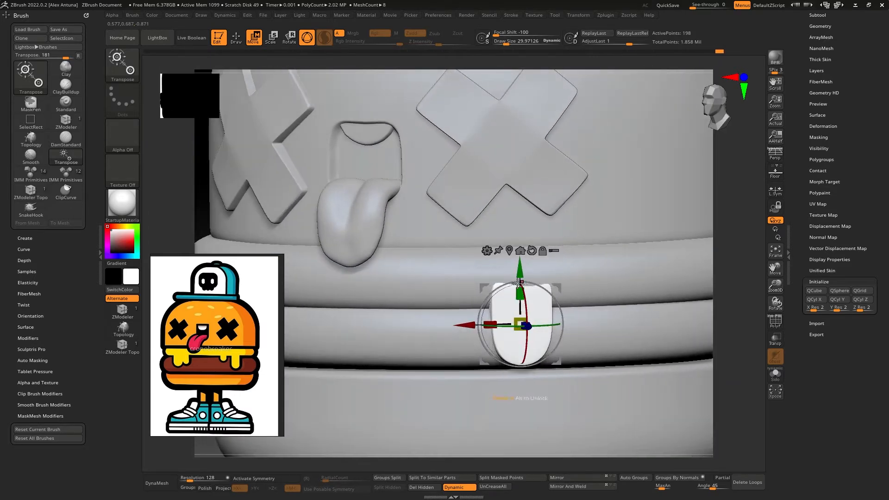
drag(520, 267, 520, 260)
Step: Duplicate the right-hand drip towards the mouth and adjust the copy's height, depth and rotation against the layer
ctrl+drag(464, 317, 399, 321)
right_drag(401, 314, 416, 333)
drag(444, 338, 468, 345)
shift+right_drag(430, 335, 442, 301)
ctrl+right_drag(442, 301, 442, 324)
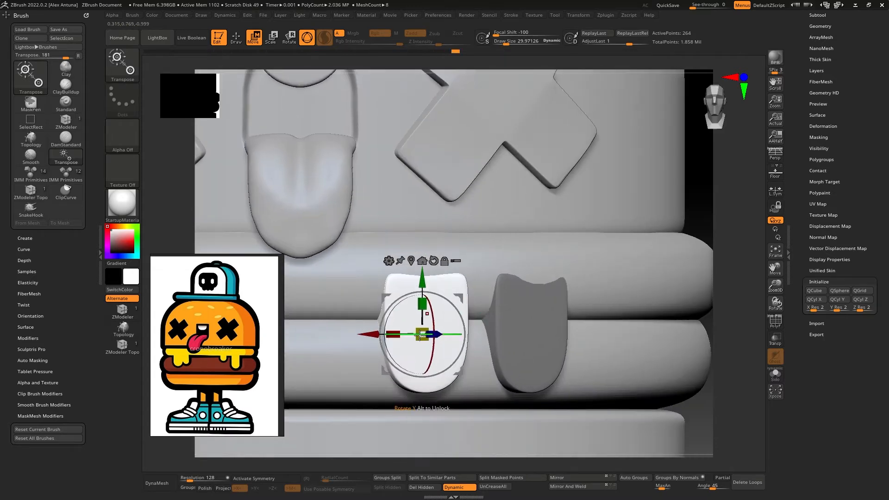
drag(422, 335, 419, 341)
drag(422, 279, 422, 272)
right_drag(435, 286, 440, 287)
drag(435, 327, 439, 329)
right_drag(438, 329, 458, 342)
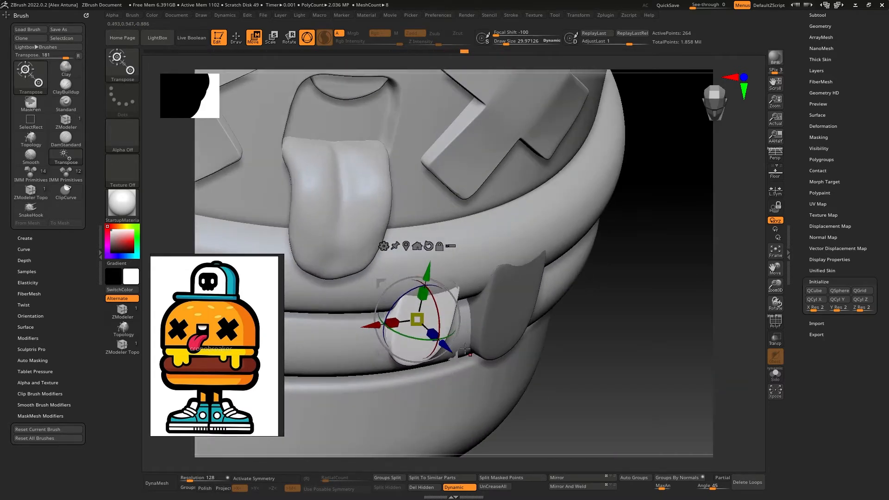
drag(435, 338, 442, 343)
shift+right_drag(442, 343, 441, 296)
mouse_move(441, 296)
ctrl+right_down()
mouse_move(441, 265)
mouse_move(509, 270)
ctrl+right_up()
key(q)
Step: Reorder the cheese layer subtool so it sits directly above the drips' subtool, and select the cheese layer
mouse_move(549, 332)
right_down()
mouse_move(590, 314)
mouse_move(548, 311)
right_up()
ctrl+right_drag(549, 311, 514, 235)
mouse_move(666, 310)
right_down()
mouse_move(631, 335)
mouse_move(664, 324)
right_up()
ctrl+right_drag(664, 324, 625, 393)
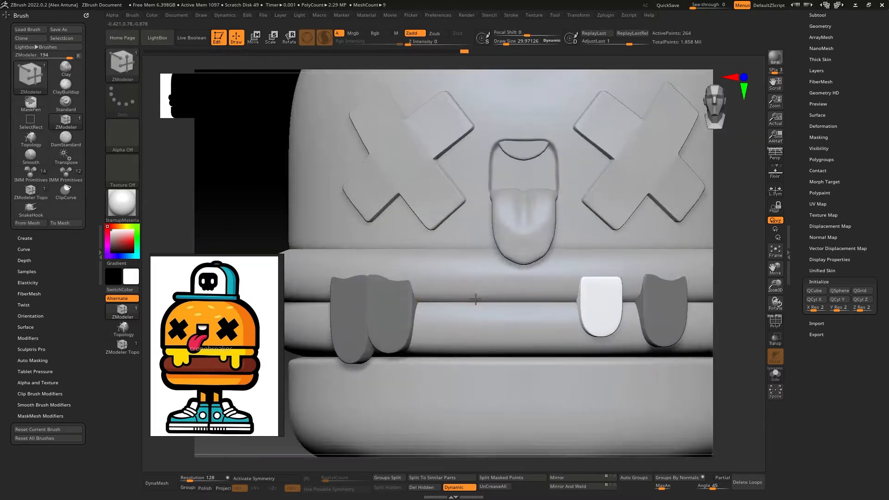
right_drag(416, 199, 639, 250)
alt+click(468, 223)
drag(808, 200, 808, 278)
click(820, 103)
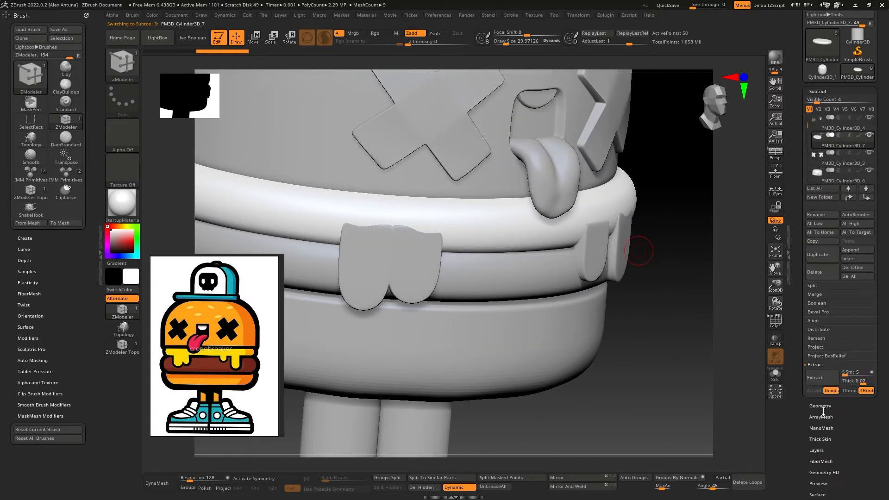
click(817, 91)
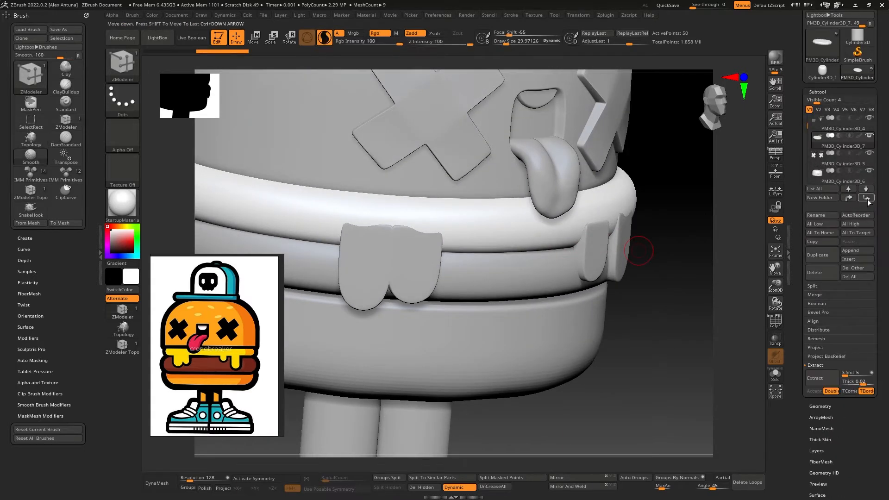
shift+click(866, 198)
alt+click(608, 244)
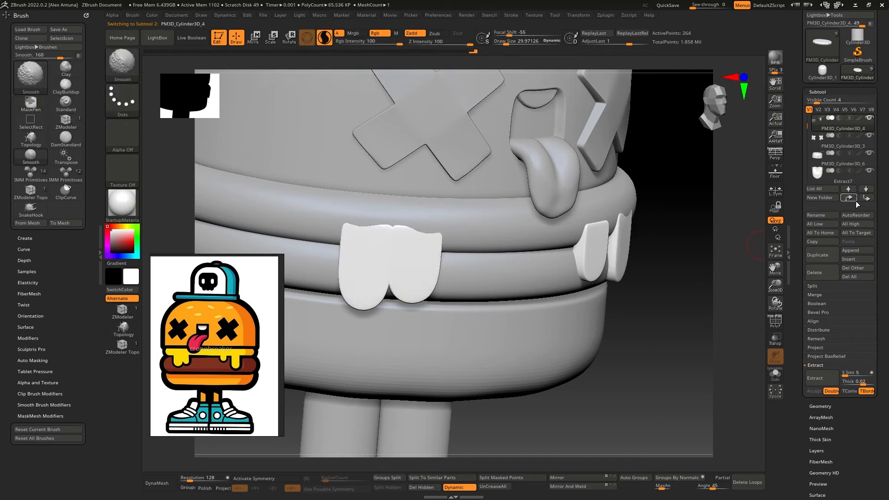
click(818, 163)
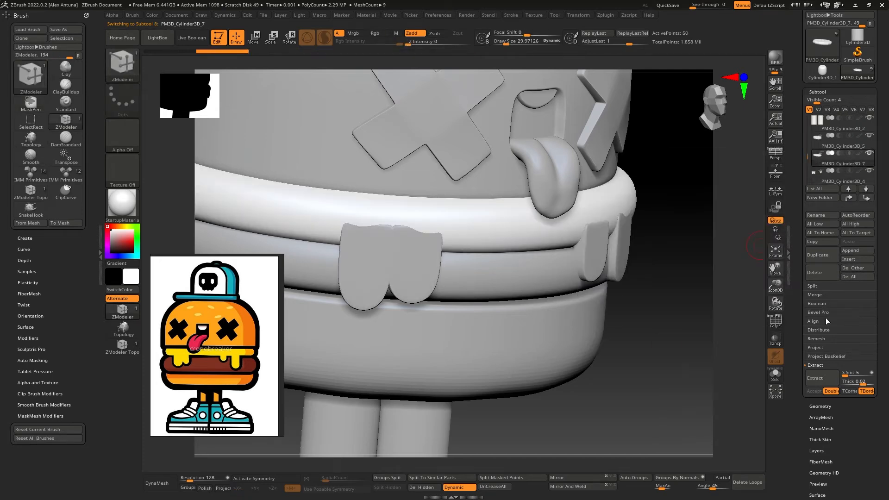
Step: Merge the cheese layer down with the drips into one subtool and accept the confirmation
click(824, 298)
click(824, 305)
click(768, 326)
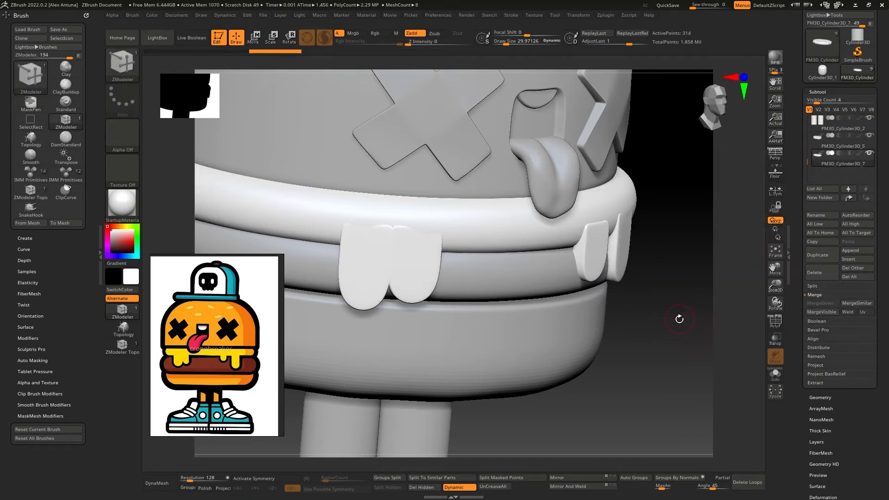
Step: Try to fuse the cheese layer and drips with DynaMesh at resolution 1200 and Project on, and inspect the polyframe without dynamic subdivision
mouse_move(427, 264)
shift+right_down()
mouse_move(437, 238)
mouse_move(431, 256)
shift+right_up()
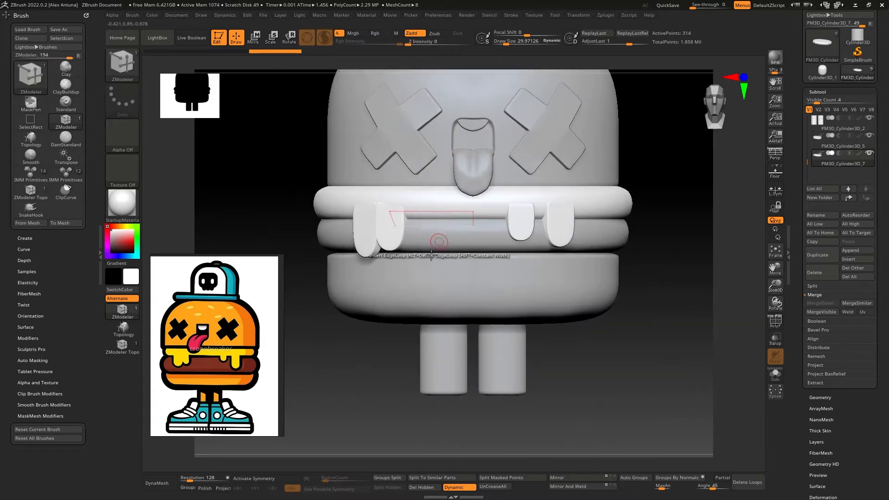
click(206, 480)
click(222, 488)
click(168, 489)
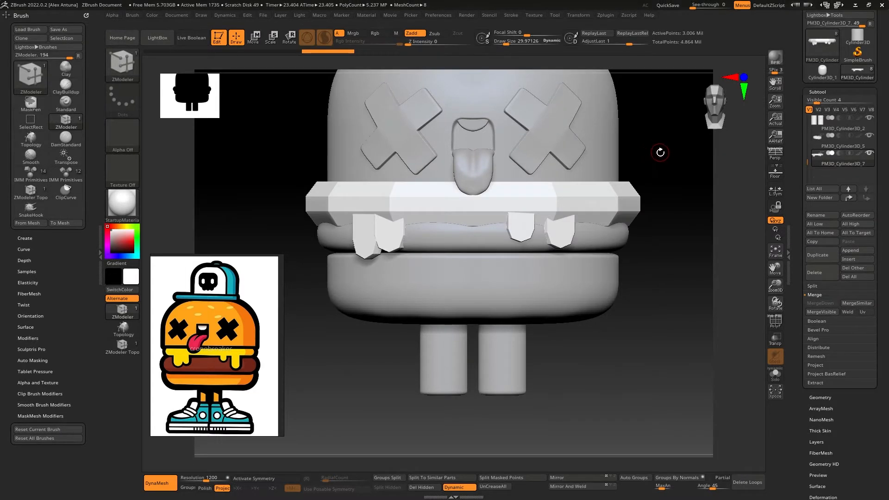
click(460, 489)
click(460, 488)
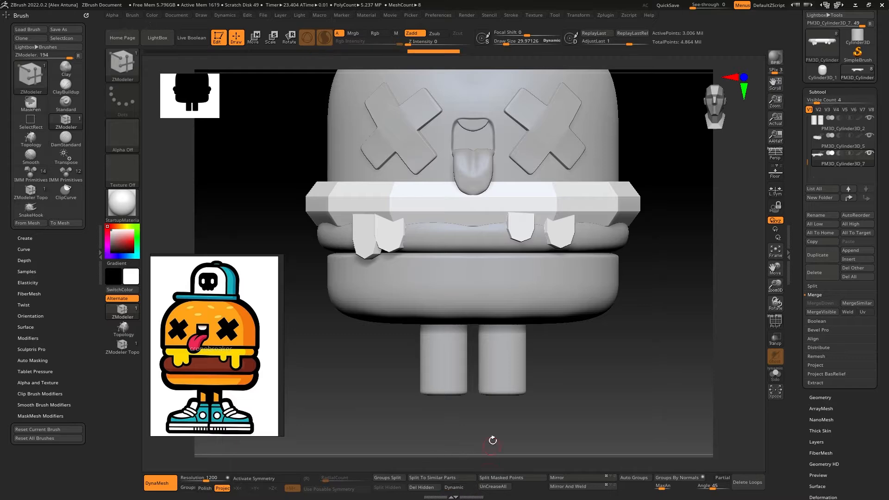
right_drag(492, 438, 446, 283)
click(774, 322)
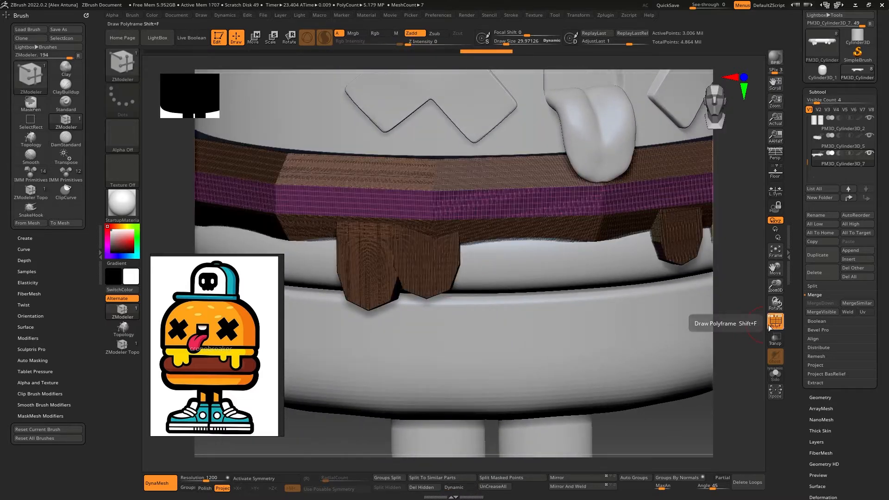
click(774, 324)
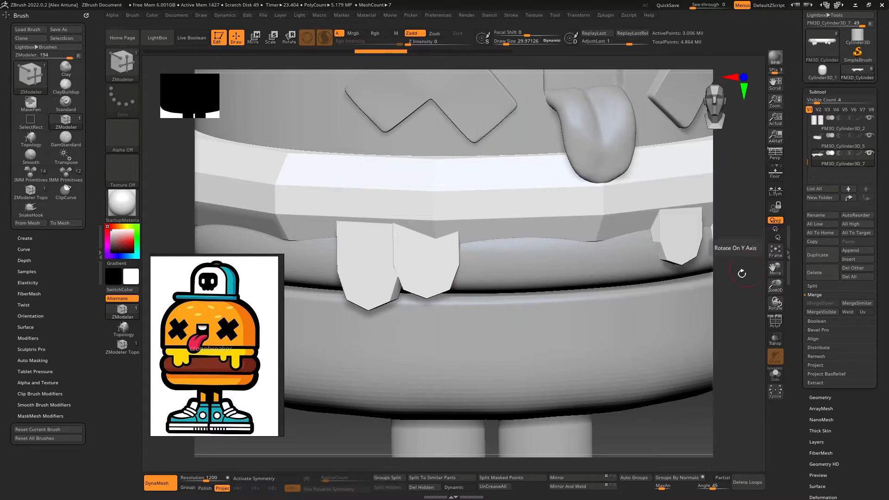
Step: Undo the DynaMesh on the merged cheese layer and drips, rechecking the dynamic subdivision state
key(d)
click(464, 486)
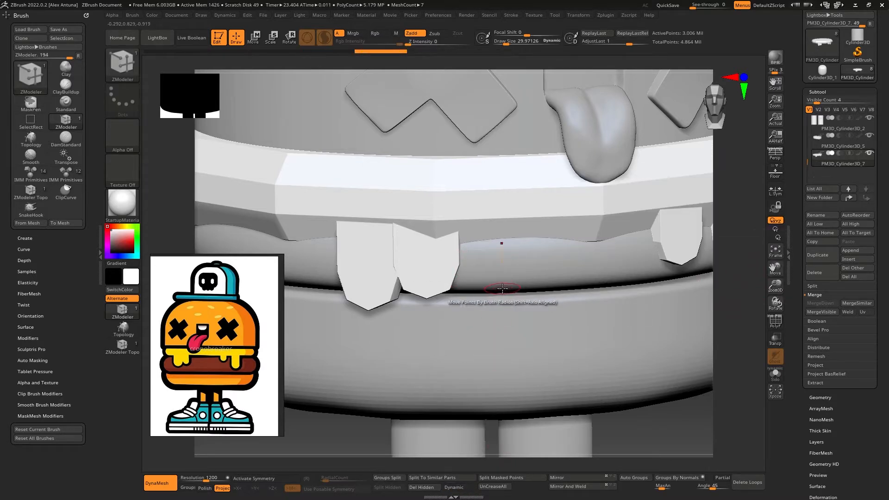
key(ctrl+z)
key(ctrl+z)
click(459, 487)
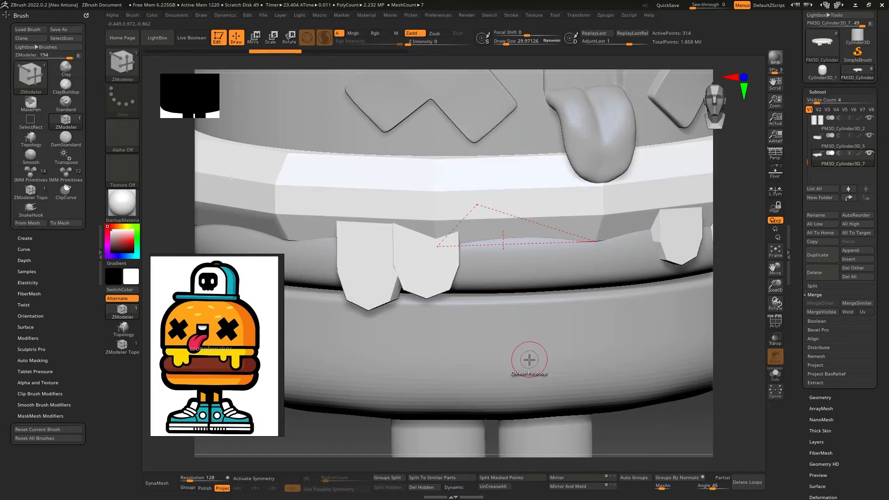
Step: Raise the merged cheese mesh's SmoothSubdiv level, apply its dynamic subdivision as real geometry, and delete the lower subdivision levels
click(829, 396)
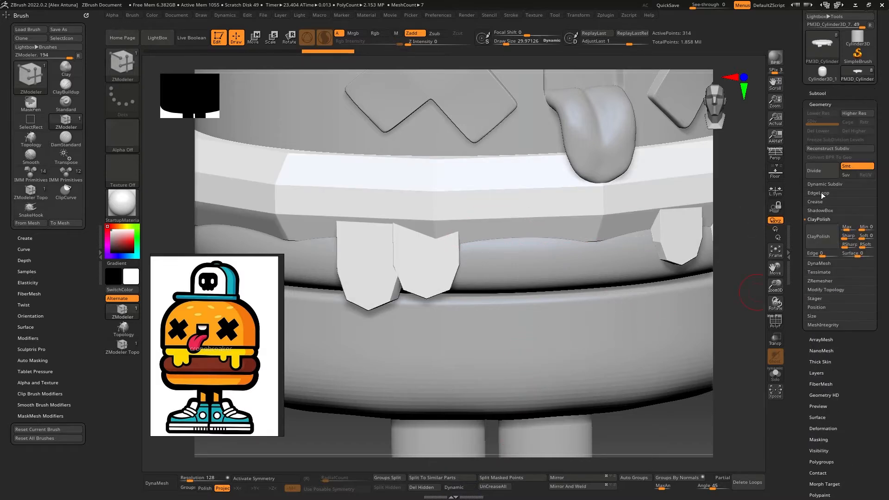
click(454, 487)
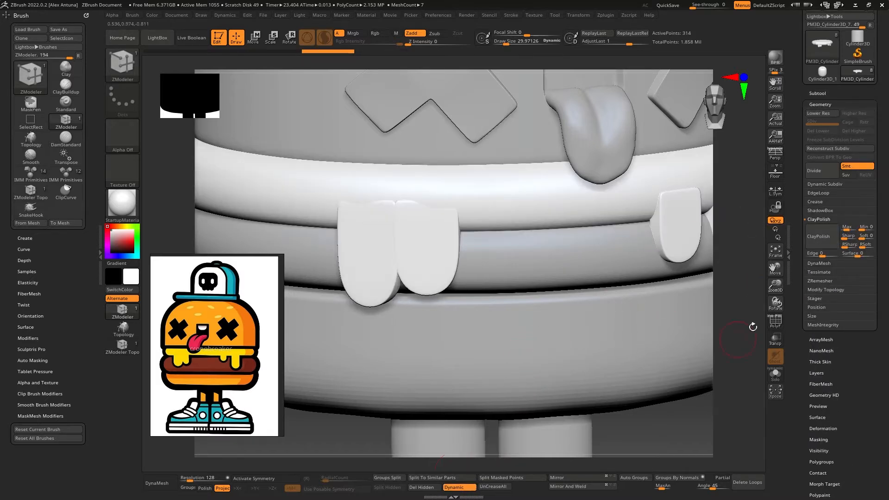
click(825, 184)
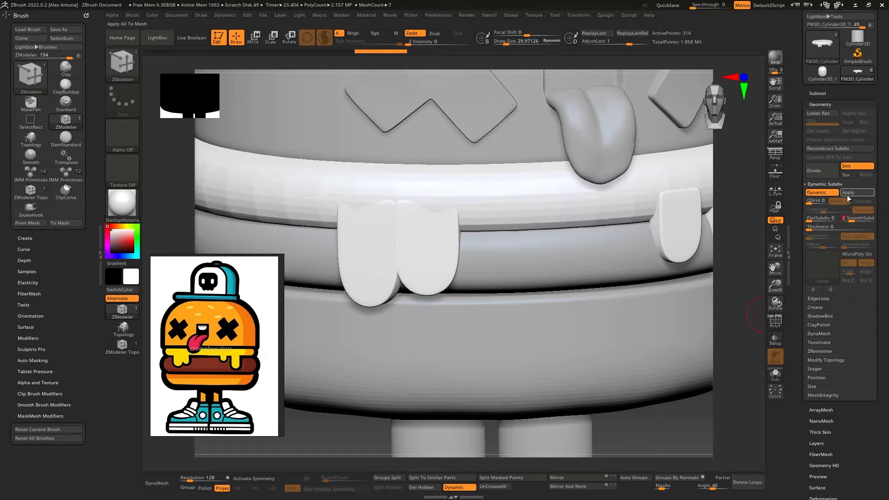
drag(855, 219, 855, 219)
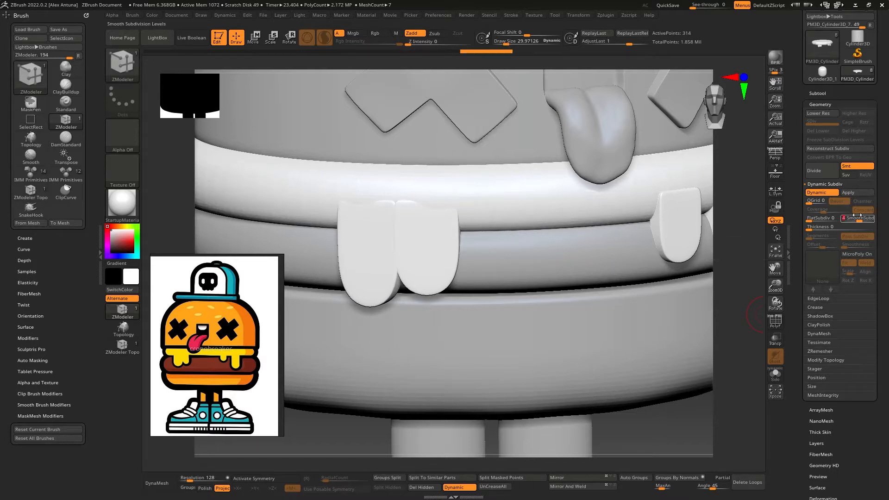
click(857, 192)
click(824, 133)
Step: Remesh the smoothed cheese layer and drips with DynaMesh at resolution 1200, and choose to wait for the program to respond
right_drag(509, 324, 497, 235)
click(203, 481)
text(1200)
key(Return)
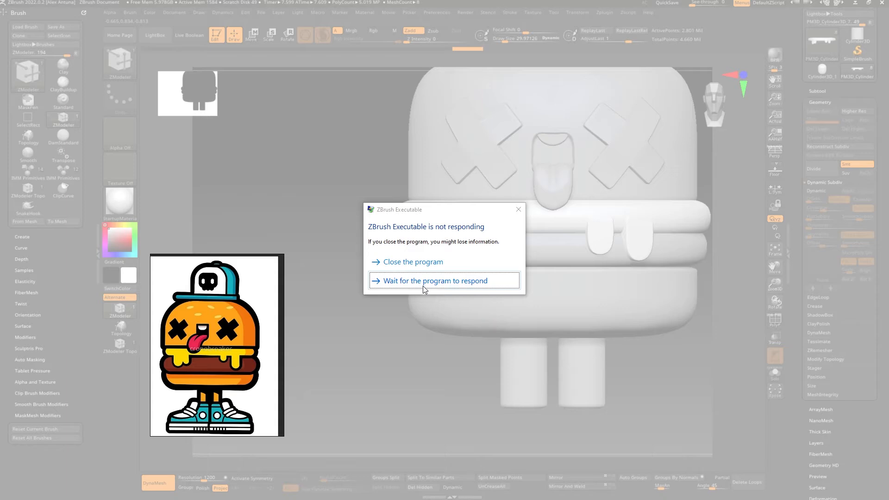
click(423, 281)
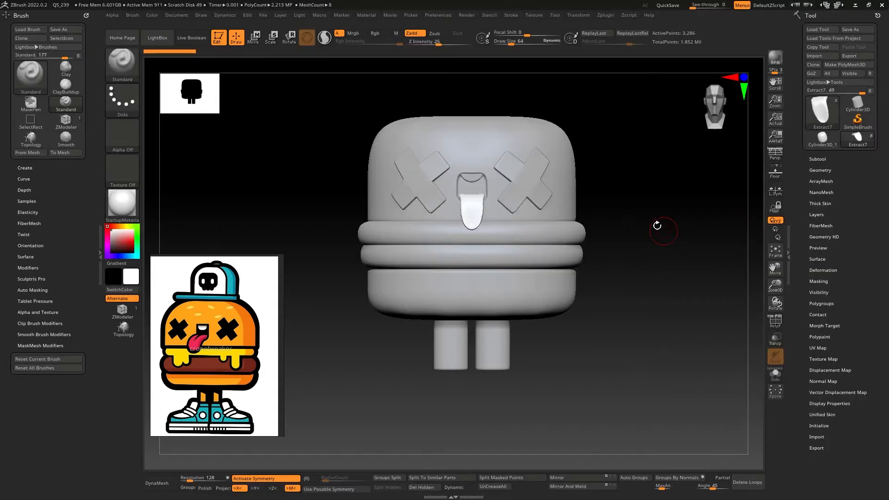
Step: Build up volume along both sides of the tongue with the ClayBuildup brush
mouse_move(612, 207)
right_down()
mouse_move(588, 228)
mouse_move(462, 214)
mouse_move(458, 224)
right_up()
key(b)
key(c)
key(b)
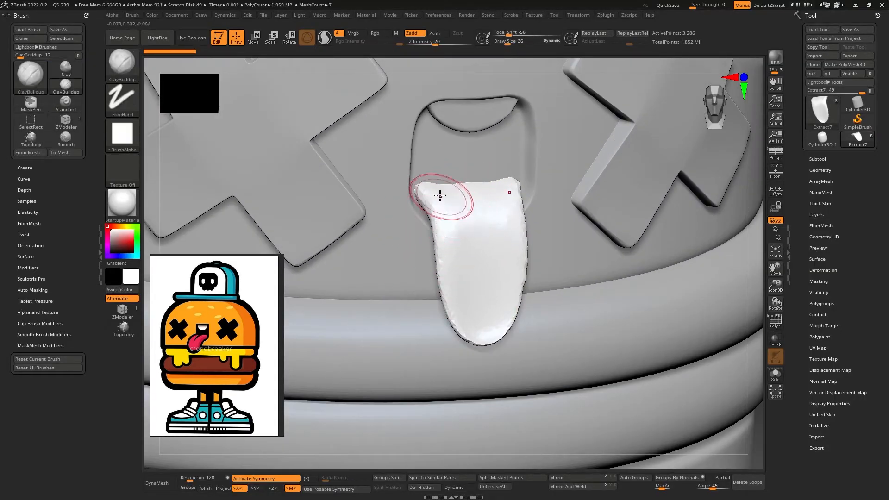
mouse_move(440, 197)
mouse_down()
mouse_move(470, 293)
mouse_move(468, 323)
mouse_move(483, 317)
mouse_move(473, 313)
mouse_move(449, 201)
mouse_move(482, 312)
mouse_up()
mouse_move(481, 311)
right_down()
mouse_move(472, 208)
mouse_move(512, 208)
right_up()
ctrl+right_drag(512, 209, 512, 270)
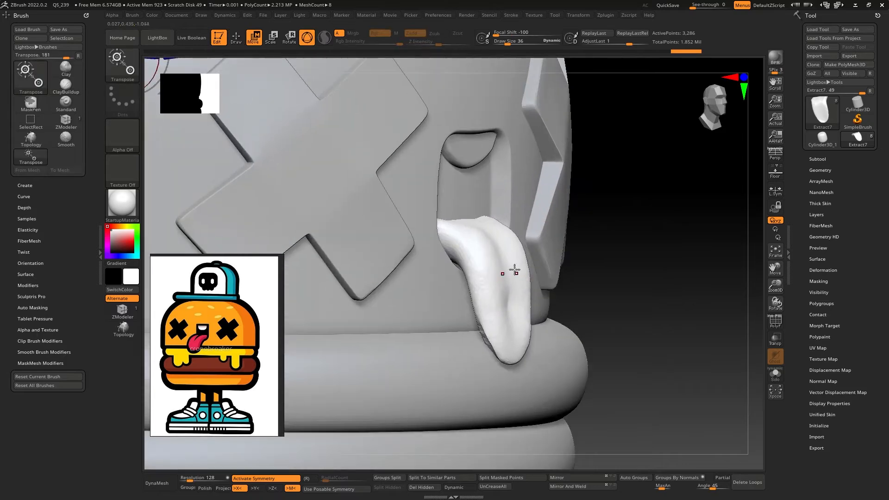
Step: Reposition and tilt the tongue in the mouth opening with the transform gizmo
key(w)
alt+click(505, 160)
right_drag(506, 162, 489, 229)
drag(544, 285, 571, 294)
shift+right_drag(570, 294, 542, 199)
drag(547, 190, 550, 183)
key(q)
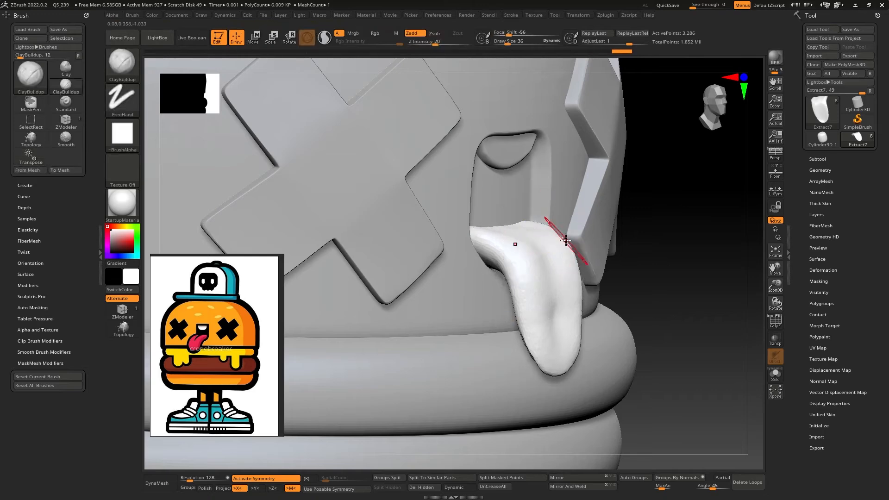
Step: Smooth the tongue and carve a soft vertical groove down its centre with the DamStandard brush
right_drag(567, 243, 501, 258)
shift+drag(502, 258, 532, 338)
mouse_move(643, 277)
shift+right_down()
mouse_move(619, 280)
mouse_move(522, 232)
shift+right_up()
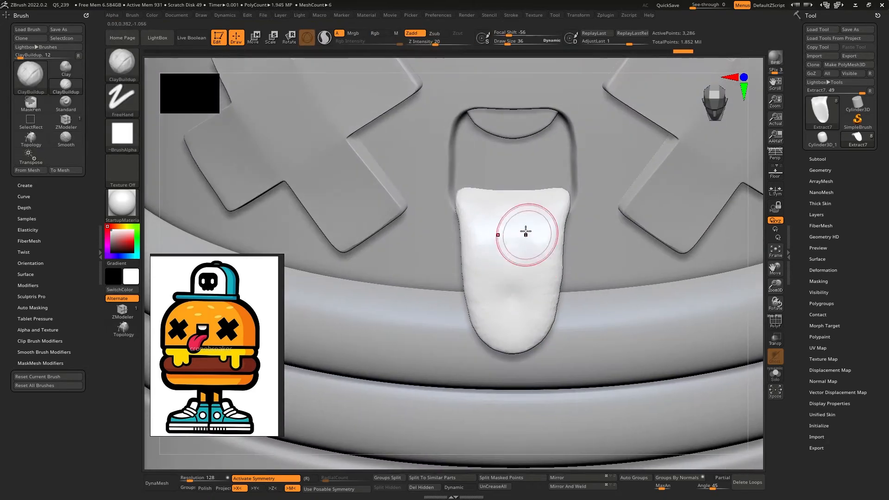
key(b)
key(d)
key(s)
drag(508, 262, 511, 312)
drag(511, 312, 513, 189)
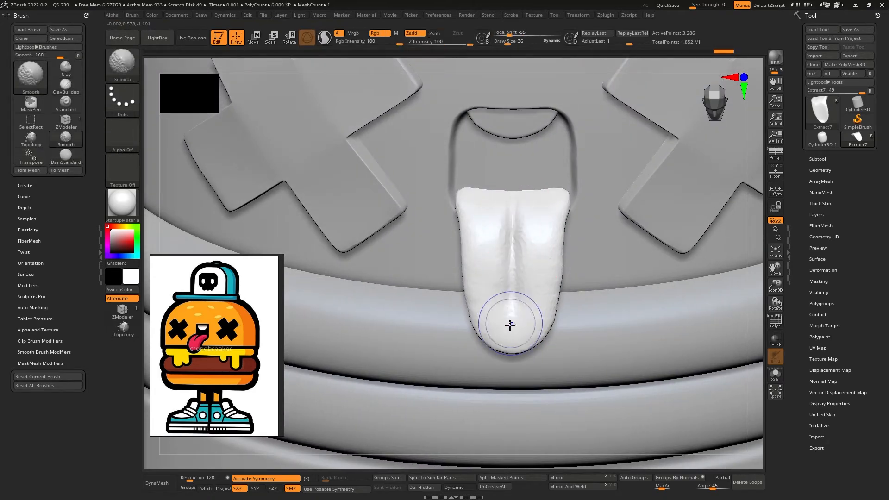
mouse_move(532, 296)
alt+right_down()
mouse_move(516, 221)
mouse_move(524, 216)
mouse_move(611, 280)
alt+right_up()
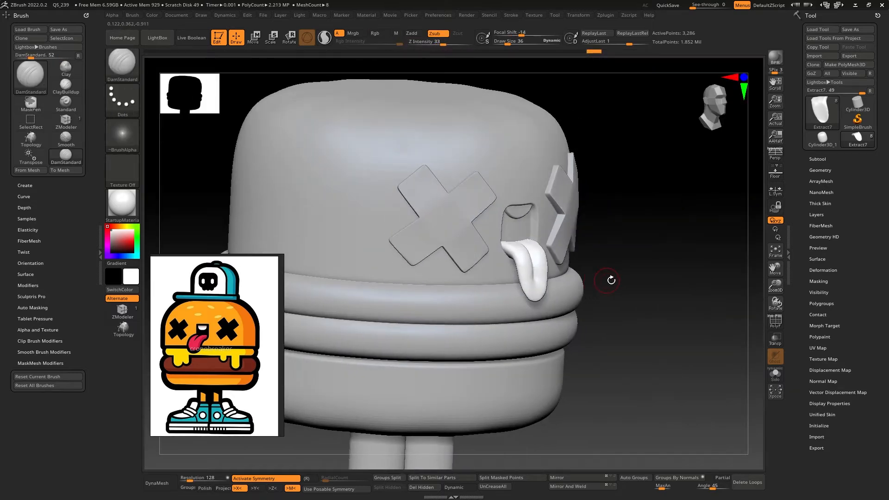
Step: Remesh the tongue with ZRemesher set to Half, and subdivide it to level 4
click(827, 170)
click(820, 417)
click(826, 326)
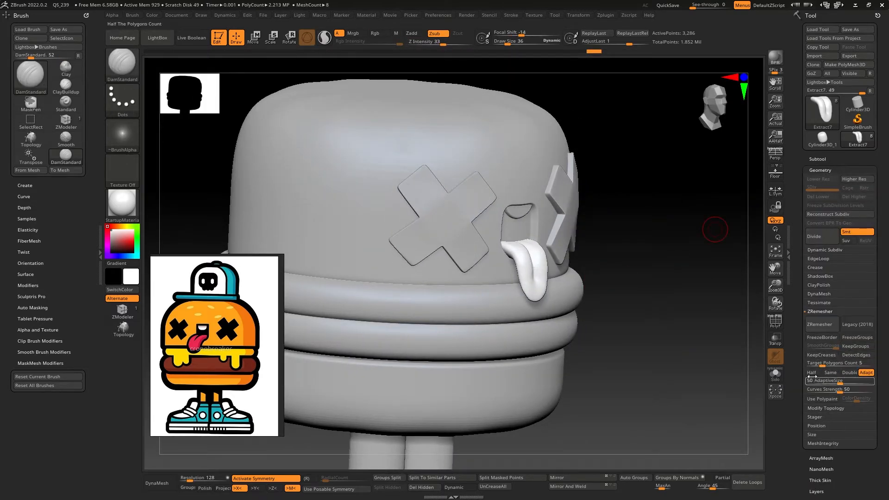
click(827, 330)
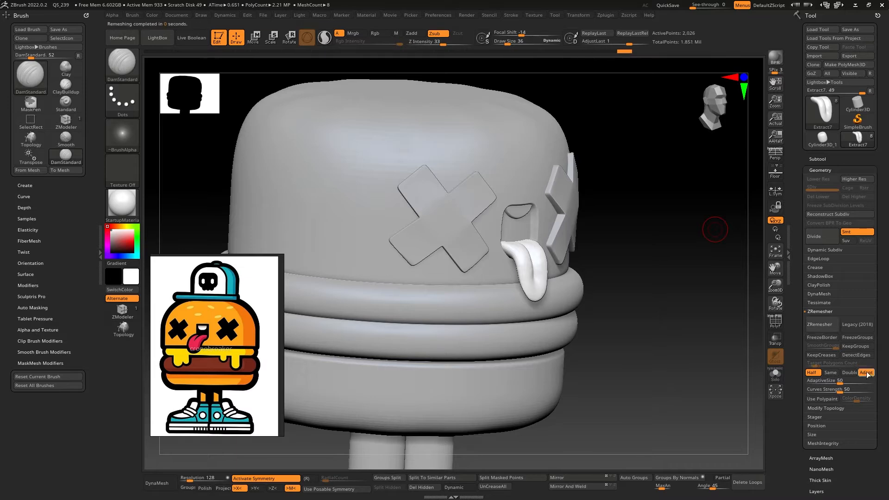
click(822, 238)
click(821, 242)
Step: Select the patty layer below the cheese and thicken it vertically with the transform gizmo
mouse_move(615, 320)
right_down()
mouse_move(516, 322)
mouse_move(615, 315)
mouse_move(564, 310)
mouse_move(610, 312)
right_up()
alt+click(551, 266)
ctrl+right_drag(552, 266, 519, 247)
mouse_move(519, 248)
ctrl+right_down()
mouse_move(532, 224)
mouse_move(507, 235)
ctrl+right_up()
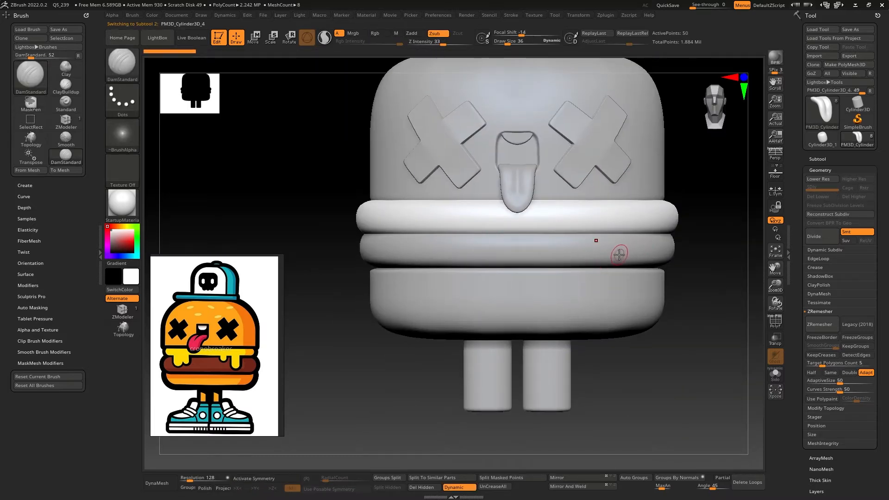
alt+click(552, 254)
key(w)
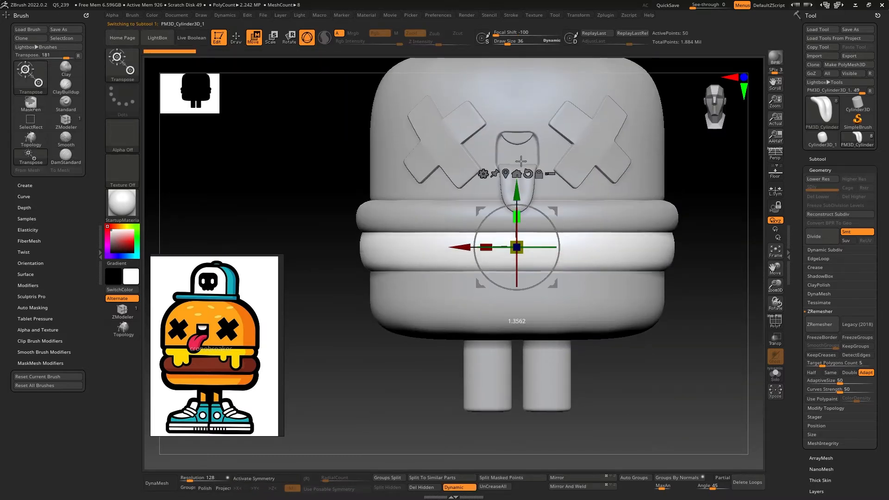
mouse_move(516, 195)
mouse_down()
mouse_move(521, 212)
mouse_move(520, 202)
mouse_up()
Step: Reset the gizmo orientation on the lower bun and adjust the bun vertically beneath the patty
alt+click(508, 314)
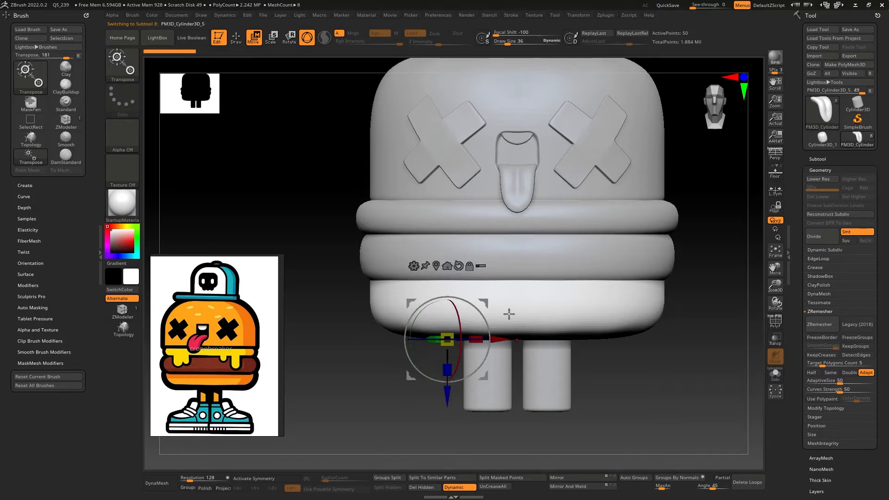
click(457, 267)
mouse_move(448, 281)
mouse_down()
mouse_move(450, 296)
mouse_move(450, 284)
mouse_up()
key(q)
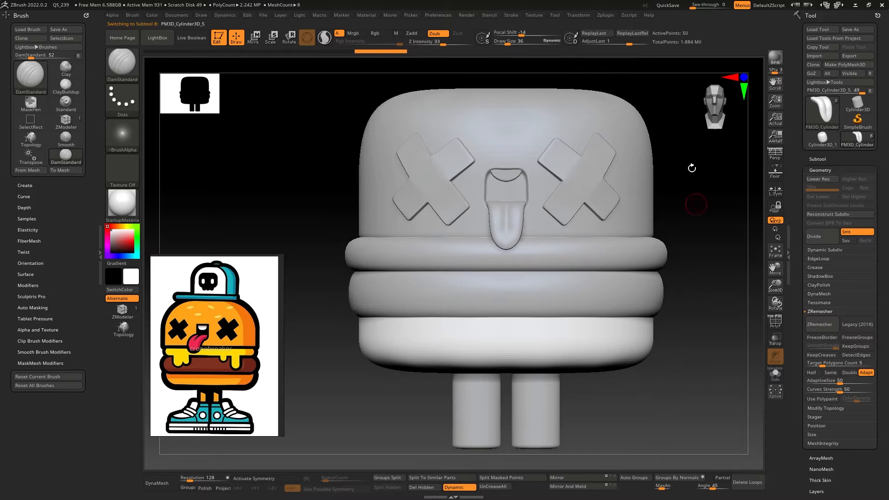
Step: Reduce the top bun's dense mesh with repeated ZRemesher passes set to Half, checking its polyframe
drag(711, 308, 690, 273)
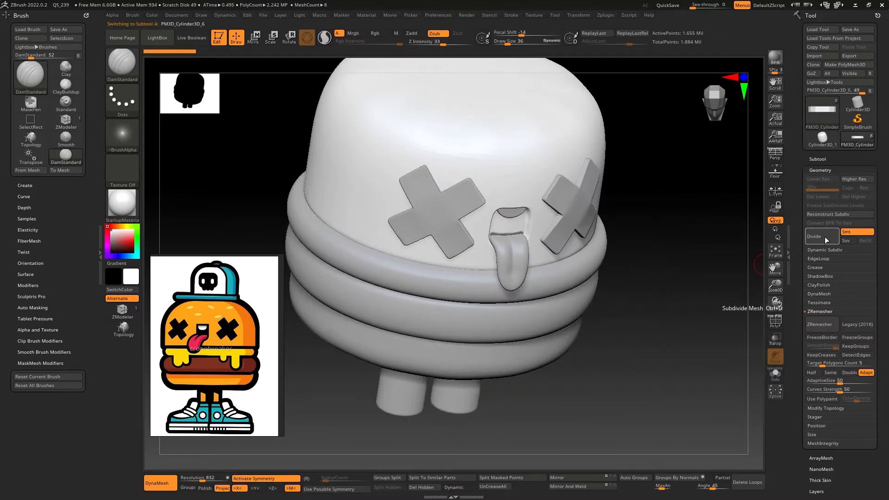
click(775, 321)
shift+drag(736, 320, 680, 302)
click(773, 324)
click(821, 327)
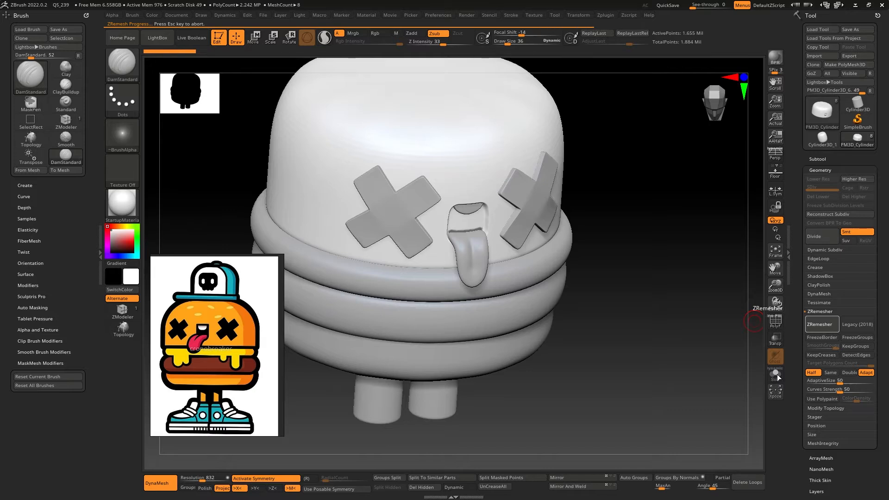
click(776, 324)
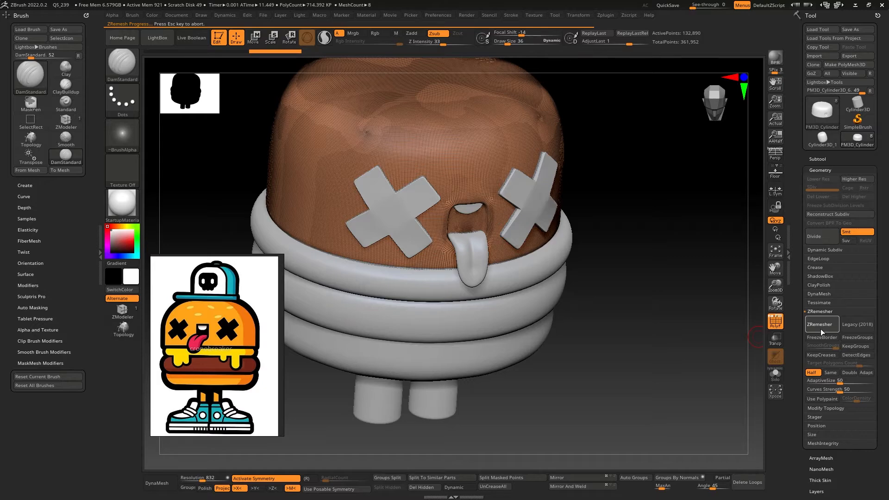
mouse_move(516, 313)
ctrl+right_down()
mouse_move(449, 261)
mouse_move(478, 285)
mouse_move(407, 278)
mouse_move(480, 294)
mouse_move(453, 204)
mouse_move(468, 227)
ctrl+right_up()
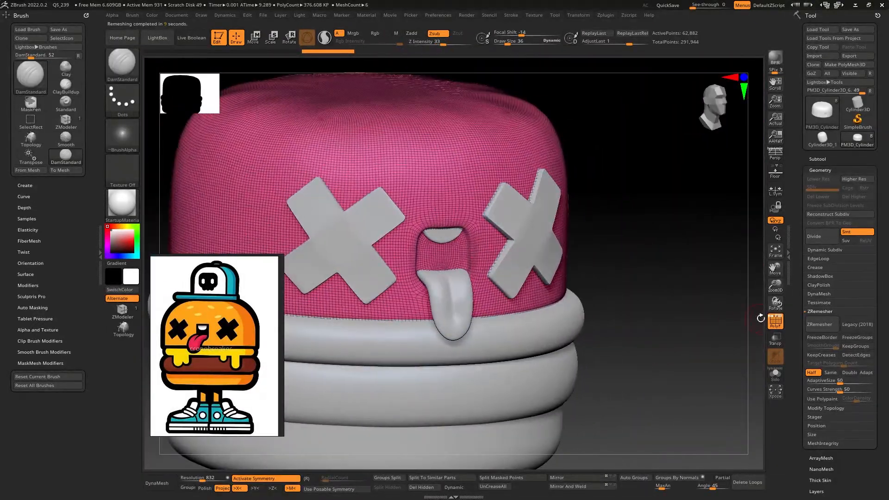
Step: Regroup the top bun's polygons by normals around the mouth area and subdivide the mesh once
click(774, 320)
mouse_move(685, 315)
right_down()
mouse_move(619, 310)
mouse_move(553, 375)
mouse_move(615, 326)
right_up()
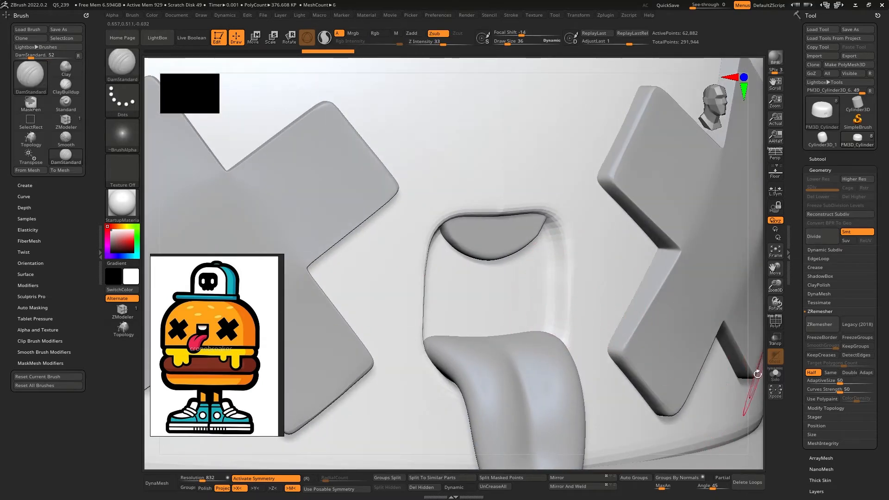
key(shift+f)
click(679, 480)
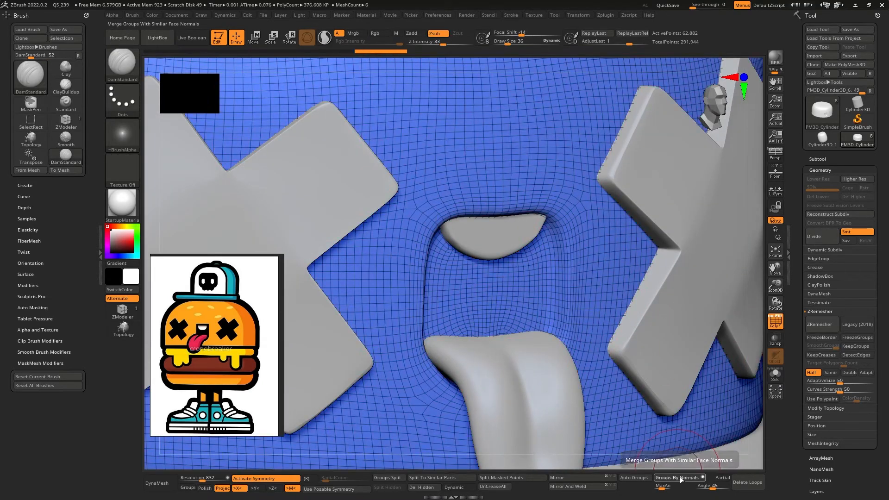
click(775, 321)
key(ctrl+d)
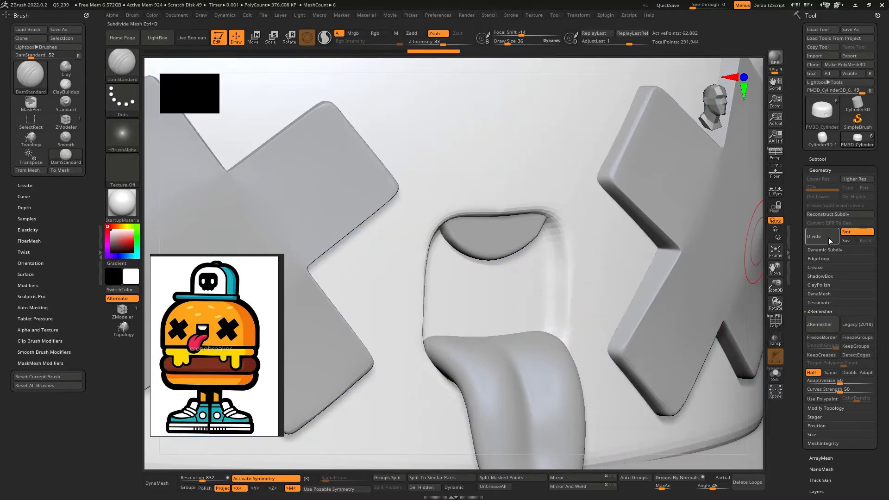
Step: Polish the side wall of the mouth opening with the hPolish brush
key(b)
key(h)
key(p)
drag(561, 264, 565, 283)
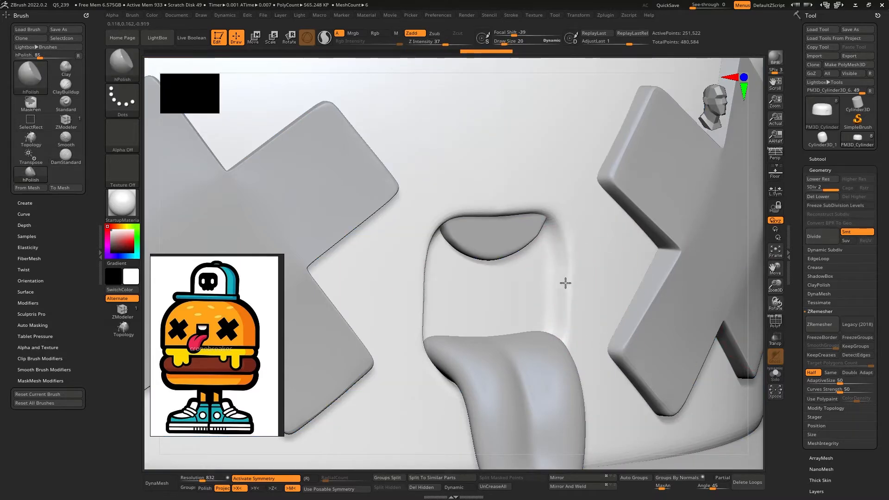
right_drag(557, 246, 500, 265)
Step: Polish the mouth's corners and rim with the surrounding parts ghosted, and turn transparency off again
right_drag(472, 347, 537, 213)
key(shift+t)
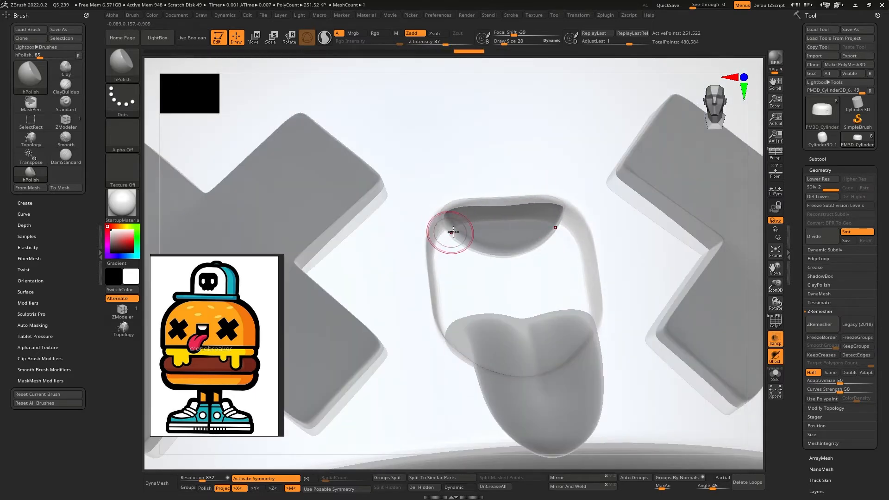
right_drag(452, 232, 478, 264)
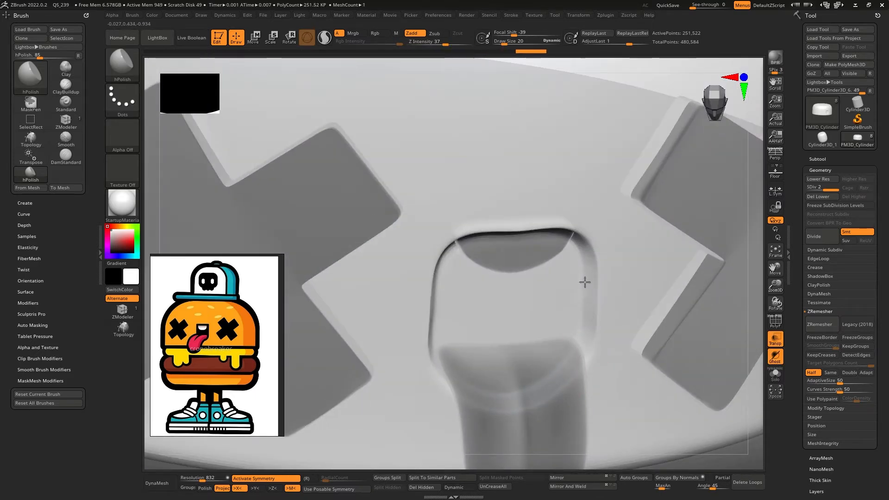
right_drag(585, 282, 562, 248)
click(775, 339)
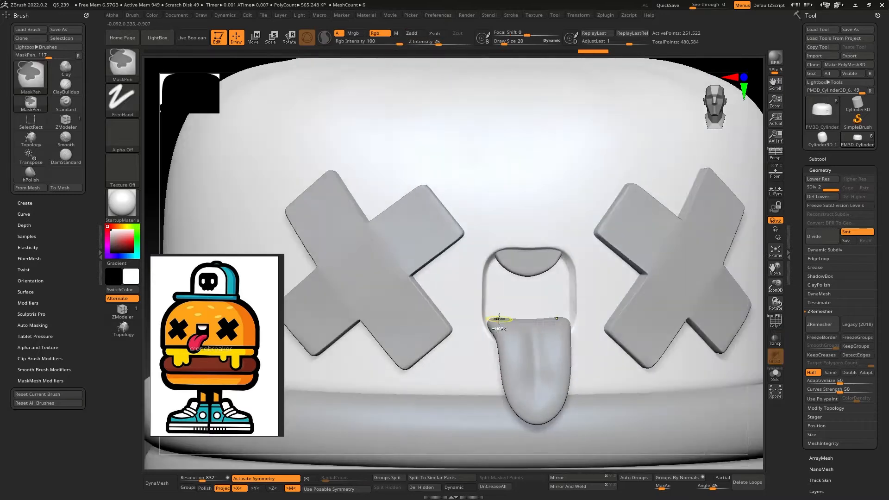
mouse_move(499, 319)
ctrl+right_down()
mouse_move(532, 298)
mouse_move(671, 276)
ctrl+right_up()
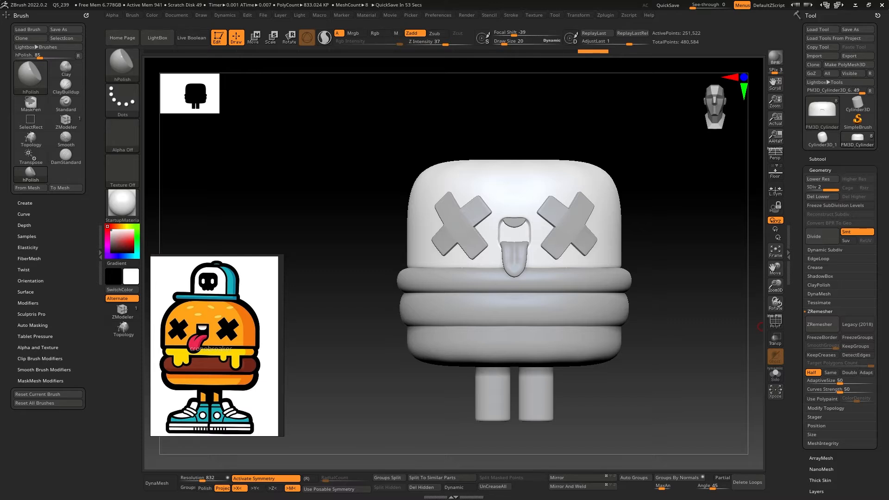
Step: Select the cheese layer, check its polyframe, and convert its dynamic subdivision into real levels up to SDiv 5
right_drag(631, 300, 548, 360)
alt+right_drag(548, 360, 511, 330)
right_drag(580, 288, 449, 307)
alt+click(457, 273)
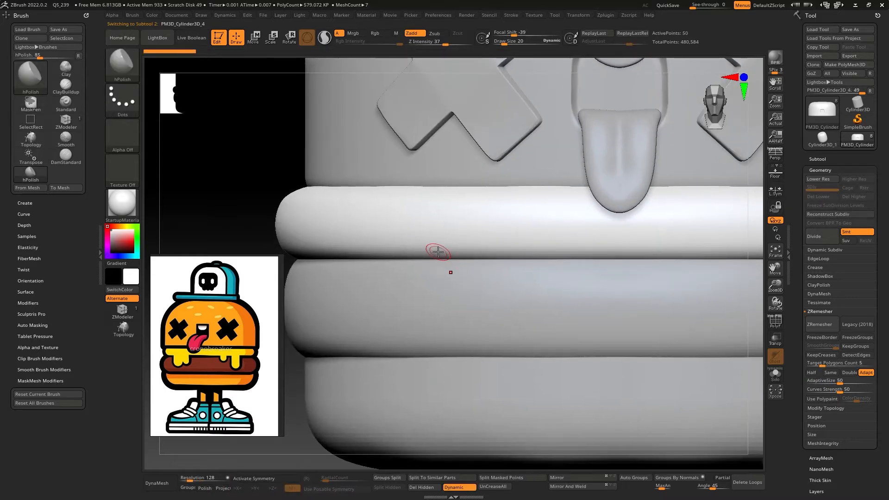
click(774, 327)
click(776, 327)
right_drag(505, 297, 534, 309)
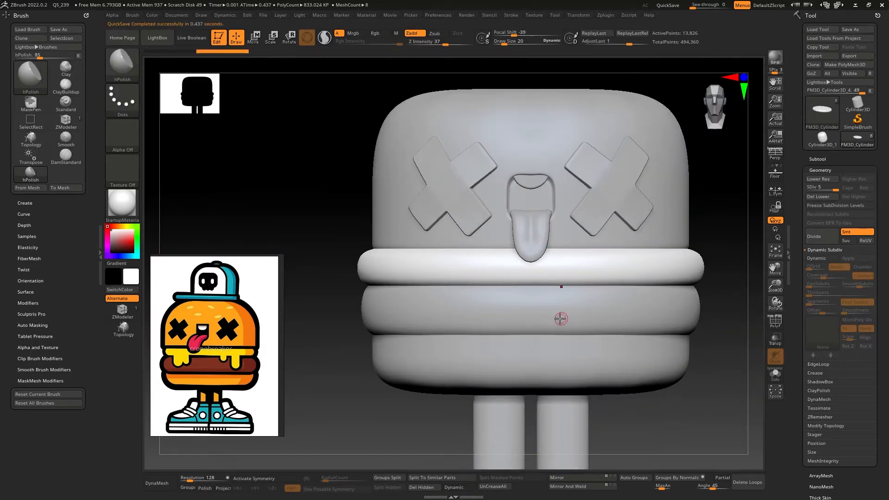
Step: Select the tongue and duplicate it as a separate subtool
mouse_move(561, 319)
right_down()
mouse_move(546, 317)
mouse_move(555, 321)
right_up()
alt+click(553, 237)
key(w)
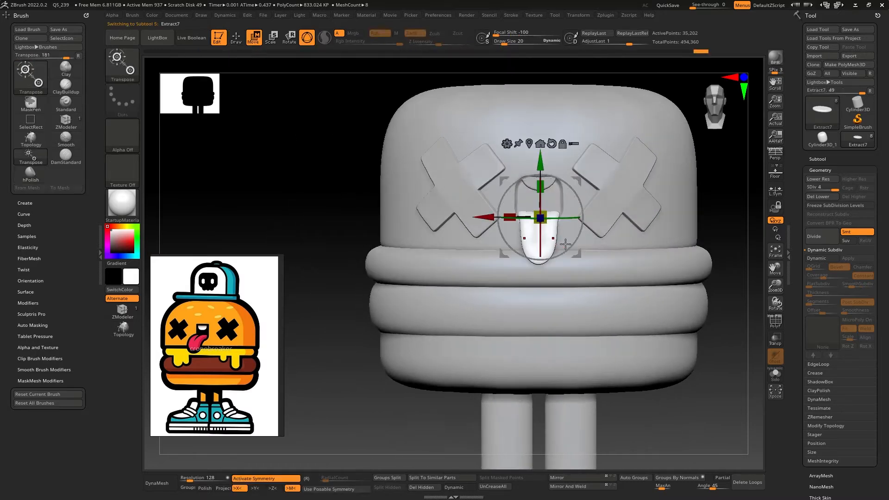
click(544, 165)
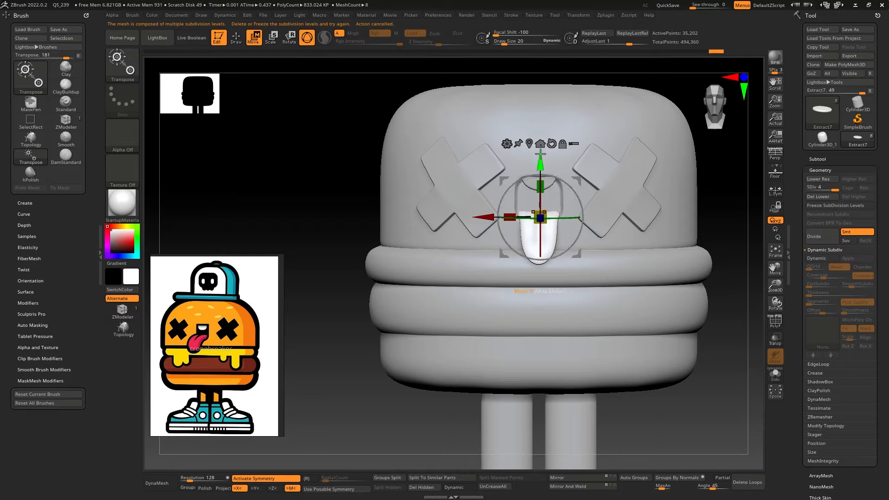
click(817, 159)
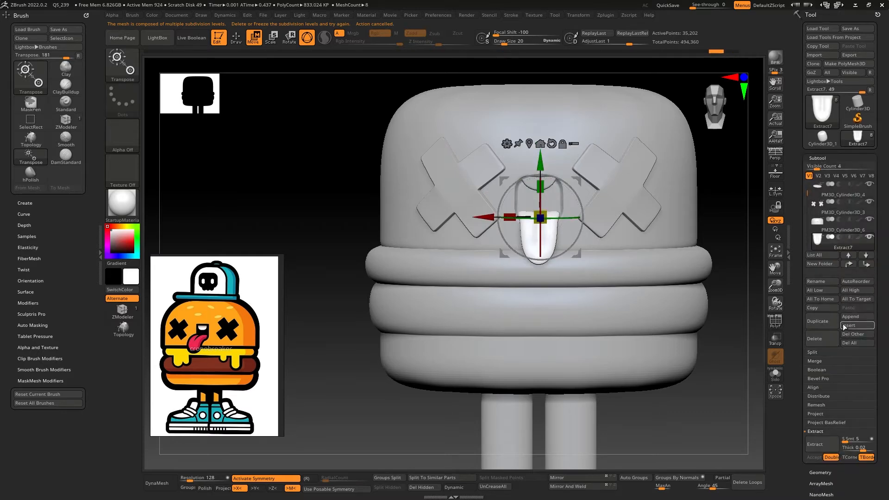
click(818, 326)
Step: Drop the duplicated tongue to its lowest subdivision level and delete the higher levels
drag(805, 361, 814, 53)
click(820, 419)
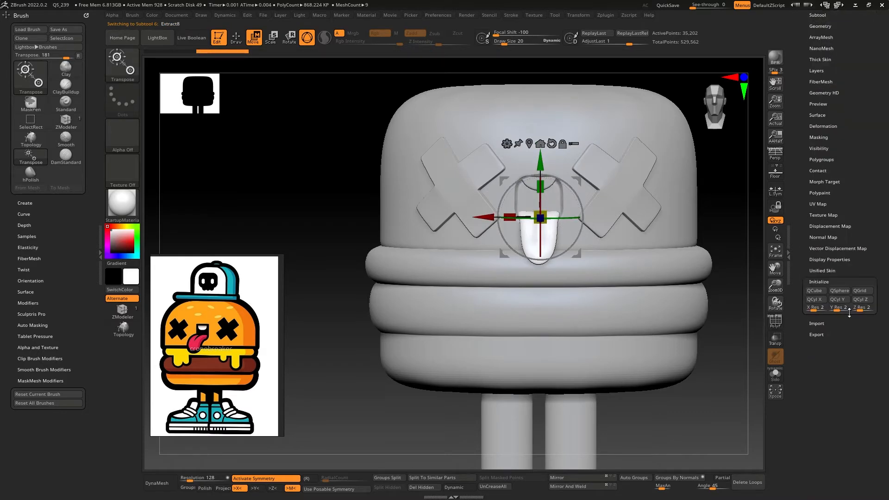
click(810, 301)
scroll(804, 275, up, 5)
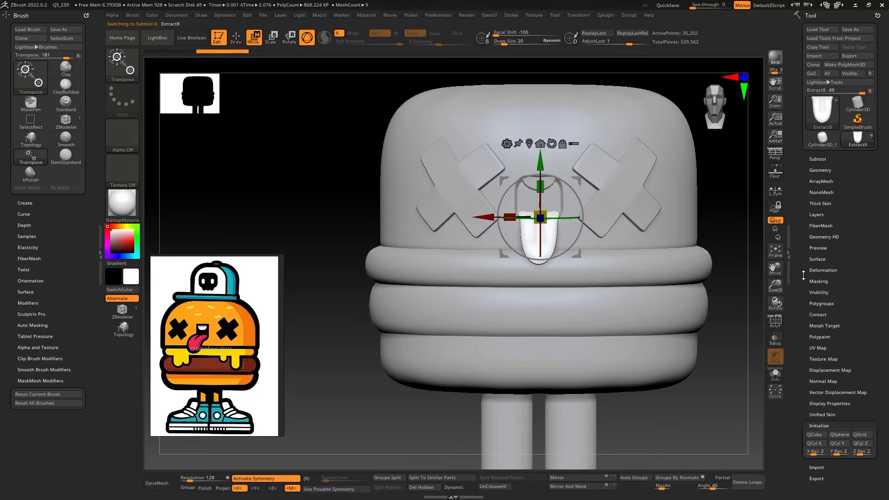
click(823, 169)
drag(830, 129, 803, 128)
click(851, 136)
Step: Replace the duplicated tongue with an initialized QCube and place it in front of the patty layer
drag(796, 486, 796, 208)
click(828, 388)
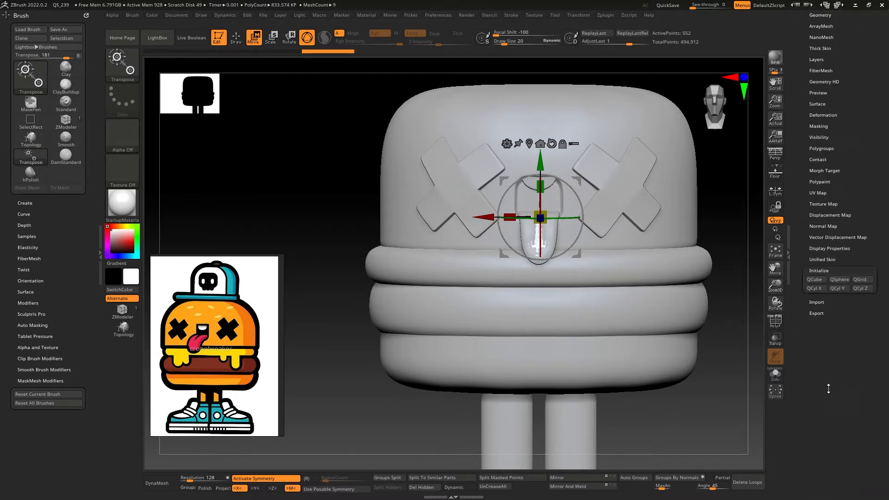
shift+right_drag(545, 310, 616, 300)
drag(583, 219, 751, 213)
click(814, 280)
drag(728, 181, 782, 347)
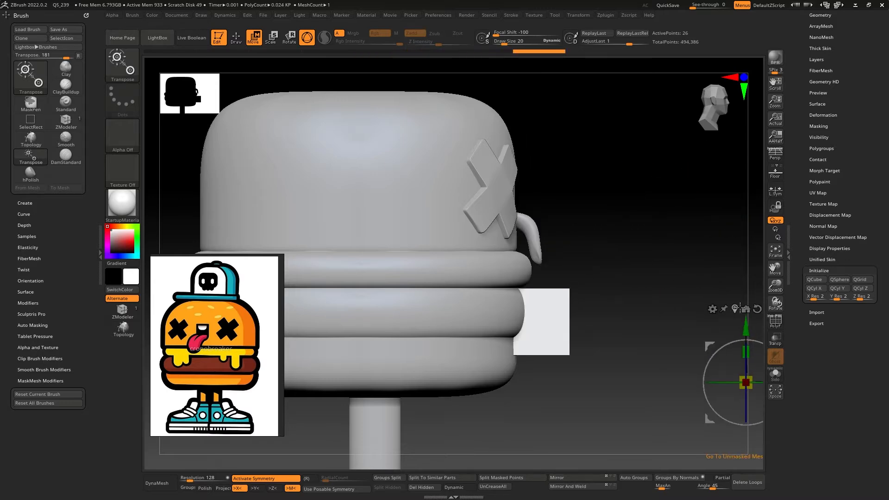
Step: Turn off symmetry, centre the gizmo on the QCube and adjust the cube's position in front of the patty layer
click(735, 310)
right_drag(616, 309, 676, 263)
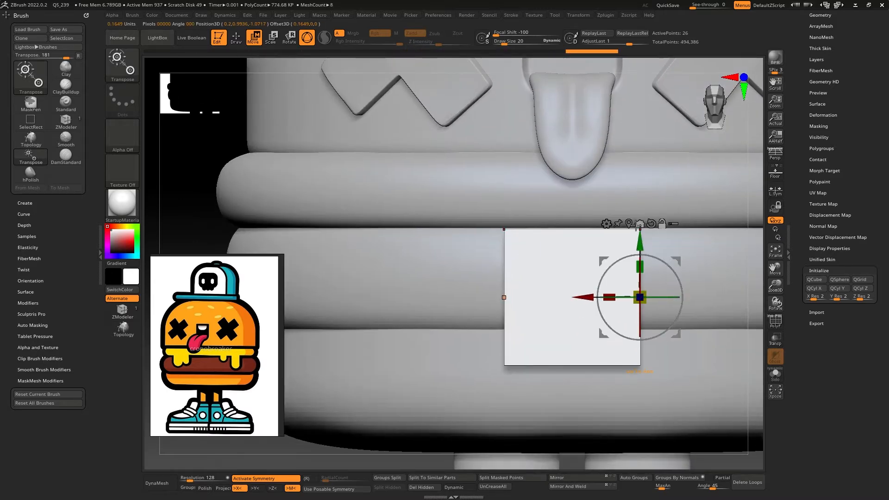
alt+click(630, 223)
alt+click(606, 269)
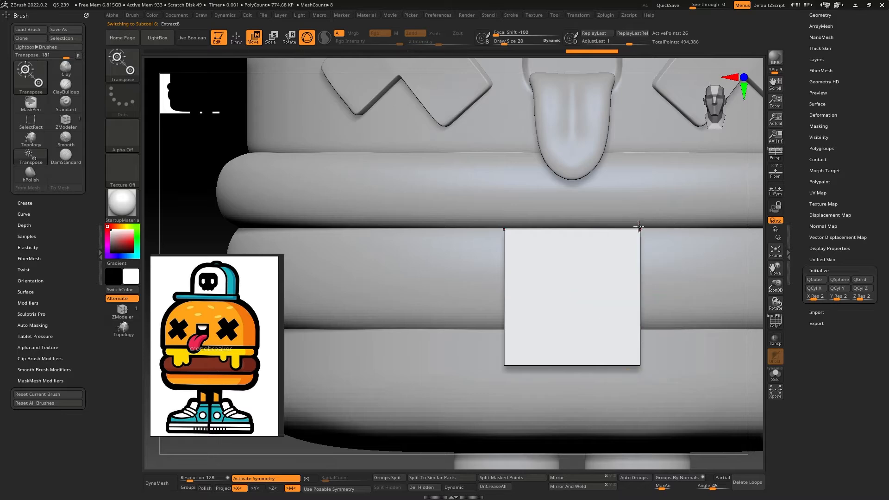
right_drag(579, 203, 610, 294)
click(286, 480)
click(601, 223)
drag(555, 295, 543, 293)
right_drag(543, 290, 515, 283)
ctrl+right_drag(514, 283, 534, 262)
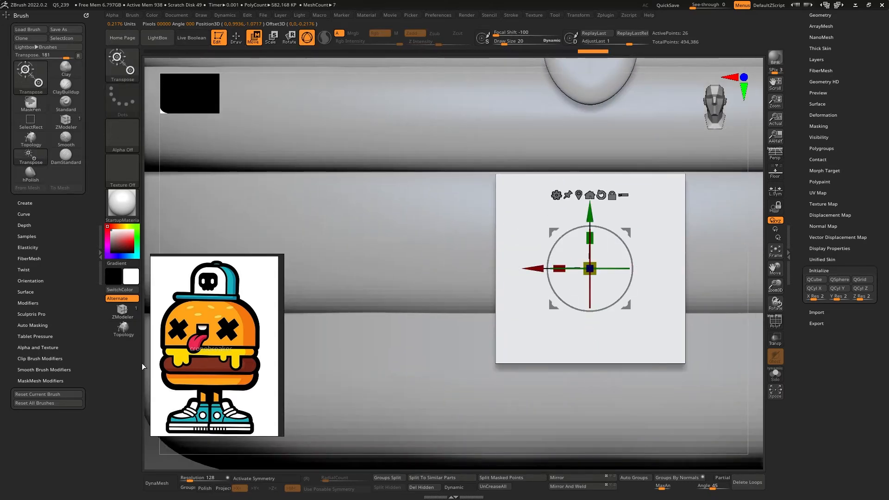
Step: With ZModeler and symmetry on, insert mirrored vertical edge loops near both sides of the cube's front face
key(b)
key(z)
key(m)
key(shift+f)
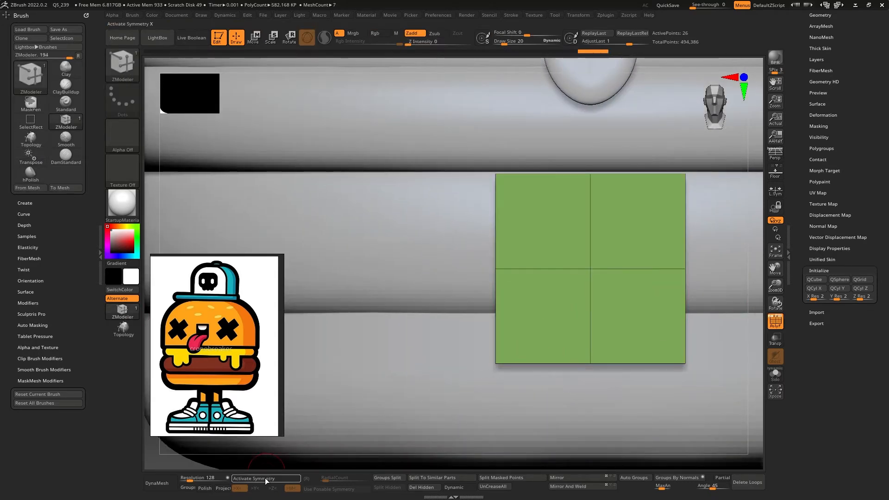
click(266, 482)
click(521, 269)
ctrl+right_drag(587, 347, 561, 318)
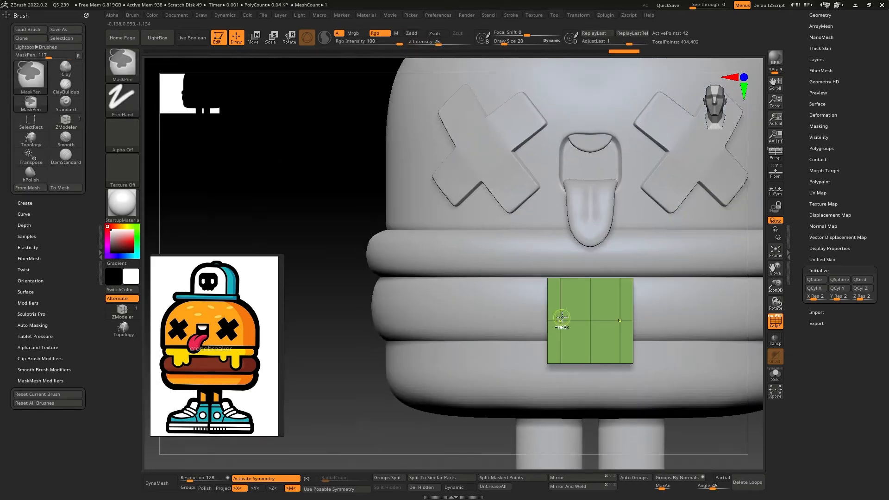
Step: Isolate the cube, pull its lower middle section down into a drip shape and enable Dynamic subdivision
key(shift+alt+s)
key(w)
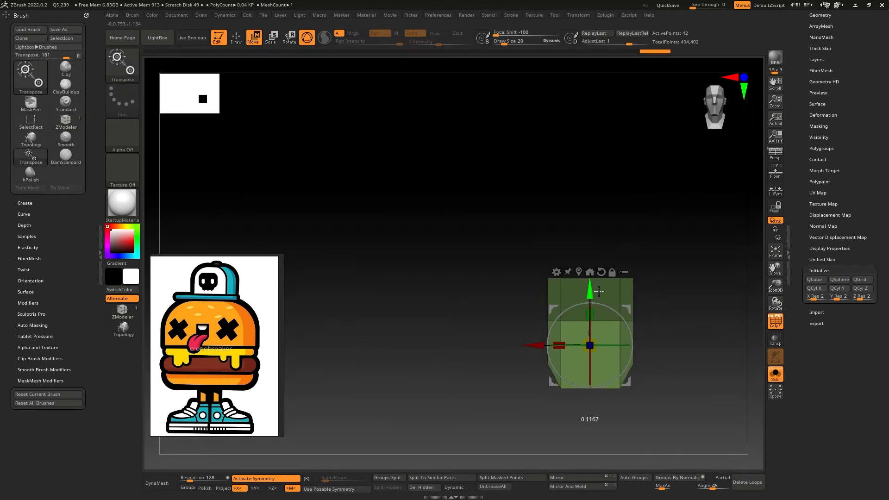
drag(599, 291, 598, 297)
click(457, 487)
Step: Show all subtools again and insert edge loops around the drip's side near its front and back edges
mouse_move(491, 231)
right_down()
mouse_move(537, 218)
mouse_move(560, 243)
mouse_move(601, 259)
right_up()
click(775, 374)
key(q)
click(557, 277)
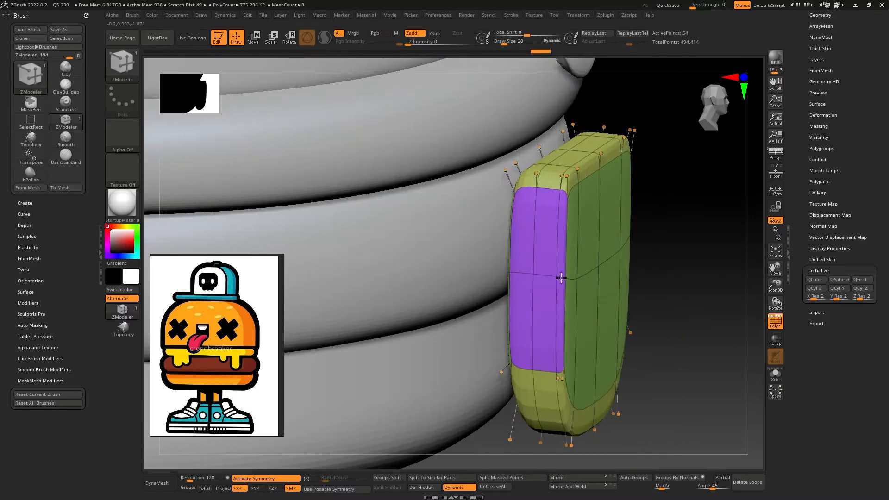
click(517, 275)
right_drag(537, 273, 486, 268)
ctrl+right_drag(556, 250, 590, 207)
Step: Combine all of the drip's faces into a single polygroup
key(w)
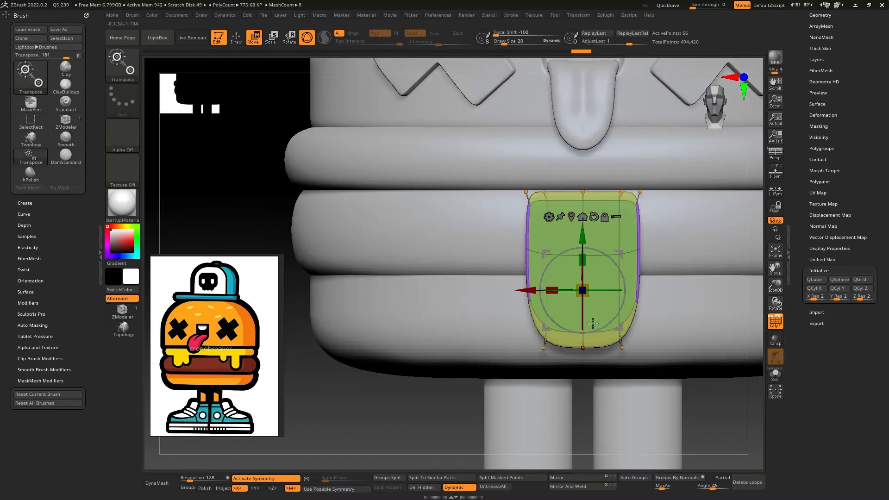
alt+right_drag(593, 323, 541, 364)
key(q)
mouse_move(502, 292)
right_down()
mouse_move(548, 291)
mouse_move(462, 299)
mouse_move(505, 303)
right_up()
key(ctrl+w)
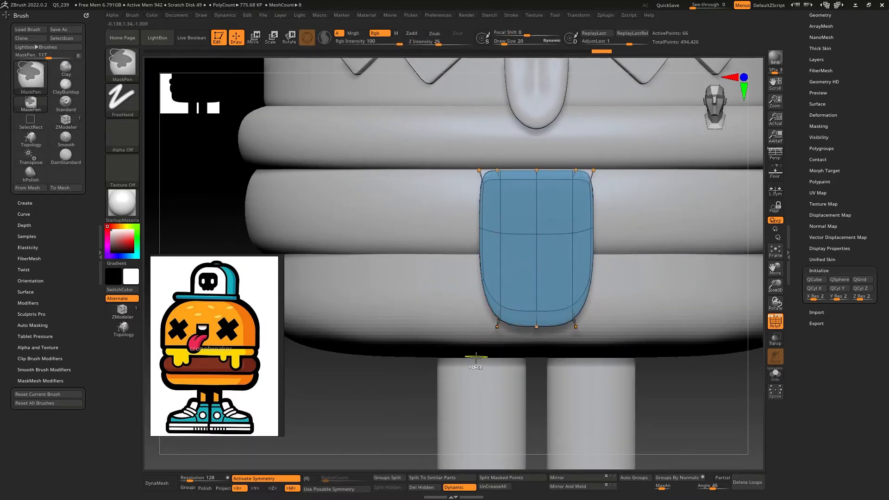
Step: Isolate the drip's lower corners with an inverted mask and move them up slightly to round the end
ctrl+drag(406, 391, 504, 312)
key(ctrl+i)
key(w)
drag(536, 212, 536, 203)
key(q)
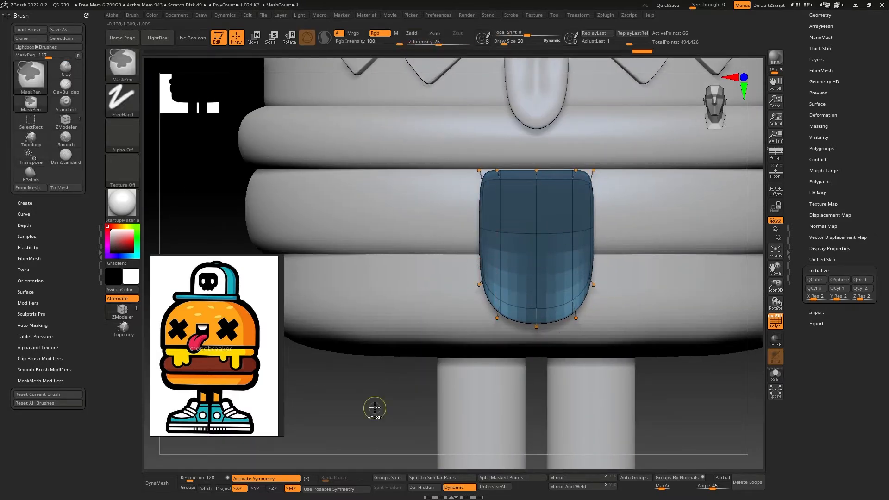
Step: Move the whole drip sideways along the patty layer to below one X eye and turn off symmetry
right_drag(374, 408, 520, 222)
key(w)
drag(472, 278, 390, 278)
right_drag(459, 208, 467, 282)
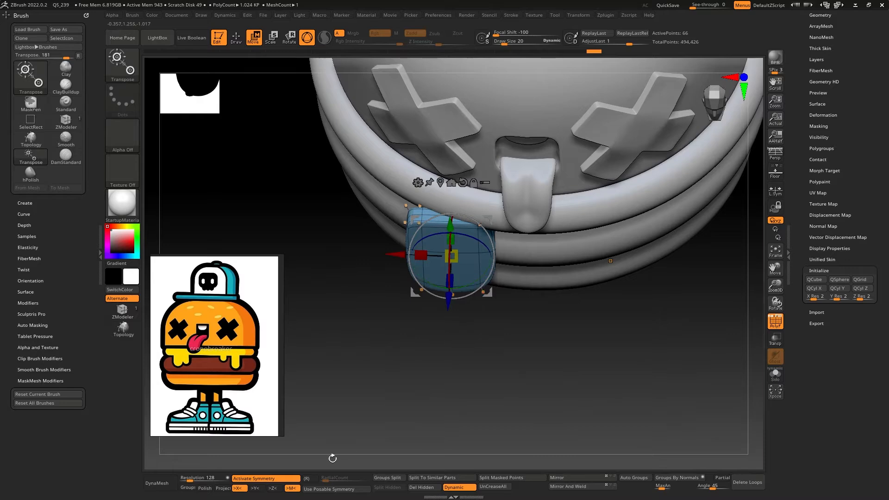
key(shift+x)
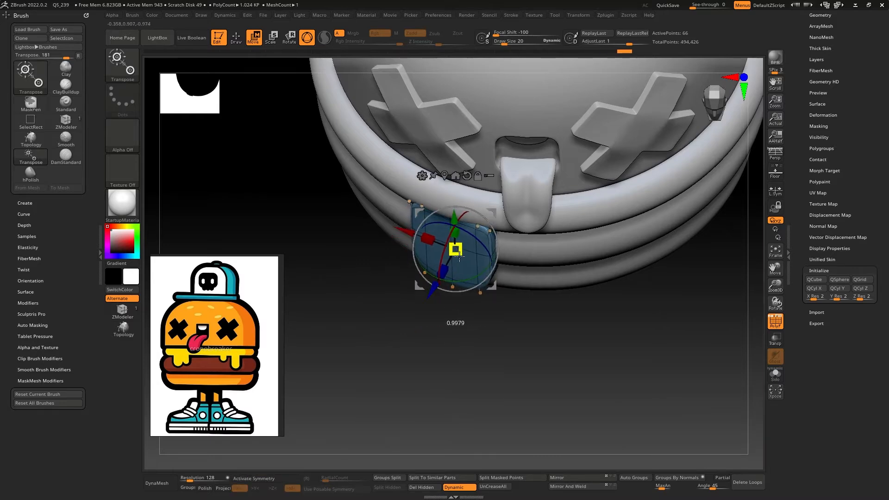
Step: Rotate and nudge the drip until it follows the patty layer's curve and sits against its surface
shift+right_drag(451, 305, 451, 248)
drag(437, 248, 434, 200)
right_drag(434, 222, 484, 246)
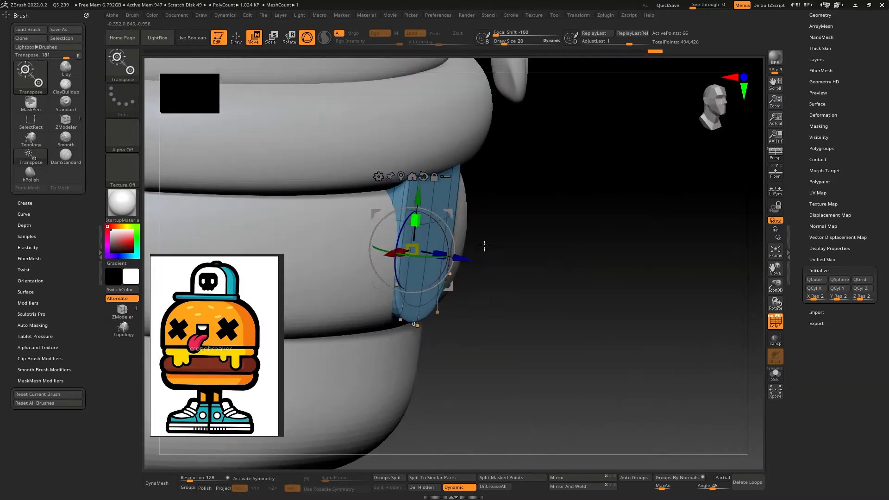
drag(462, 257, 471, 258)
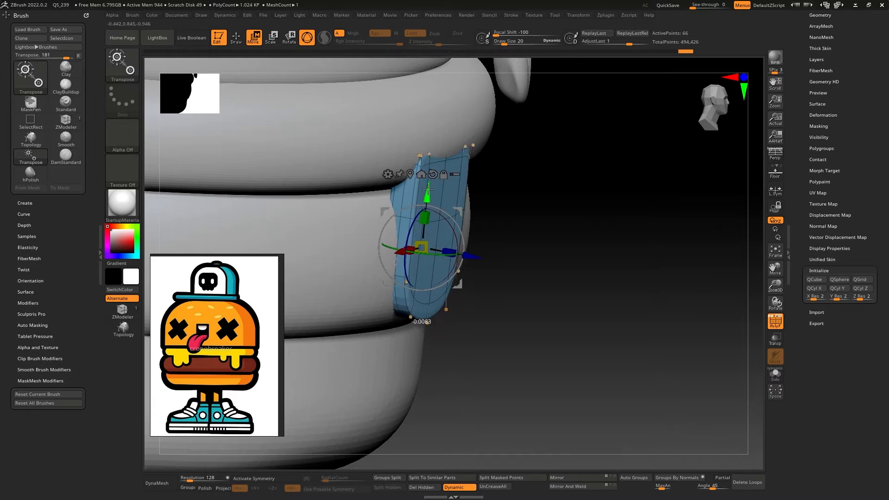
drag(427, 190, 429, 180)
shift+right_drag(482, 162, 432, 149)
right_drag(435, 241, 416, 314)
Step: Copy the drip to the outer side of the original and rotate the copy to follow the layer's curve
ctrl+drag(416, 314, 338, 311)
right_drag(338, 311, 381, 326)
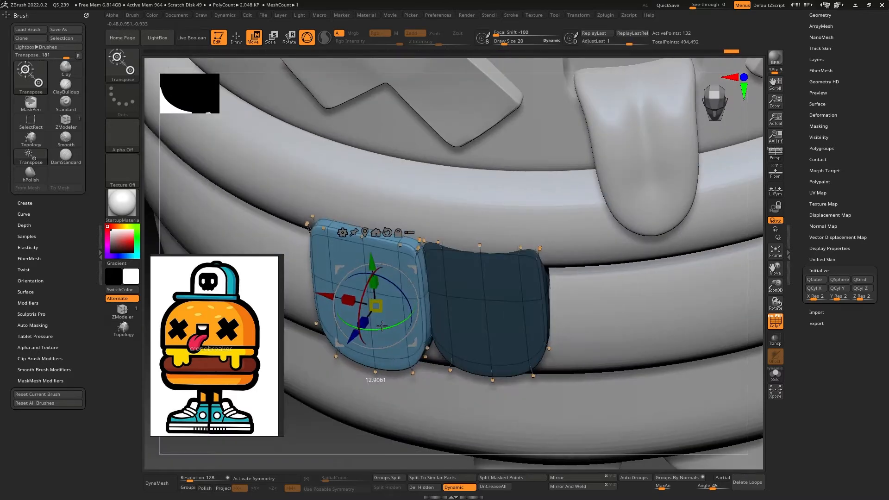
drag(354, 337, 361, 326)
shift+right_drag(361, 326, 384, 296)
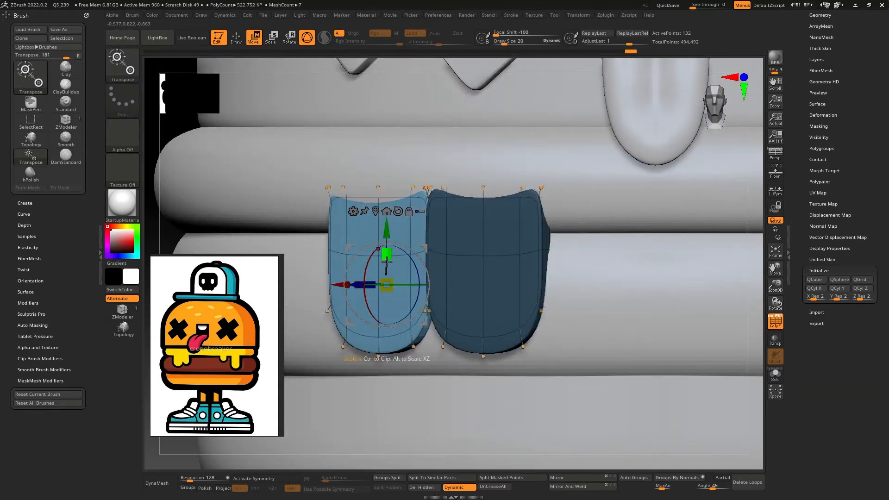
Step: Adjust the copied drip's height and size, and fit it against the patty layer beside the first drip
drag(386, 261, 386, 252)
drag(387, 284, 403, 273)
right_drag(417, 274, 376, 306)
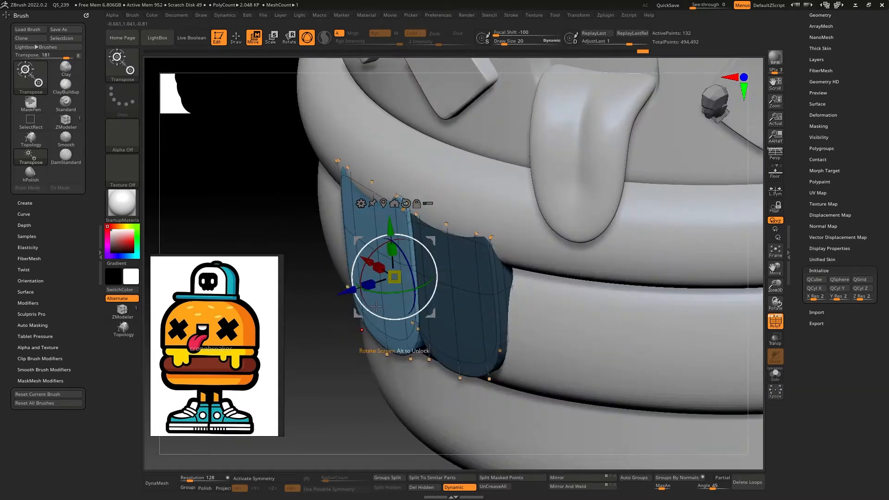
drag(350, 291, 345, 292)
right_drag(346, 292, 385, 287)
drag(373, 263, 367, 262)
right_drag(389, 264, 466, 271)
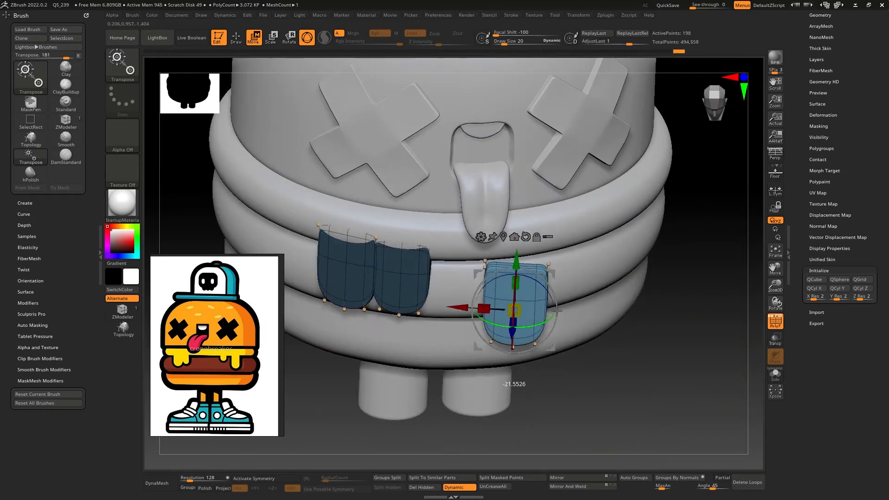
Step: Copy a third drip to the other side of the tongue, rotate it to the layer's curve and shrink it
drag(467, 319, 569, 299)
drag(647, 311, 613, 288)
ctrl+right_drag(614, 296, 509, 289)
drag(490, 319, 425, 320)
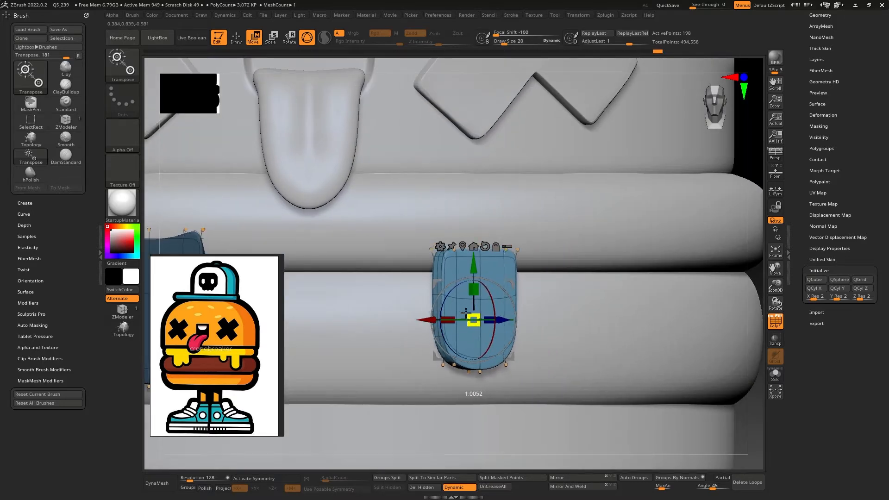
Step: Raise the small third drip, narrow it and seat it against the patty layer
drag(472, 266, 472, 251)
drag(460, 301, 449, 301)
right_drag(451, 303, 491, 333)
drag(488, 300, 485, 297)
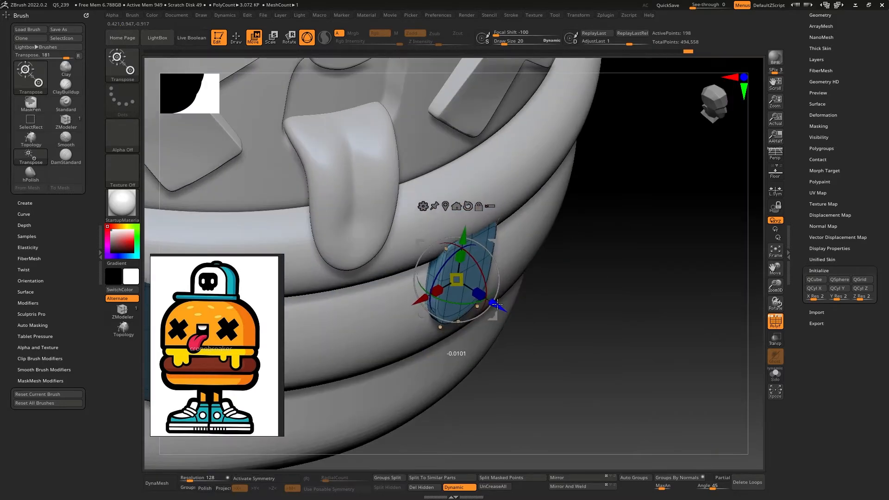
drag(462, 243, 462, 234)
shift+right_drag(514, 218, 451, 223)
Step: Copy the small drip farther outward along the layer, fit it to the curve and hide the polyframe
ctrl+drag(340, 308, 445, 261)
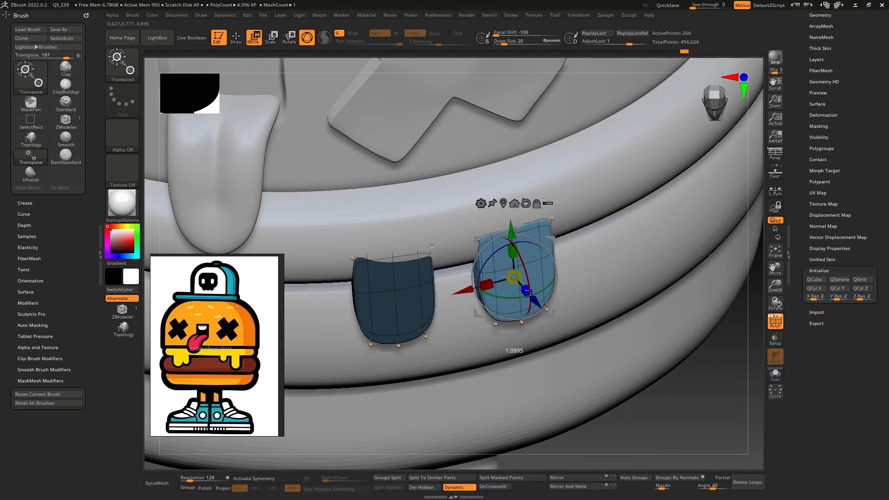
mouse_move(529, 290)
shift+right_down()
mouse_move(516, 236)
mouse_move(488, 265)
mouse_move(521, 347)
mouse_move(523, 301)
shift+right_up()
key(shift+f)
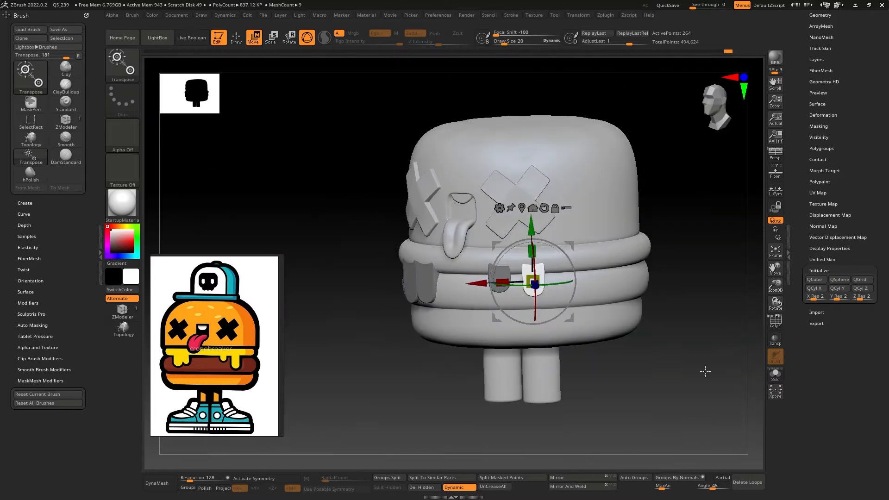
shift+right_drag(704, 370, 677, 361)
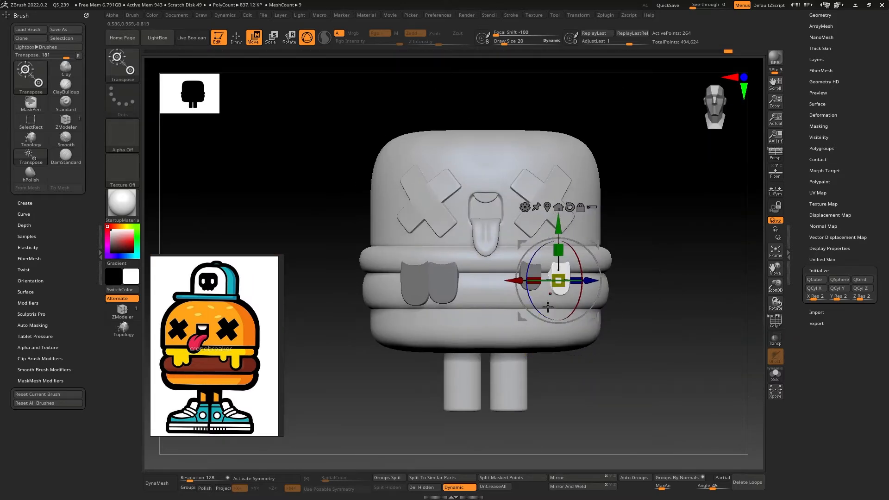
Step: Mask all but the outermost small drip's lower end, stretch that end down over the bottom bun and clear the mask
ctrl+shift+drag(547, 400, 594, 272)
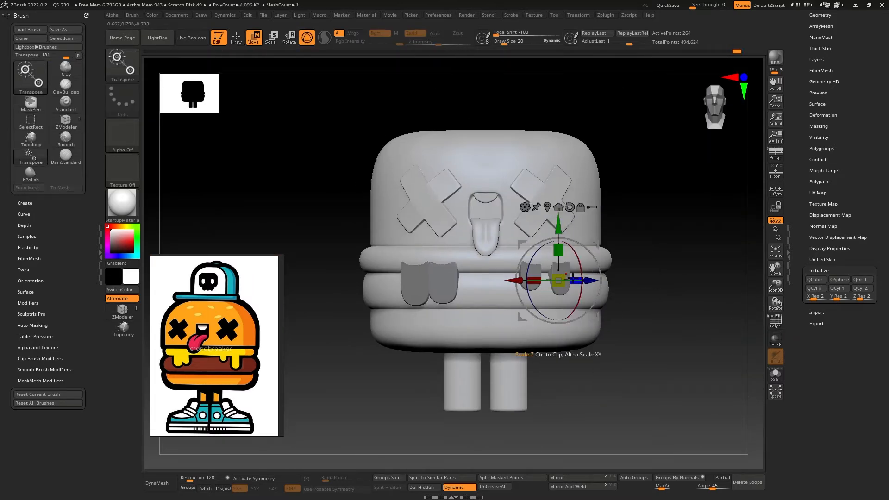
key(ctrl+z)
ctrl+alt+drag(618, 416, 541, 276)
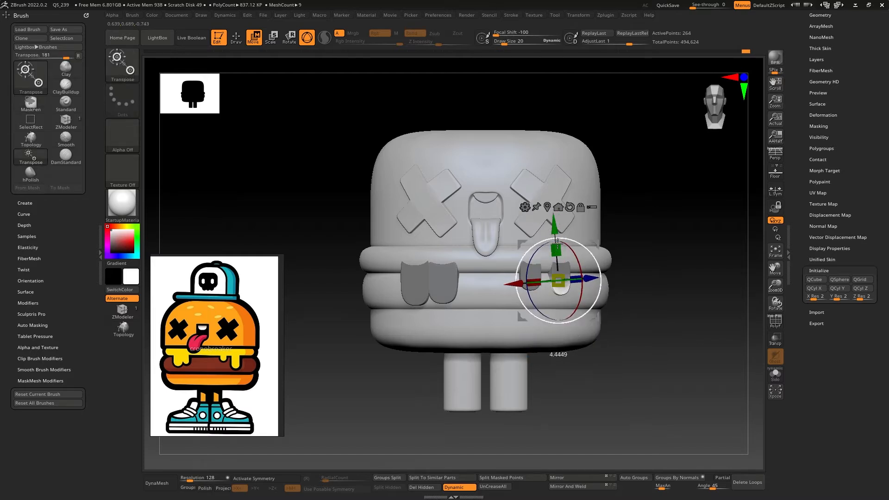
drag(563, 227, 580, 278)
ctrl+drag(390, 374, 399, 367)
mouse_move(387, 409)
ctrl+mouse_down()
mouse_move(414, 295)
mouse_move(431, 292)
ctrl+mouse_up()
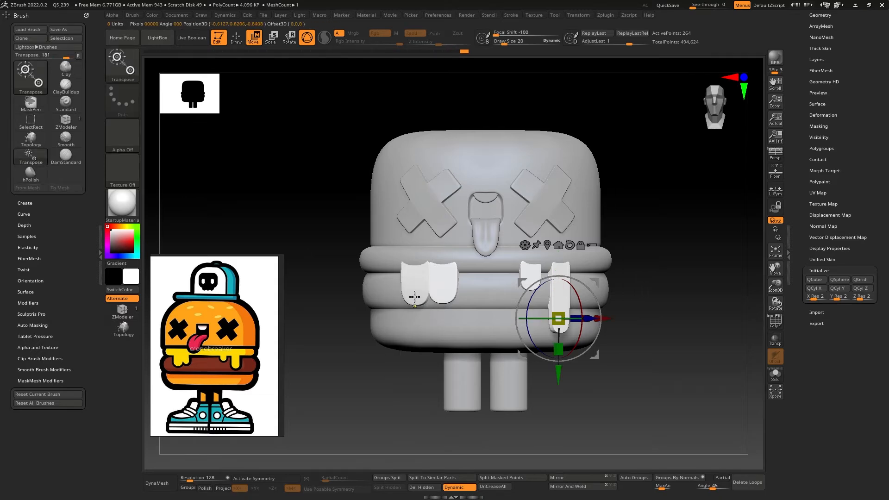
click(410, 305)
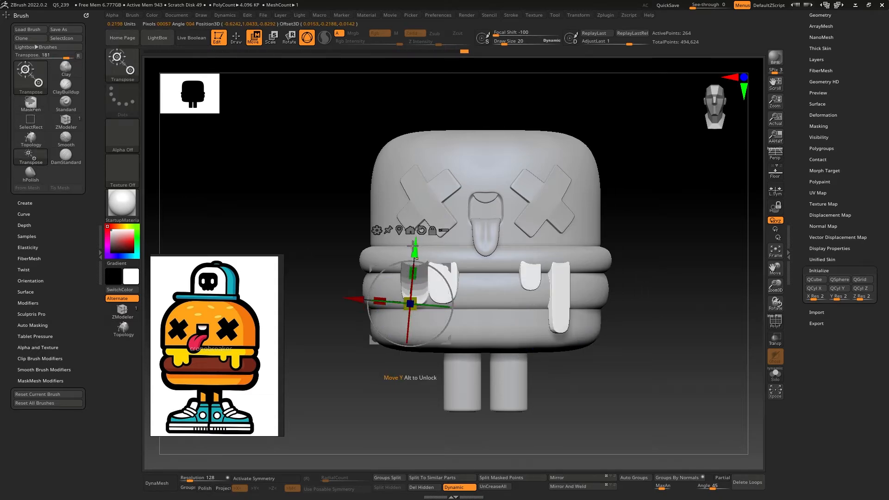
click(412, 300)
click(438, 290)
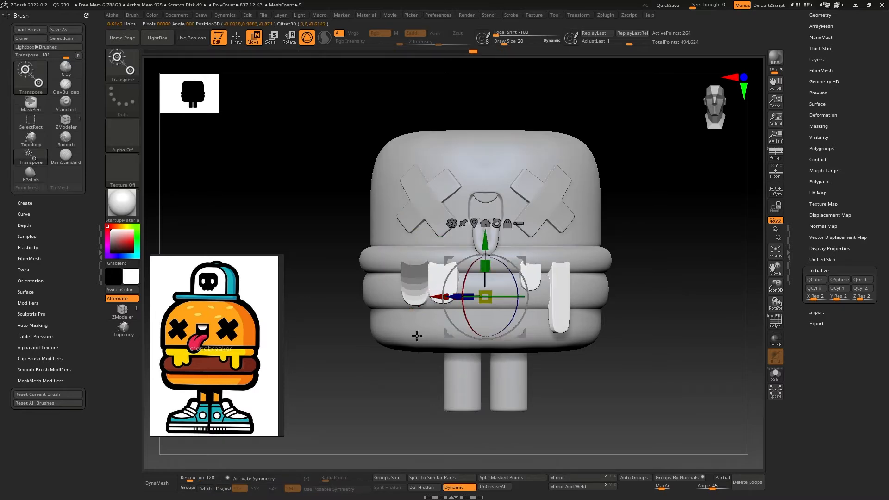
ctrl+drag(352, 403, 374, 424)
click(409, 284)
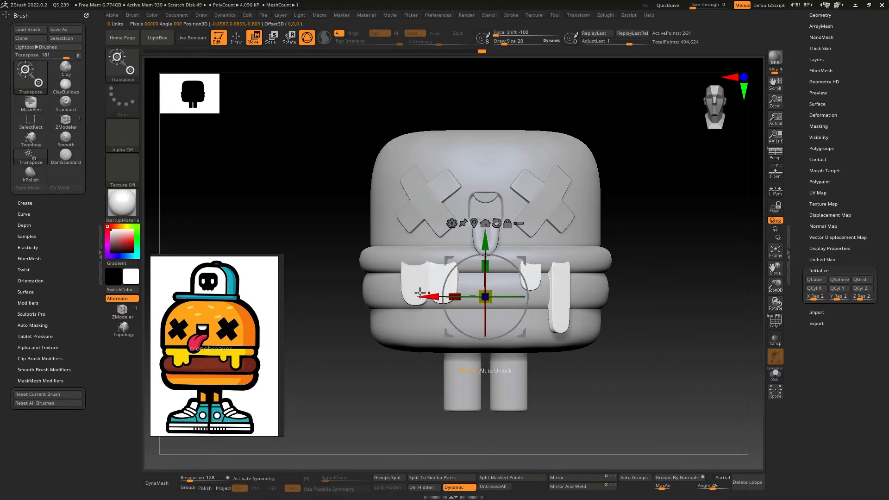
Step: Show the polyframe and give each drip its own polygroup with Auto Groups
key(q)
click(775, 321)
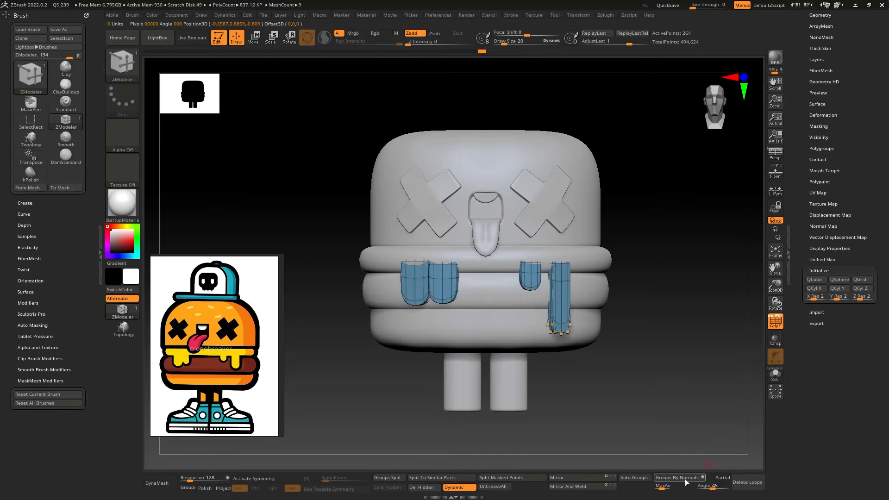
click(642, 480)
Step: Isolate the outer large drip, mask its upper part, pull the lower end down over the bottom bun and unhide the rest
ctrl+shift+click(414, 285)
ctrl+drag(378, 400, 456, 276)
key(w)
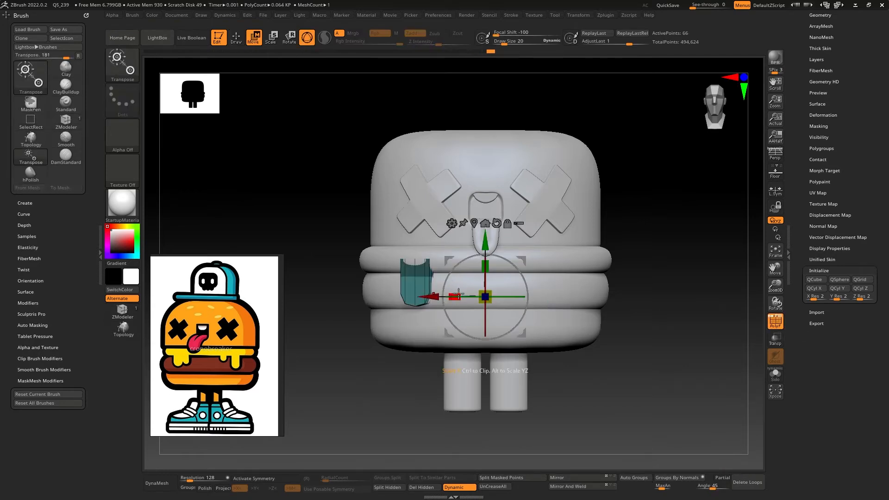
drag(485, 247, 486, 278)
ctrl+shift+click(633, 393)
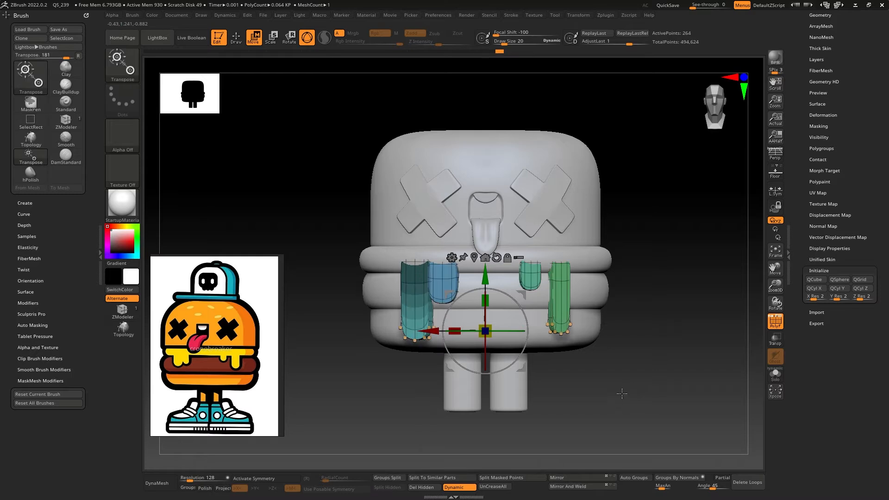
ctrl+drag(621, 392, 630, 401)
drag(623, 389, 598, 384)
key(ctrl+z)
drag(521, 367, 505, 351)
key(ctrl+z)
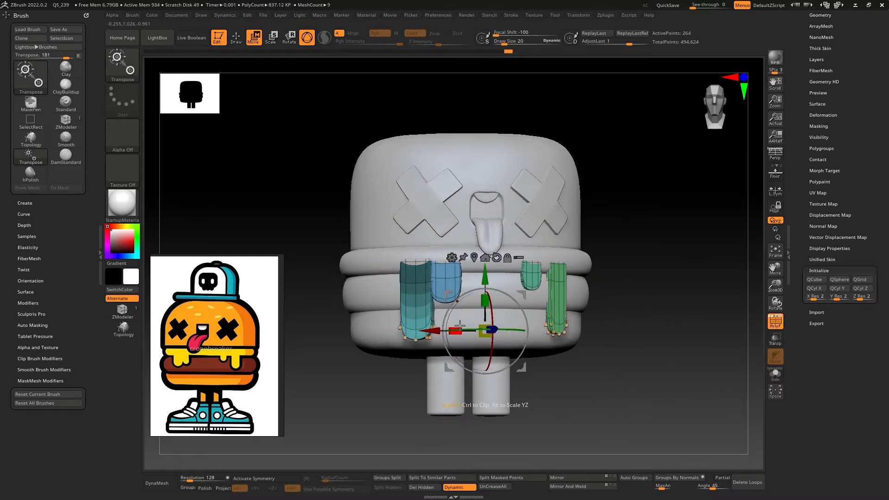
key(ctrl+shift+z)
key(ctrl+z)
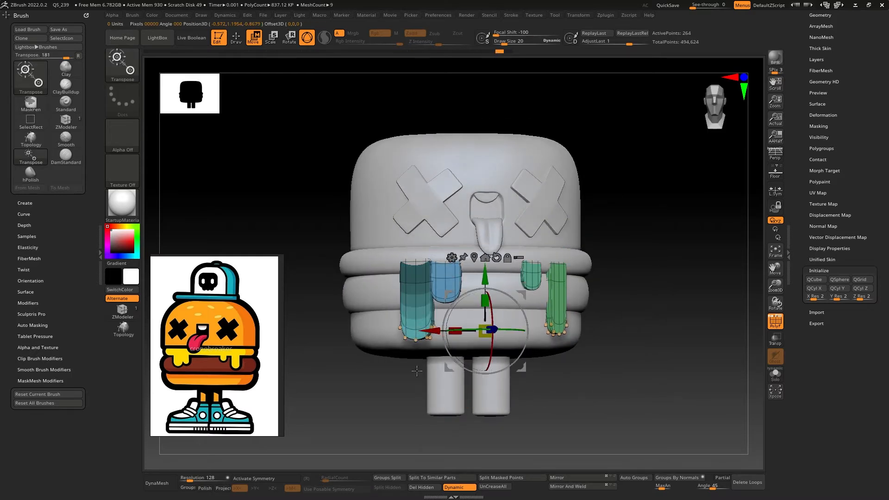
Step: Isolate the outer wide drip, shorten it by moving its lower end up, and unhide the other drips
key(q)
ctrl+shift+click(416, 334)
key(w)
drag(484, 277, 484, 255)
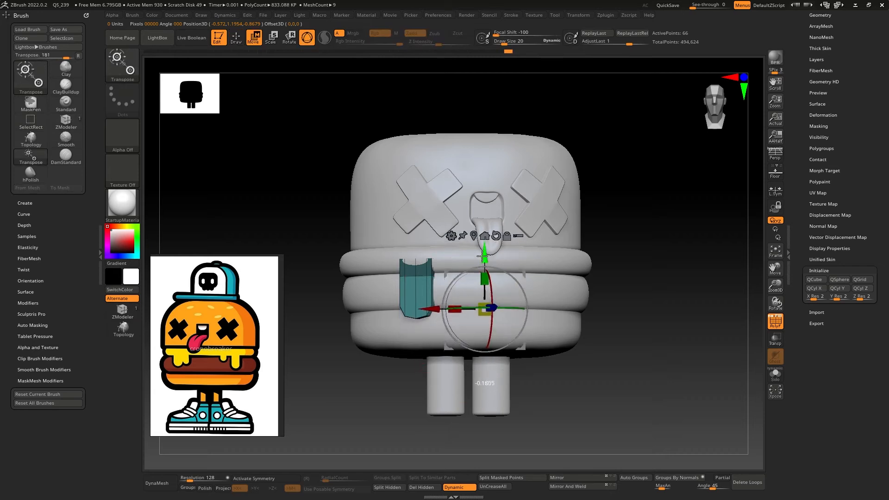
ctrl+shift+click(639, 340)
drag(638, 339, 644, 357)
Step: Hide the polyframe on the drips and quick-save the project
click(779, 324)
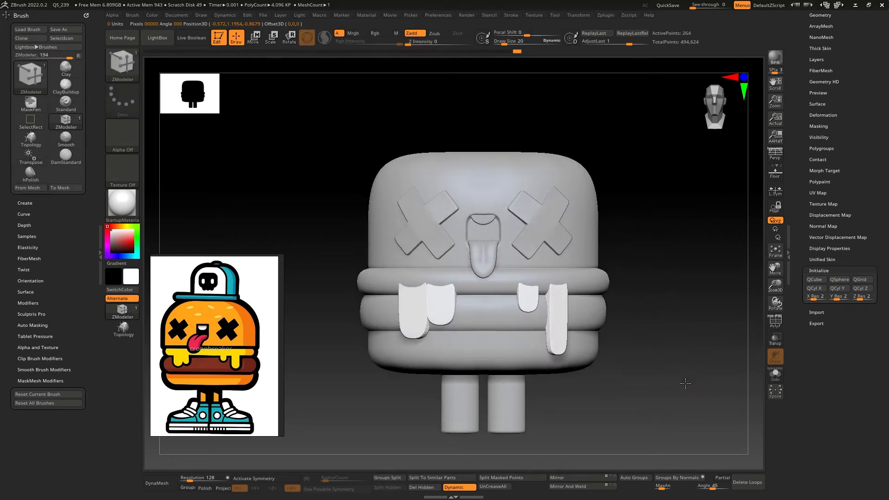
drag(740, 199, 708, 198)
click(669, 5)
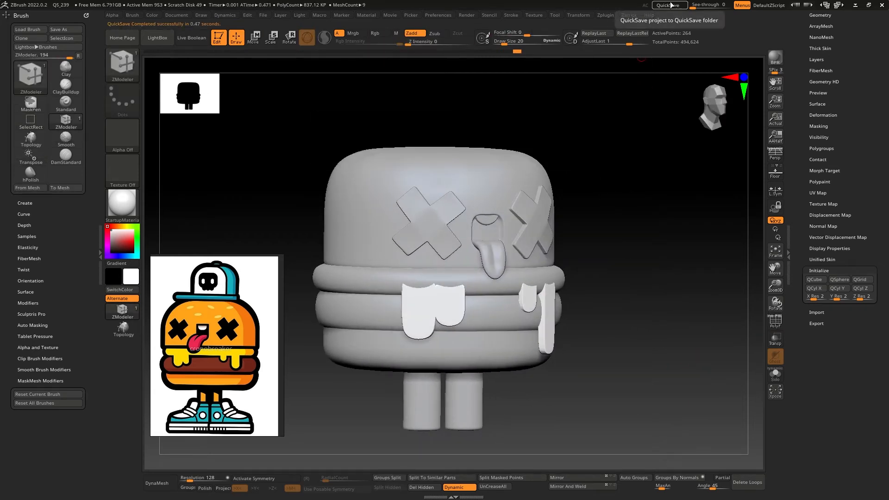
Step: Reorder the subtools so the cheese ring and the drips sit directly one above the other in the list
drag(628, 264, 562, 304)
alt+click(567, 267)
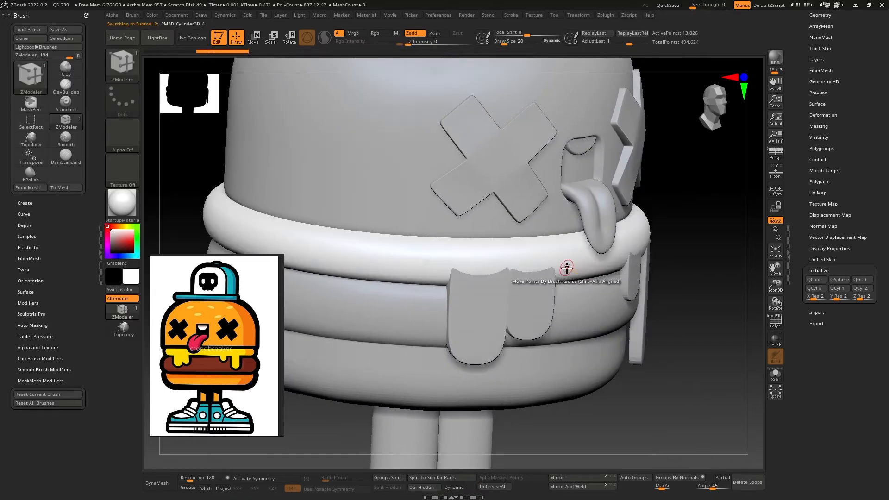
drag(694, 259, 653, 257)
drag(799, 138, 829, 173)
click(827, 159)
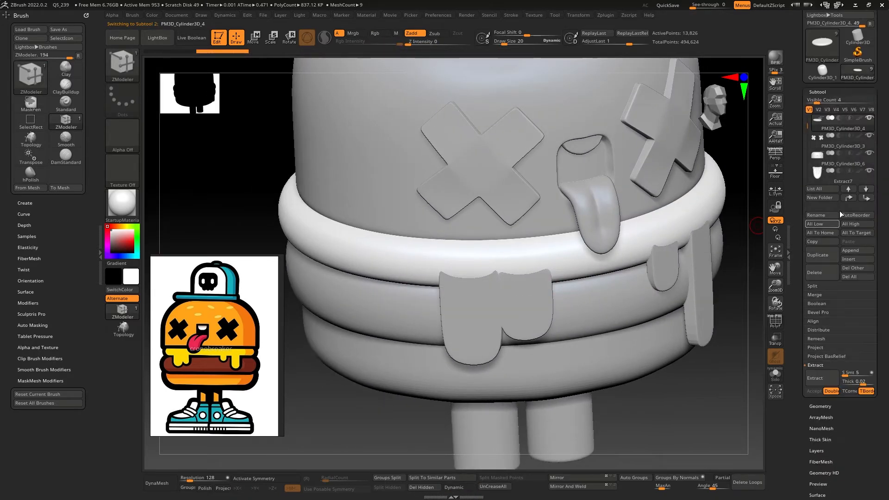
shift+click(864, 197)
alt+click(710, 267)
shift+click(866, 198)
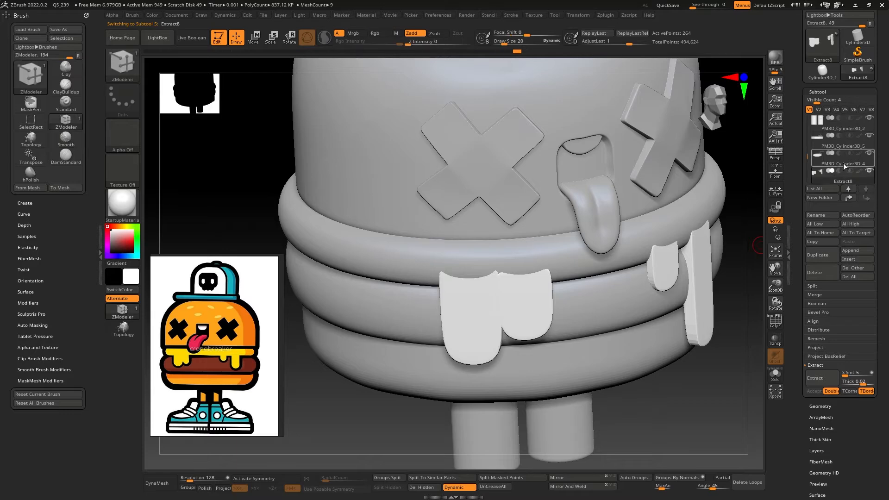
Step: Merge the cheese ring down with the drips into one subtool
click(843, 162)
click(817, 295)
click(818, 303)
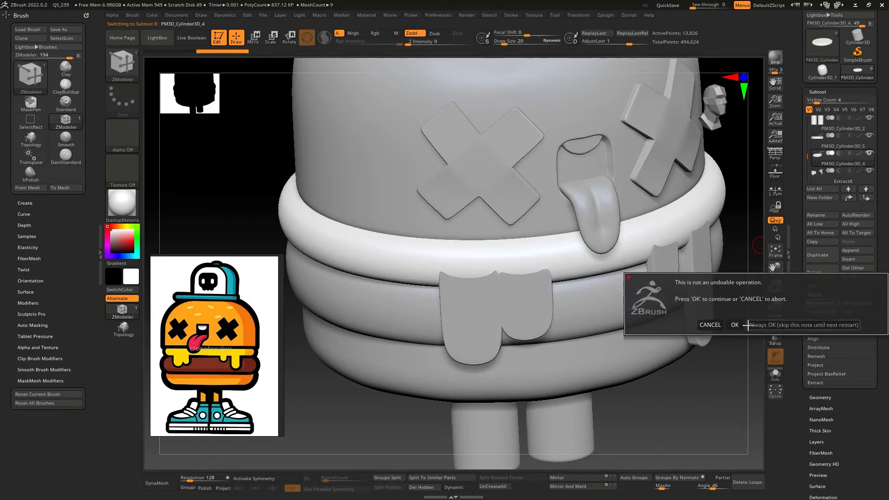
click(740, 324)
drag(751, 221, 706, 271)
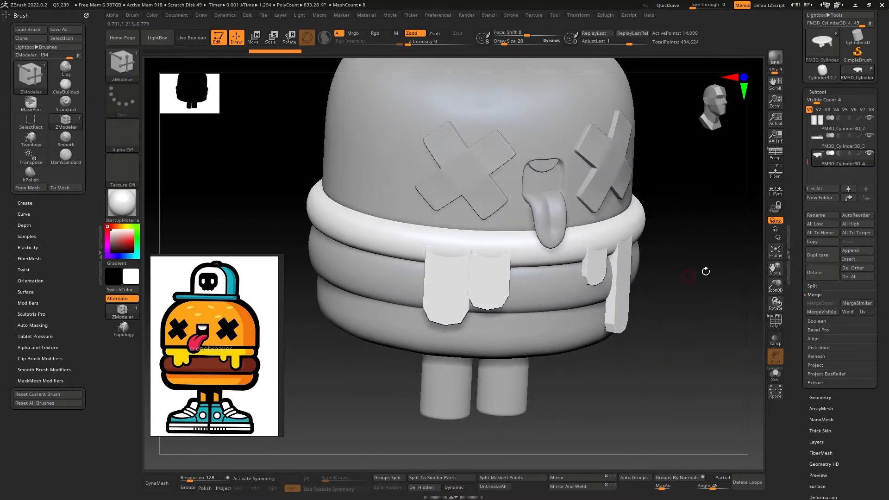
Step: Auto-group the merged cheese mesh, show only the drips as one polygroup, and split the hidden ring into its own subtool
key(shift+f)
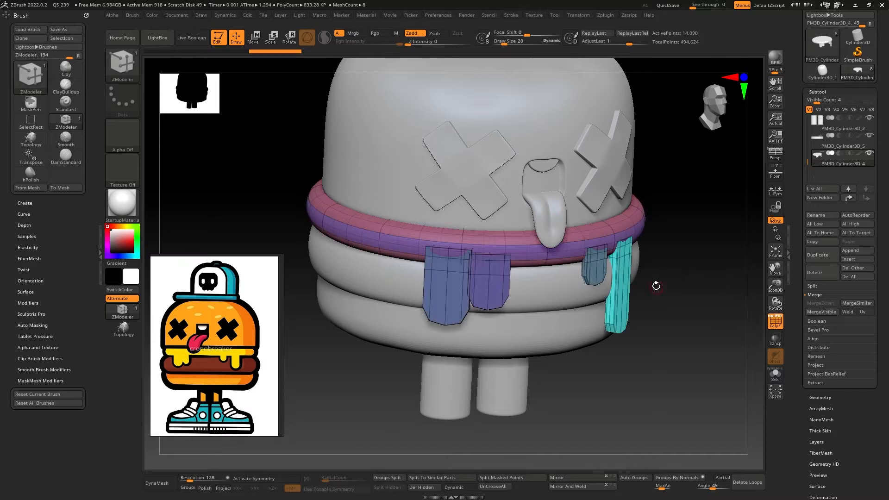
click(635, 480)
ctrl+shift+click(604, 245)
ctrl+shift+drag(701, 226, 712, 329)
key(ctrl+w)
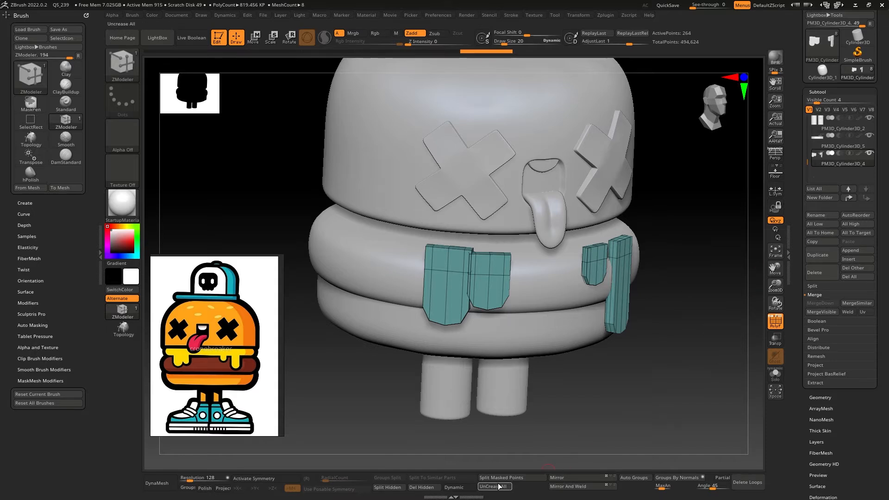
click(388, 487)
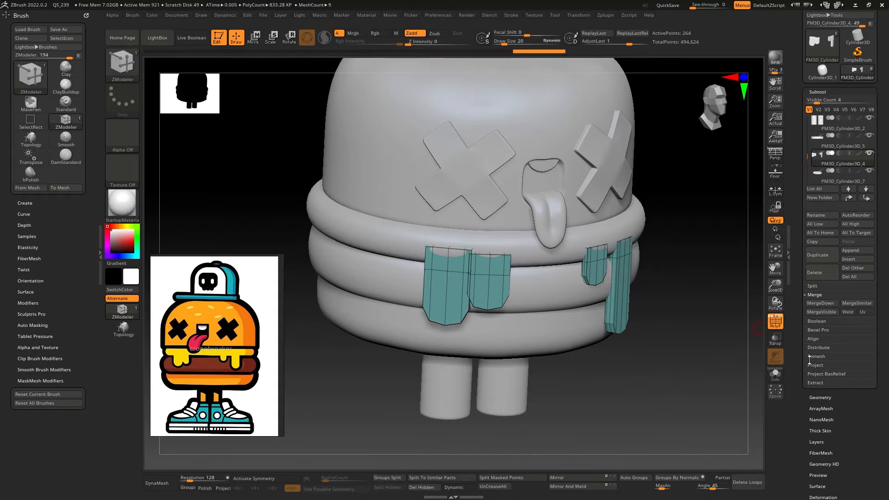
Step: Subdivide the drips once with smoothing on and merge them down with the cheese ring
click(820, 397)
click(828, 164)
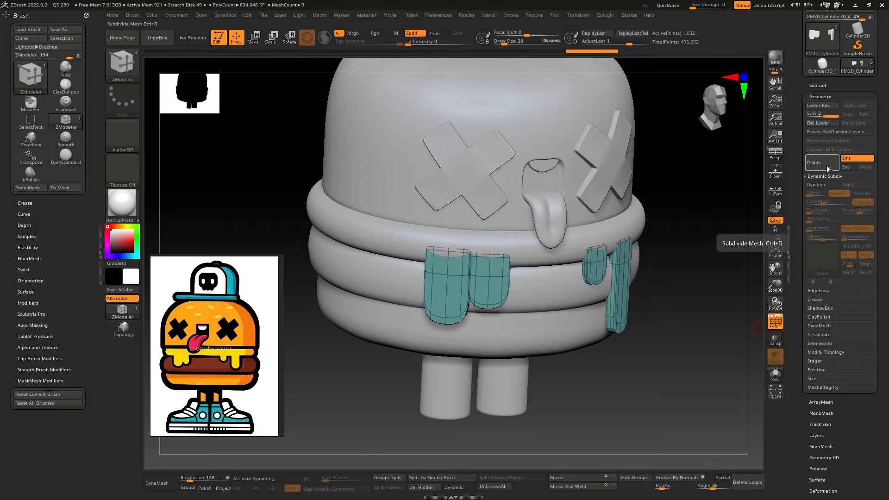
click(817, 85)
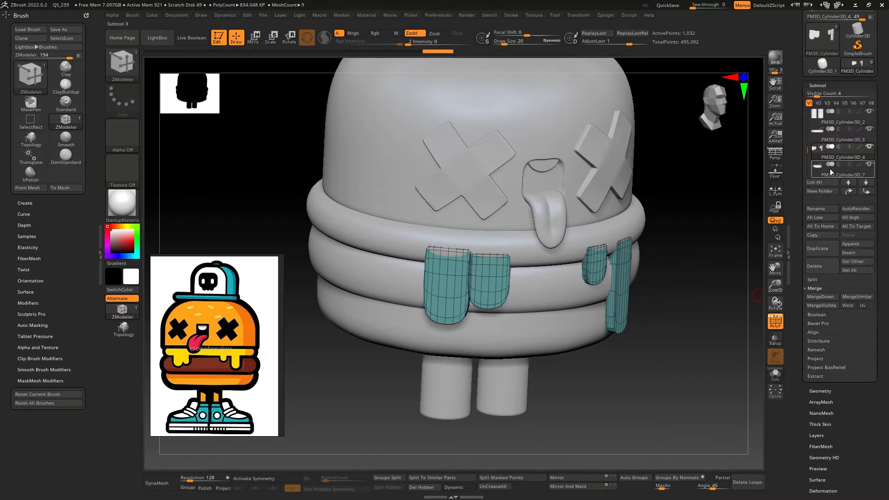
mouse_move(828, 172)
click(820, 297)
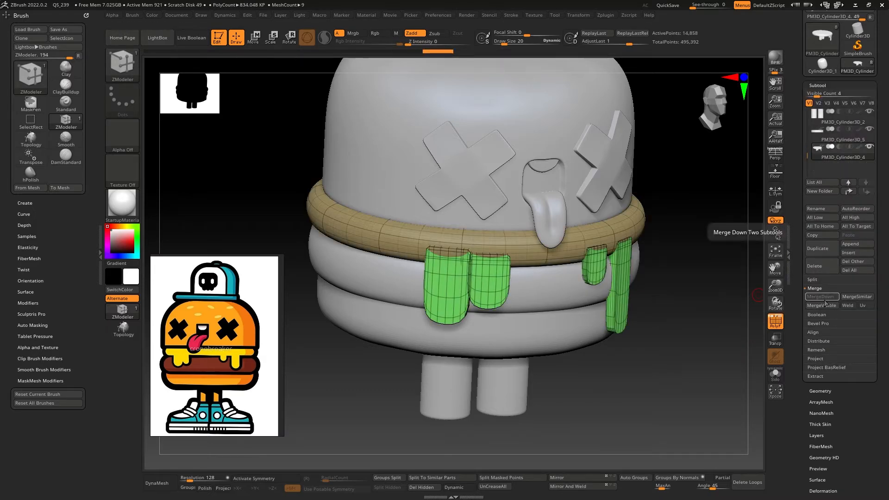
Step: Hide the polyframe, quick-save the project and DynaMesh the merged cheese at resolution 800
drag(679, 296, 688, 273)
key(shift+f)
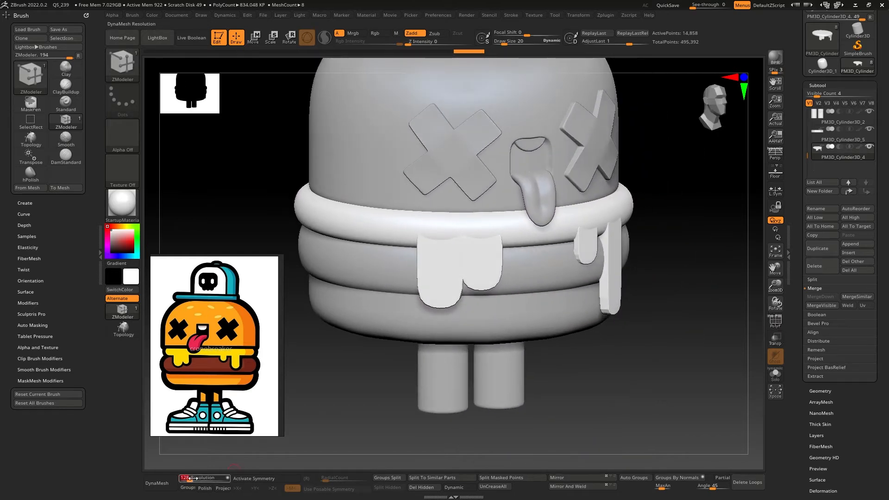
click(667, 6)
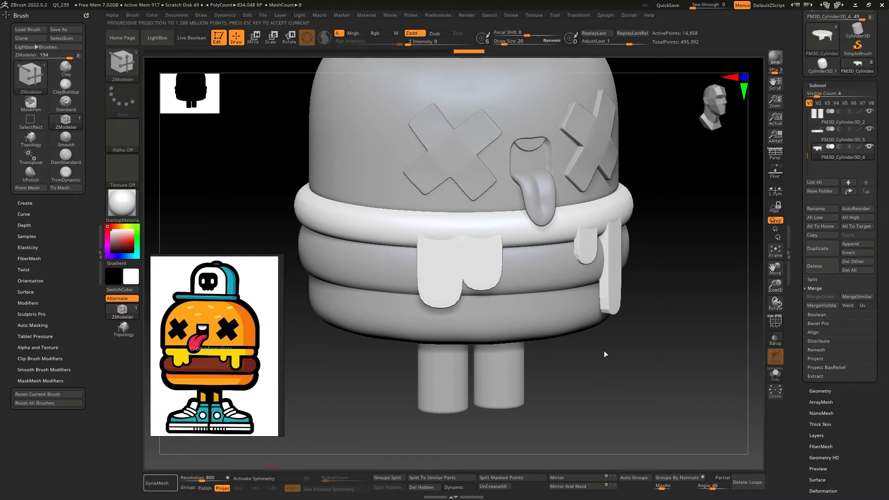
Step: Blend the drips into the cheese ring with the Smooth brush at draw size 44
key(shift)
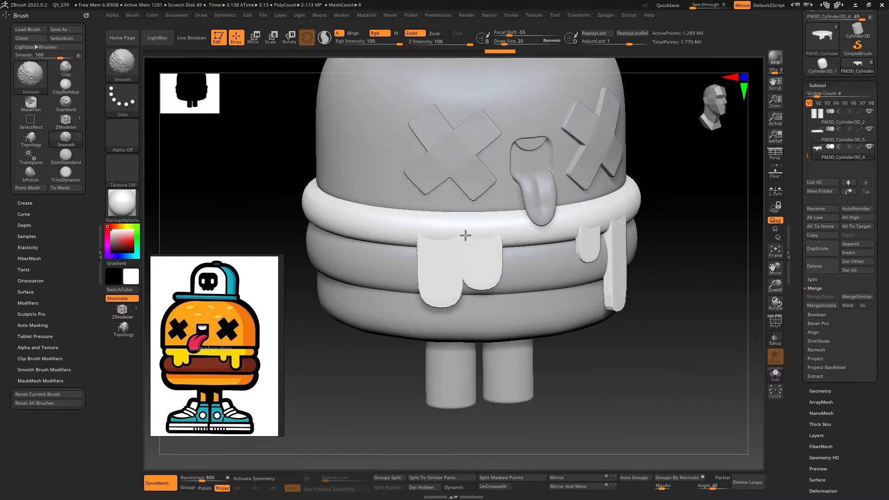
key(s)
click(474, 240)
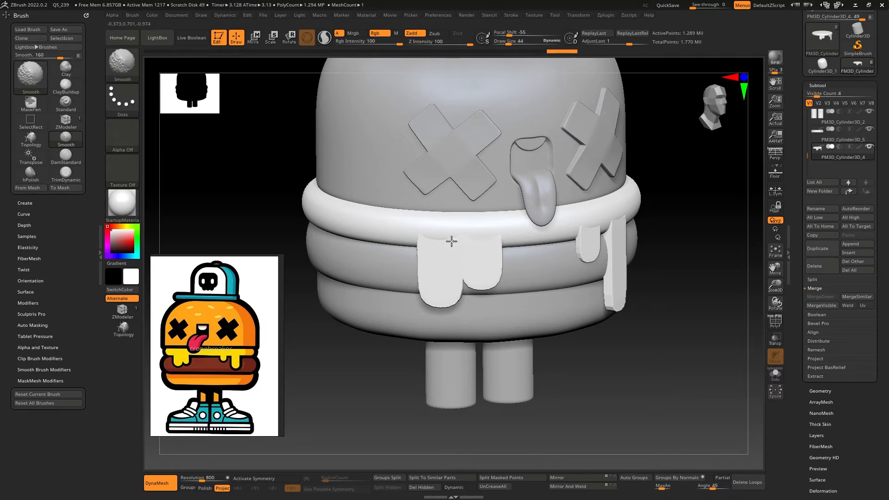
right_drag(449, 235, 492, 242)
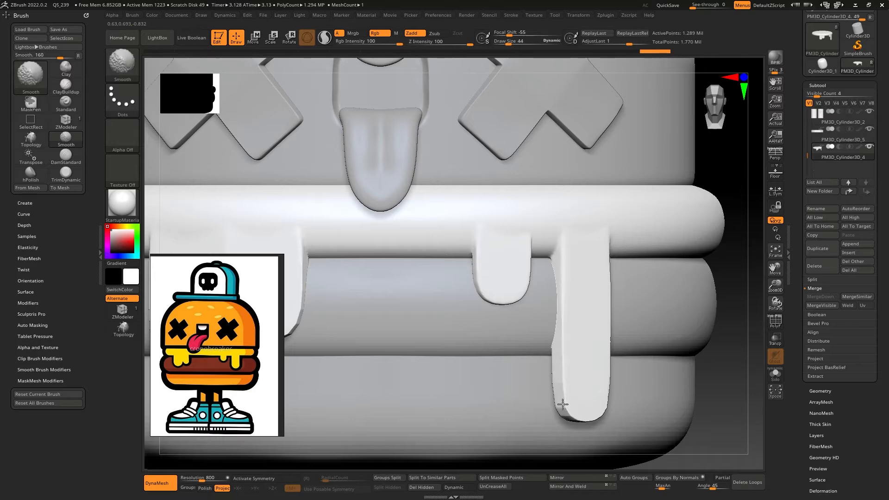
Step: Smooth the faceted edges of the melted cheese drips, including the joined double drip on the front of the burger
right_drag(617, 400, 546, 402)
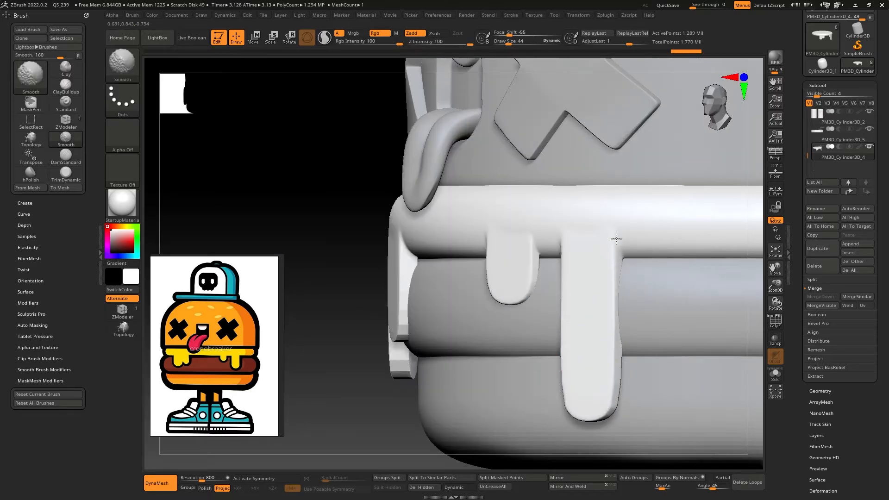
alt+right_drag(345, 292, 547, 242)
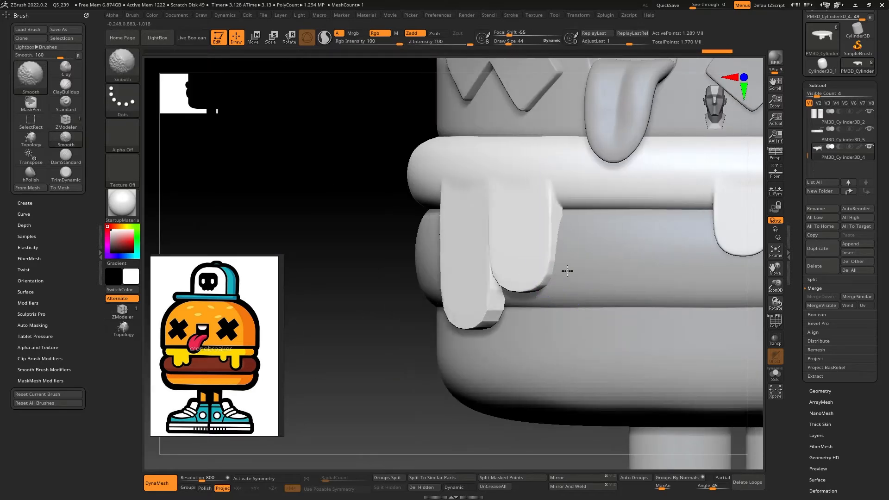
drag(479, 241, 491, 318)
right_drag(440, 329, 448, 317)
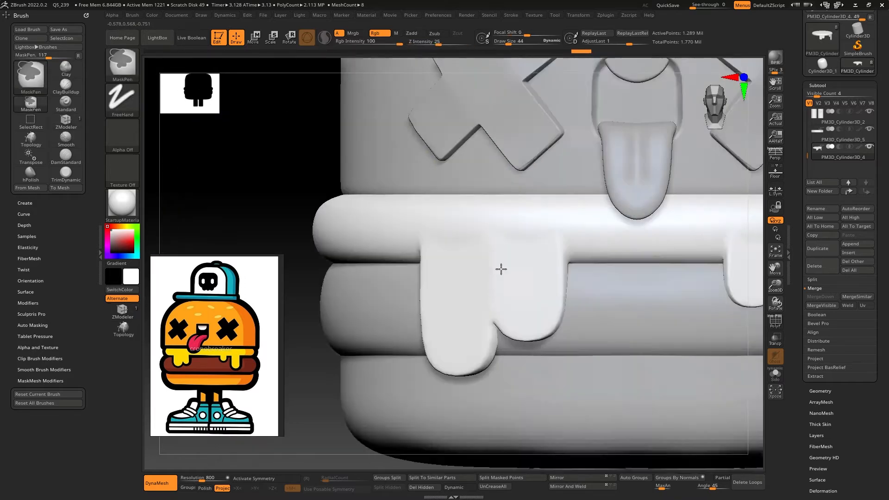
right_drag(500, 266, 558, 280)
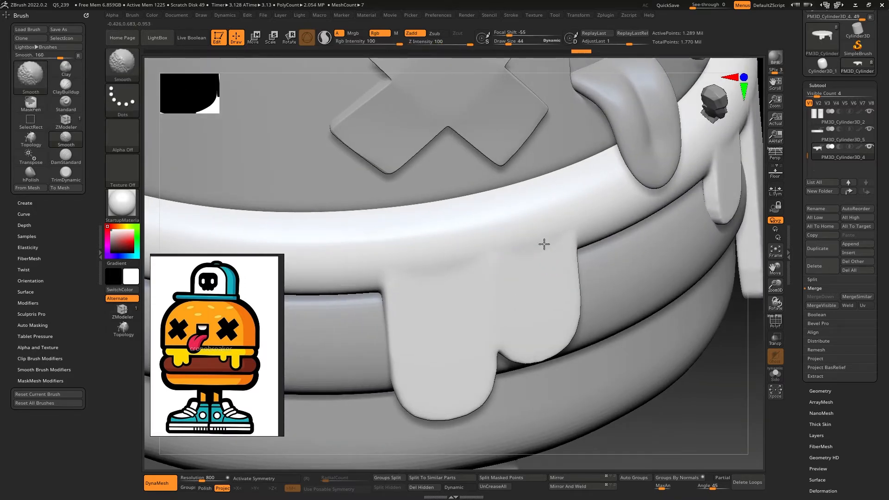
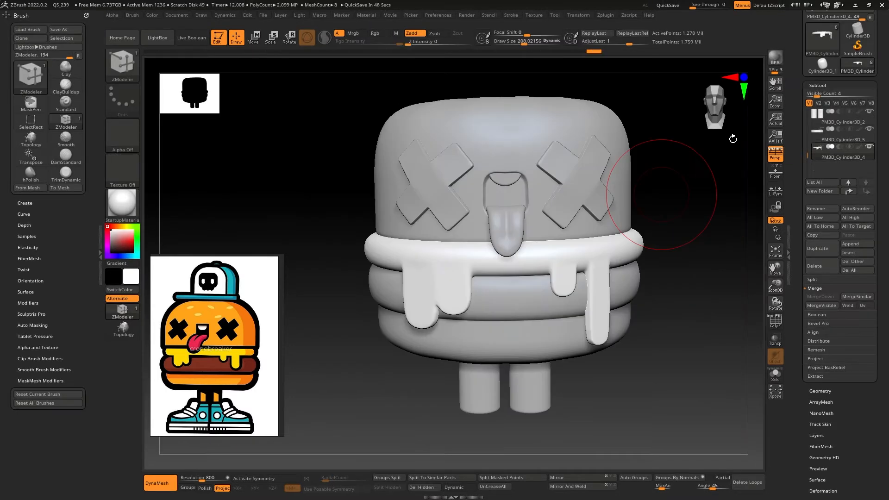
Step: Review the smoothed cheese drips from several angles and quick-save the project
drag(672, 371, 626, 306)
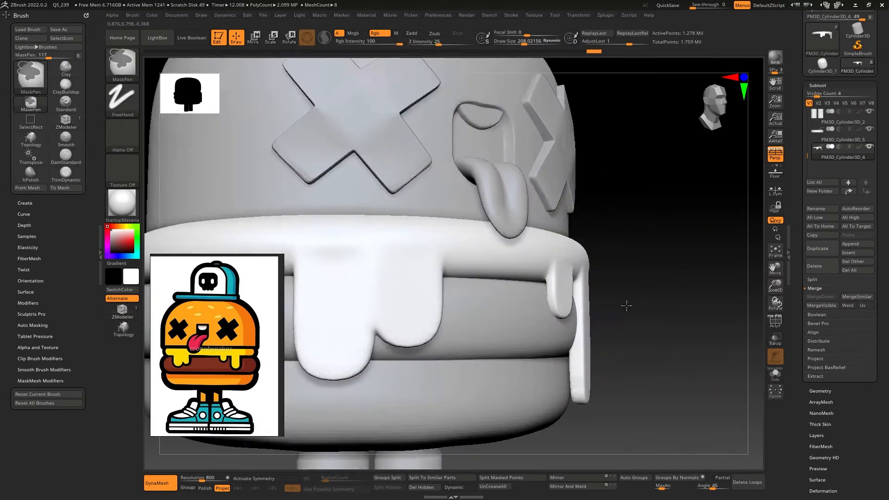
mouse_move(627, 305)
right_down()
mouse_move(579, 293)
mouse_move(587, 290)
right_up()
click(774, 321)
click(775, 321)
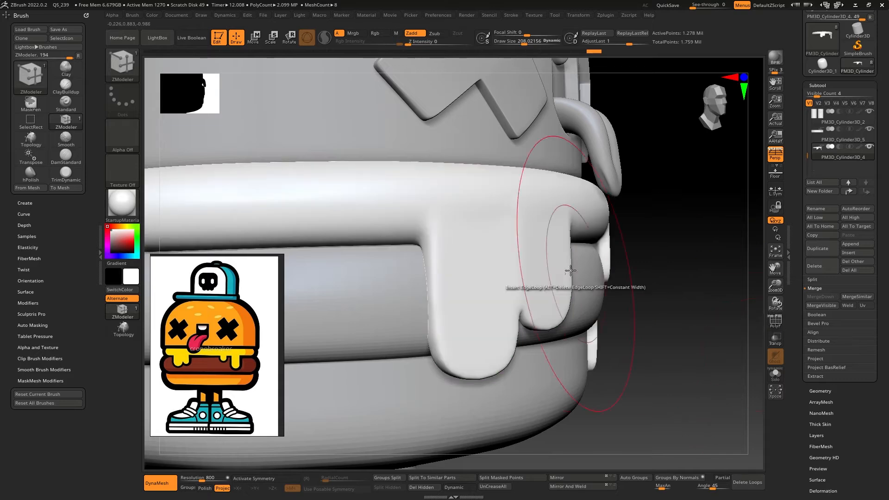
key(bracketleft)
mouse_move(470, 208)
right_down()
mouse_move(475, 220)
mouse_move(456, 246)
mouse_move(557, 236)
mouse_move(551, 268)
mouse_move(457, 209)
mouse_move(627, 278)
mouse_move(577, 301)
mouse_move(570, 278)
right_up()
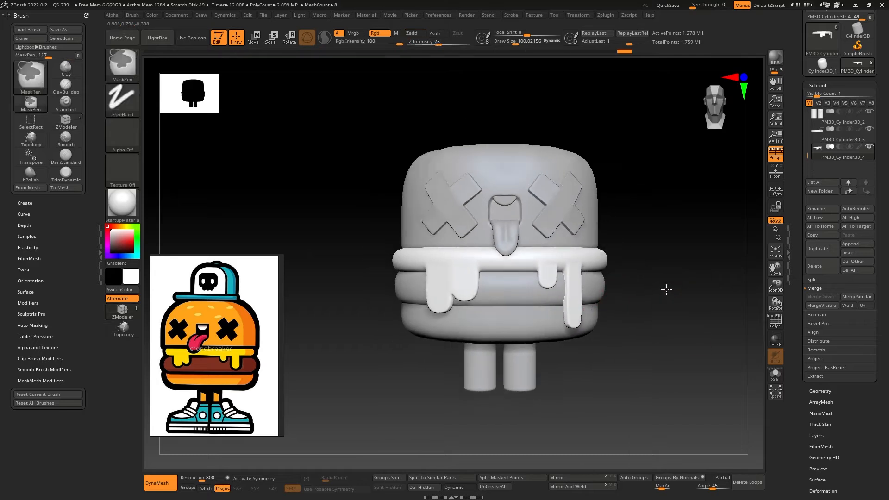
click(678, 6)
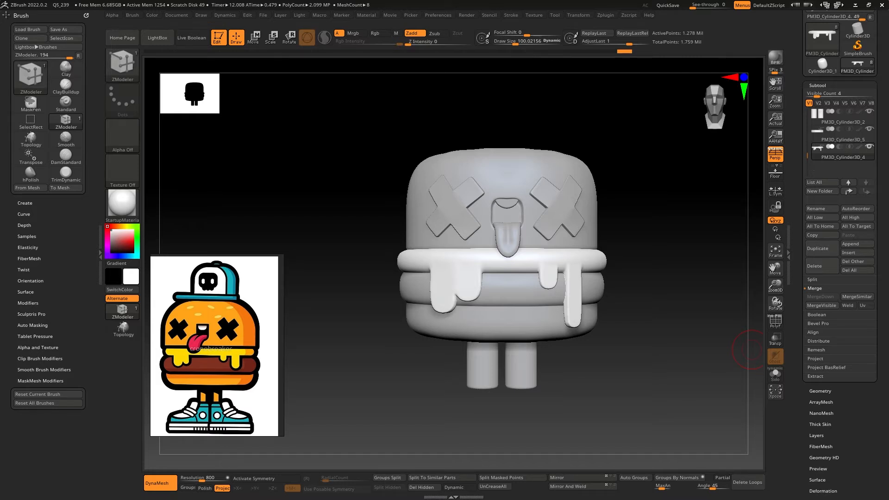
Step: Append a Cylinder3D subtool for the cap and make it the active subtool
drag(684, 302, 616, 319)
drag(671, 299, 674, 254)
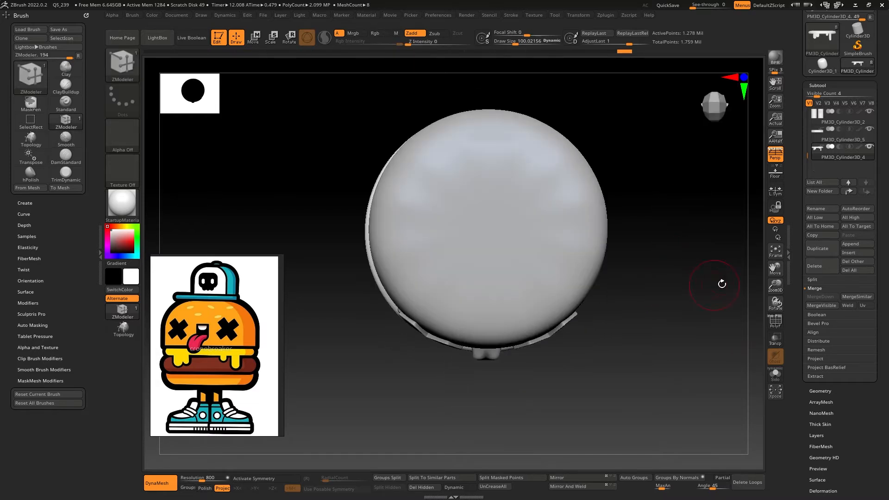
drag(799, 147, 799, 216)
click(853, 316)
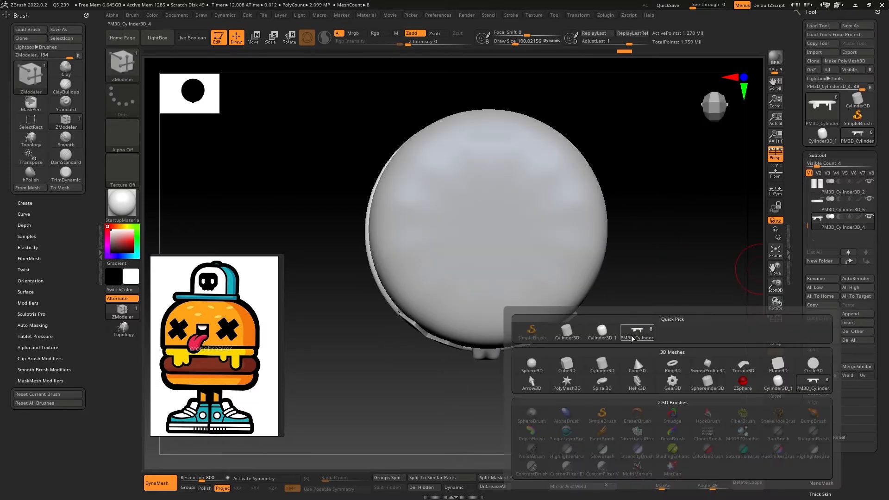
click(602, 366)
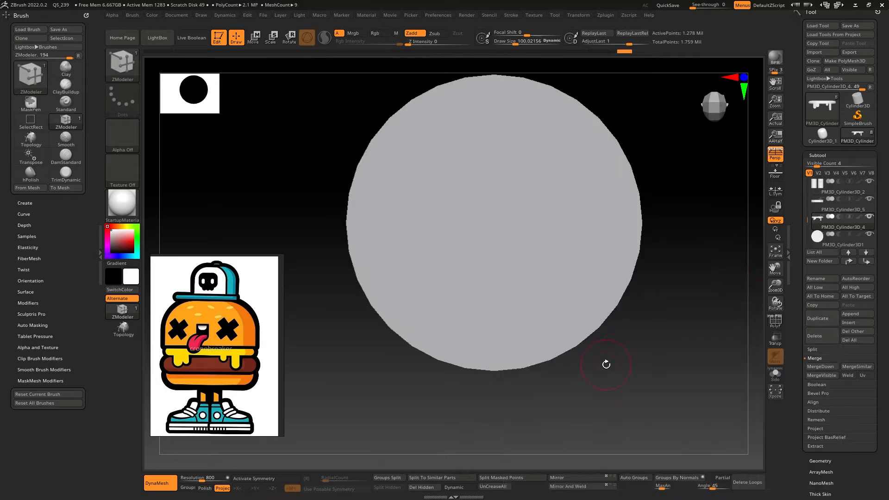
click(820, 237)
Step: Flatten the cylinder into a thin disc, scale it down and place it on top of the burger bun
shift+drag(637, 262, 643, 222)
key(w)
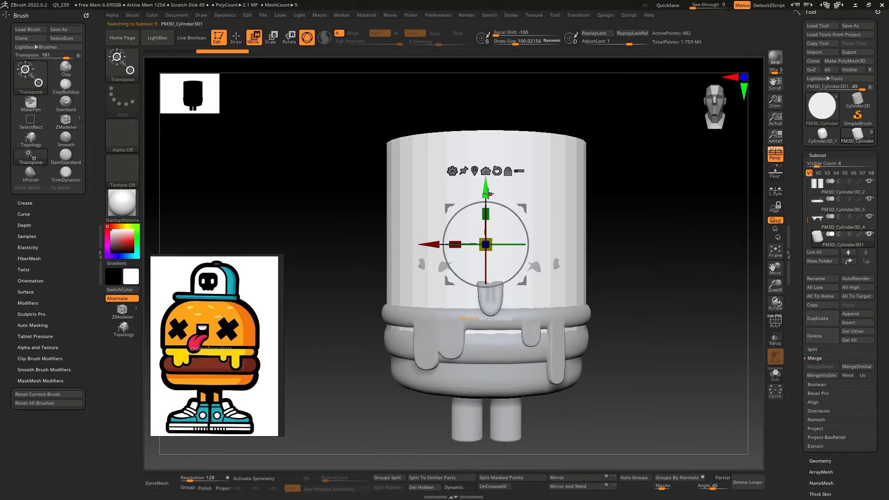
drag(488, 194, 487, 174)
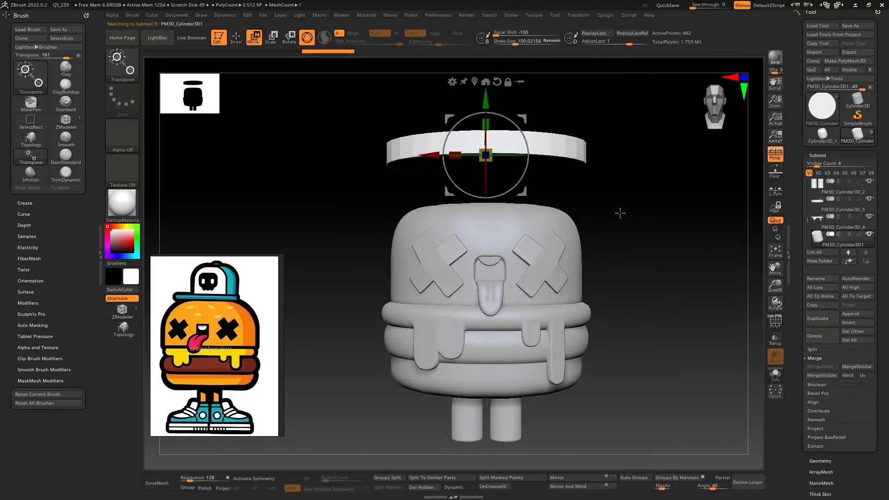
drag(620, 213, 592, 188)
drag(489, 154, 492, 232)
shift+drag(528, 193, 551, 185)
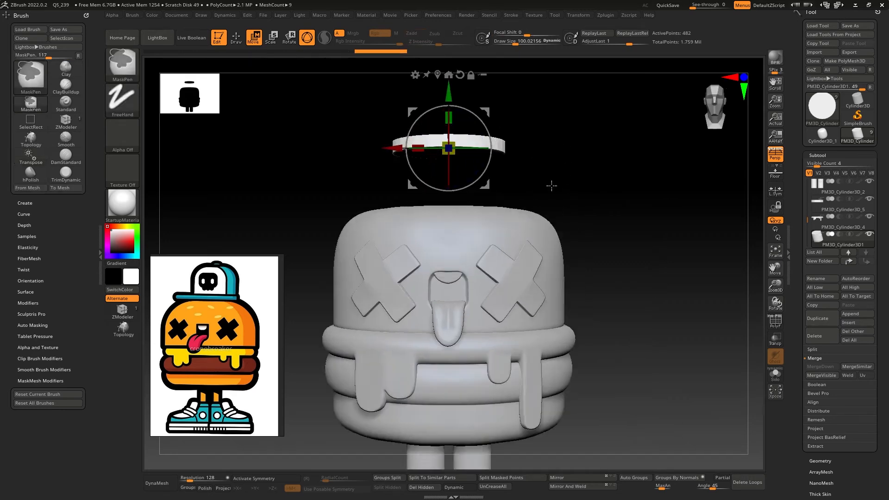
drag(448, 93, 591, 228)
drag(533, 243, 543, 223)
Step: Try to stretch the disc front to back into an elongated rounded shape with a gizmo deformer and move it forward
click(485, 132)
click(718, 161)
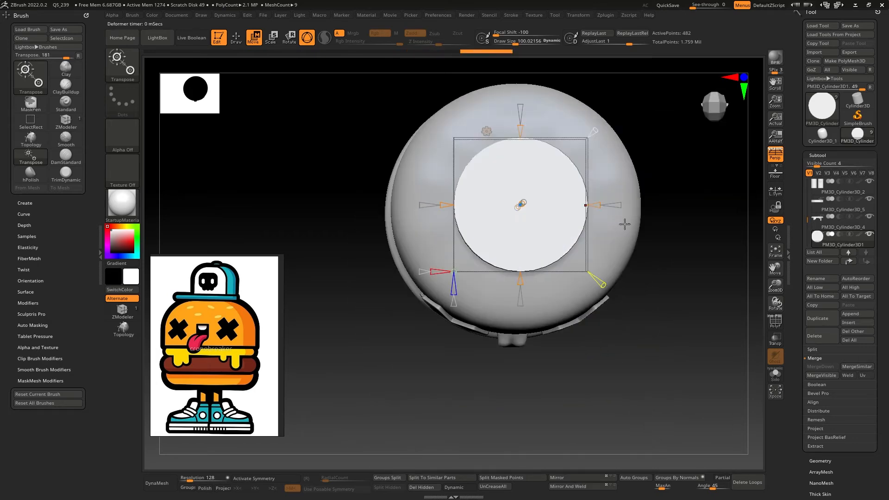
drag(521, 280, 521, 307)
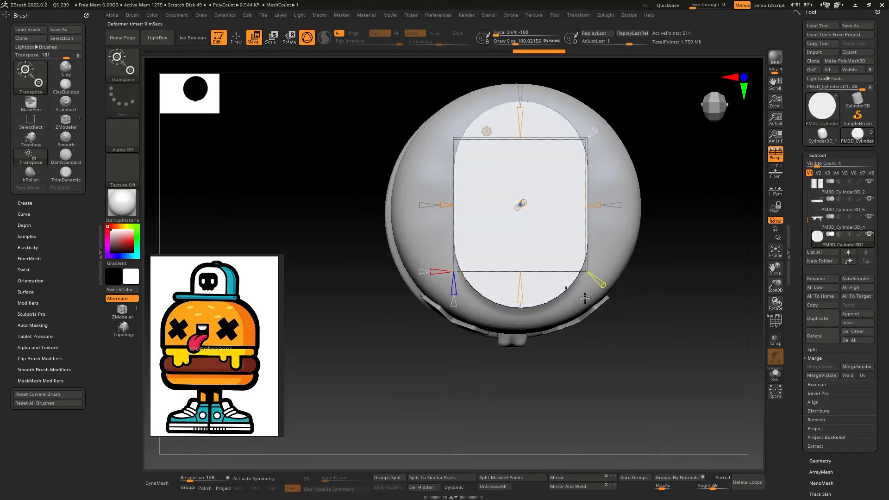
key(w)
drag(521, 257, 522, 284)
key(shift+f)
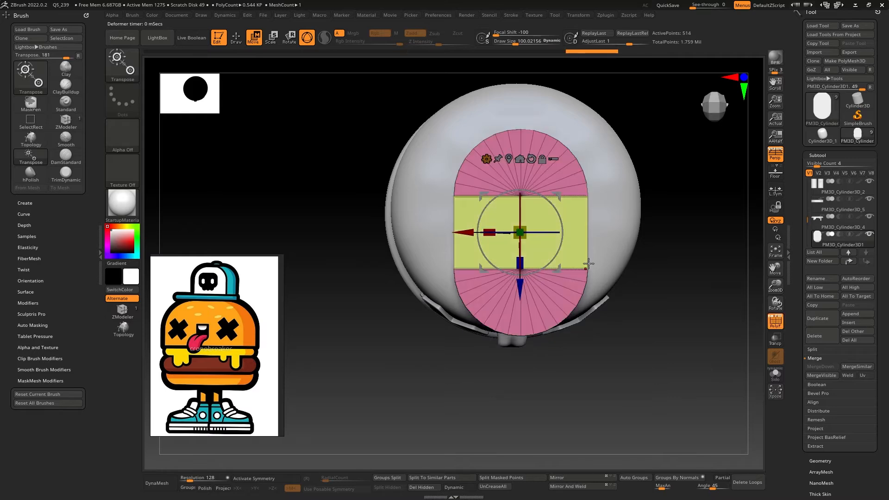
mouse_move(586, 264)
right_down()
mouse_move(584, 180)
mouse_move(611, 213)
mouse_move(650, 309)
right_up()
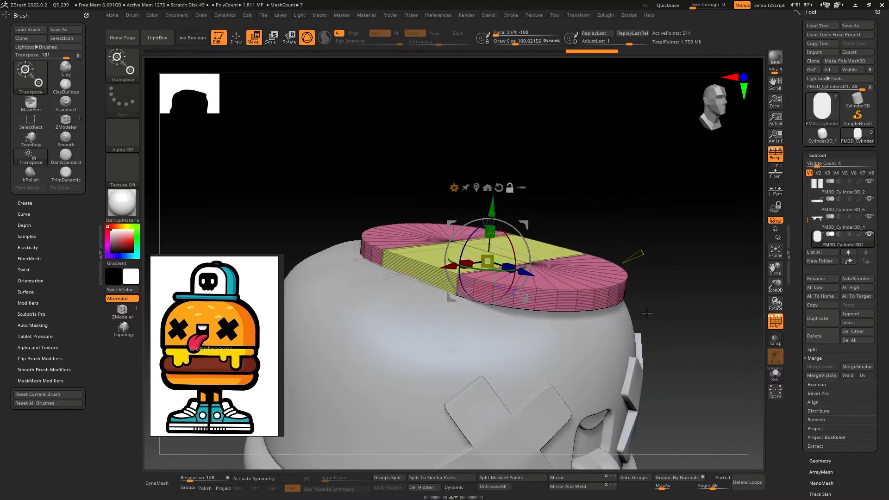
key(q)
right_drag(629, 252, 567, 279)
key(ctrl+z)
Step: Delete the disc's surplus edge loops and raise its upper face into the cap's crown using QMesh with Flat Island
click(746, 482)
key(space)
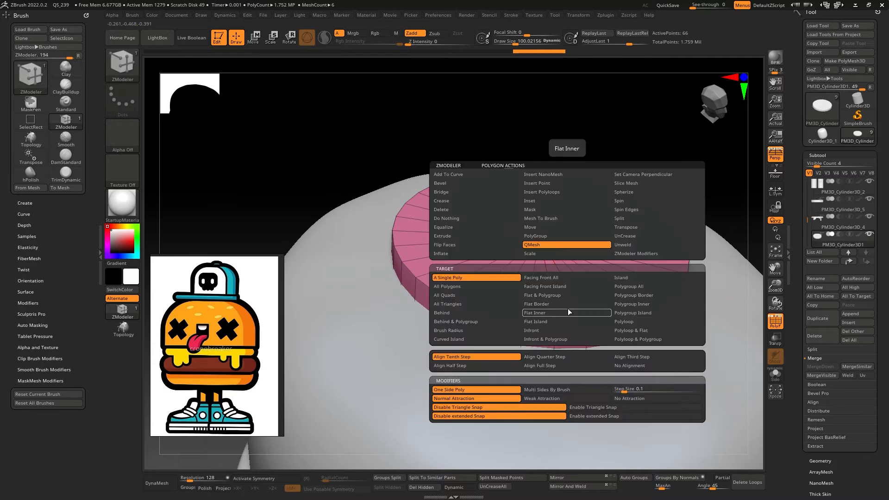
click(559, 324)
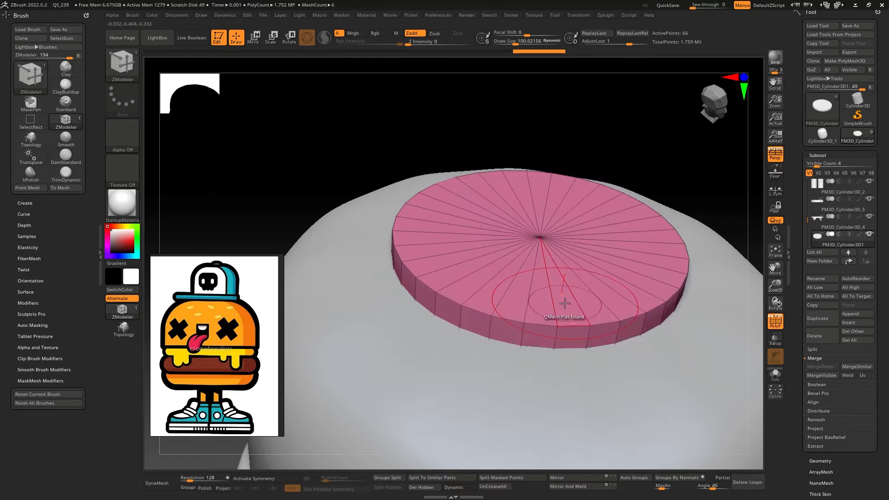
drag(565, 307, 584, 144)
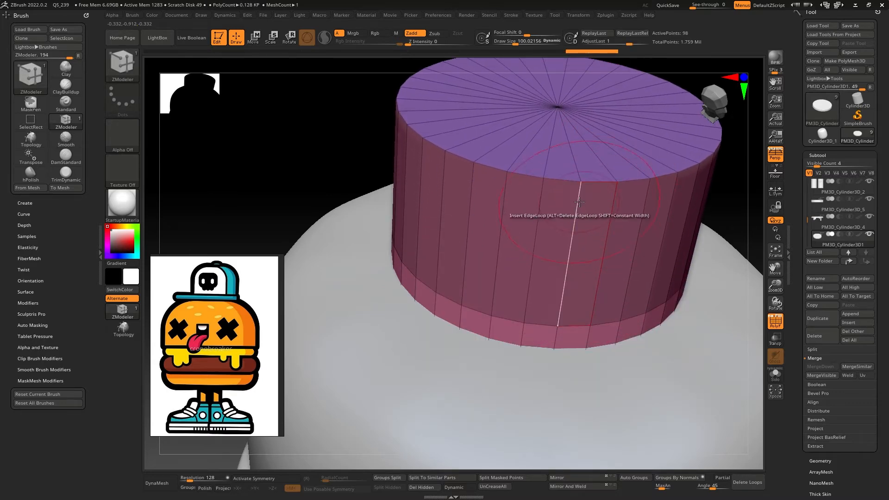
Step: Insert an edge loop near the crown's upper rim and mark the front faces of the cap's lowest band
ctrl+right_drag(590, 266, 477, 247)
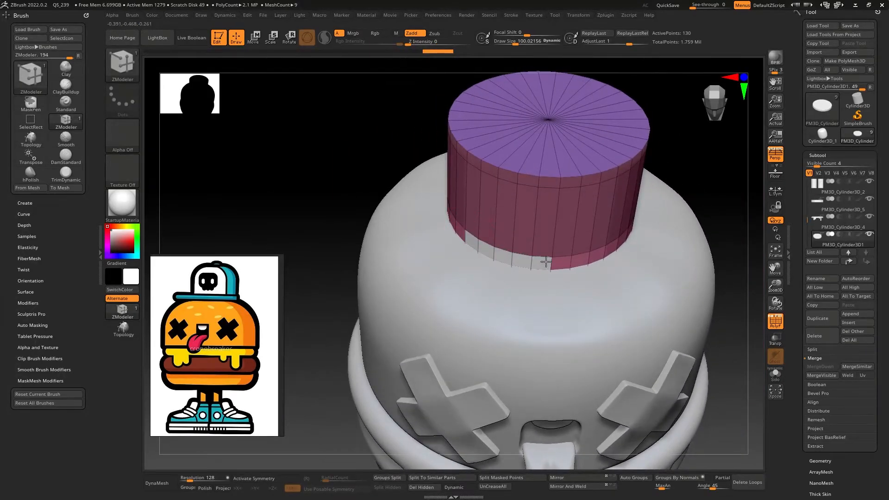
right_drag(620, 239, 523, 259)
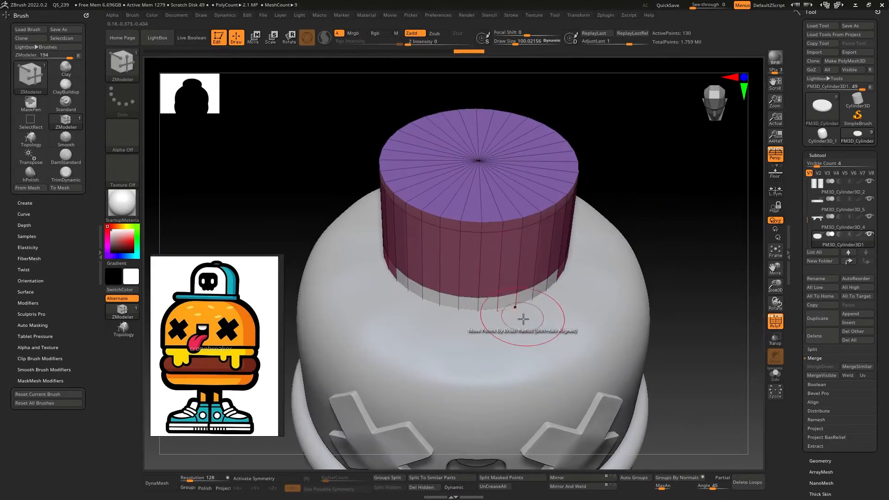
drag(519, 303, 529, 339)
key(ctrl+z)
Step: Set the QMesh target to A Single Poly and extrude the marked front faces of the cap slightly outward
key(space)
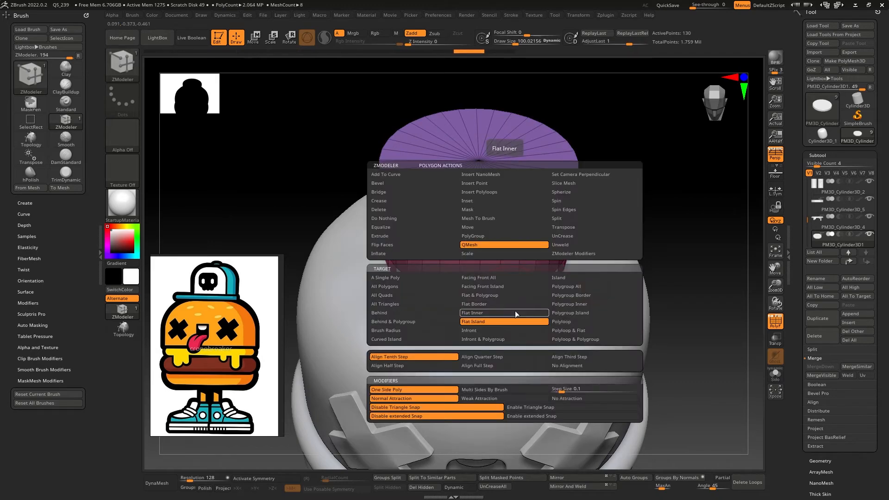
click(509, 313)
drag(507, 304, 540, 362)
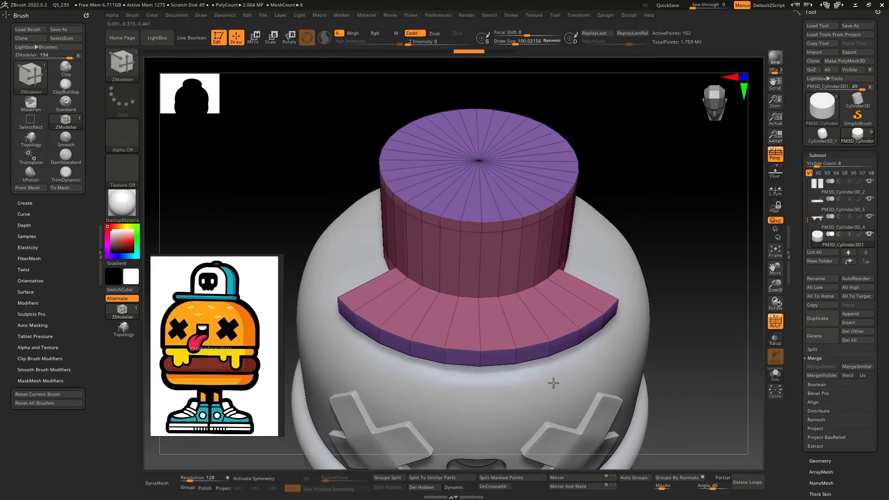
key(ctrl+z)
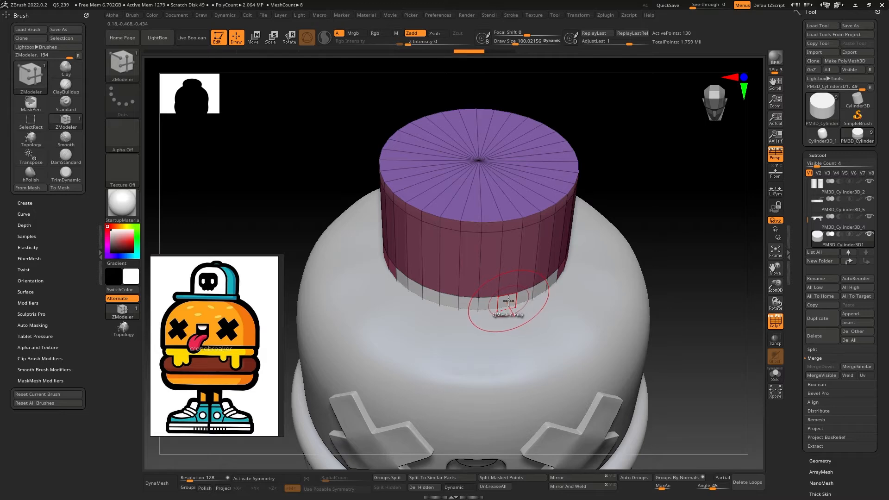
drag(508, 301, 517, 310)
shift+right_drag(545, 282, 532, 298)
Step: Try to QMesh the cap's purple front strip outward with the target set to Polygroup All
key(w)
mouse_move(492, 328)
right_down()
mouse_move(504, 297)
mouse_move(495, 329)
right_up()
key(q)
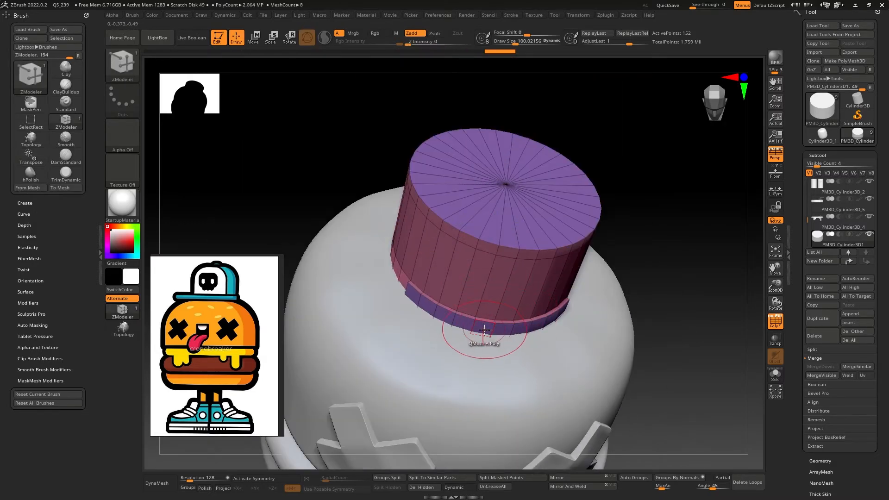
key(space)
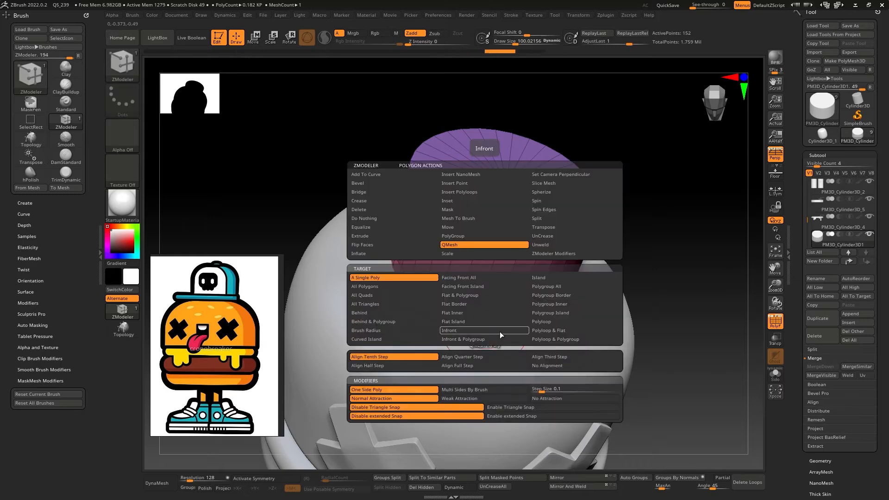
click(574, 287)
drag(496, 331, 499, 343)
key(ctrl+z)
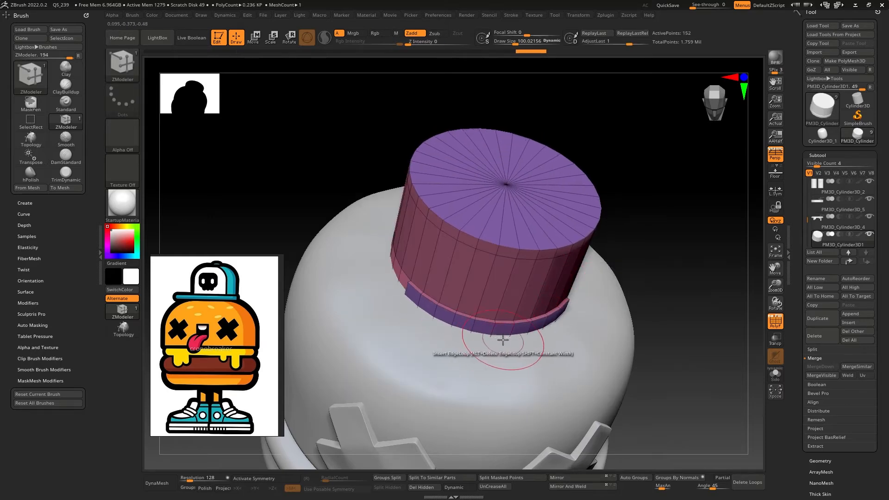
Step: Set the ZModeler polygon action for the cap's front strip to Transpose with Polygroup All
shift+right_drag(504, 339, 532, 293)
ctrl+right_drag(532, 292, 572, 285)
key(w)
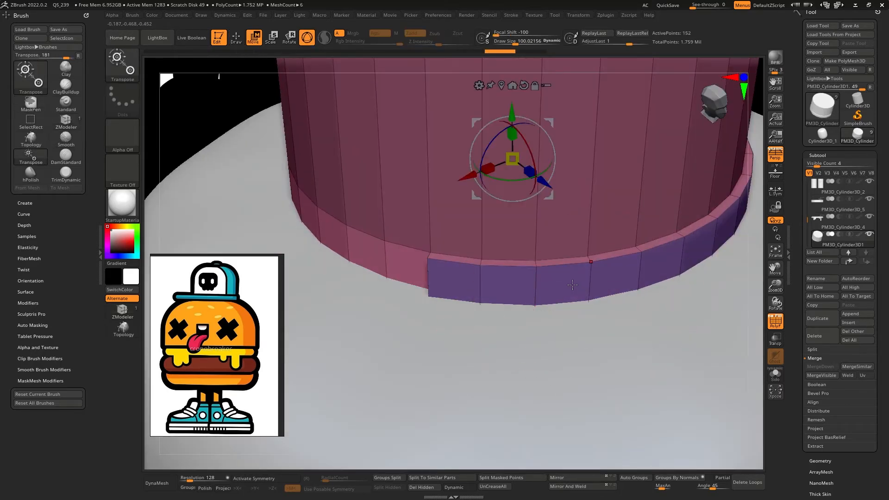
key(q)
key(space)
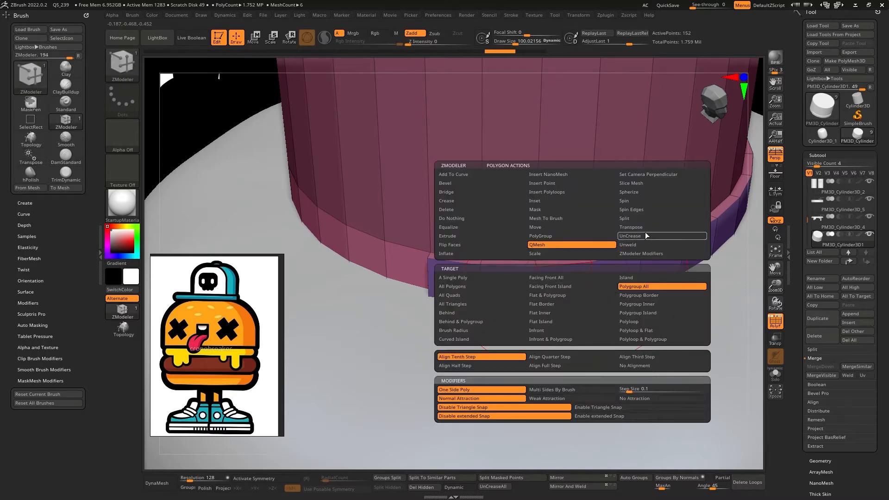
key(space)
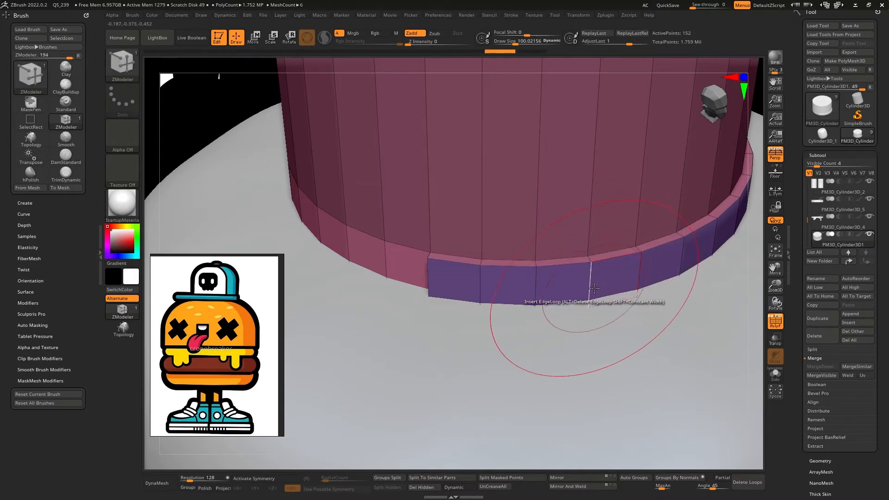
Step: Give the cap's top faces their own polygroup and isolate the purple front strip with Transpose Polygroup All
right_drag(594, 288, 518, 201)
key(space)
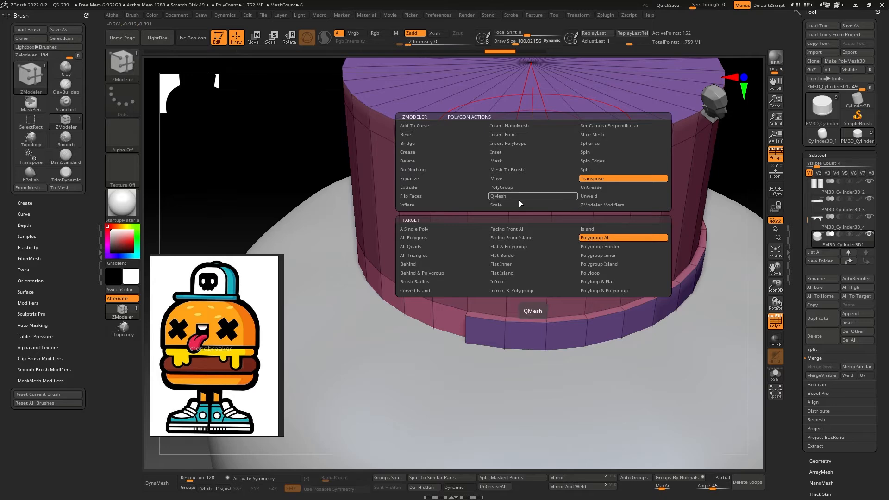
click(518, 197)
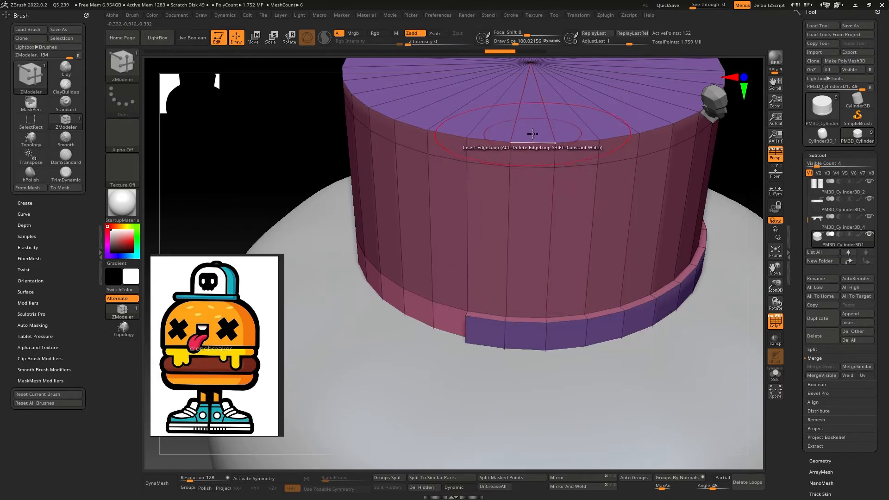
click(533, 134)
key(space)
key(w)
ctrl+click(600, 333)
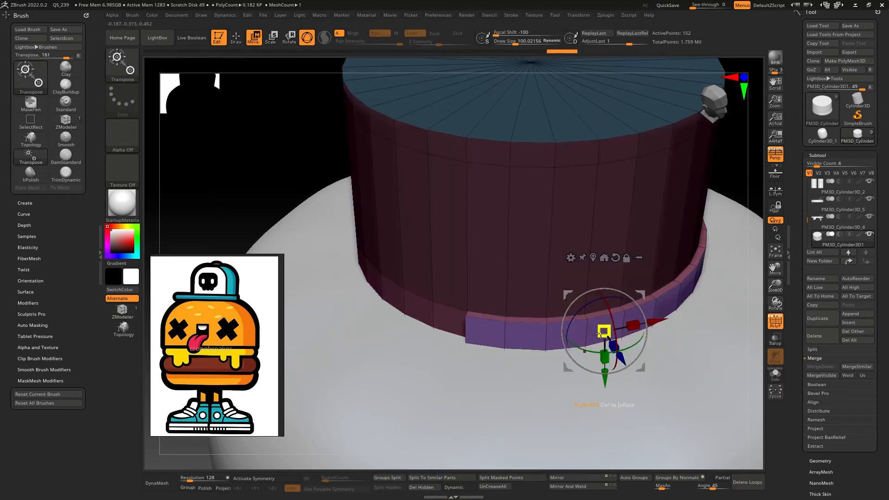
Step: Move the unmasked front strip forward to form the cap's brim, adjust its position and clear the mask
right_drag(640, 303, 583, 355)
drag(544, 372, 546, 347)
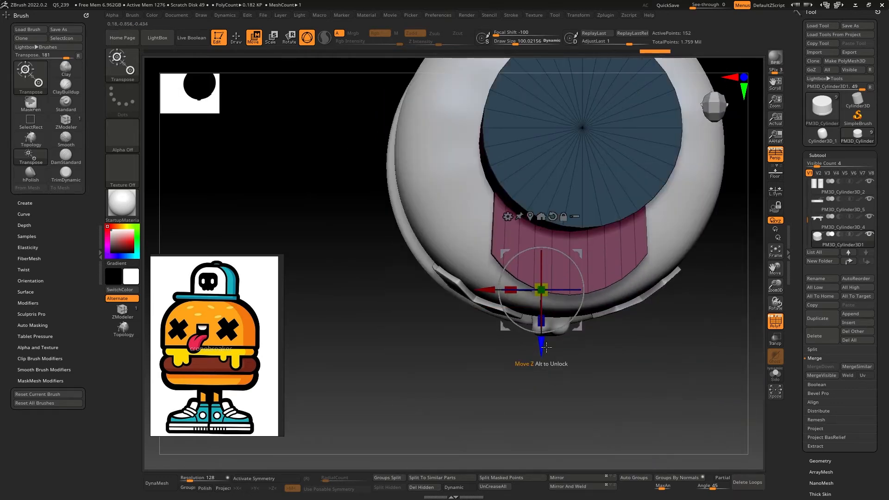
drag(509, 283, 517, 266)
right_drag(517, 267, 513, 296)
mouse_move(513, 297)
mouse_down()
mouse_move(520, 302)
mouse_move(509, 307)
mouse_up()
ctrl+drag(634, 263, 650, 265)
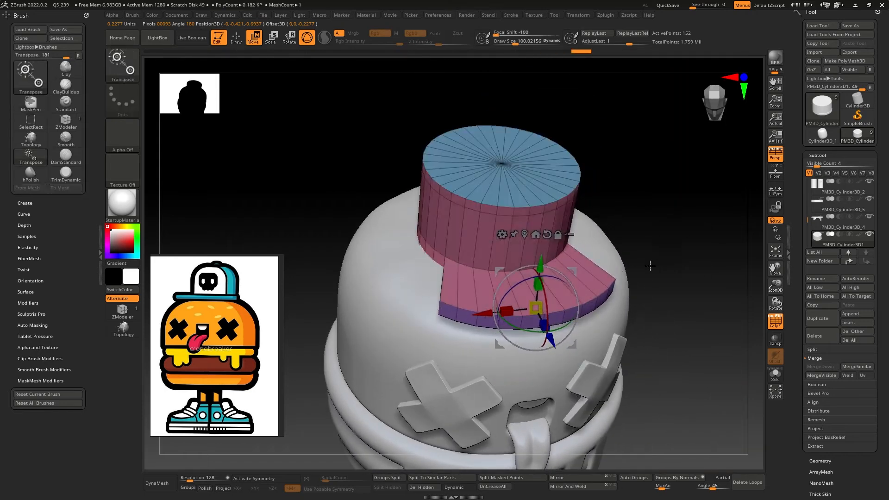
Step: Turn on dynamic subdivision for the cap and adjust its SmoothSubdiv level
mouse_move(674, 267)
right_down()
mouse_move(656, 212)
mouse_move(680, 273)
right_up()
key(q)
click(456, 487)
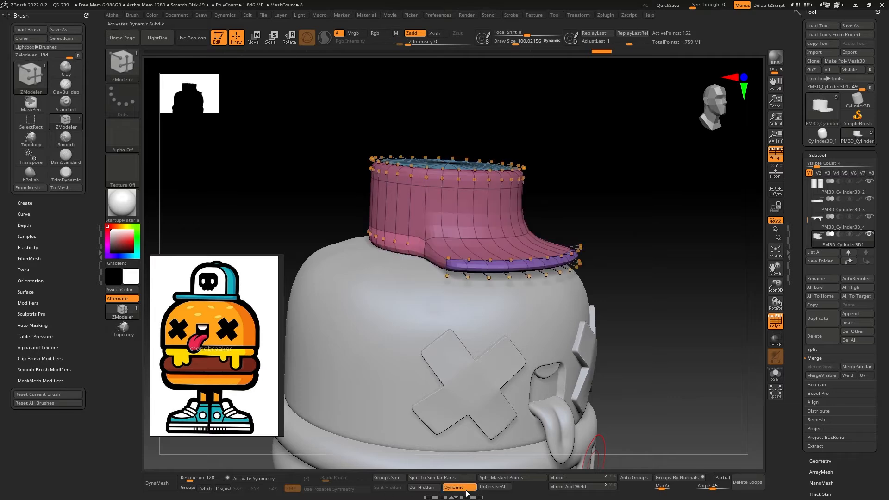
drag(802, 365, 804, 269)
click(820, 363)
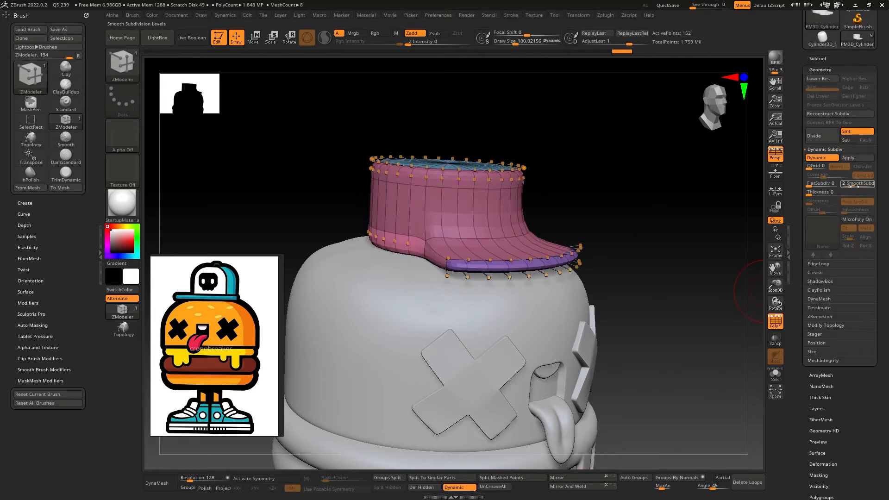
drag(854, 186, 861, 188)
Step: Insert supporting edge loops around the crown's base, the brim's edges and the crown's top rim
ctrl+right_drag(375, 216, 476, 280)
drag(438, 252, 440, 285)
right_drag(447, 356, 576, 359)
drag(569, 386, 583, 369)
ctrl+right_drag(610, 362, 604, 296)
right_drag(604, 296, 575, 224)
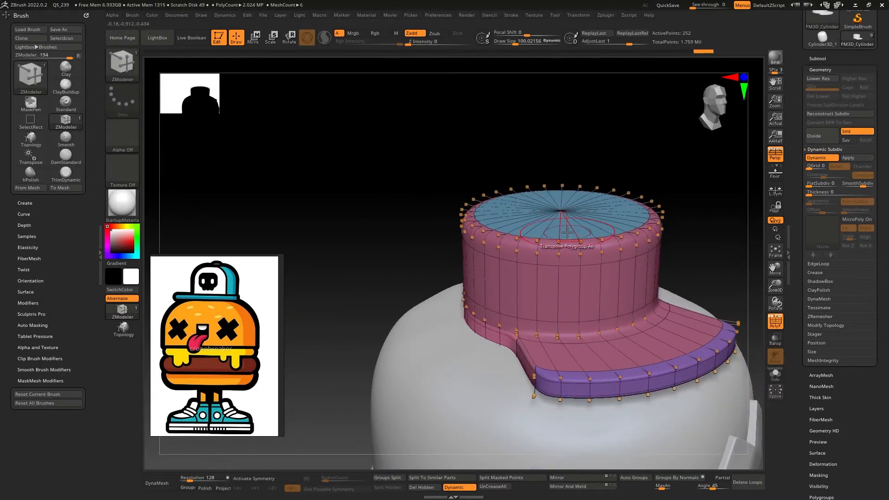
Step: Transpose the crown's top polygroup upward to make the crown taller and clear the mask
click(567, 231)
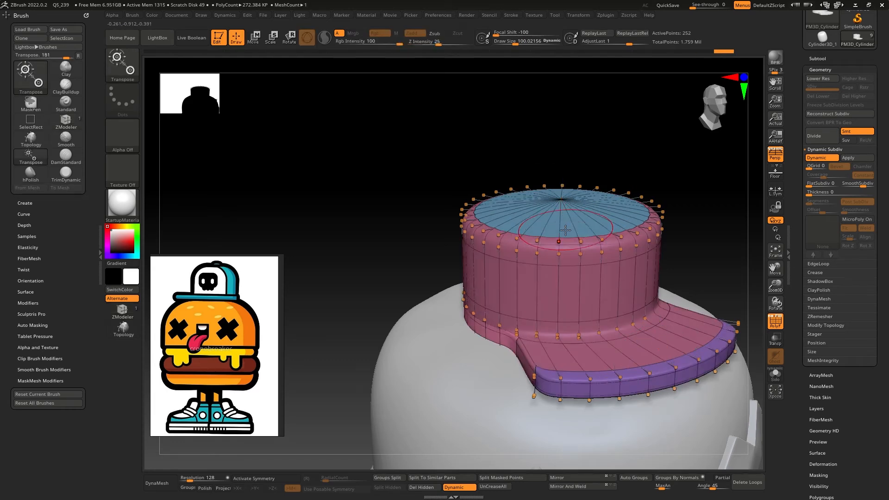
ctrl+click(566, 216)
drag(565, 173, 564, 117)
key(q)
ctrl+drag(686, 185, 708, 208)
shift+right_drag(713, 218, 694, 229)
key(w)
drag(631, 221, 723, 217)
key(q)
Step: Check the smoothed crown without the polyframe and insert a circular edge loop into its top faces
key(shift+f)
drag(722, 217, 670, 230)
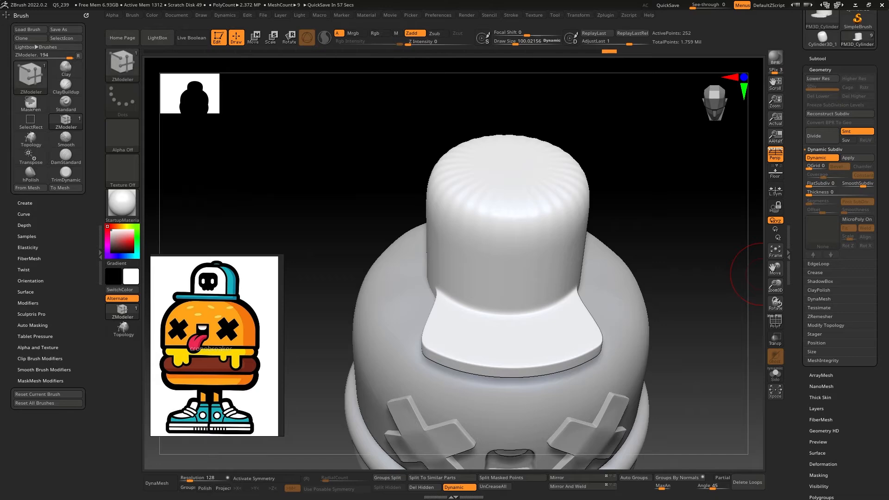
right_drag(509, 215, 526, 226)
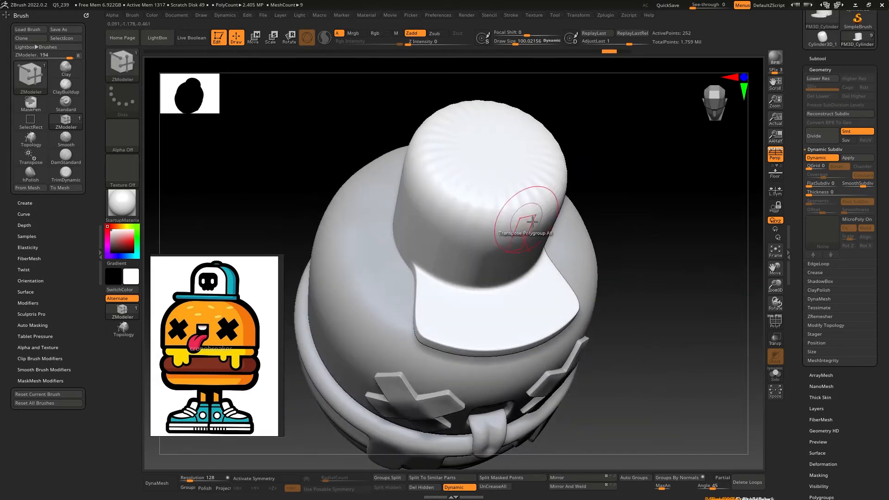
key(shift+f)
ctrl+right_drag(496, 190, 493, 179)
drag(494, 179, 495, 129)
shift+right_drag(495, 129, 509, 194)
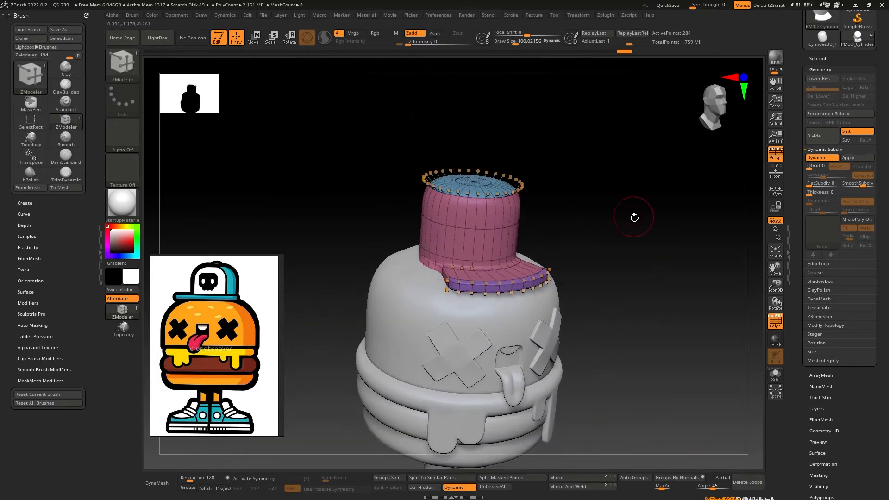
Step: Assign the whole cap to a single polygroup and turn off its dynamic subdivision
key(shift+f)
mouse_move(653, 269)
right_down()
mouse_move(662, 284)
mouse_move(647, 237)
mouse_move(639, 284)
mouse_move(561, 204)
mouse_move(574, 273)
mouse_move(671, 285)
right_up()
click(775, 324)
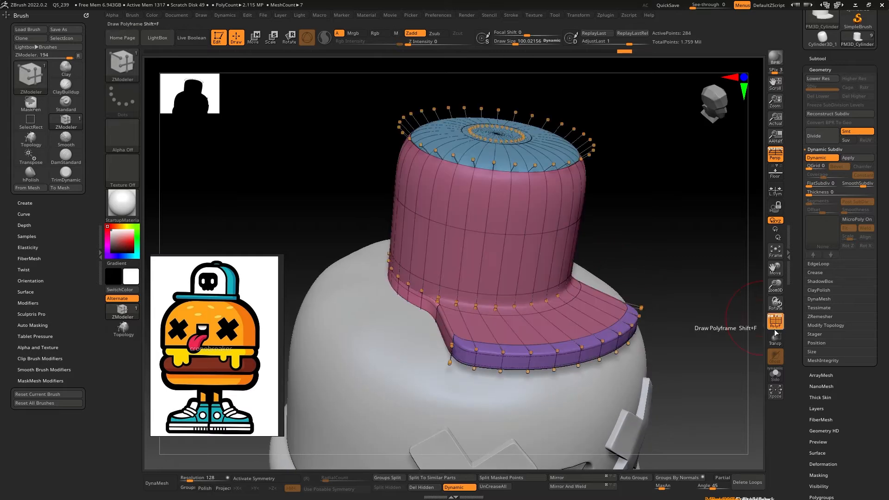
right_drag(499, 293, 493, 301)
key(ctrl+w)
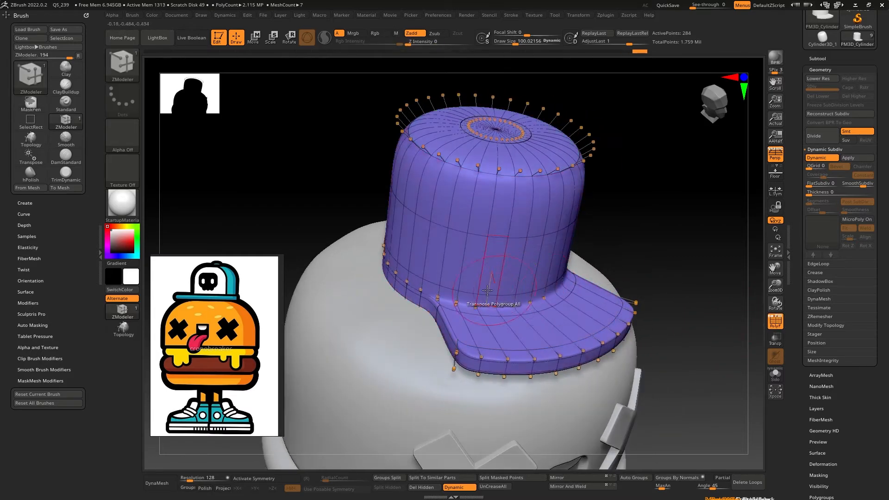
click(454, 490)
Step: Try to mark the crown's front faces above the brim as a separate panel and preview them with dynamic subdivision
ctrl+right_drag(463, 310, 467, 264)
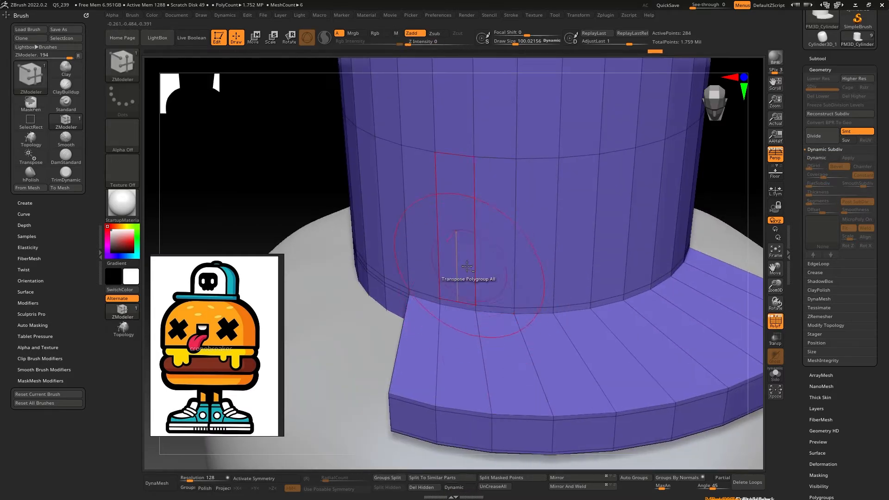
alt+right_drag(466, 174, 459, 267)
drag(420, 214, 557, 217)
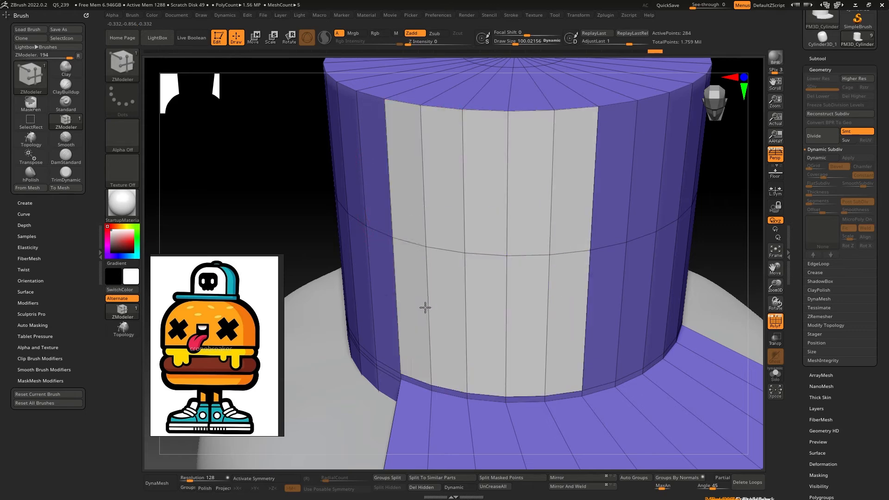
right_drag(425, 307, 579, 218)
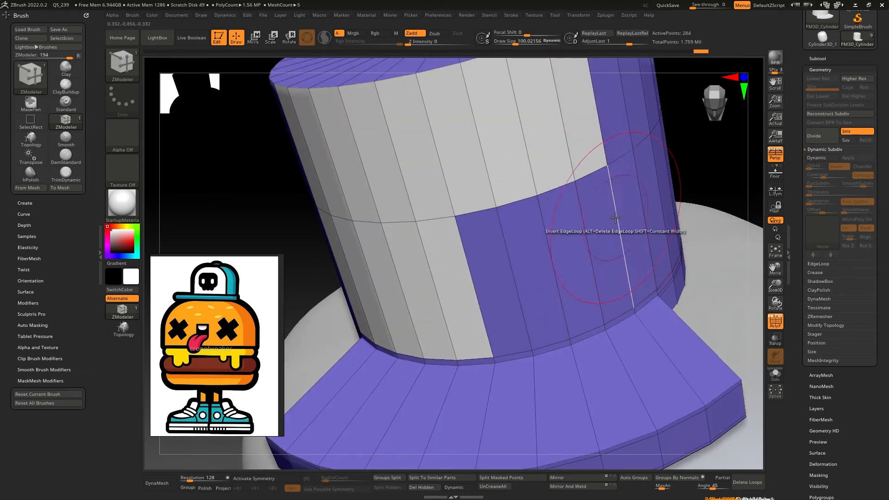
drag(615, 218, 524, 309)
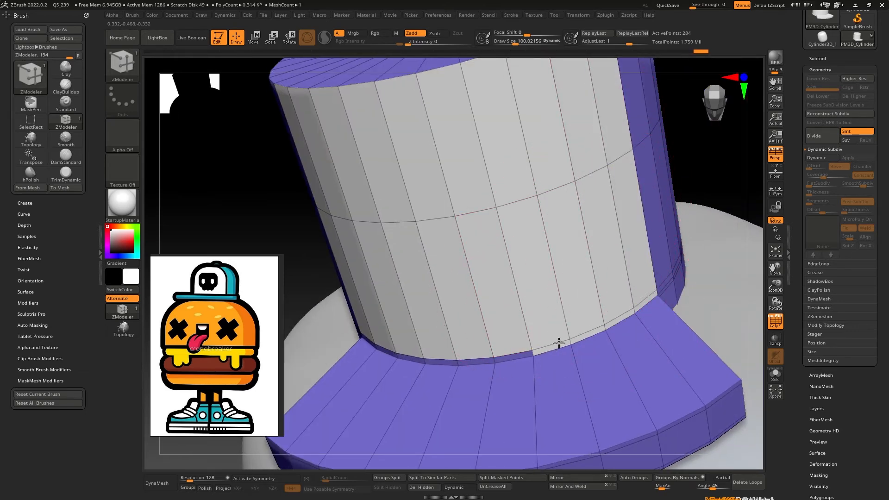
right_drag(390, 343, 365, 343)
right_drag(445, 355, 506, 307)
click(458, 487)
mouse_move(517, 338)
right_down()
mouse_move(500, 324)
mouse_move(513, 370)
mouse_move(546, 372)
mouse_move(506, 333)
right_up()
Step: Undo the marking of the crown's front faces
key(ctrl+z)
key(ctrl+z)
key(ctrl+z)
key(ctrl+z)
key(ctrl+z)
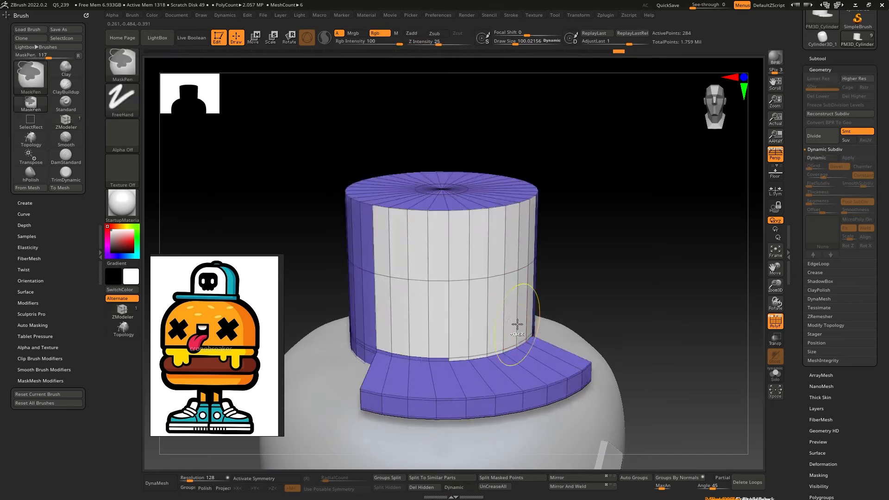
shift+right_drag(705, 285, 496, 241)
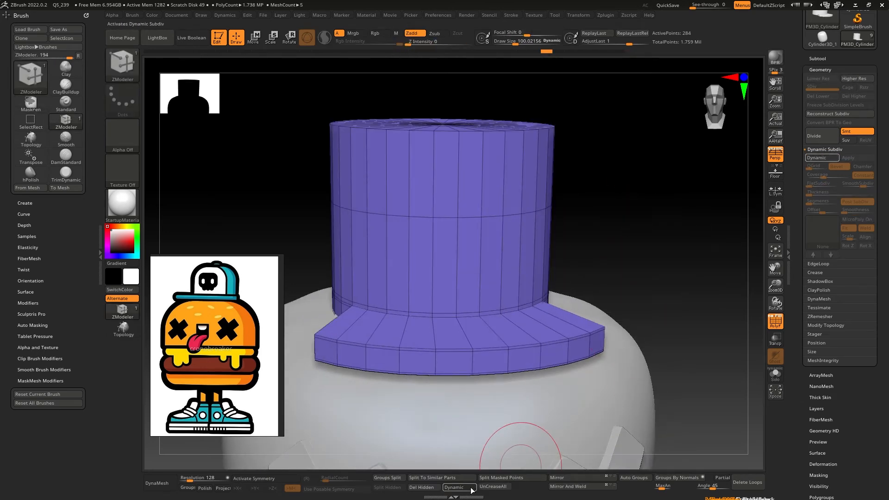
Step: Turn on dynamic subdivision for the cap, hide the polyframe and apply the smoothing as real subdivision levels
key(d)
right_drag(673, 252, 661, 246)
click(779, 325)
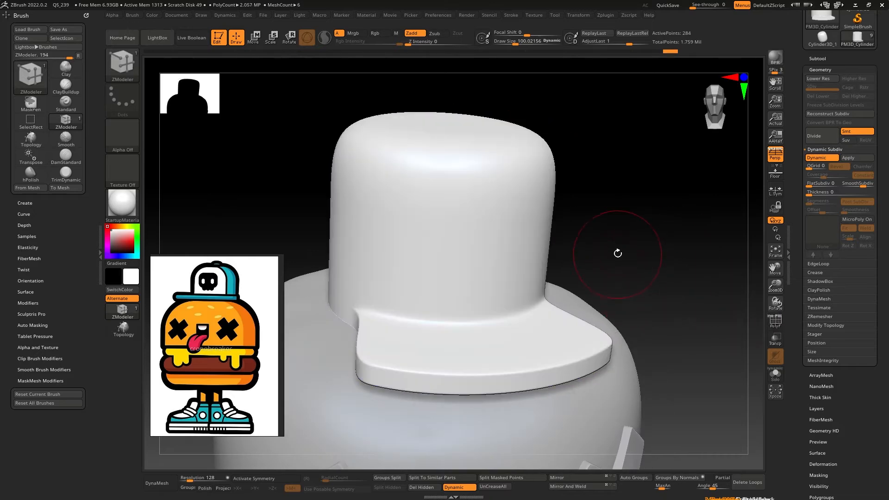
click(857, 158)
mouse_move(457, 250)
shift+right_down()
mouse_move(448, 254)
mouse_move(462, 254)
shift+right_up()
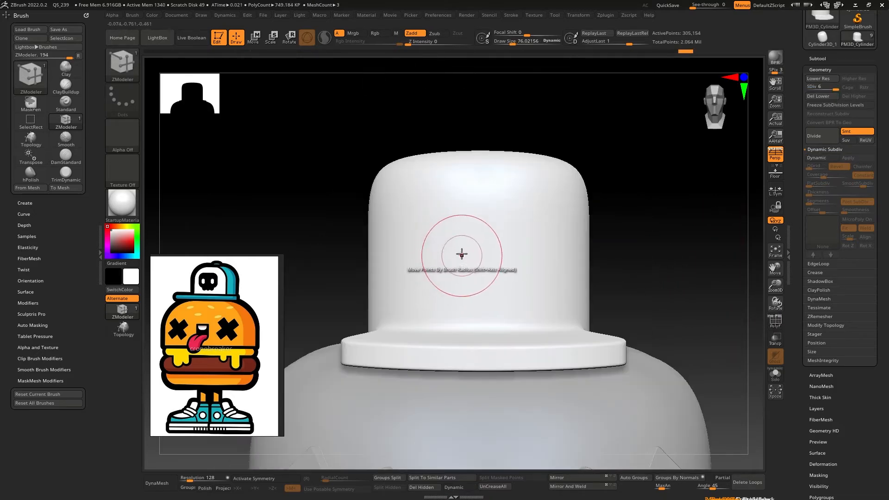
Step: Paint a skull mask with eye holes and teeth on the crown's front using X symmetry and draw size about 24
key(bracketleft)
key(bracketleft)
key(bracketleft)
key(bracketleft)
key(bracketleft)
ctrl+drag(505, 204, 423, 207)
key(ctrl+z)
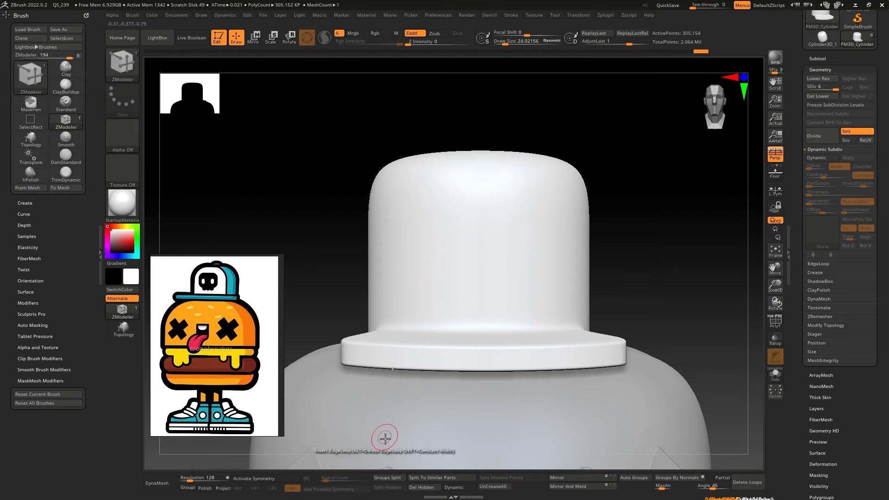
click(264, 481)
ctrl+drag(492, 204, 431, 212)
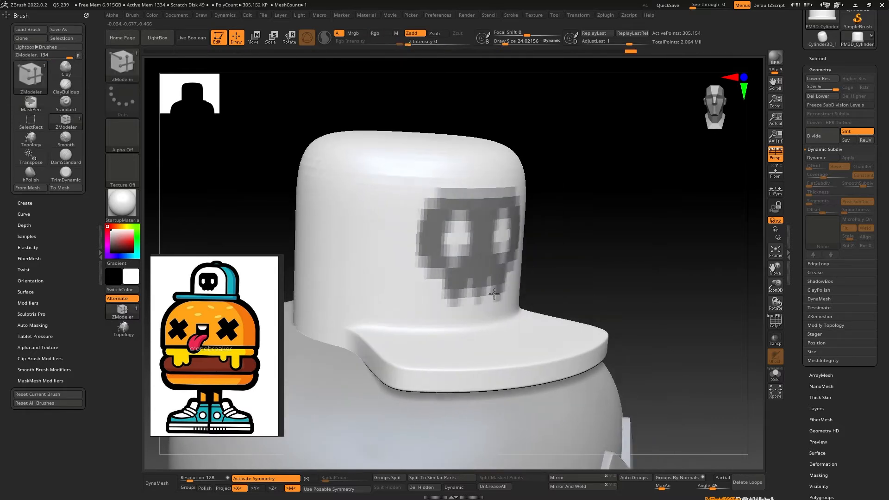
Step: Extract the skull mask from the cap with a thickness of 0.02 and accept it as a new subtool
click(817, 59)
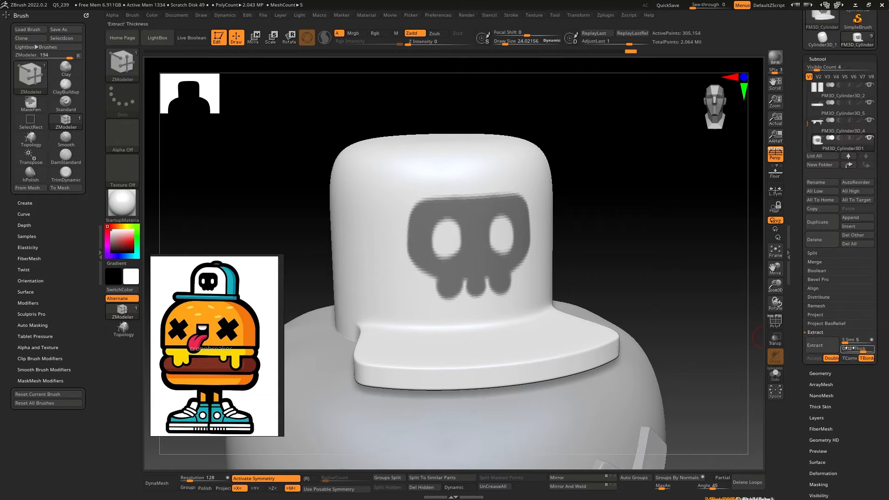
click(822, 346)
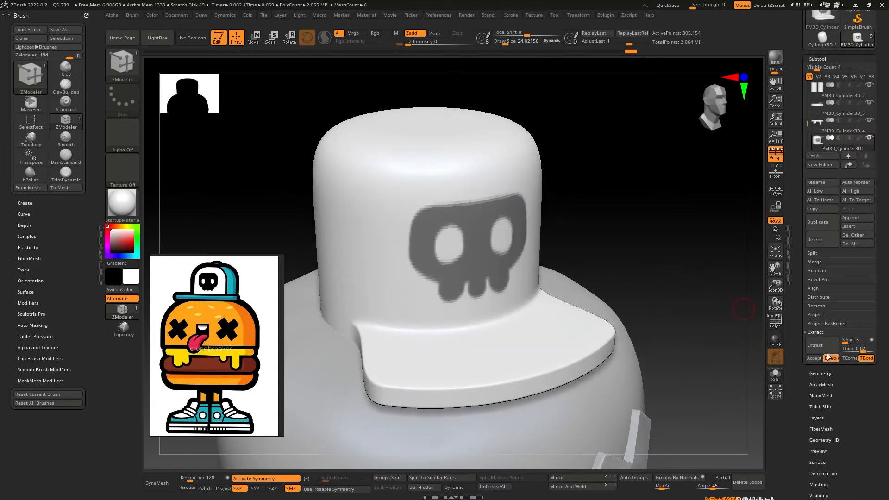
click(819, 348)
drag(858, 346, 856, 348)
click(822, 345)
click(822, 345)
click(853, 348)
text(0.02)
key(Return)
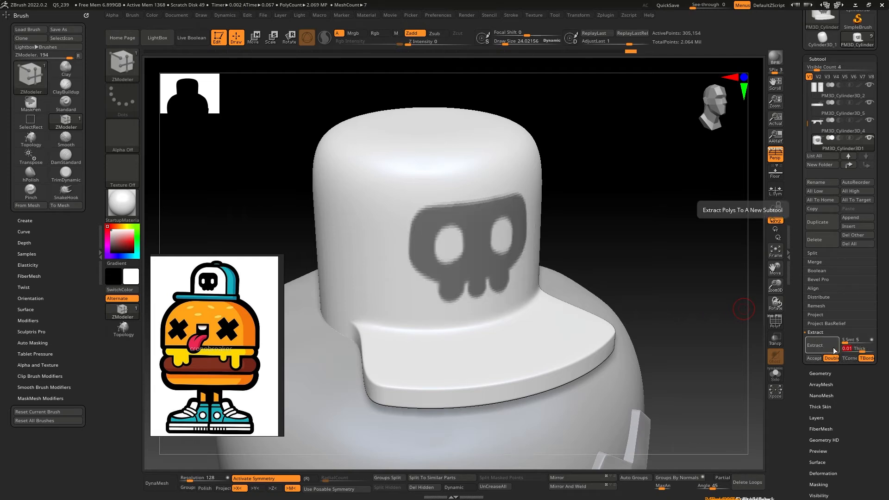
click(823, 345)
click(814, 358)
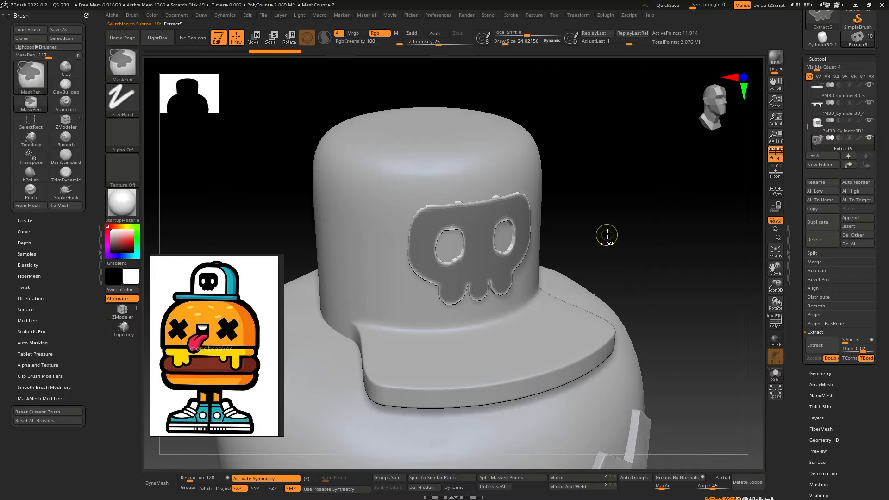
Step: Clear the mask on the extracted skull, show its polyframe and open the Deformation settings
drag(604, 234, 607, 296)
key(shift+f)
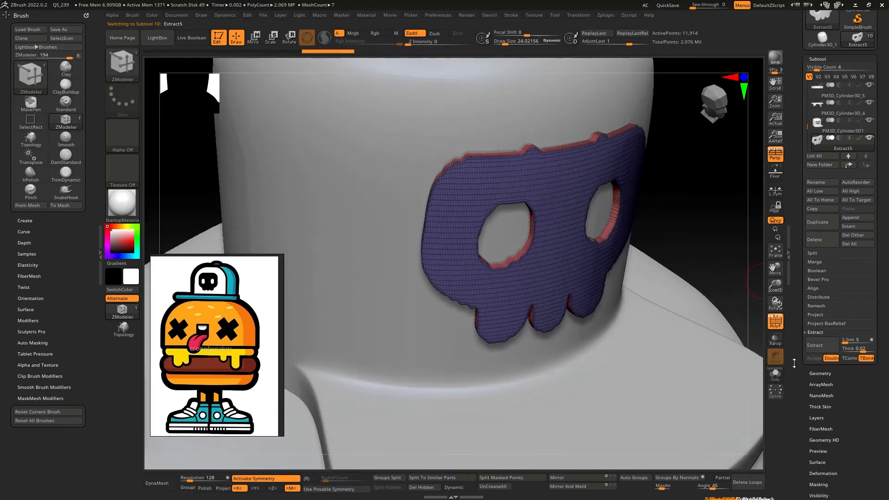
click(817, 59)
click(823, 144)
scroll(797, 229, up, 1)
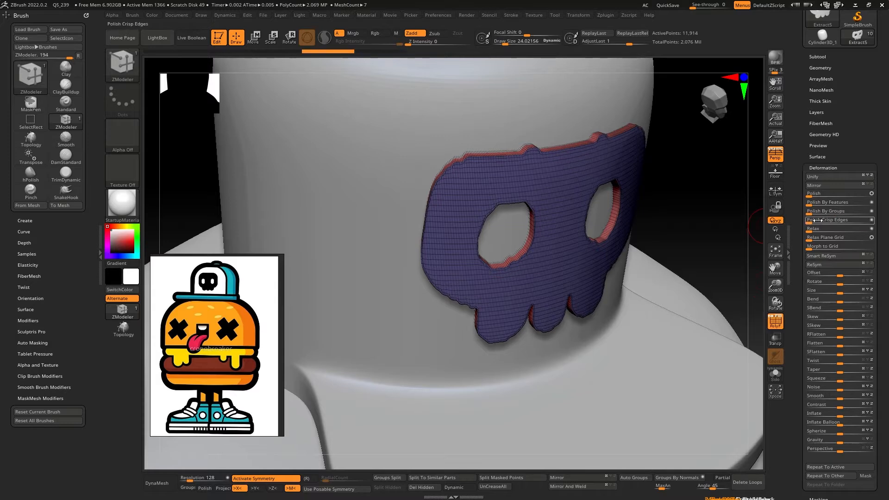
Step: Try a strong Polish By Groups on the skull to smooth its jagged outline
click(832, 211)
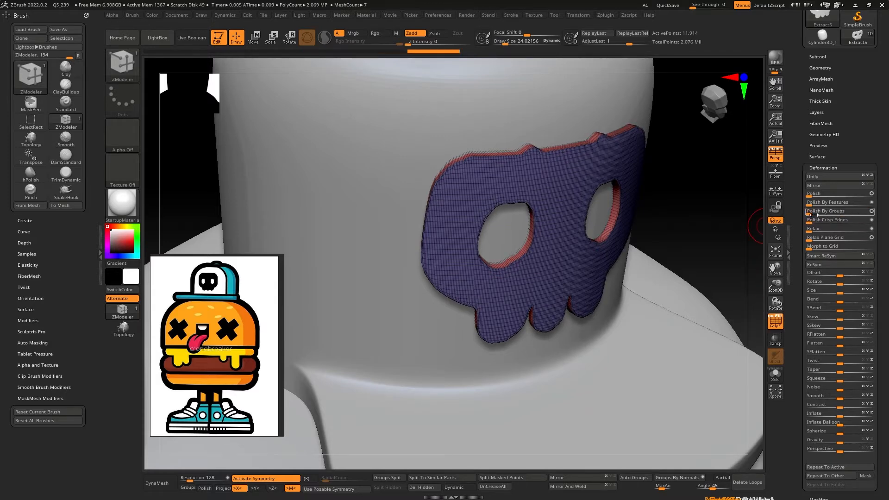
drag(814, 214, 846, 214)
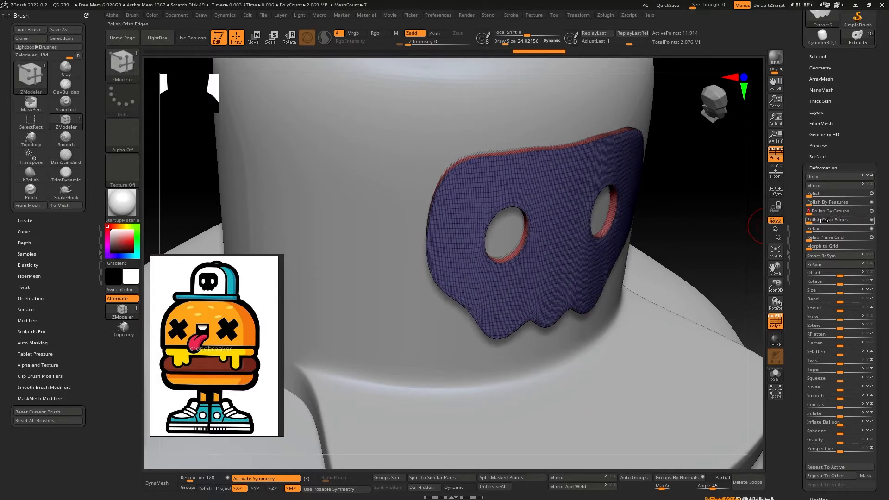
mouse_move(706, 248)
mouse_down()
mouse_move(651, 238)
mouse_move(691, 245)
mouse_up()
key(ctrl+z)
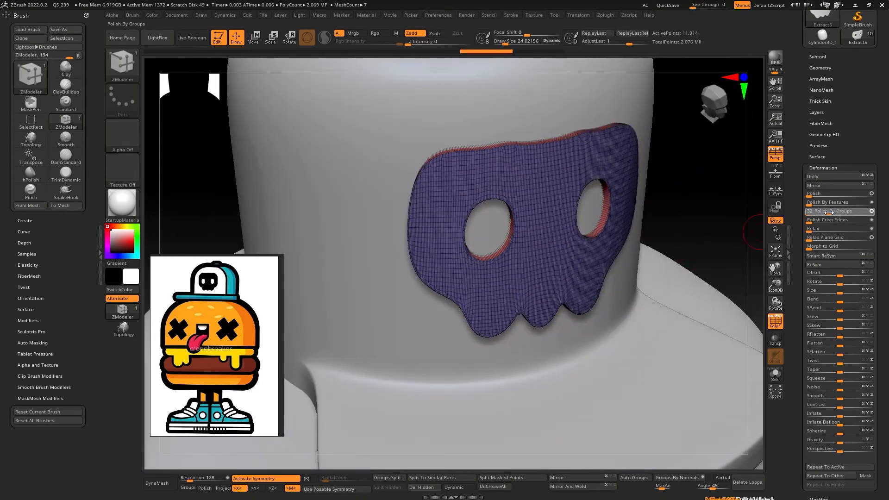
Step: Polish the extracted skull further with Polish Crisp Edges and Polish By Groups after comparing it with the previous state
shift+drag(722, 274, 525, 226)
right_drag(546, 171, 509, 220)
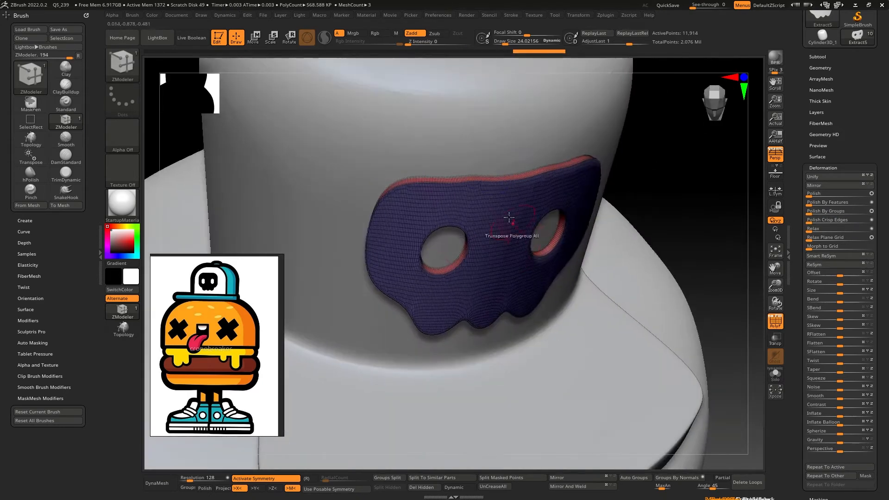
key(ctrl+z)
key(ctrl+shift+z)
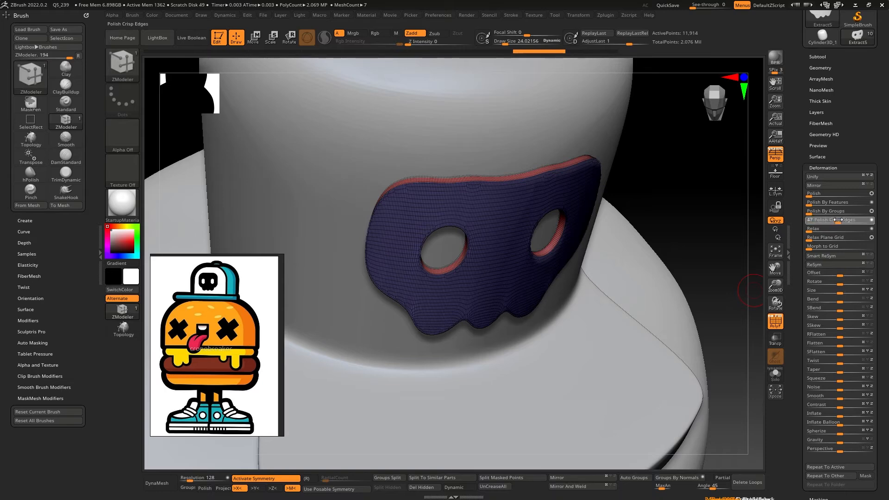
drag(827, 212, 833, 211)
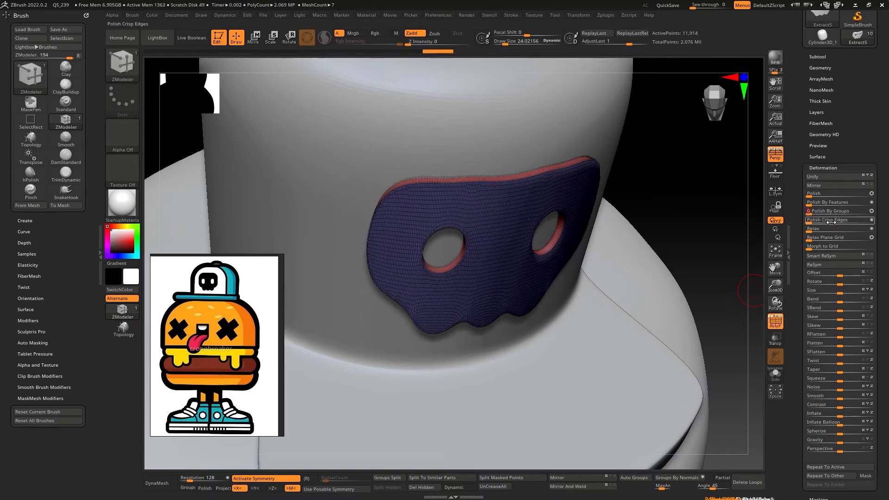
Step: Pull the skull's lower cheeks inward above the teeth using the Move brush at draw size about 73
shift+right_drag(503, 304, 488, 255)
right_drag(456, 227, 489, 245)
right_drag(450, 295, 435, 302)
key(b)
key(m)
key(v)
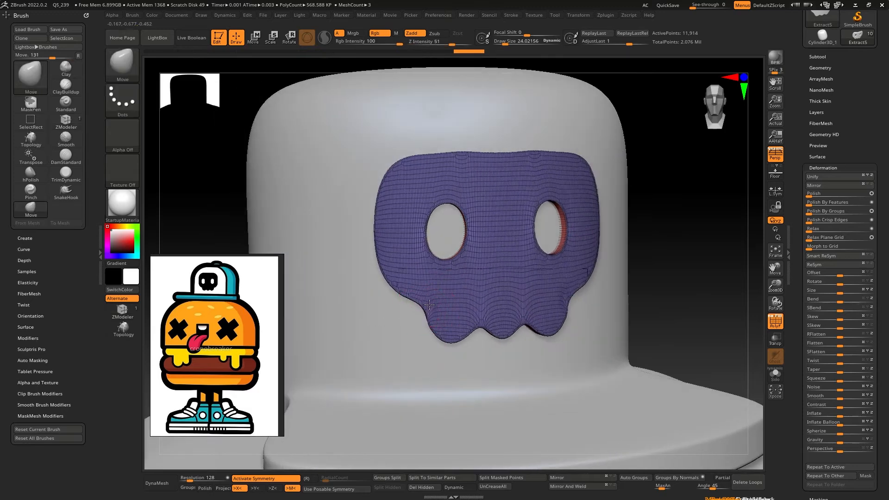
key(space)
drag(425, 315, 452, 289)
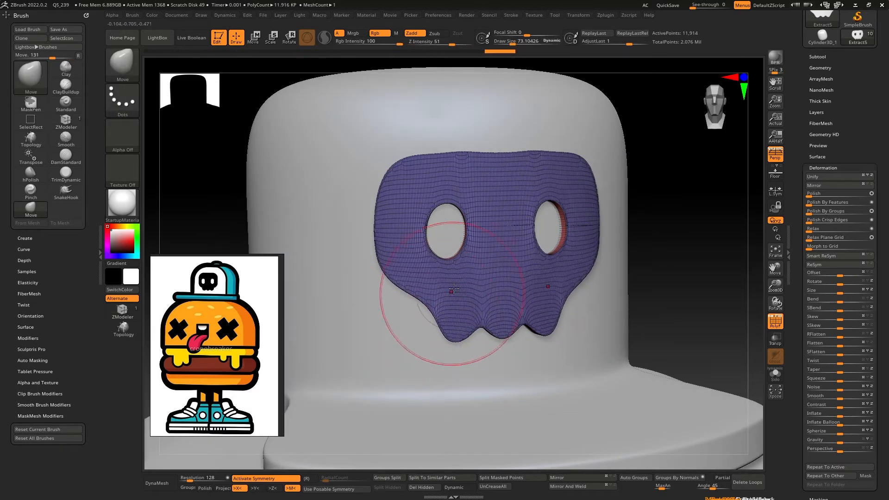
Step: Raise the skull's top edge into a gentle arch and stretch its eye holes slightly upward
mouse_move(503, 151)
mouse_down()
mouse_move(503, 143)
mouse_move(450, 145)
mouse_up()
right_drag(435, 168, 448, 187)
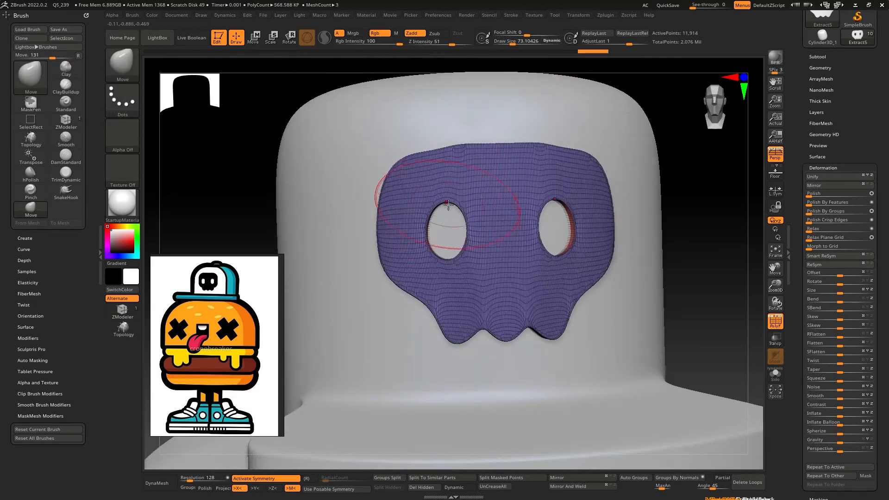
drag(447, 203, 449, 193)
mouse_move(450, 193)
right_down()
mouse_move(482, 187)
mouse_move(451, 187)
right_up()
Step: Reshape the skull's teeth with the Move brush at draw size about 21 and hide the polyframe
mouse_move(452, 188)
ctrl+right_down()
mouse_move(468, 155)
mouse_move(466, 228)
ctrl+right_up()
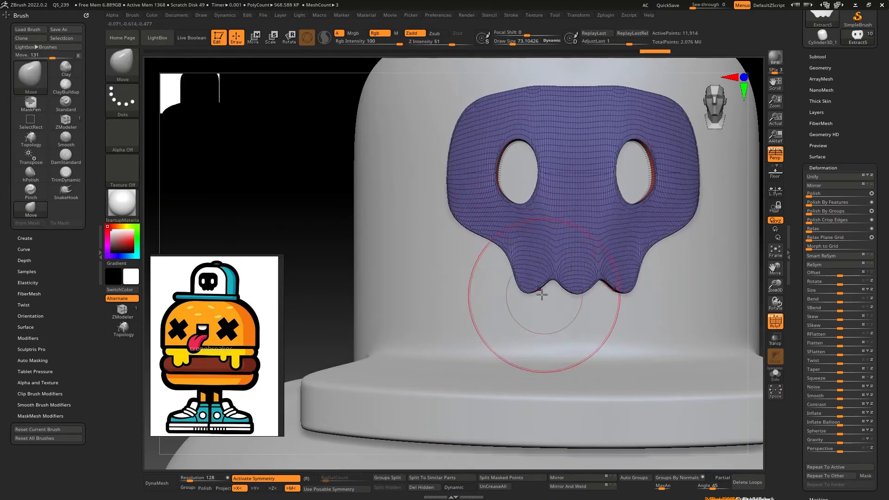
key(space)
drag(576, 290, 569, 289)
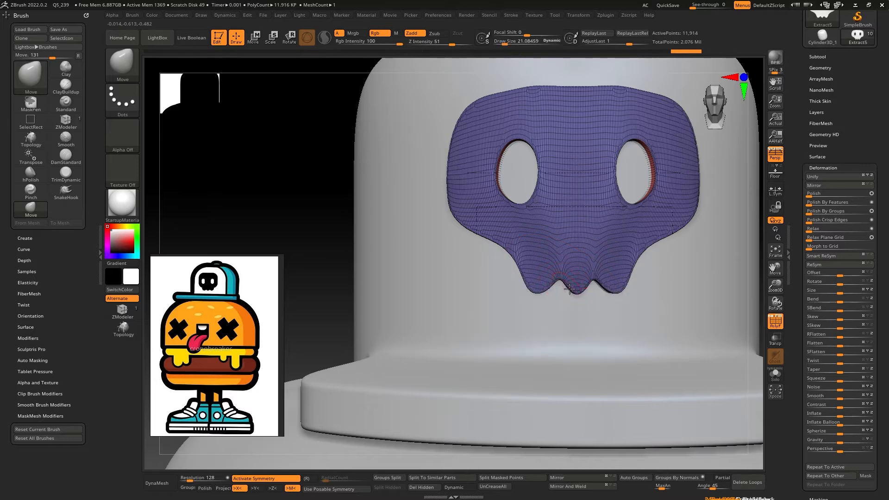
mouse_move(551, 291)
right_down()
mouse_move(585, 284)
mouse_move(553, 283)
right_up()
mouse_move(553, 282)
ctrl+right_down()
mouse_move(538, 205)
mouse_move(528, 231)
mouse_move(555, 253)
mouse_move(558, 277)
mouse_move(532, 273)
ctrl+right_up()
click(776, 321)
Step: Refine the skull's cheek and jaw outline with the Move brush at draw size about 51
right_drag(674, 296, 591, 316)
mouse_move(535, 285)
right_down()
mouse_move(530, 264)
mouse_move(493, 278)
right_up()
key(ctrl+z)
key(space)
drag(517, 287, 523, 288)
right_drag(537, 285, 516, 286)
mouse_move(503, 295)
mouse_down()
mouse_move(520, 286)
mouse_move(508, 284)
mouse_up()
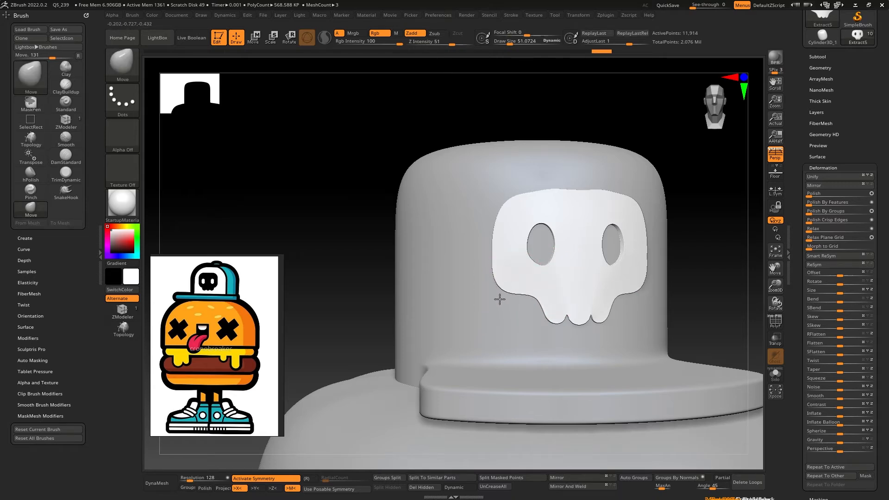
mouse_move(499, 299)
right_down()
mouse_move(535, 296)
mouse_move(496, 295)
right_up()
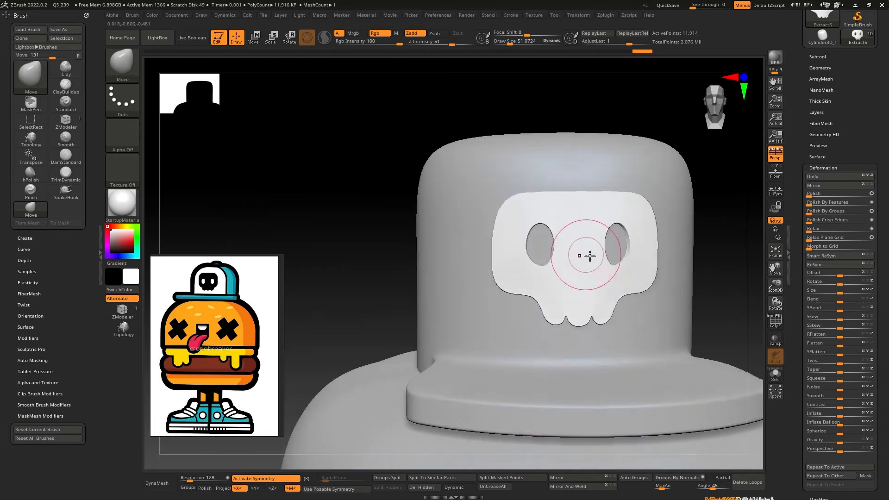
Step: Quick-save the project and review the whole burger character with its skull cap
right_drag(586, 252, 667, 43)
click(668, 5)
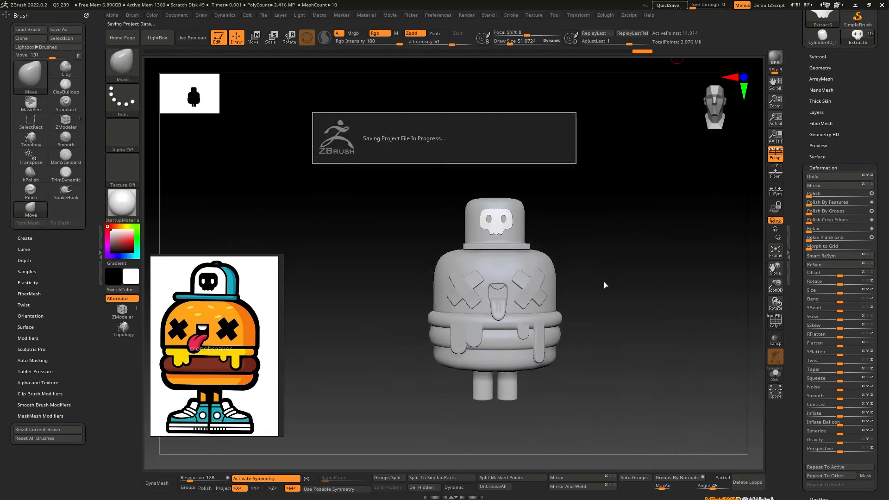
alt+right_drag(626, 280, 633, 238)
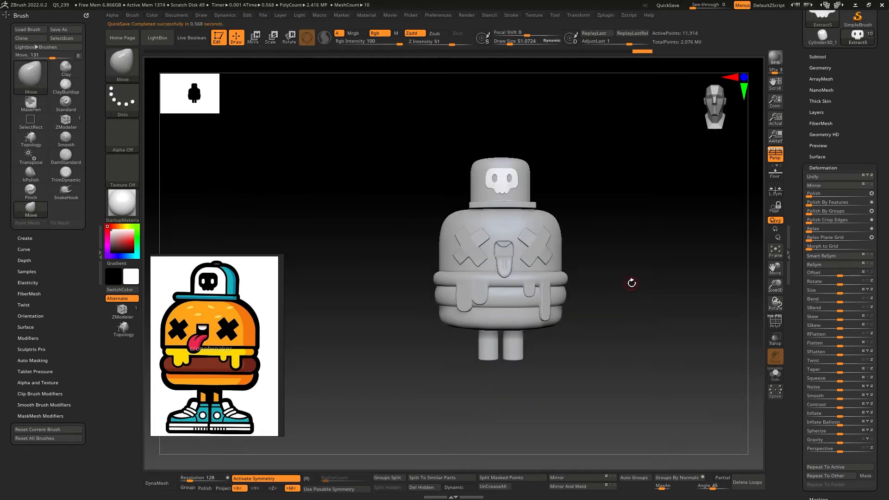
right_drag(621, 319, 660, 319)
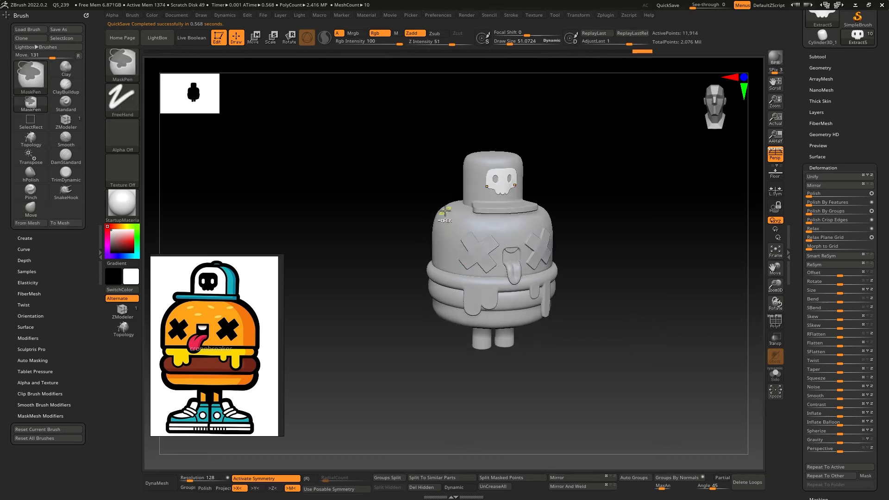
Step: Mask scattered oval sesame-seed spots on the top bun with symmetry off and draw size about 15
alt+click(555, 320)
mouse_move(446, 210)
ctrl+right_down()
mouse_move(555, 320)
mouse_move(574, 321)
ctrl+right_up()
key(space)
drag(601, 322, 585, 321)
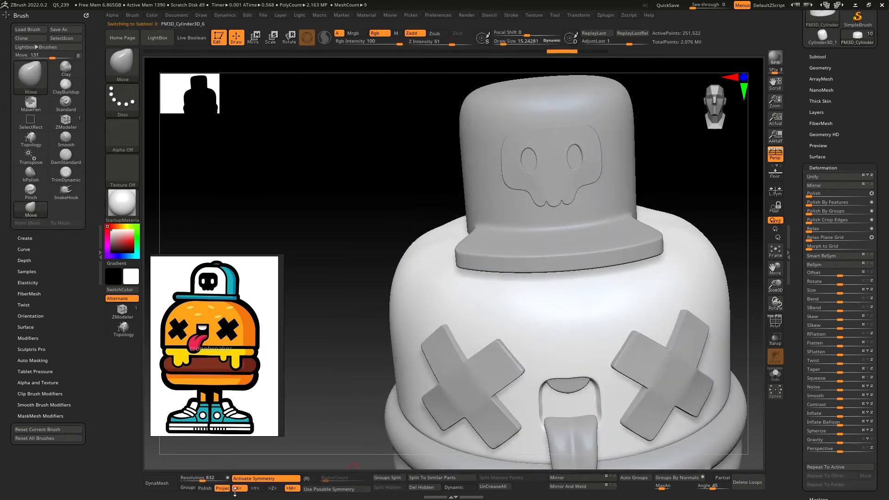
key(x)
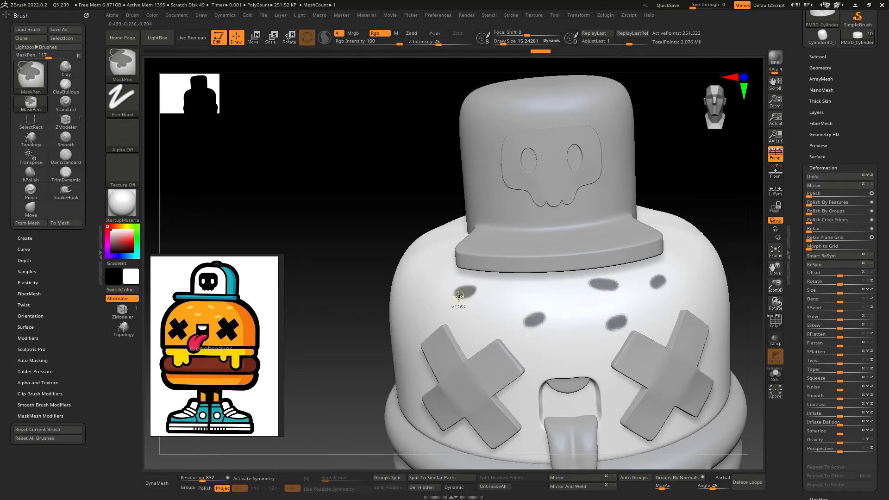
right_drag(412, 293, 696, 245)
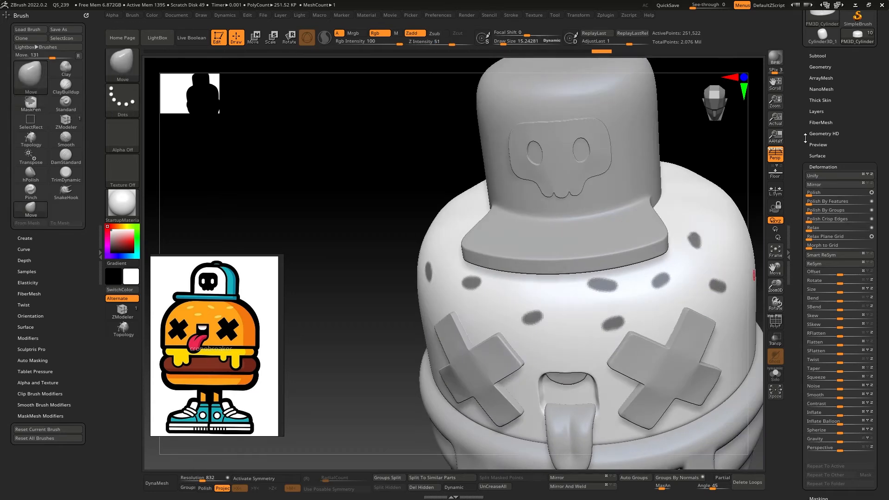
Step: Extract the masked seeds from the bun with a thickness of 0.02 and accept them as a new subtool
click(817, 57)
click(827, 330)
click(854, 333)
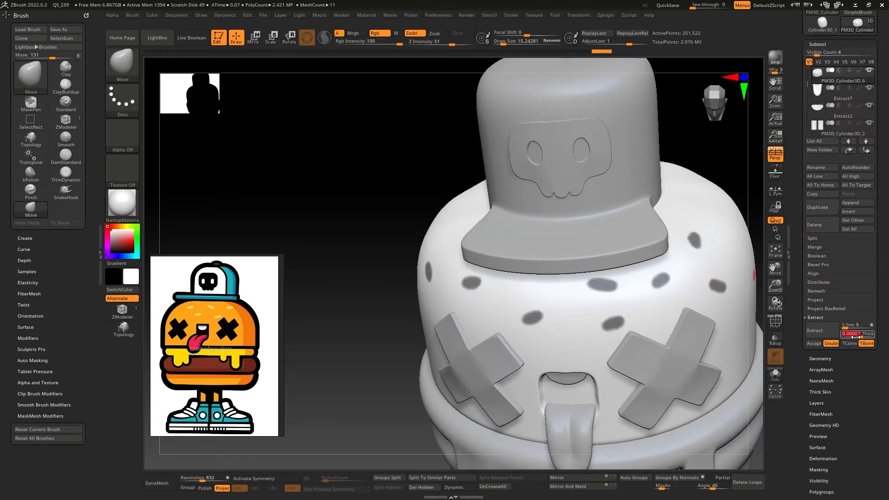
click(814, 343)
Step: Clear the mask and smooth the extracted seeds into clean ovals with a strong Polish By Groups
drag(754, 365, 759, 350)
drag(796, 458, 796, 347)
click(824, 346)
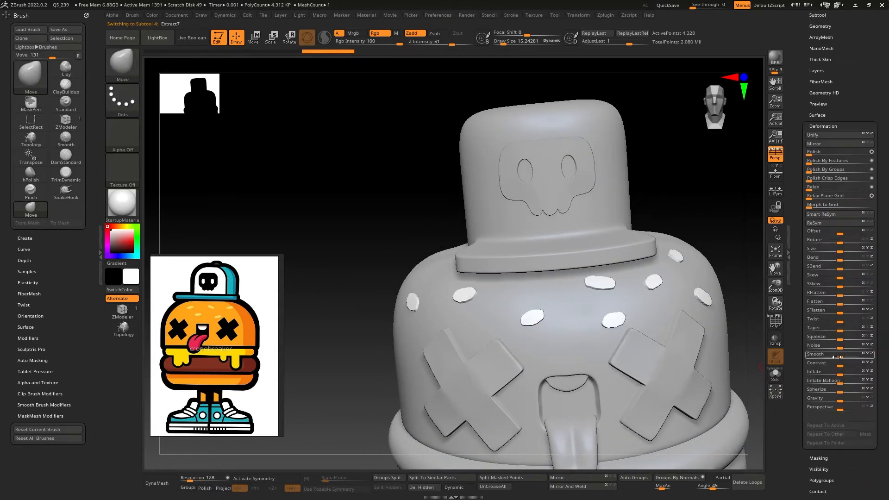
mouse_move(853, 166)
mouse_down()
mouse_move(843, 172)
mouse_move(871, 169)
mouse_up()
Step: Enable dynamic subdivision on the seeds with SmoothSubdiv at 2 and show their polyframe
mouse_move(696, 232)
right_down()
mouse_move(666, 274)
mouse_move(571, 272)
right_up()
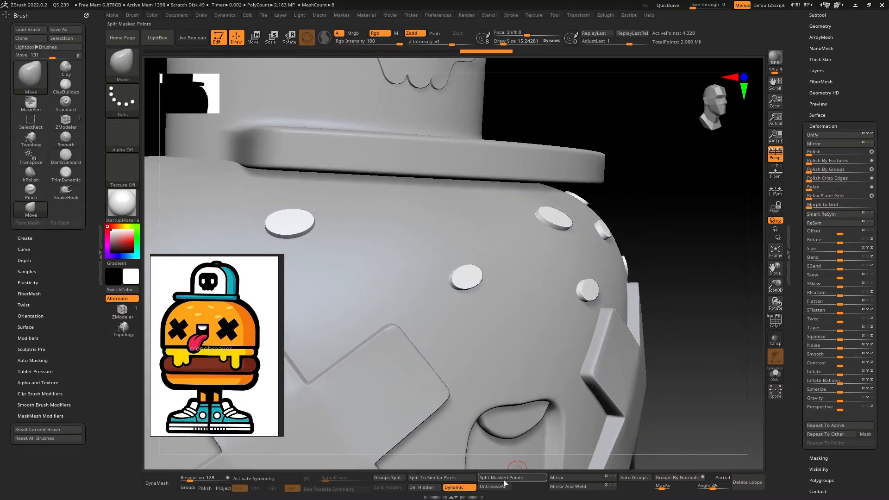
click(820, 26)
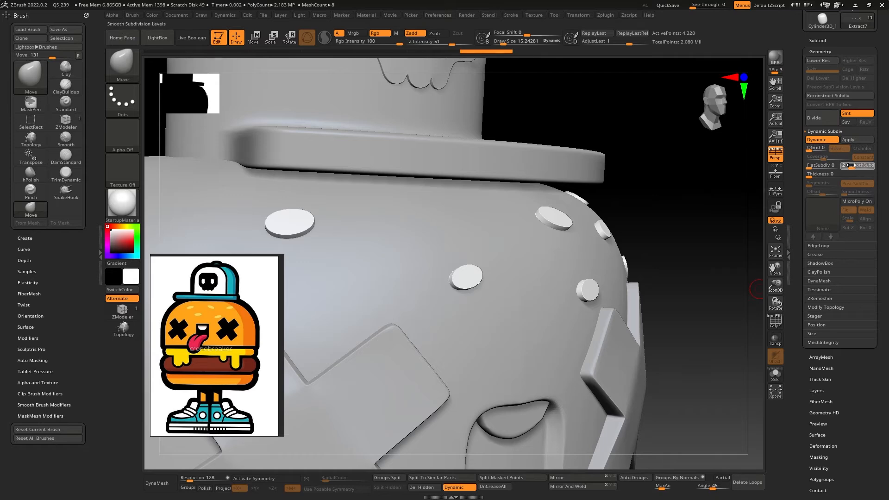
drag(854, 164, 848, 166)
key(shift+f)
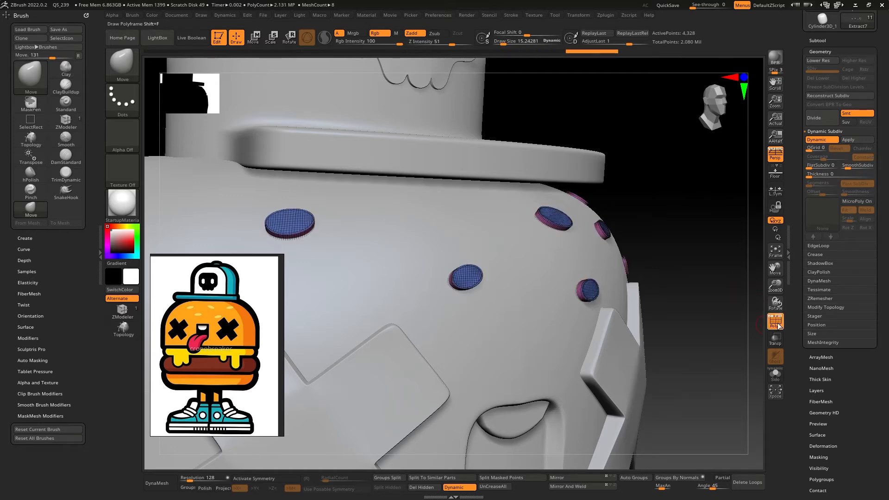
right_drag(584, 270, 523, 265)
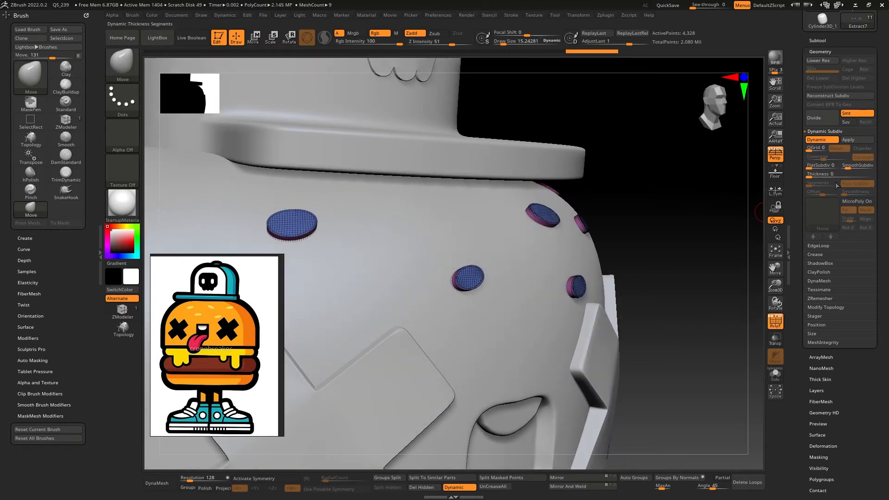
Step: Uncrease all seed edges, raise SmoothSubdiv to 3 and hide the polyframe
click(503, 487)
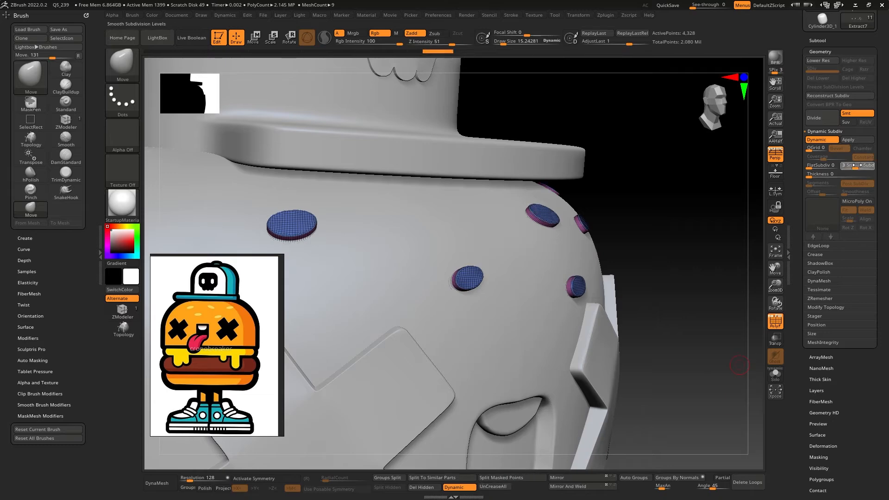
key(shift+f)
mouse_move(708, 278)
right_down()
mouse_move(666, 286)
mouse_move(704, 264)
right_up()
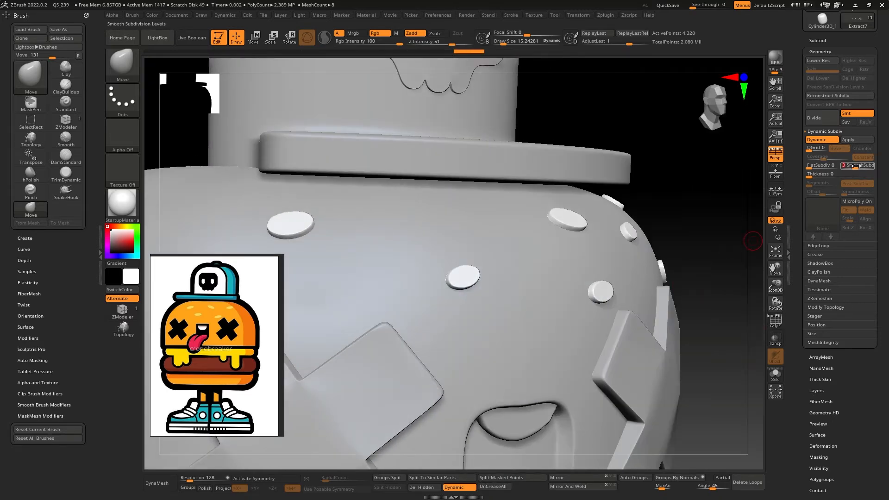
Step: Inspect the seeds' rounded edges up close and set their SmoothSubdiv to 2
shift+drag(556, 214, 575, 215)
mouse_move(615, 206)
right_down()
mouse_move(585, 203)
mouse_move(606, 204)
right_up()
mouse_move(607, 204)
ctrl+right_down()
mouse_move(569, 242)
mouse_move(698, 308)
ctrl+right_up()
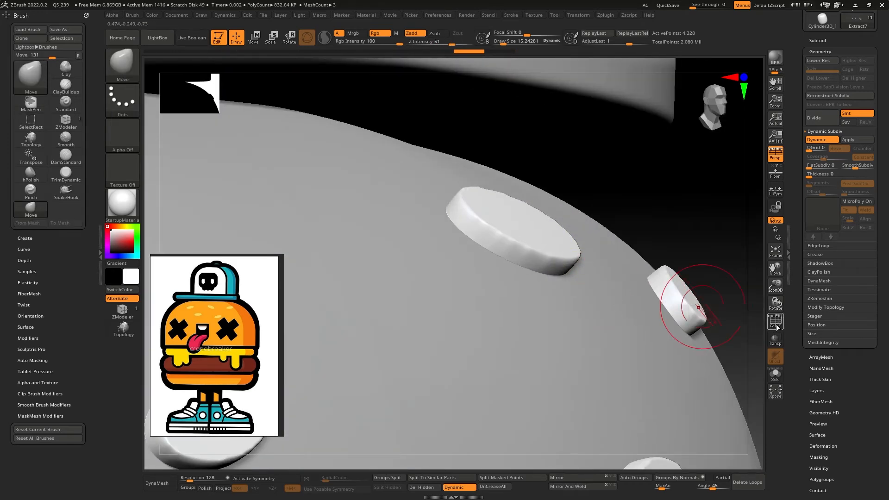
click(774, 324)
click(775, 324)
right_drag(685, 315, 657, 232)
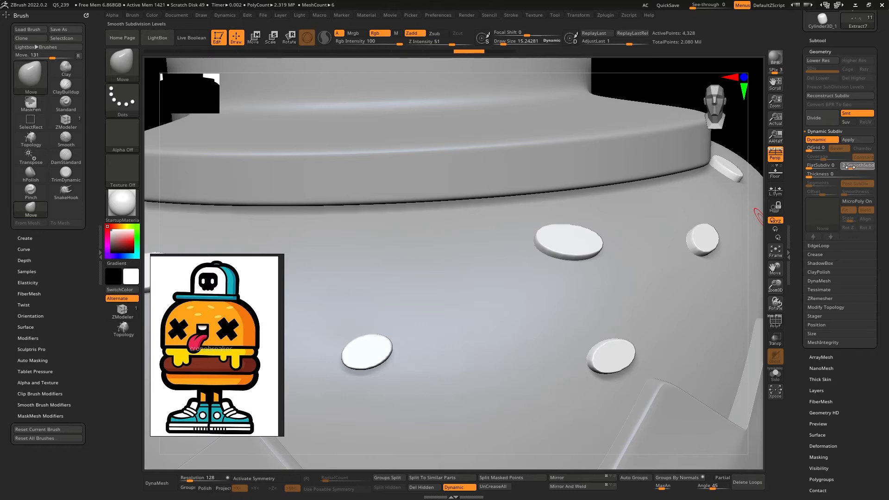
click(850, 168)
Step: Try another deformation polish on the seeds and undo it
drag(805, 436, 804, 329)
click(823, 339)
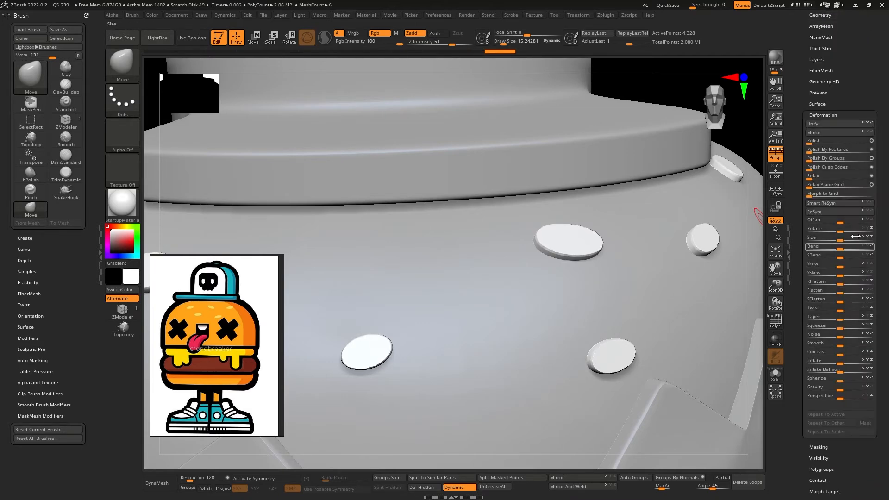
drag(818, 176, 823, 158)
key(ctrl+z)
Step: Review the finished sesame seeds on the full character and quick-save the project
key(f)
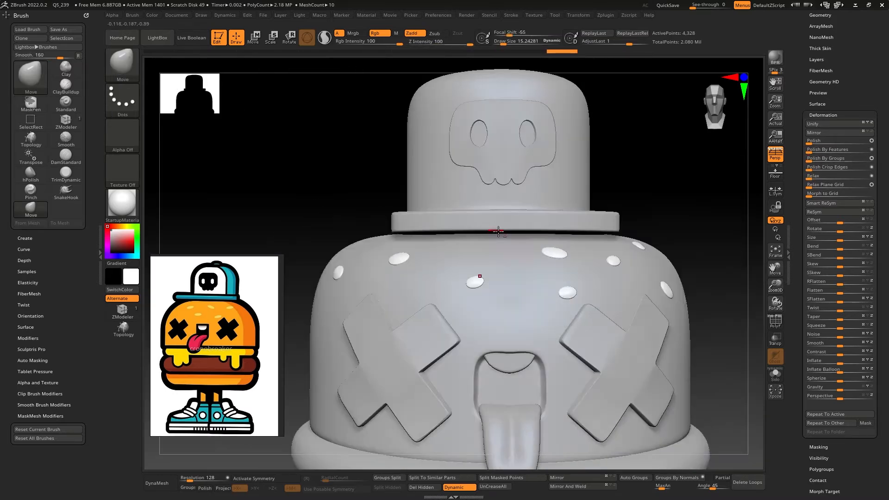
right_drag(646, 213, 642, 241)
mouse_move(641, 240)
right_down()
mouse_move(655, 240)
mouse_move(637, 260)
mouse_move(653, 248)
right_up()
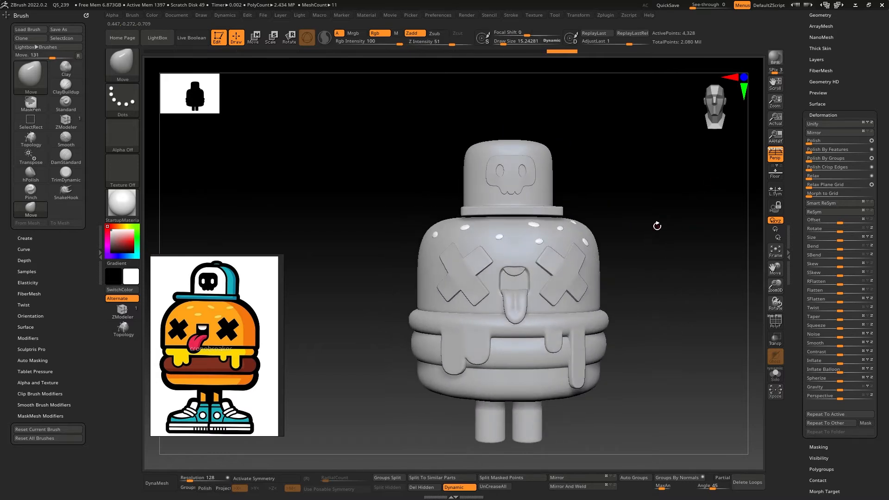
scroll(805, 319, up, 5)
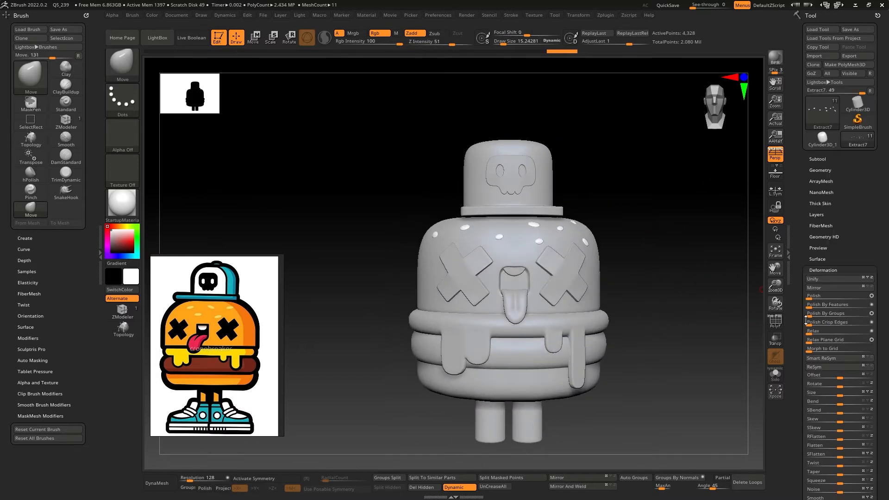
click(668, 5)
Step: Append a Cube3D primitive to the subtool list as the base for a shoe
click(817, 159)
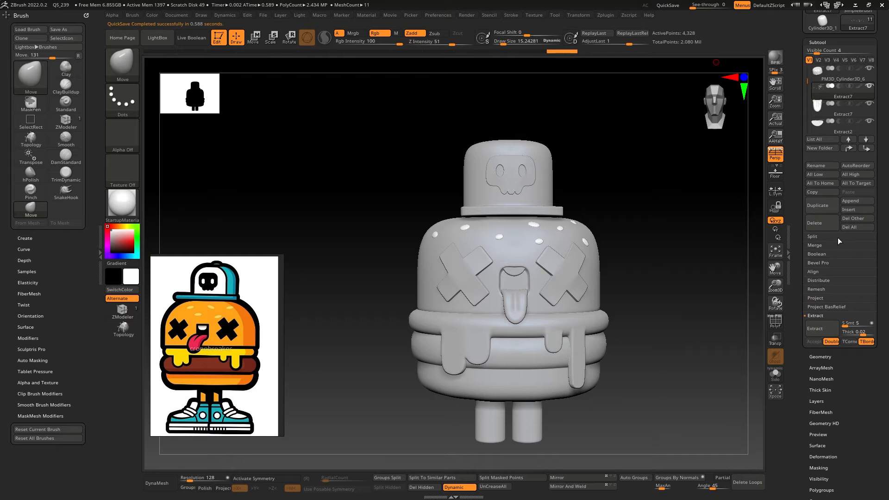
drag(802, 260, 819, 295)
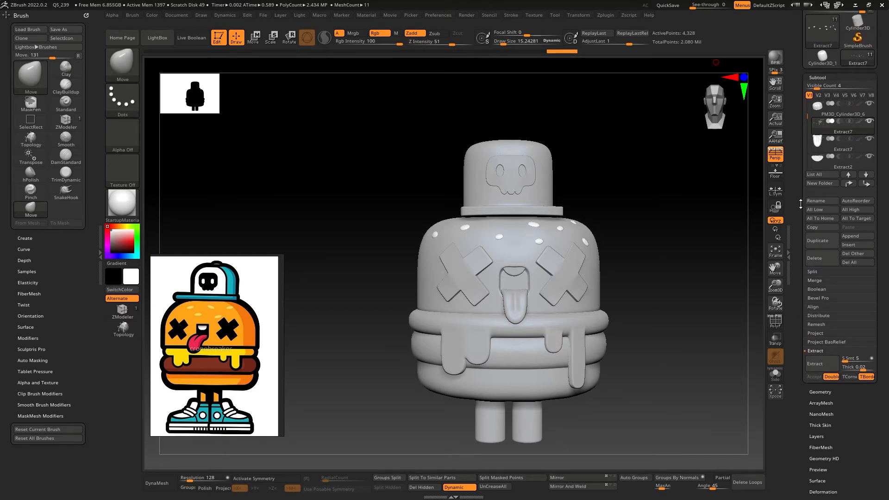
drag(800, 204, 802, 223)
click(850, 256)
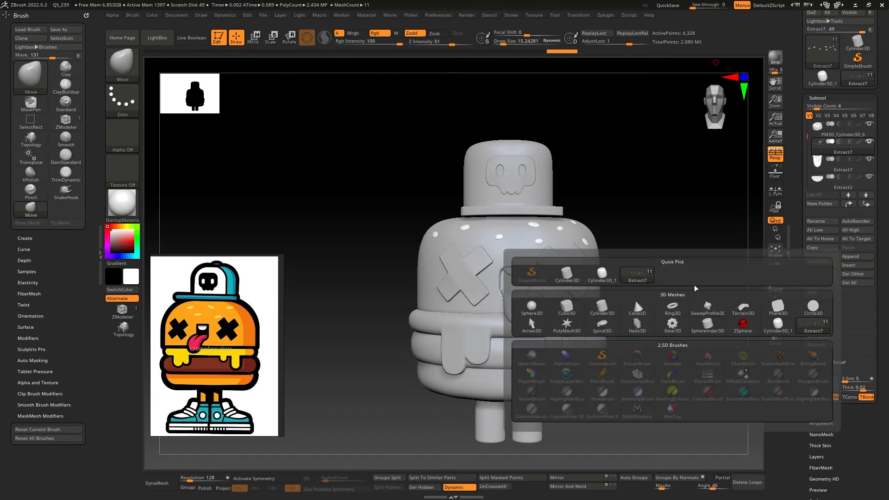
click(566, 314)
Step: Select the appended cube and move it straight down below the legs
alt+click(592, 241)
key(w)
alt+right_drag(511, 230, 516, 144)
key(ctrl+z)
drag(515, 144, 530, 445)
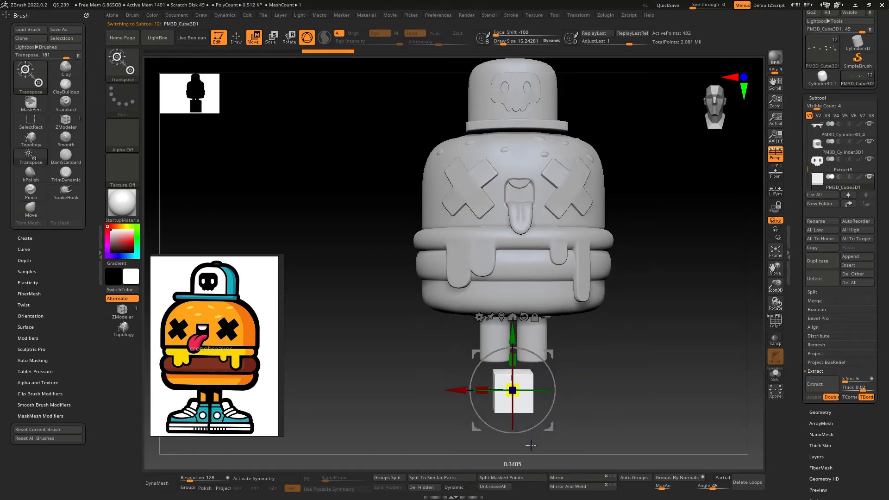
Step: Switch off perspective and move the cube sideways so it sits beneath the character's right leg
alt+right_drag(557, 384, 555, 315)
drag(548, 280, 513, 228)
key(ctrl+z)
shift+right_drag(515, 229, 551, 251)
drag(521, 267, 546, 263)
shift+right_drag(547, 263, 502, 254)
ctrl+right_drag(502, 255, 718, 230)
key(p)
alt+right_drag(567, 266, 535, 259)
drag(415, 284, 409, 284)
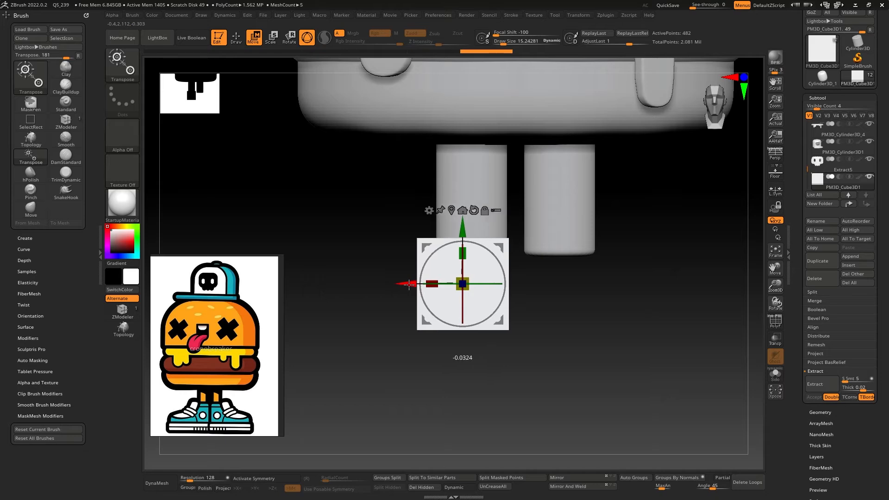
Step: Show the cube's polyframe and reinitialize it as a low-poly QCube with a resolution of 2 on each axis
ctrl+right_drag(435, 251, 445, 273)
right_drag(445, 273, 449, 285)
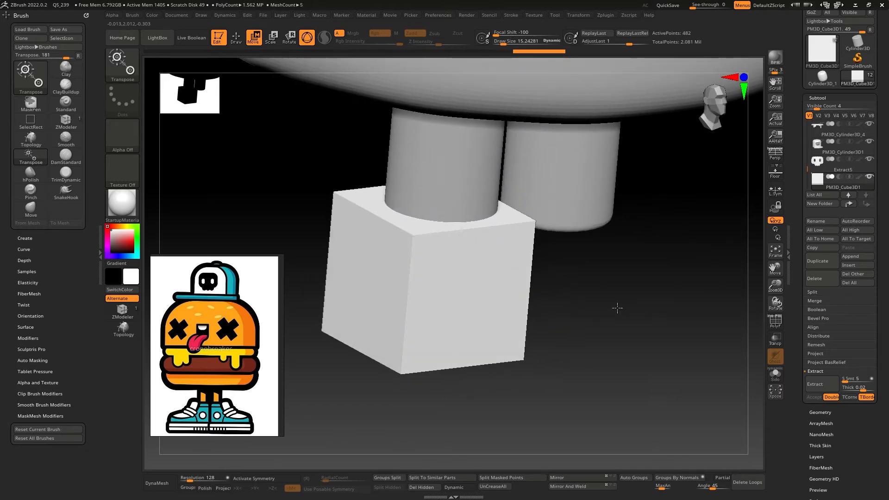
right_drag(617, 308, 613, 333)
drag(422, 294, 467, 290)
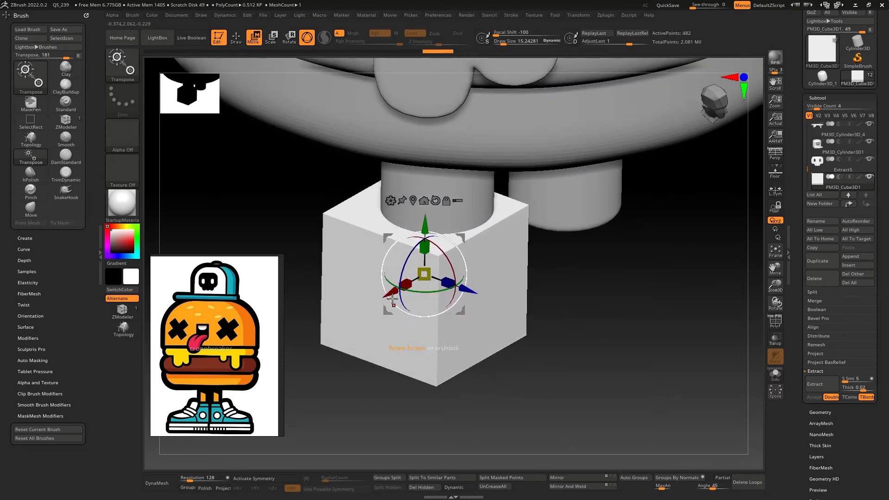
right_drag(414, 299, 415, 295)
drag(411, 296, 422, 291)
right_drag(422, 292, 453, 294)
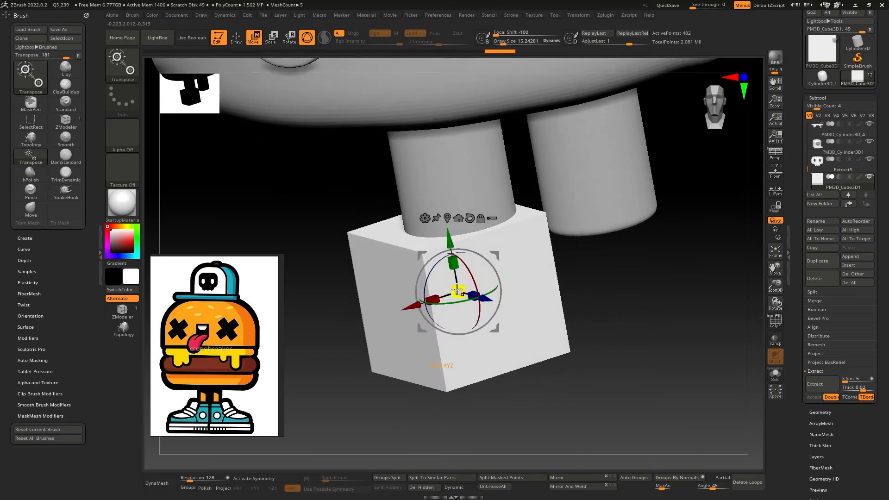
right_drag(358, 339, 394, 341)
key(q)
click(738, 484)
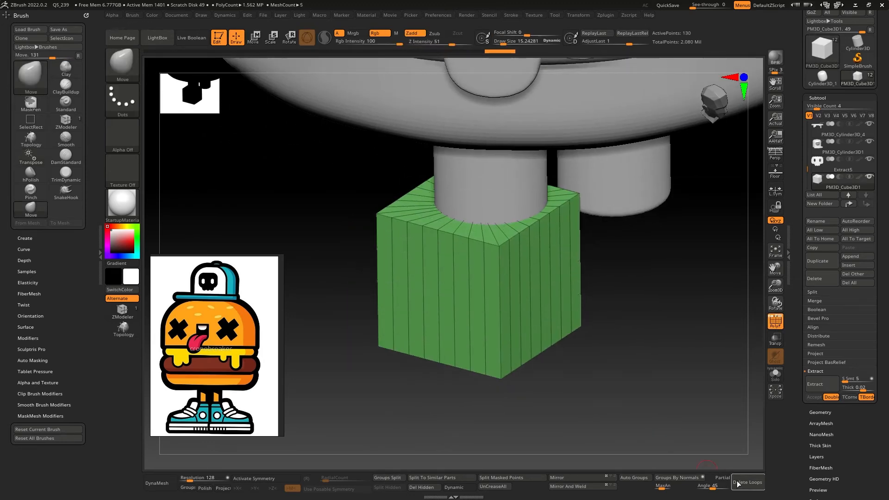
drag(803, 434, 806, 383)
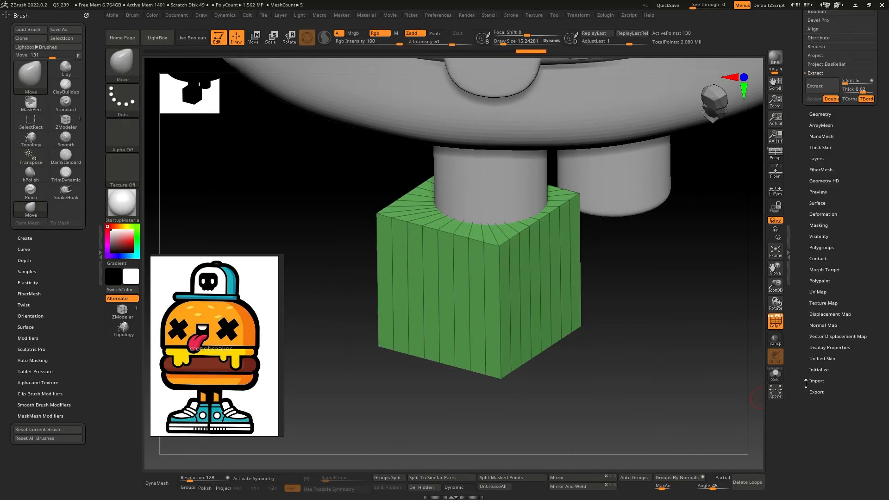
click(820, 370)
click(815, 290)
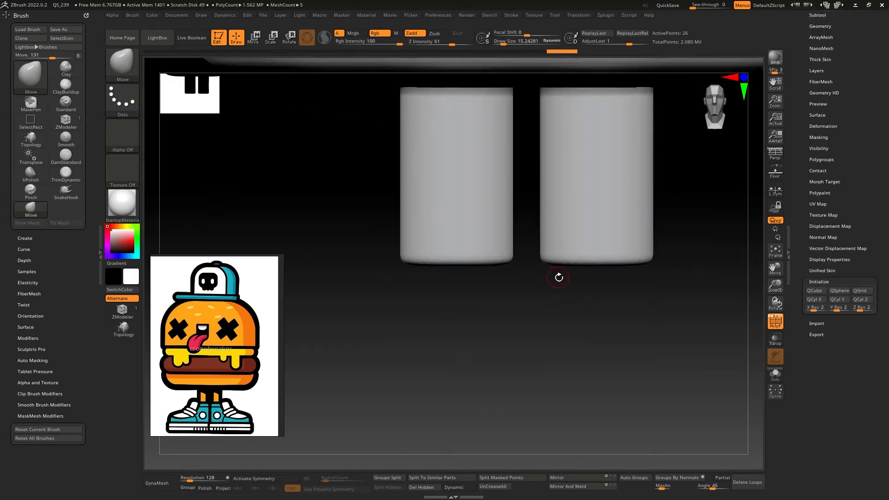
Step: Move the reinitialized cube down beneath the body and place it around the lower end of the character's right leg
key(w)
alt+drag(563, 285, 558, 445)
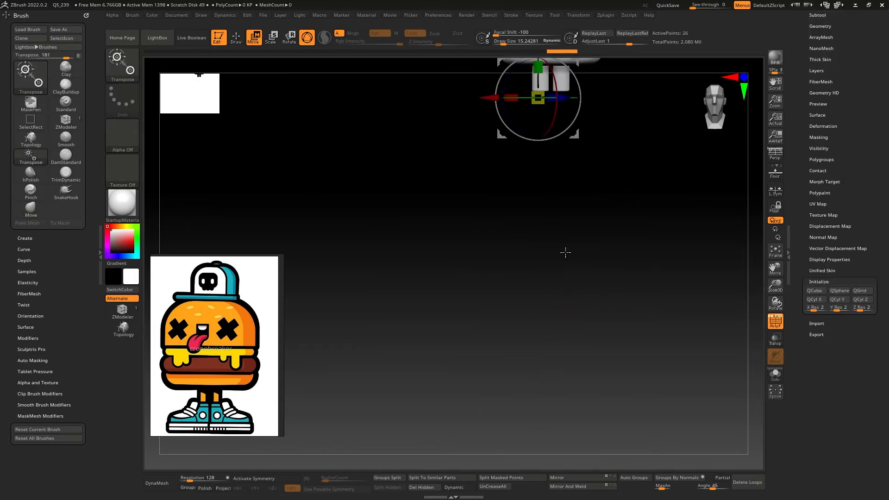
drag(533, 193, 574, 328)
click(522, 281)
shift+right_drag(575, 328, 556, 297)
drag(591, 221, 558, 231)
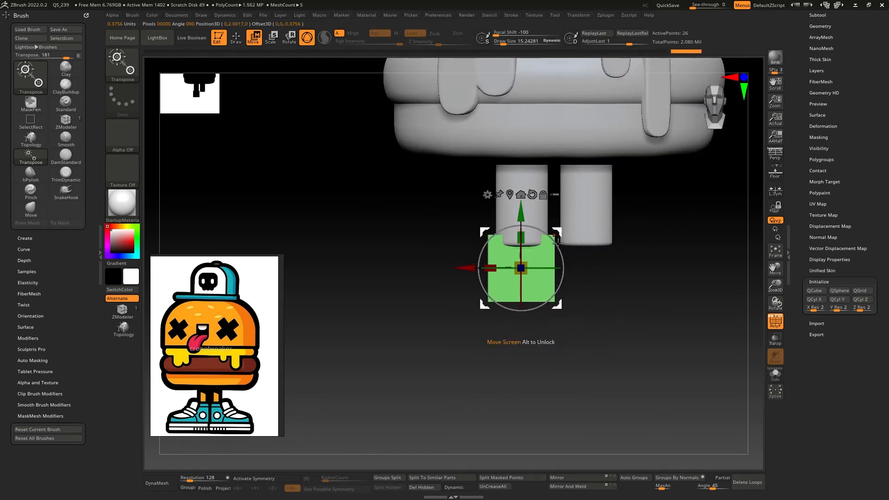
shift+right_drag(557, 231, 588, 259)
ctrl+right_drag(588, 260, 572, 289)
drag(549, 296, 579, 287)
Step: With ZModeler, extrude the lower half of the cube's outer side into a toe block and insert horizontal edge loops around the base
mouse_move(579, 287)
right_down()
mouse_move(542, 368)
mouse_move(454, 332)
right_up()
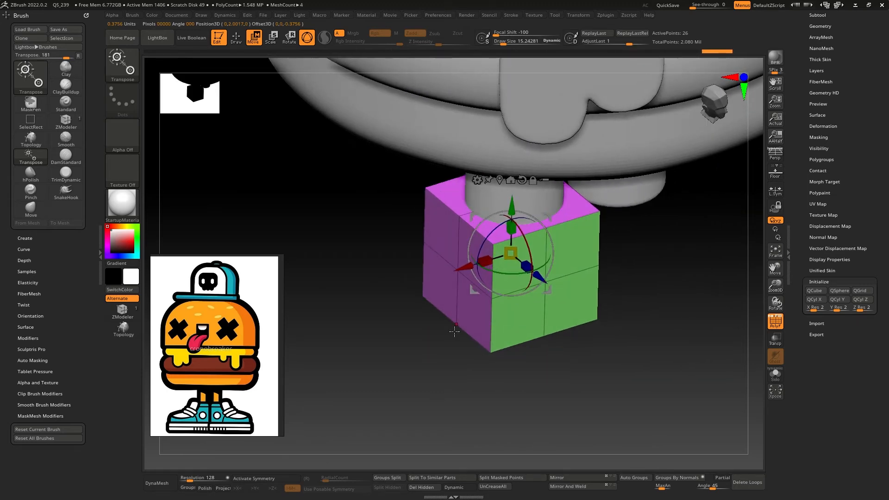
key(q)
key(b)
key(z)
key(m)
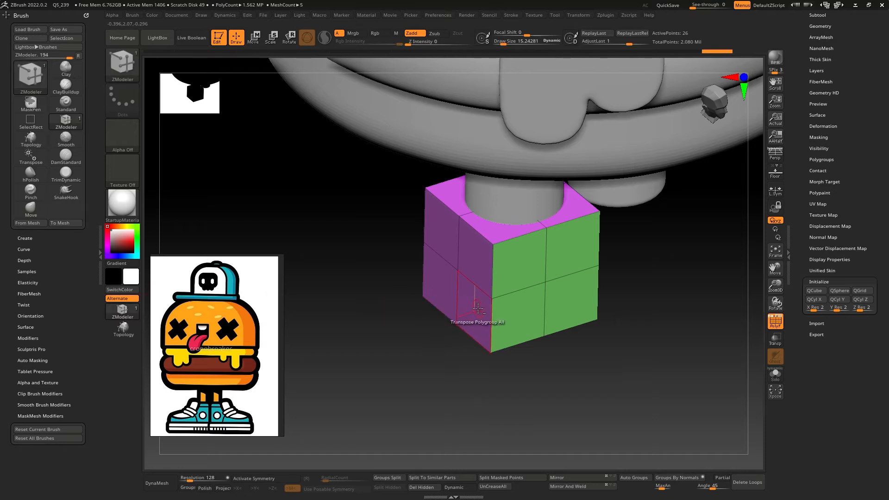
alt+drag(477, 308, 388, 376)
key(ctrl+z)
key(q)
key(space)
click(453, 244)
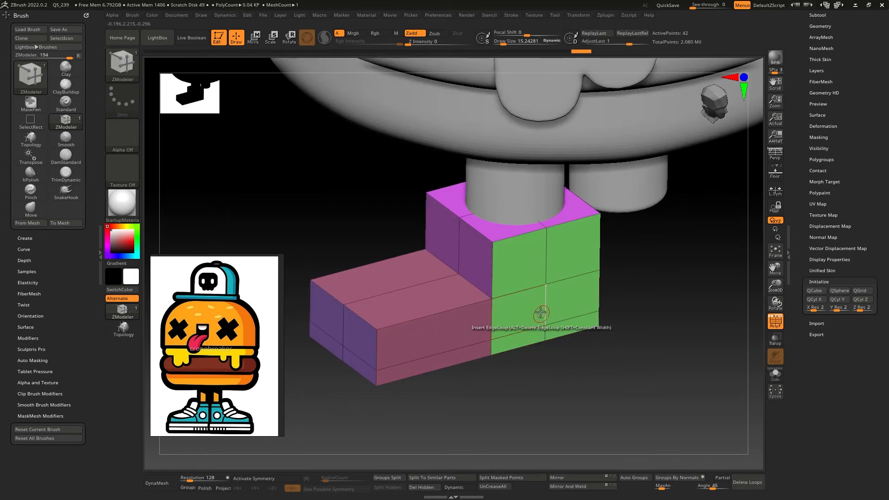
Step: Turn on dynamic subdivision to round the blocky shoe and slightly adjust its ankle front
click(454, 487)
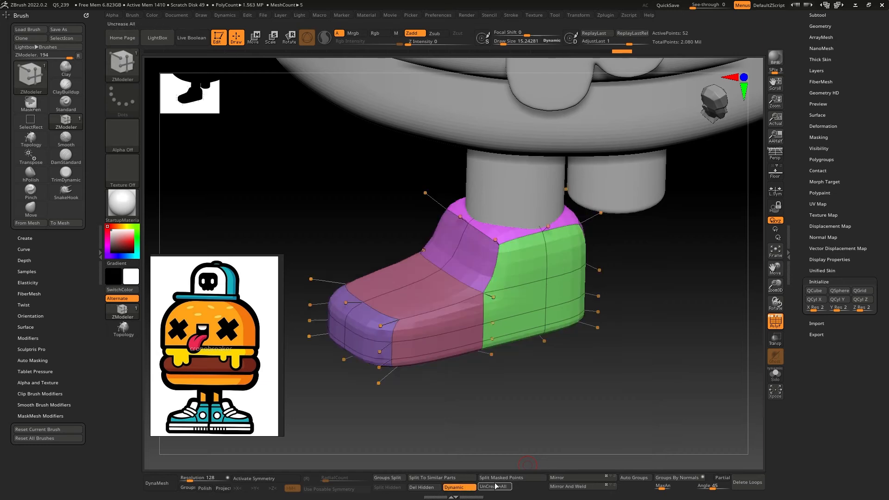
scroll(807, 187, up, 3)
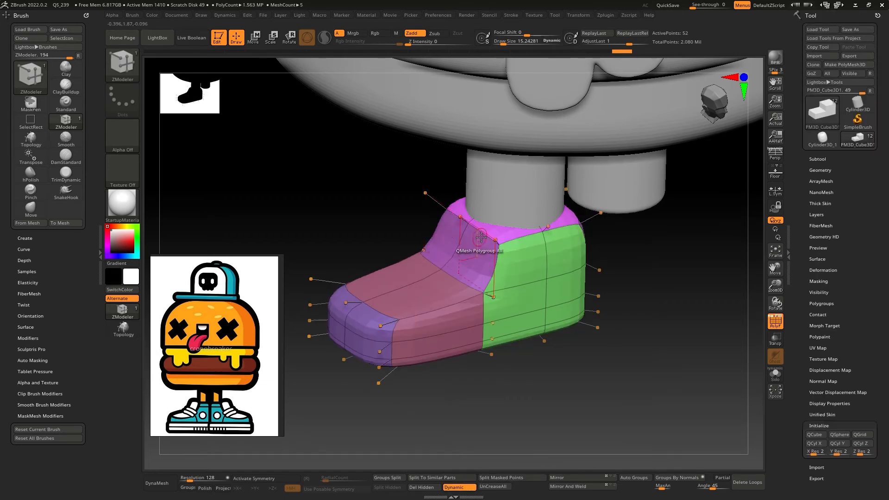
key(space)
click(460, 280)
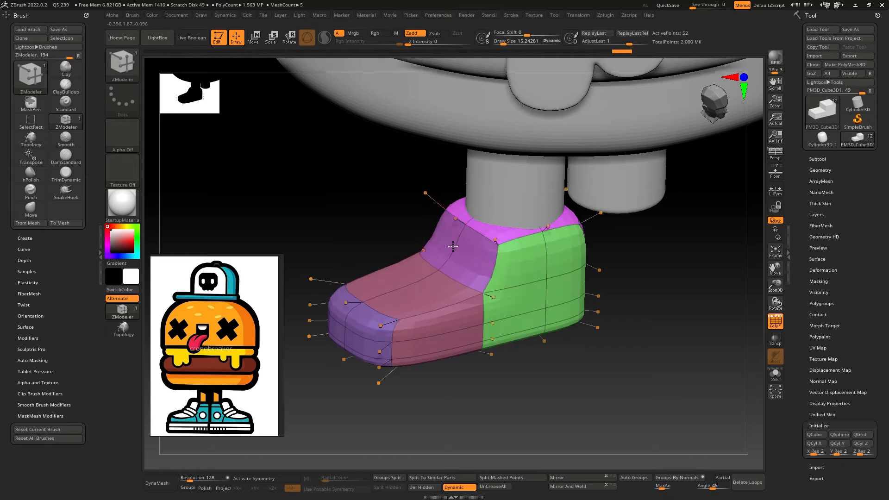
drag(609, 248, 578, 229)
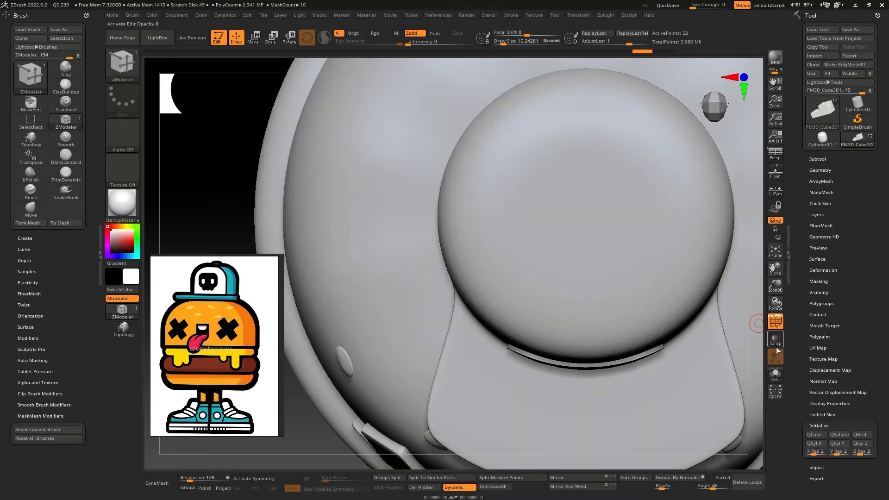
Step: Make the other subtools transparent, mask the rest of the shoe and pull the middle heel points backward to round the heel
click(776, 342)
key(ctrl)
ctrl+click(631, 240)
key(w)
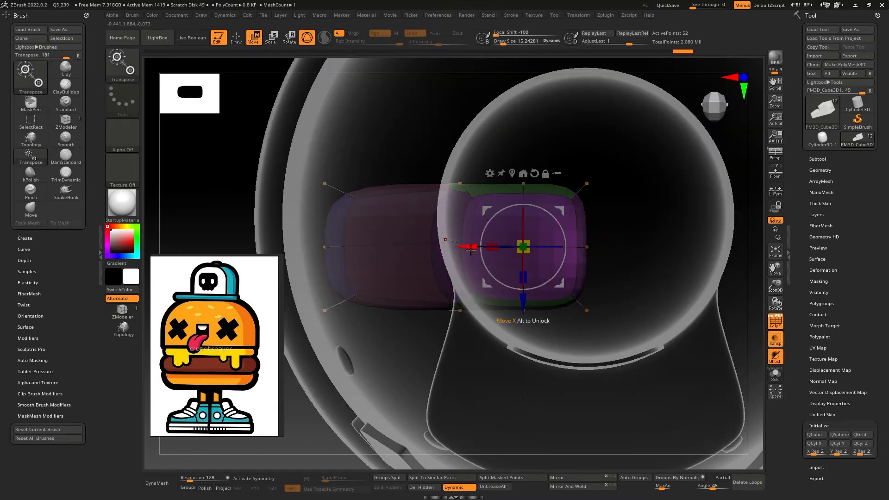
ctrl+drag(469, 246, 506, 246)
shift+right_drag(523, 246, 525, 313)
ctrl+drag(396, 159, 477, 224)
key(ctrl+i)
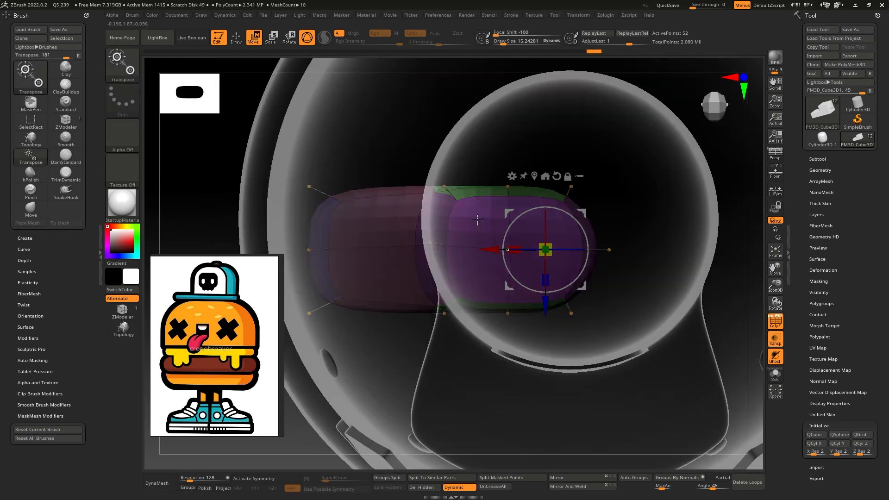
ctrl+alt+drag(392, 363, 519, 249)
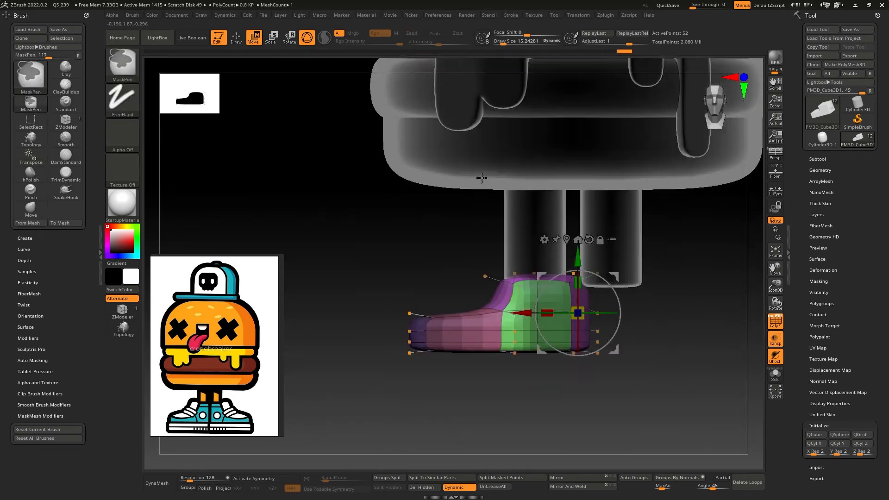
Step: Merge the whole shoe into one polygroup and check it with smoother dynamic subdivision before returning to the low-poly cage
right_drag(648, 361, 485, 330)
key(ctrl+w)
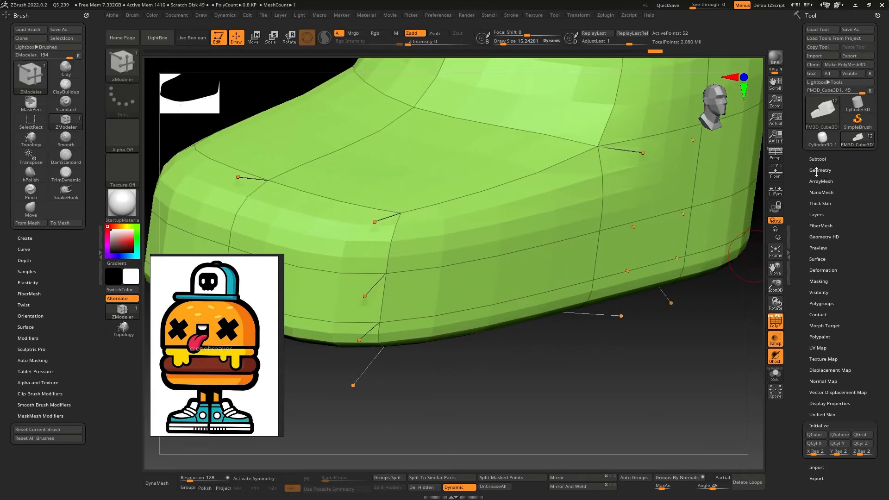
click(816, 170)
key(d)
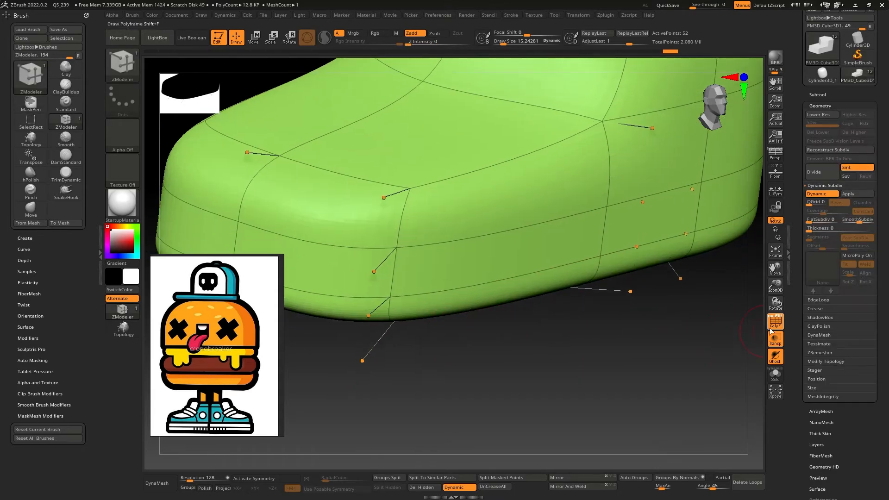
key(shift+d)
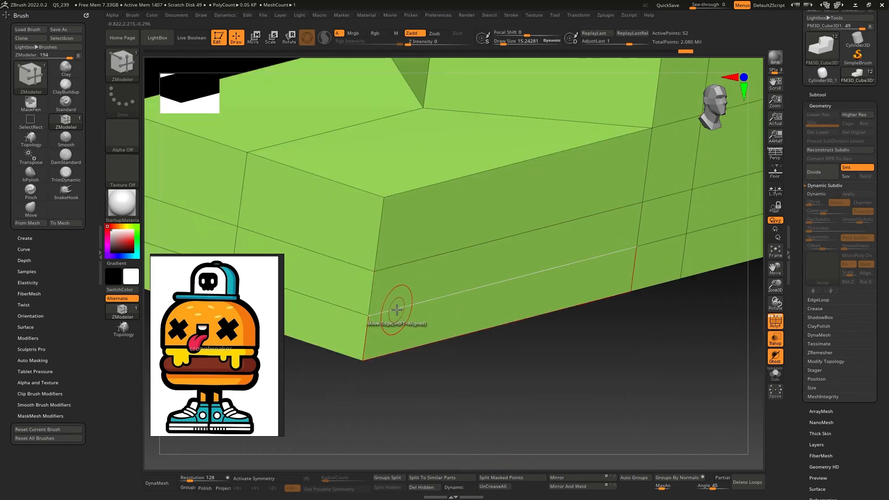
Step: Bevel the two horizontal edge loops near the shoe's base into thin bands
key(space)
click(297, 289)
click(417, 300)
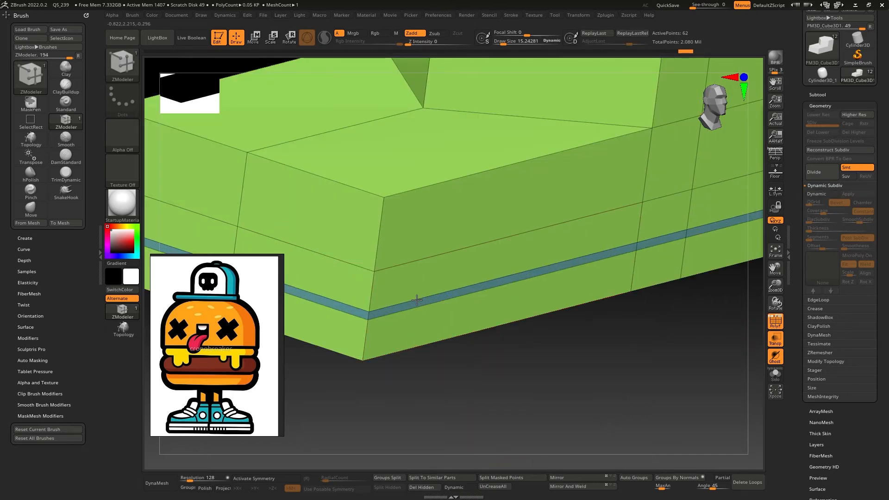
click(414, 270)
drag(432, 319, 368, 341)
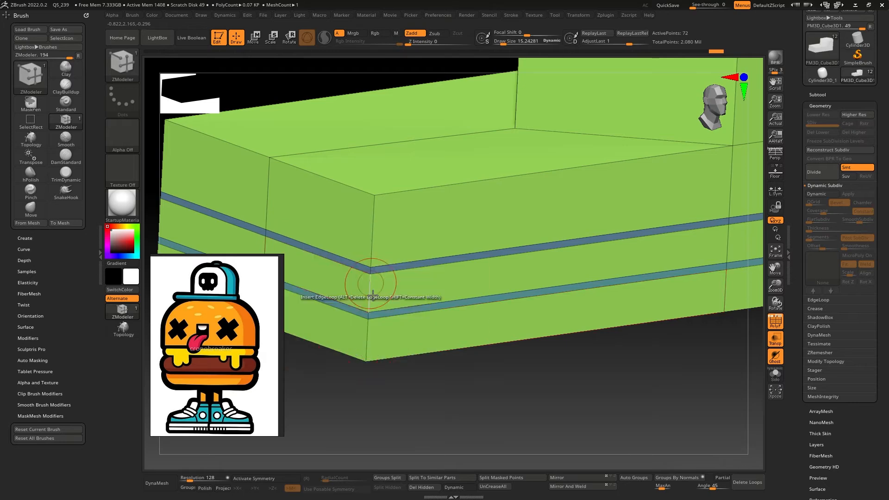
key(ctrl+z)
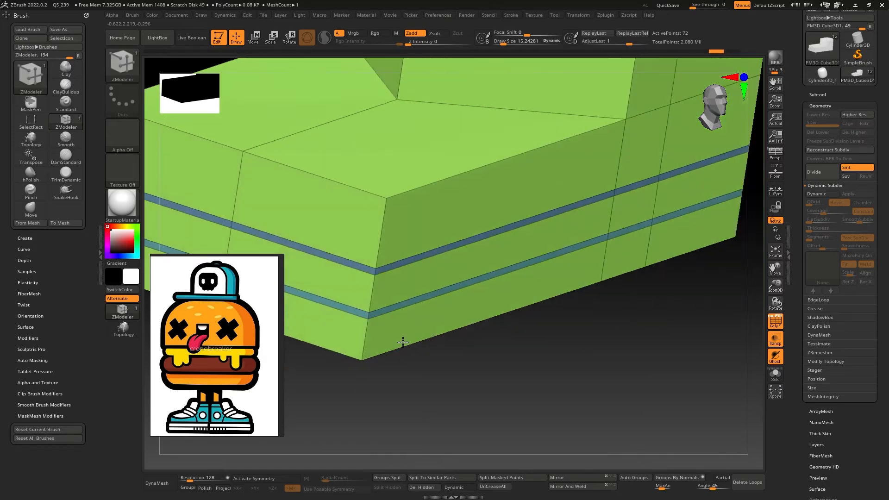
Step: Extrude the shoe's lower bands outward into a two-layer sole and quick-save the project
key(space)
click(452, 322)
click(417, 322)
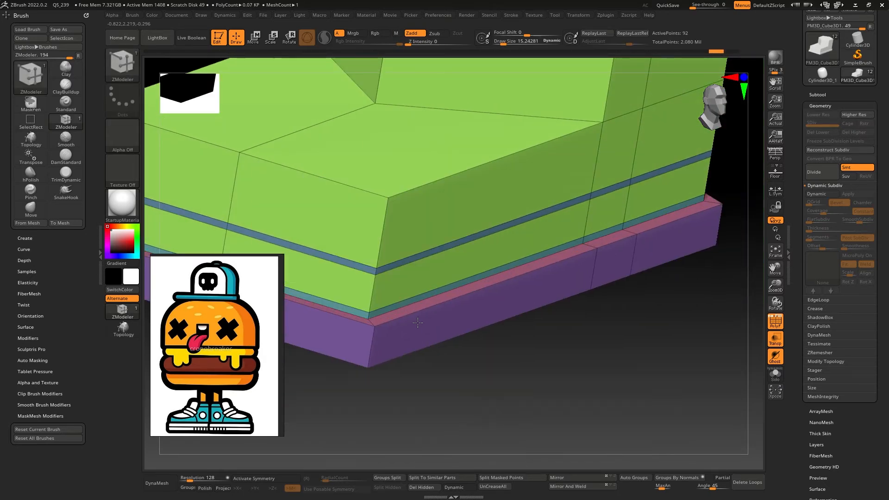
click(416, 322)
right_drag(416, 323, 530, 346)
ctrl+right_drag(467, 321, 331, 320)
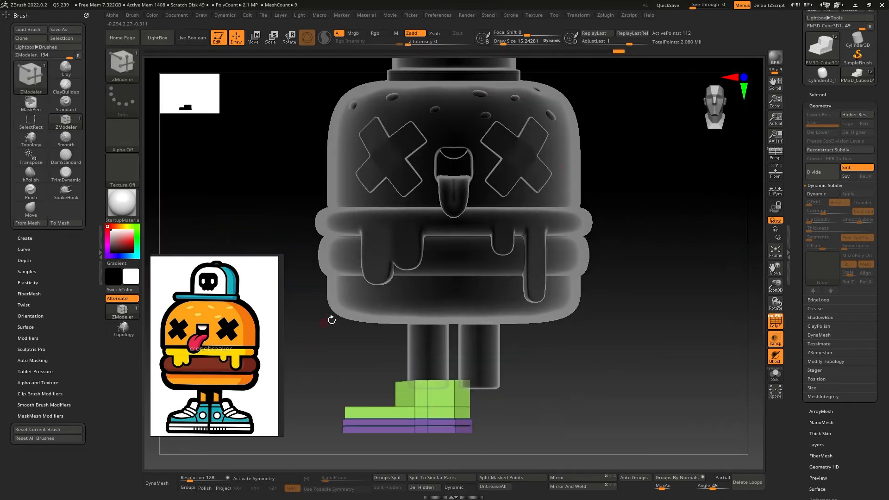
click(672, 9)
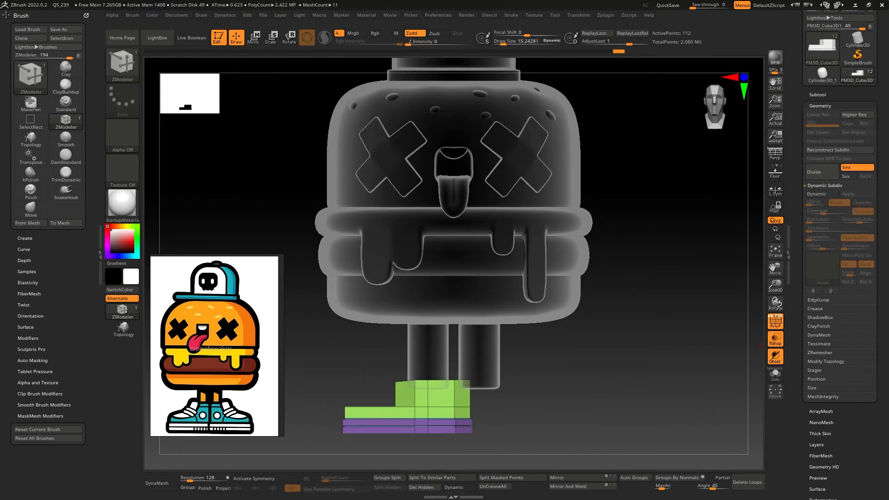
Step: Set the ZModeler edge action to Move, shift the ankle's front edge and turn dynamic subdivision back on
right_drag(585, 363, 450, 283)
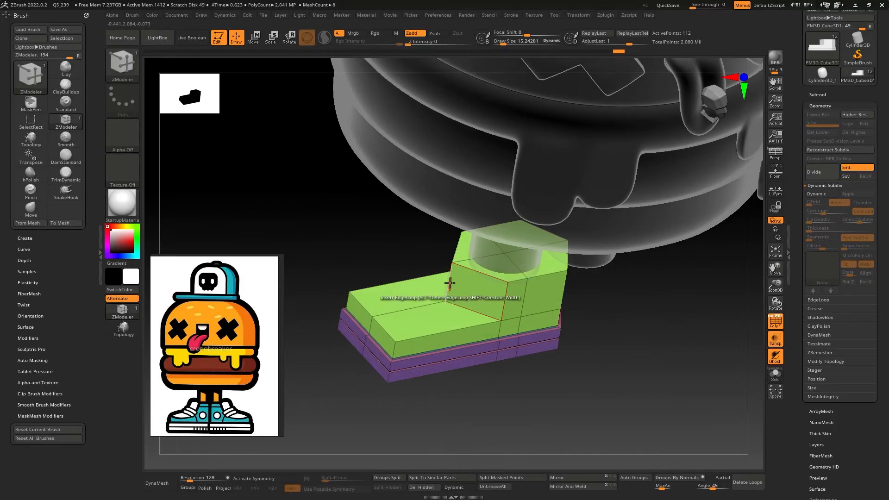
key(space)
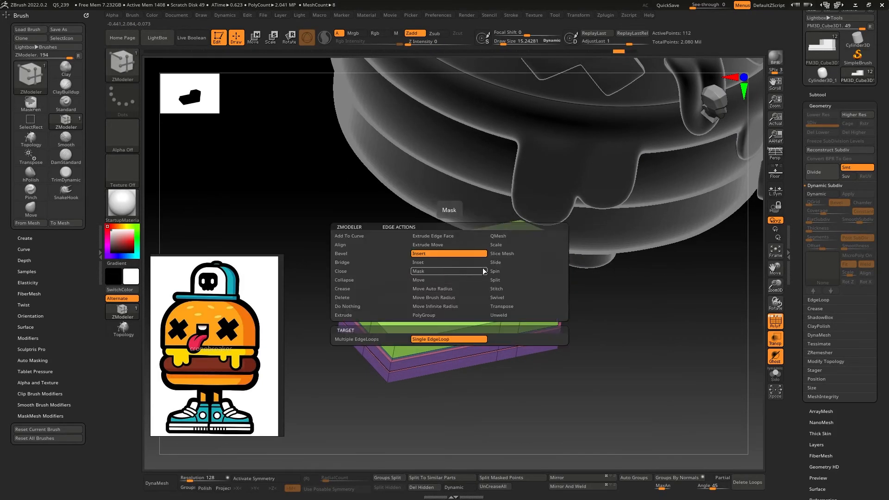
click(453, 281)
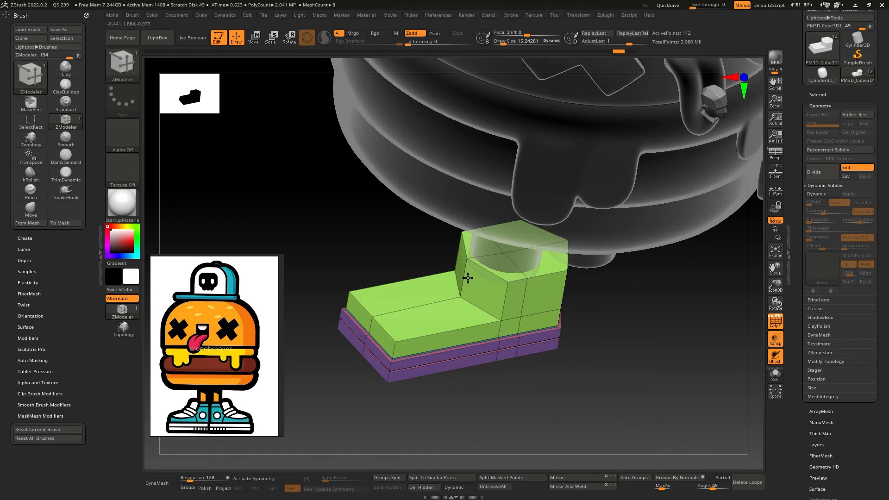
right_drag(500, 280, 537, 326)
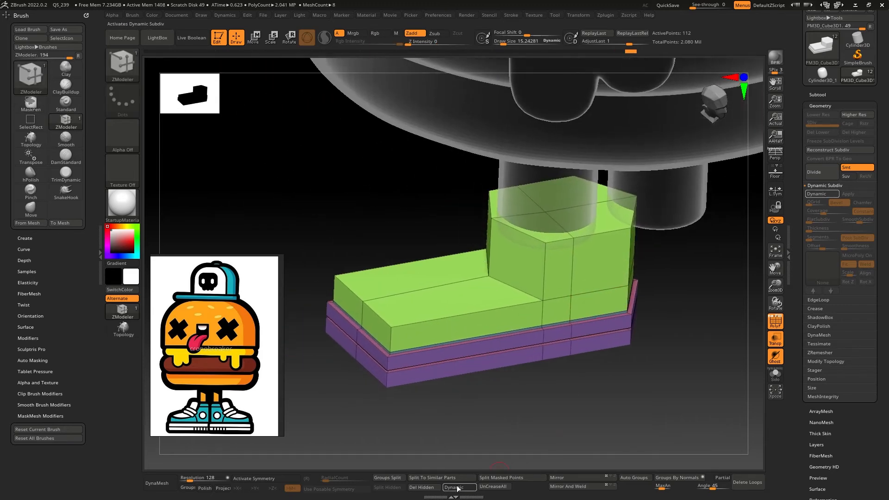
click(457, 488)
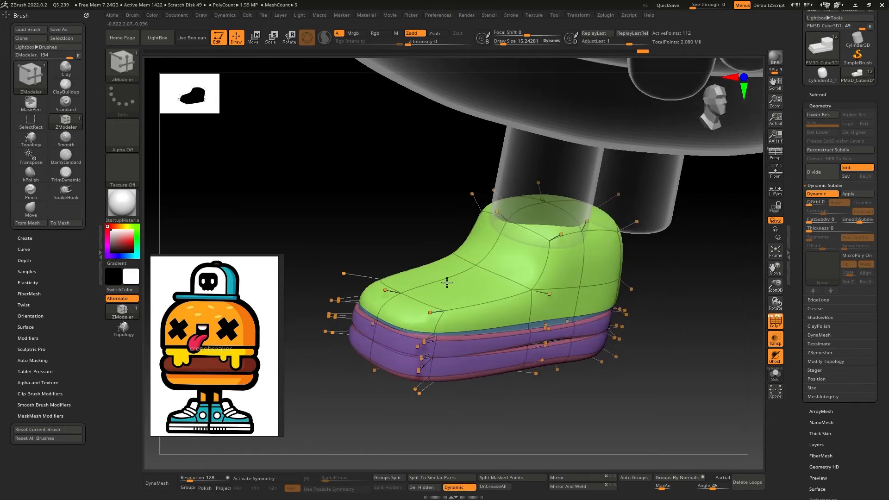
Step: Refine the upper's shape by moving an edge and add an edge loop across the shoe's instep
drag(447, 283, 445, 290)
key(space)
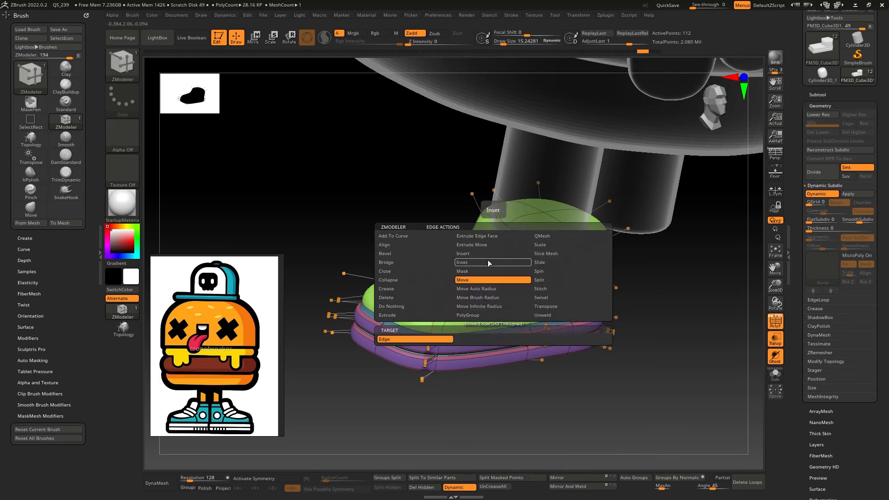
click(489, 263)
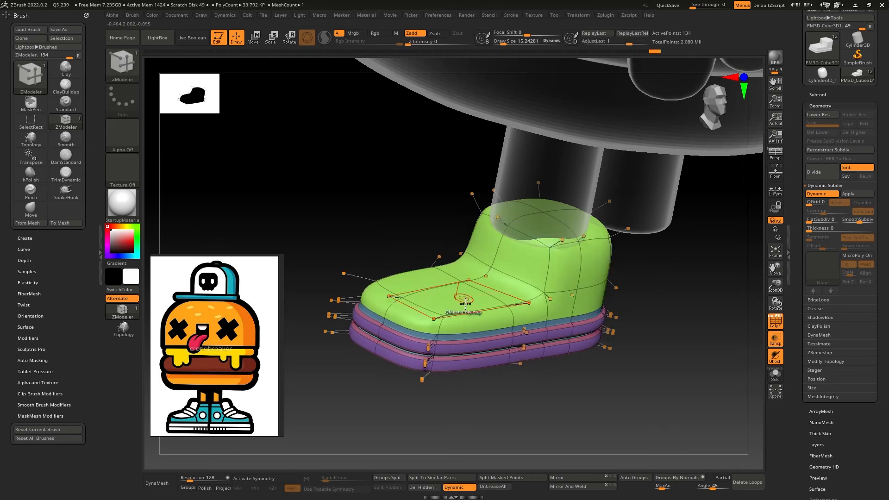
Step: Undo the latest polyloop QMesh edits and set the QMesh polygon action's target to A Single Poly, with dynamic subdivision turned back on
drag(465, 303, 448, 292)
key(ctrl+z)
click(459, 488)
key(ctrl+z)
key(space)
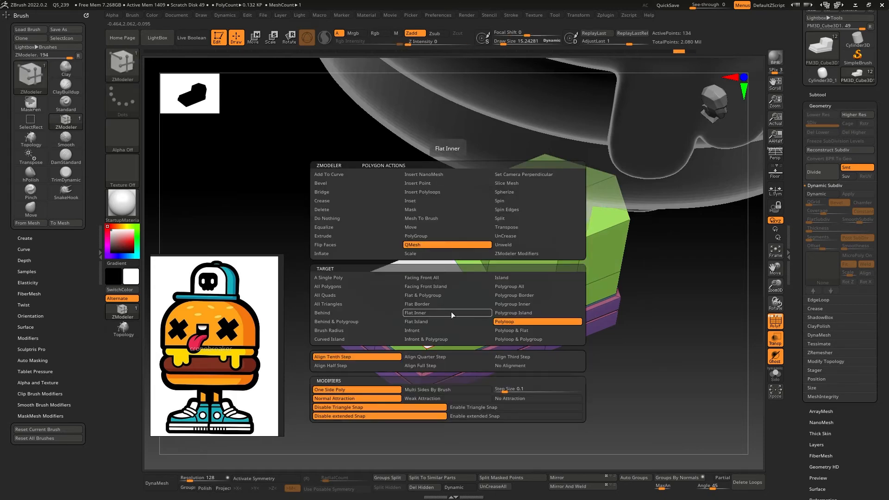
click(324, 277)
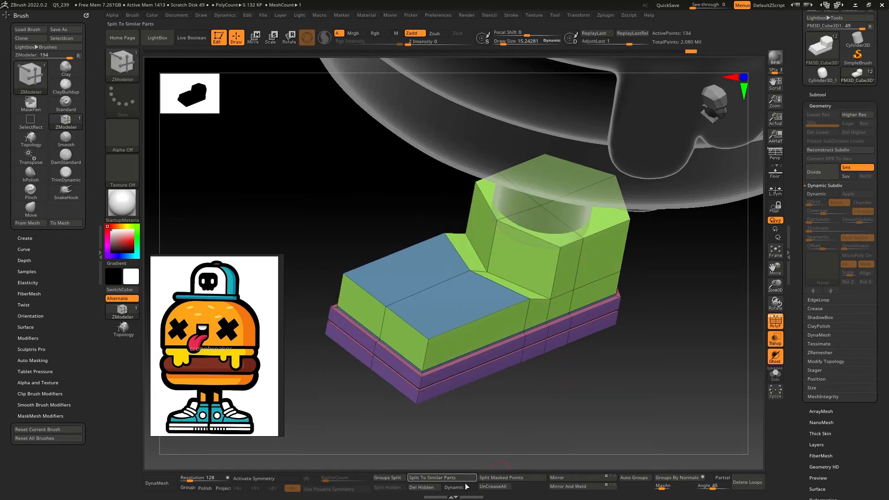
click(460, 487)
right_drag(466, 384, 469, 313)
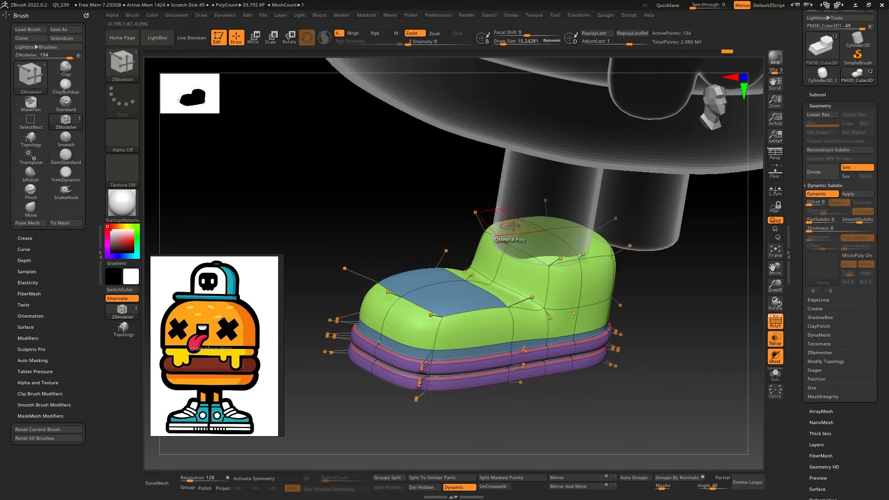
Step: Turn dynamic subdivision off and insert edge loops near the side and toe borders of the shoe's upper
right_drag(600, 308, 499, 378)
click(466, 488)
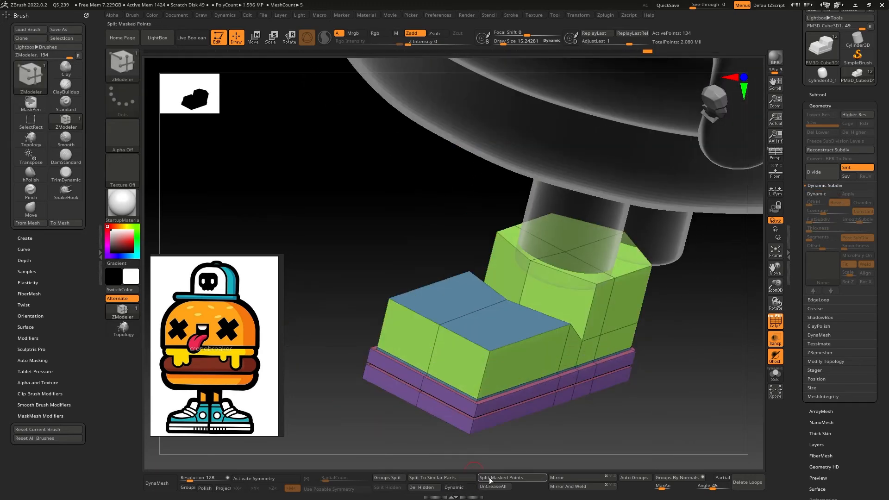
scroll(505, 354, up, 3)
click(468, 365)
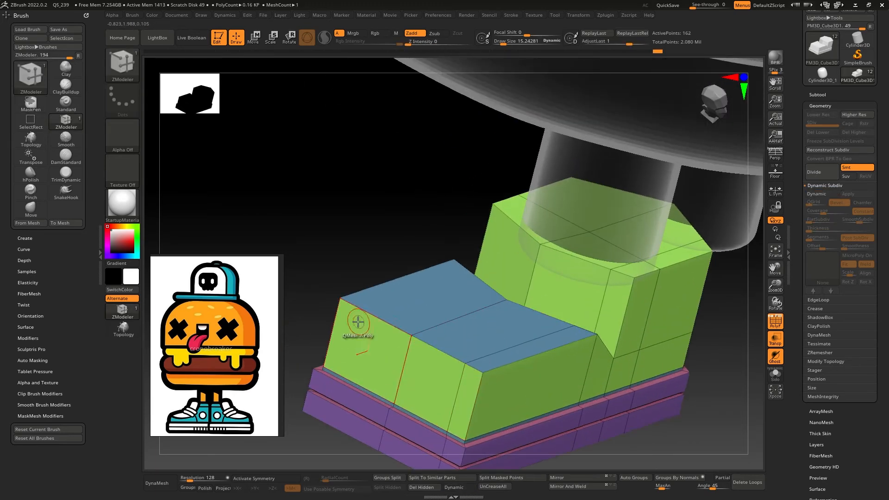
click(354, 305)
Step: Mark the inner instep and ankle-front polygons and extrude them slightly outward with the Extrude polygon action as a raised tongue
mouse_move(507, 334)
right_down()
mouse_move(463, 335)
mouse_move(446, 347)
mouse_move(508, 318)
right_up()
alt+click(508, 318)
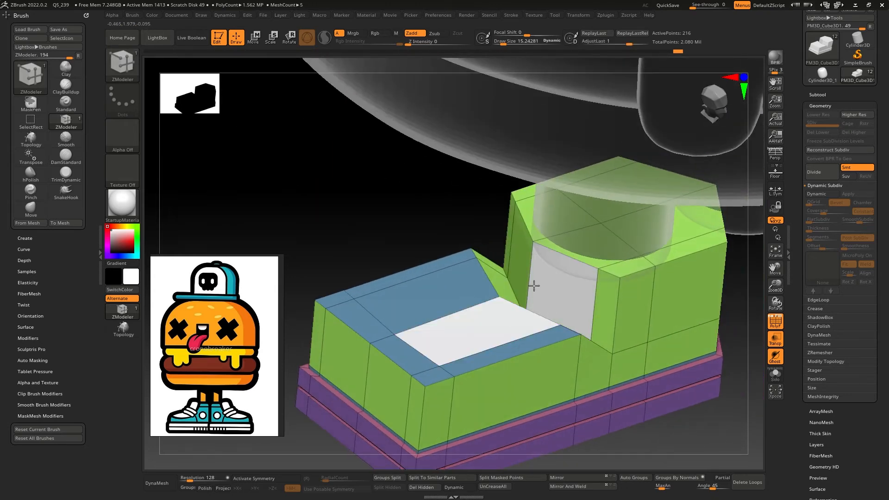
alt+drag(533, 286, 464, 301)
mouse_move(464, 301)
right_down()
mouse_move(490, 307)
mouse_move(565, 290)
mouse_move(556, 291)
right_up()
drag(556, 291, 550, 291)
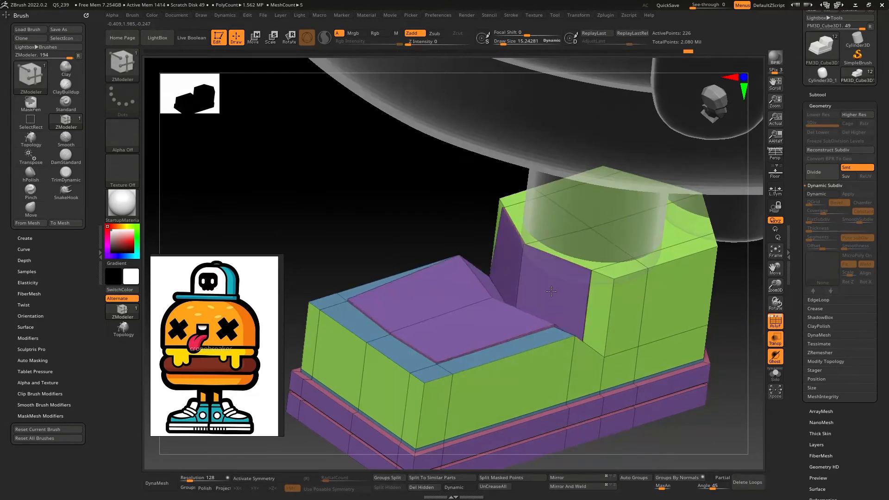
key(ctrl+z)
key(ctrl+z)
right_drag(567, 280, 540, 279)
drag(496, 311, 440, 319)
key(ctrl+z)
key(space)
click(362, 238)
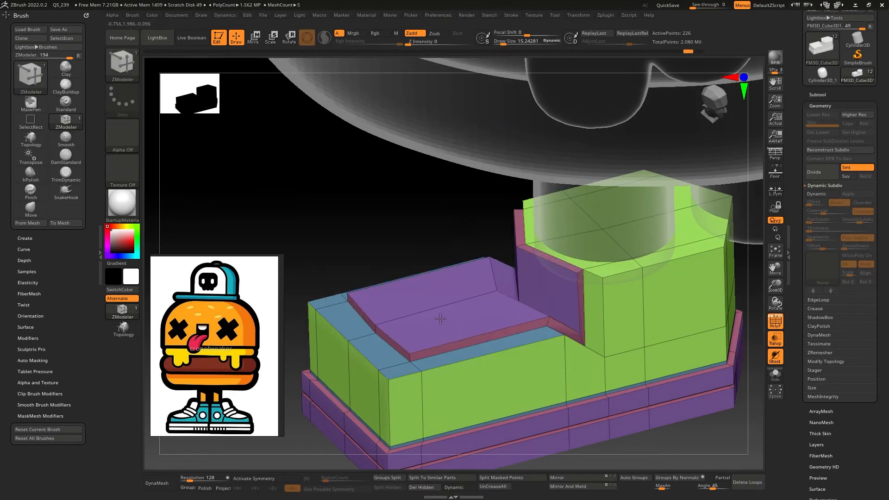
Step: Try adding edge loops along the raised tongue's side wall, comparing the low-poly and smoothed shapes
click(461, 488)
right_drag(459, 352, 475, 327)
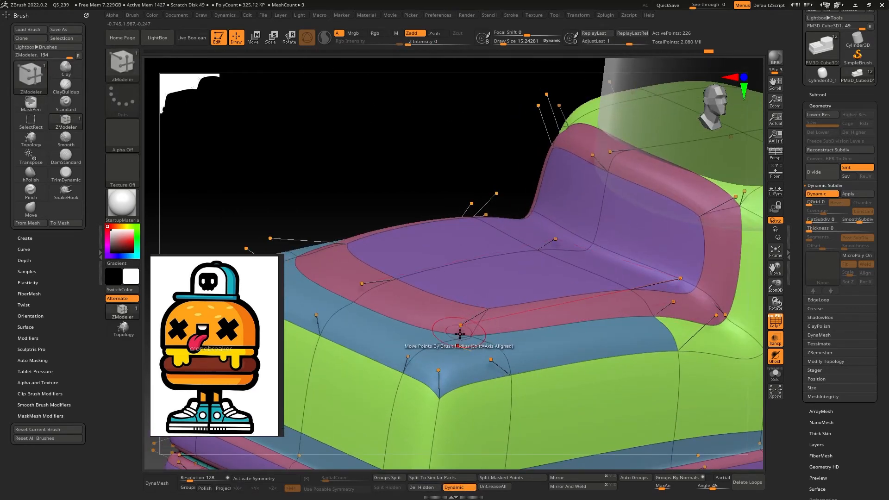
key(shift+d)
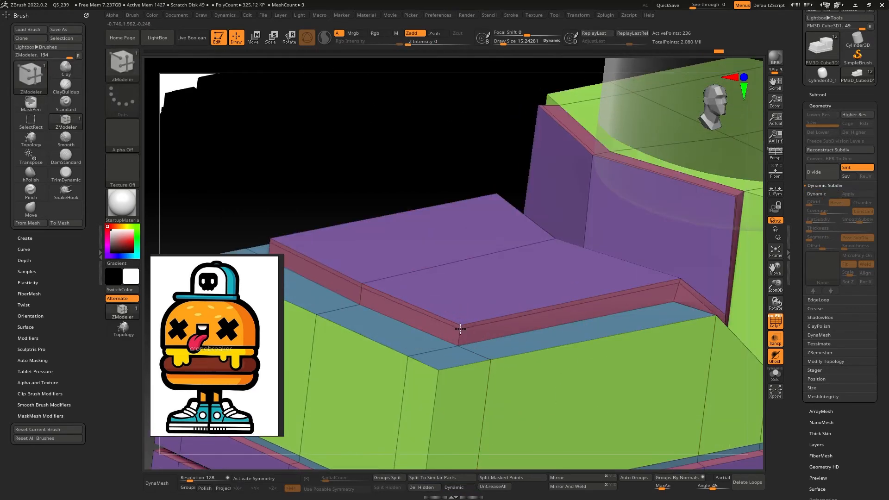
key(shift+d)
right_drag(511, 444, 532, 326)
key(shift+d)
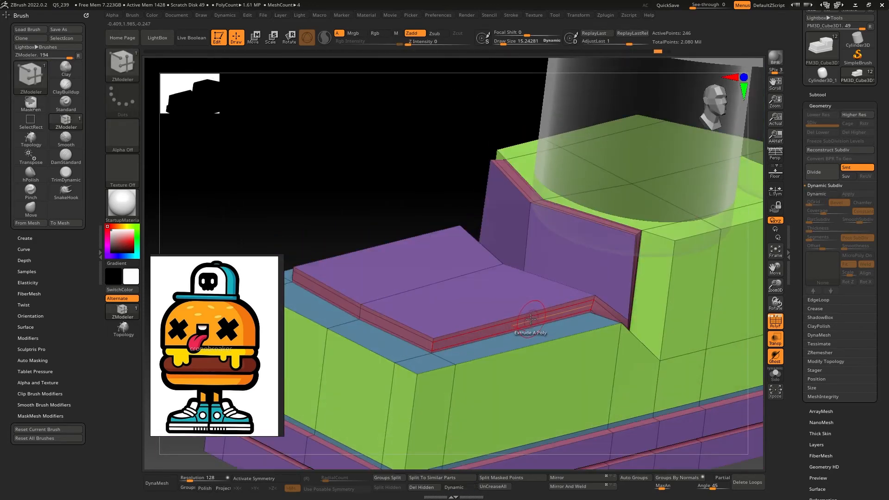
scroll(532, 326, up, 5)
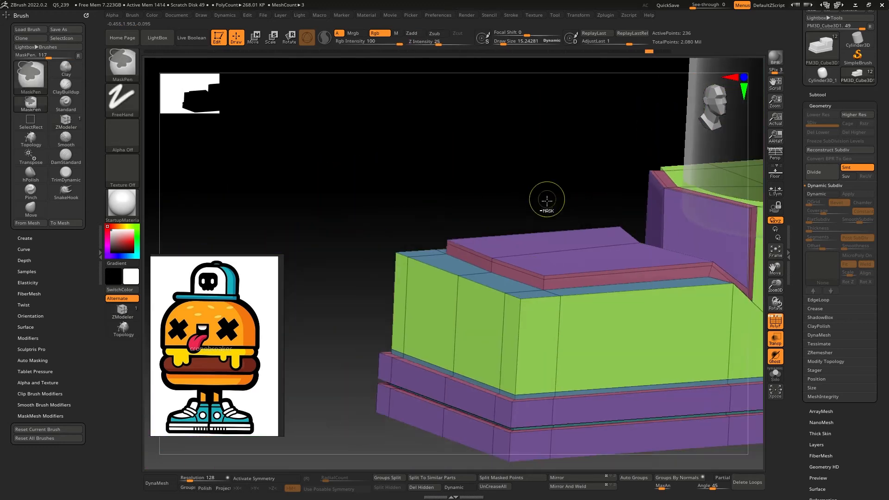
scroll(515, 308, up, 5)
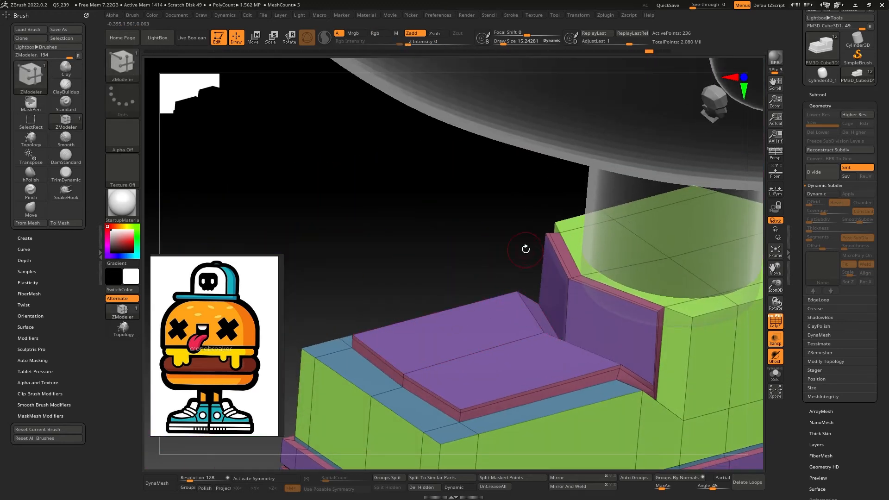
ctrl+right_drag(525, 249, 480, 226)
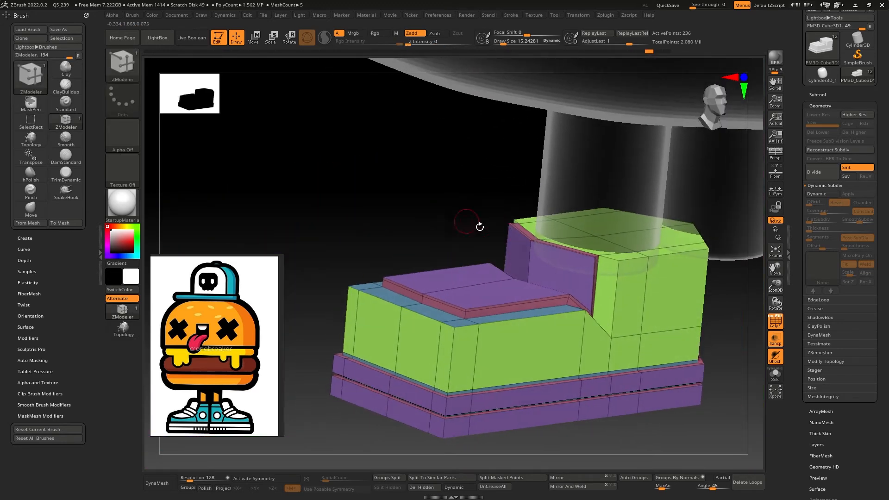
Step: Tighten the raised tongue's border with an edge loop and check it with dynamic subdivision
click(457, 487)
right_drag(407, 199, 458, 222)
mouse_move(505, 283)
ctrl+right_down()
mouse_move(488, 330)
mouse_move(547, 495)
ctrl+right_up()
click(464, 489)
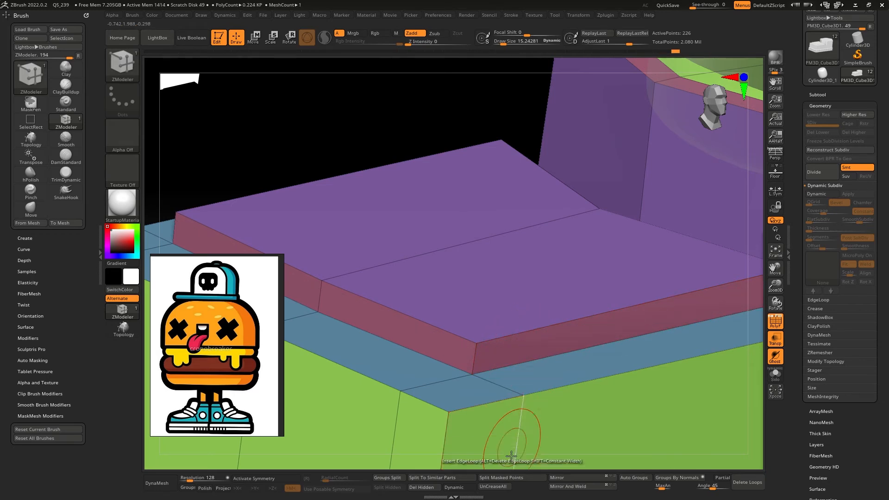
click(459, 487)
right_drag(492, 370, 509, 352)
click(469, 489)
key(d)
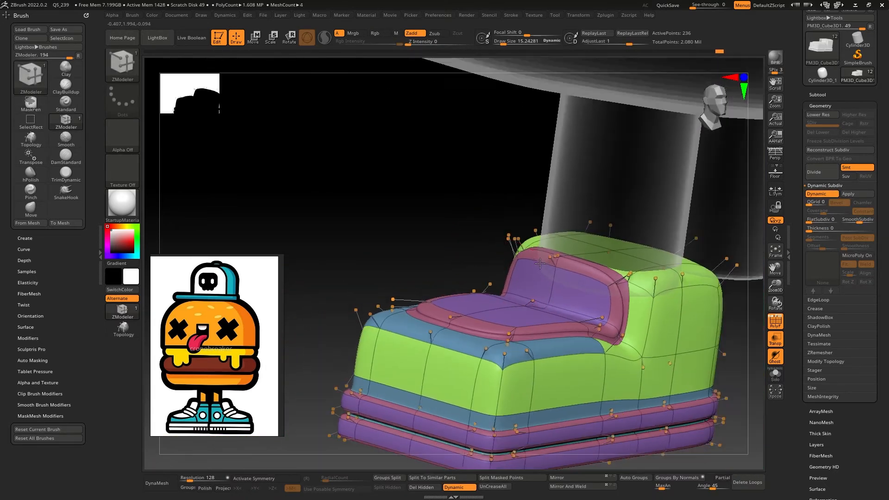
Step: Turn dynamic subdivision off, make the shoe the active subtool with the Move gizmo and isolate it in Solo mode
click(461, 489)
mouse_move(490, 384)
right_down()
mouse_move(519, 334)
mouse_move(491, 384)
right_up()
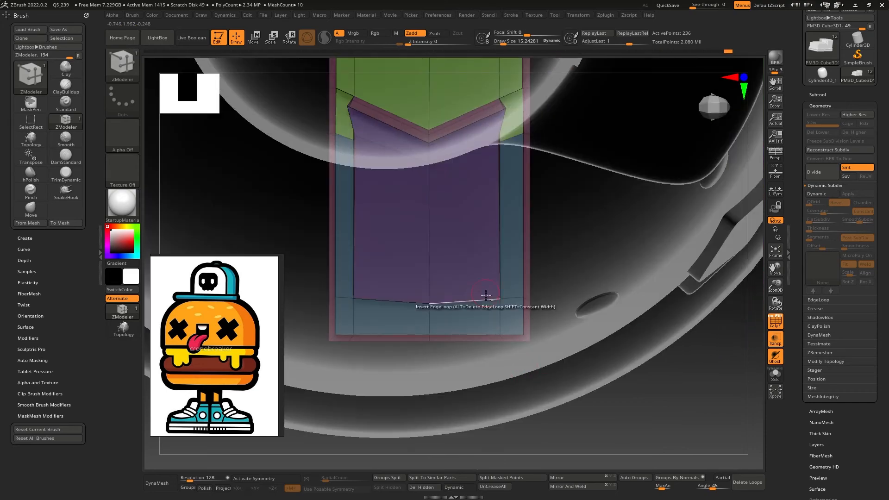
ctrl+drag(407, 447, 460, 250)
key(w)
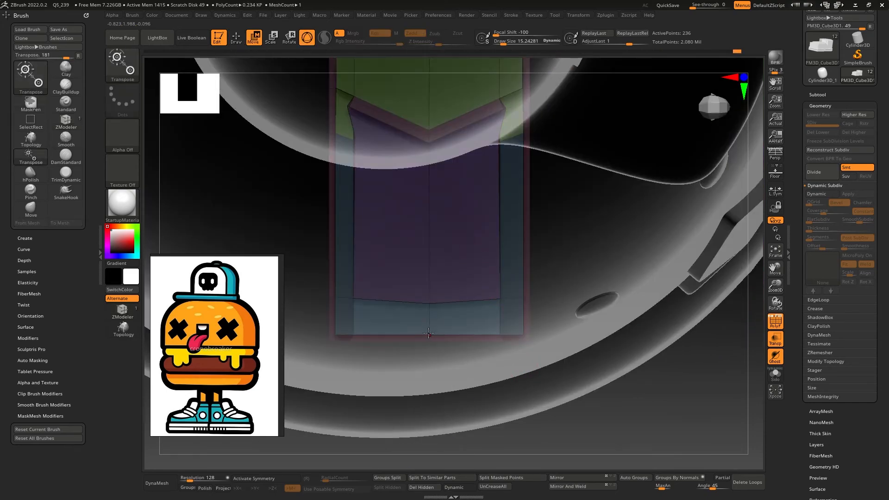
alt+click(428, 332)
right_drag(454, 331, 580, 225)
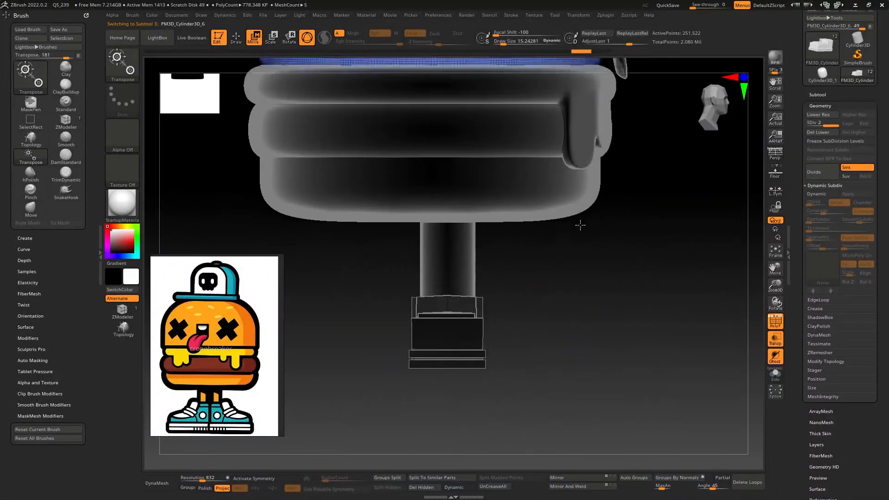
alt+click(447, 324)
mouse_move(447, 324)
right_down()
mouse_move(490, 297)
mouse_move(450, 313)
right_up()
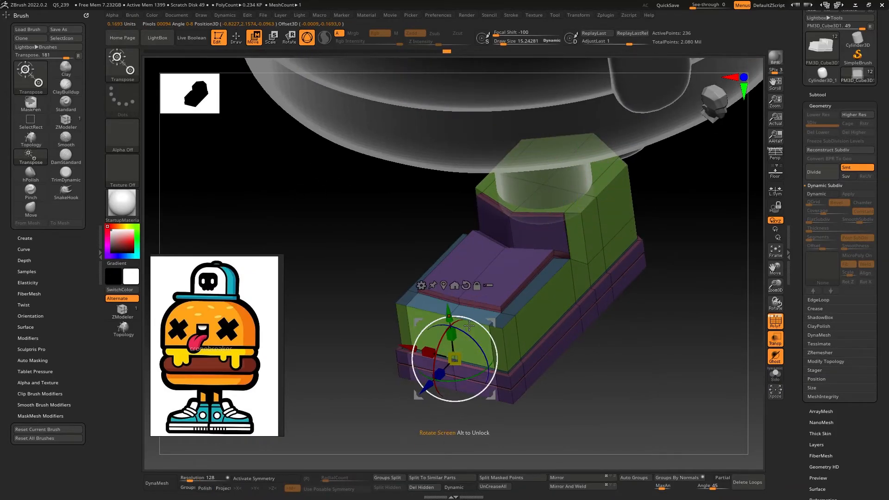
shift+right_drag(469, 326, 739, 378)
click(775, 374)
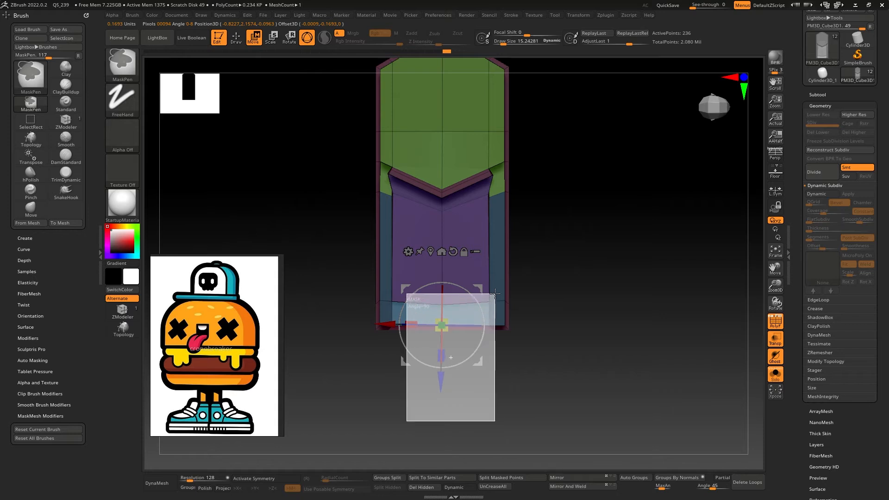
Step: Mask the shoe except for the toe's middle points, move them forward to round the toe outline, and leave Solo mode
ctrl+alt+drag(495, 293, 505, 293)
ctrl+alt+drag(482, 396, 377, 300)
ctrl+drag(444, 394, 465, 406)
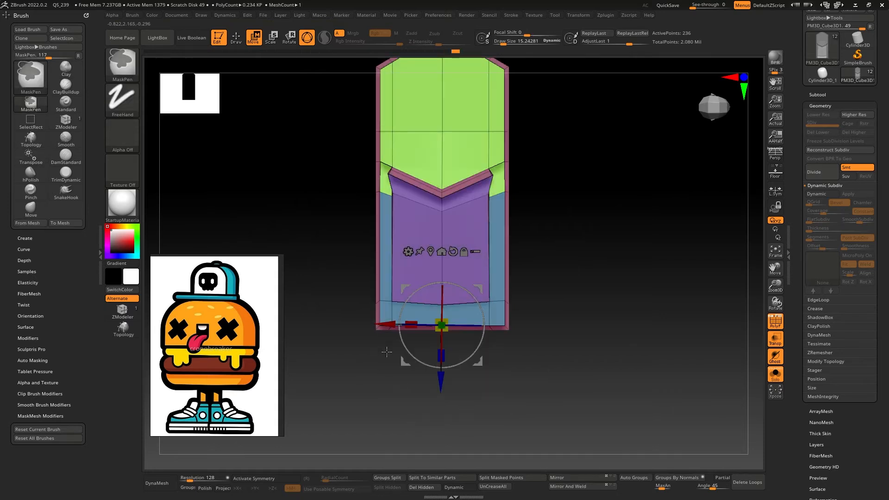
ctrl+alt+drag(502, 281, 502, 281)
drag(442, 380, 419, 401)
ctrl+alt+drag(421, 404, 461, 280)
drag(444, 387, 468, 412)
mouse_move(546, 393)
shift+right_down()
mouse_move(569, 294)
mouse_move(519, 301)
shift+right_up()
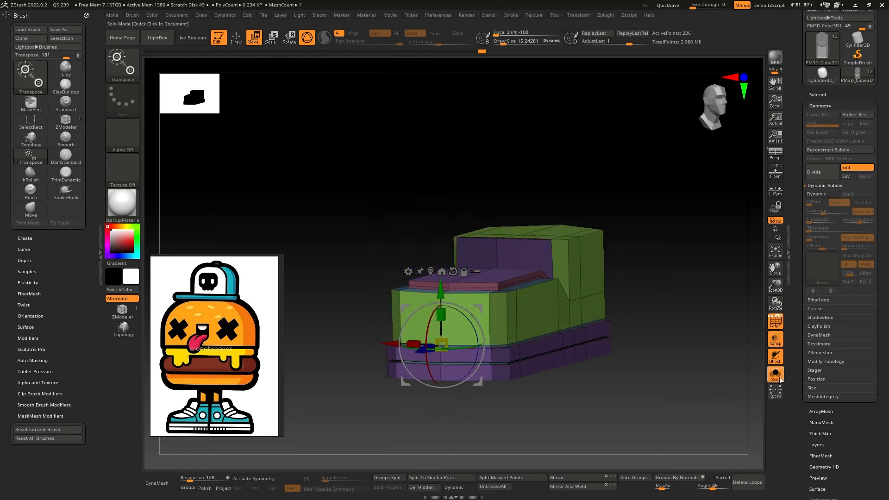
click(774, 375)
key(q)
right_drag(561, 319, 714, 303)
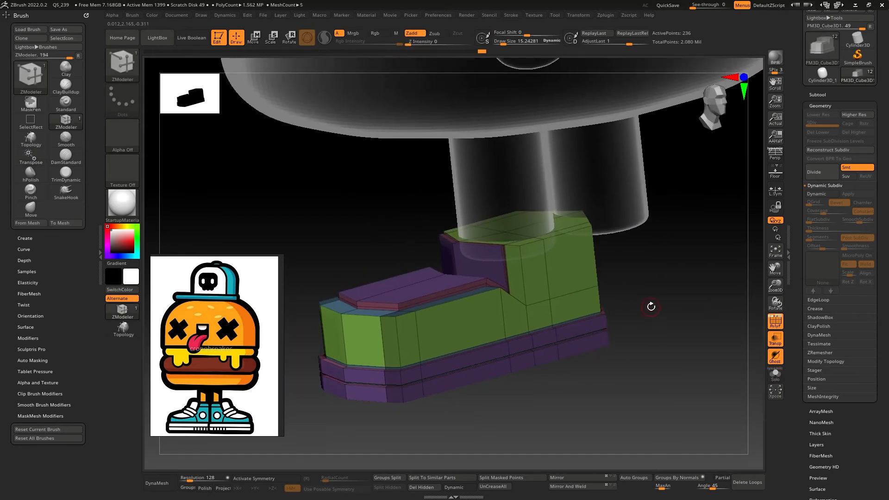
right_drag(651, 306, 554, 249)
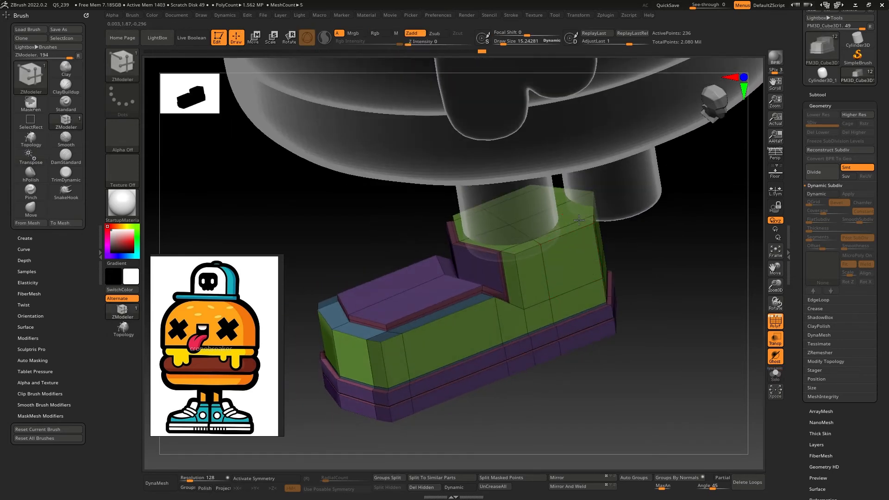
Step: Insert an edge loop through the ankle near its front and sink the inner ankle-top polygons to hollow out the shoe opening
key(space)
click(584, 284)
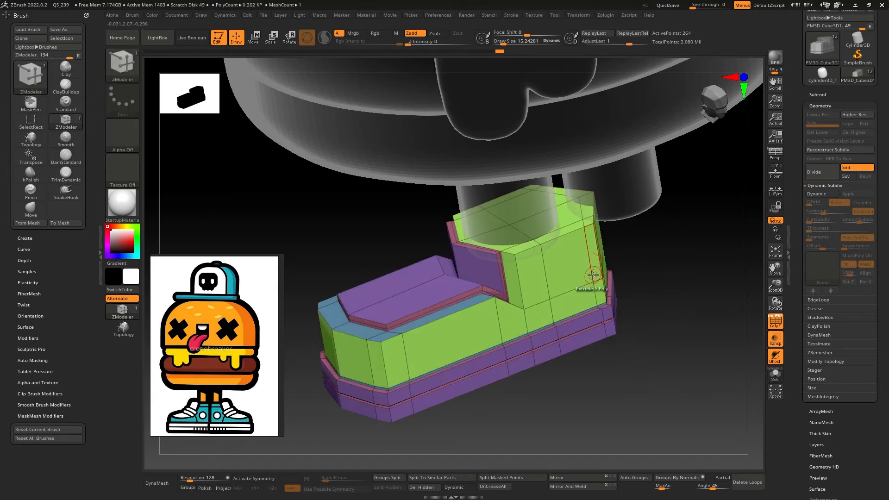
click(525, 250)
right_drag(525, 250, 524, 231)
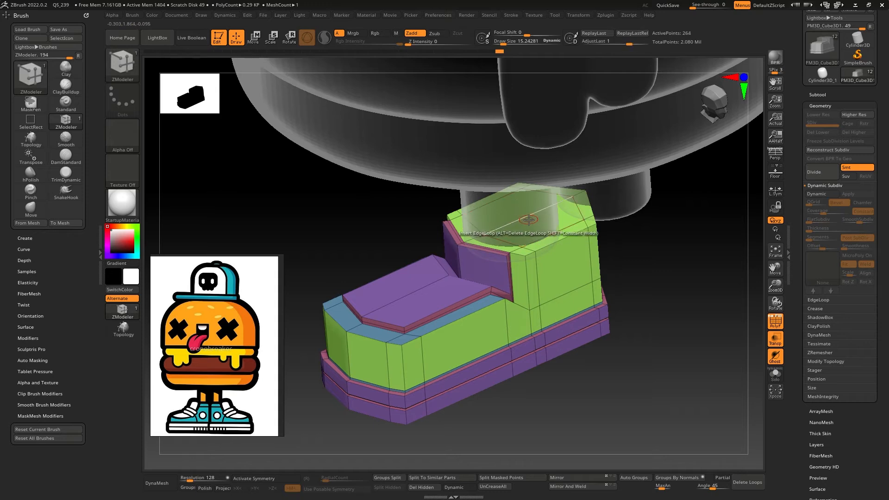
click(529, 219)
mouse_move(551, 222)
alt+mouse_down()
mouse_move(527, 237)
mouse_move(536, 223)
mouse_move(540, 242)
alt+mouse_up()
right_drag(558, 282, 576, 280)
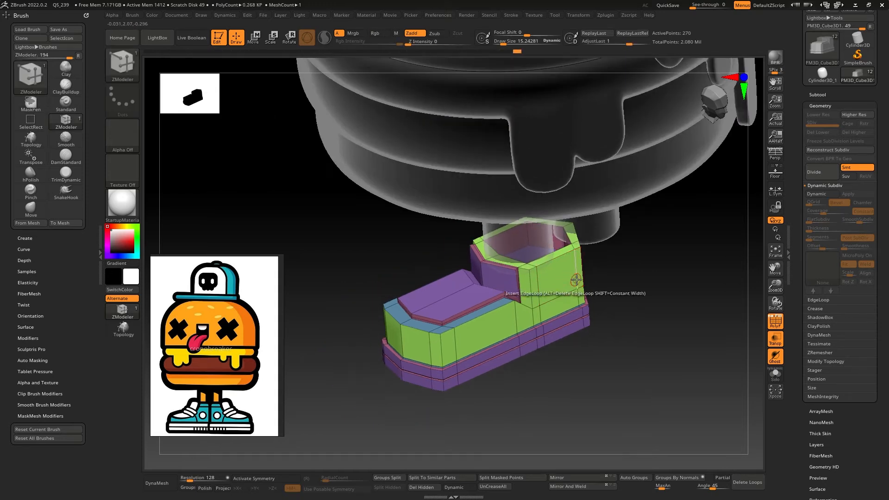
Step: Hide the polyframe, check the smoothed shoe from several angles and from above, and turn dynamic subdivision off
key(d)
right_drag(554, 405, 489, 331)
key(shift+f)
right_drag(599, 341, 570, 300)
click(771, 374)
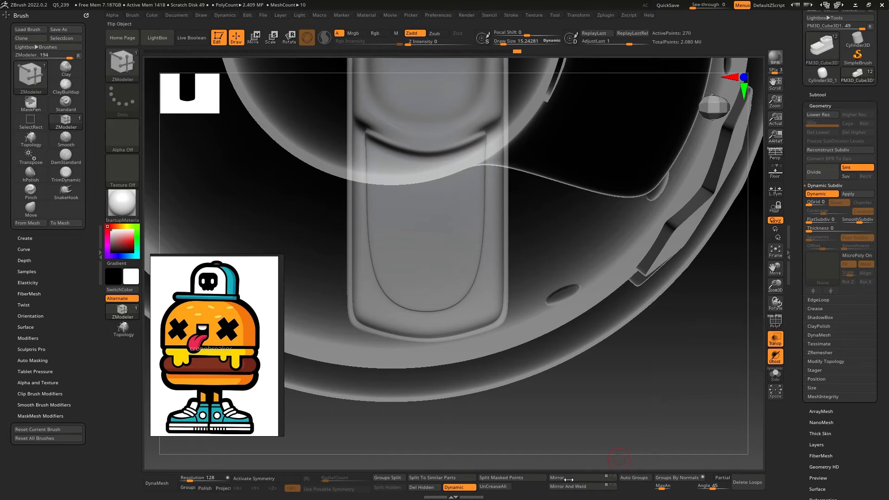
click(456, 487)
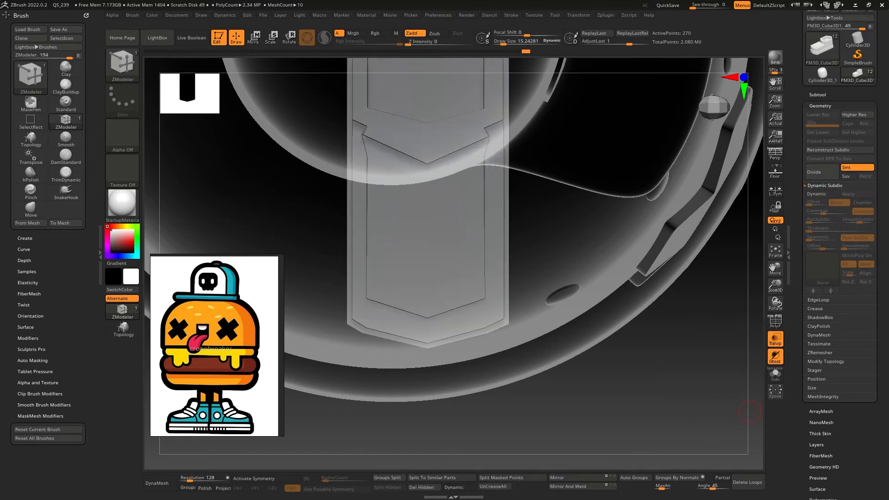
right_drag(581, 362, 578, 316)
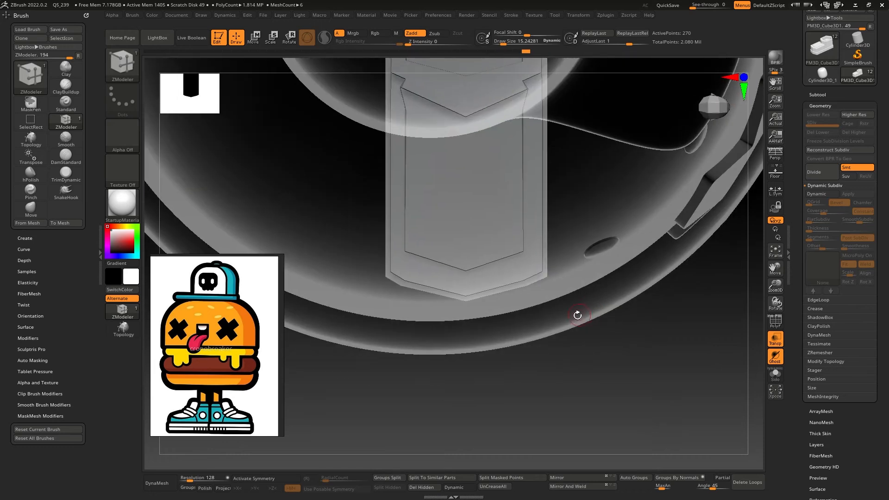
Step: Try isolating the toe's outer corner points with masks and moving them back toward the heel
ctrl+drag(584, 382, 506, 216)
key(w)
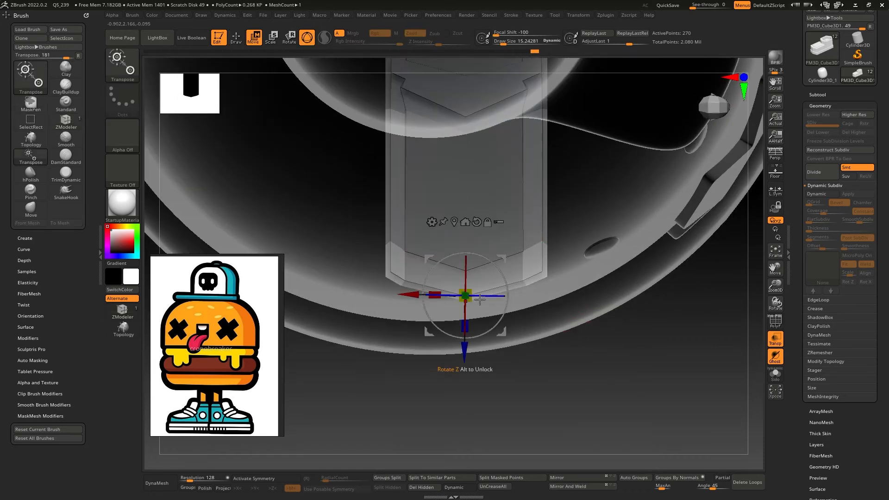
ctrl+drag(551, 377, 500, 219)
ctrl+alt+drag(336, 388, 427, 222)
mouse_move(464, 355)
mouse_down()
mouse_move(464, 324)
mouse_move(464, 344)
mouse_up()
key(ctrl+z)
ctrl+drag(563, 401, 577, 417)
ctrl+alt+drag(597, 406, 527, 219)
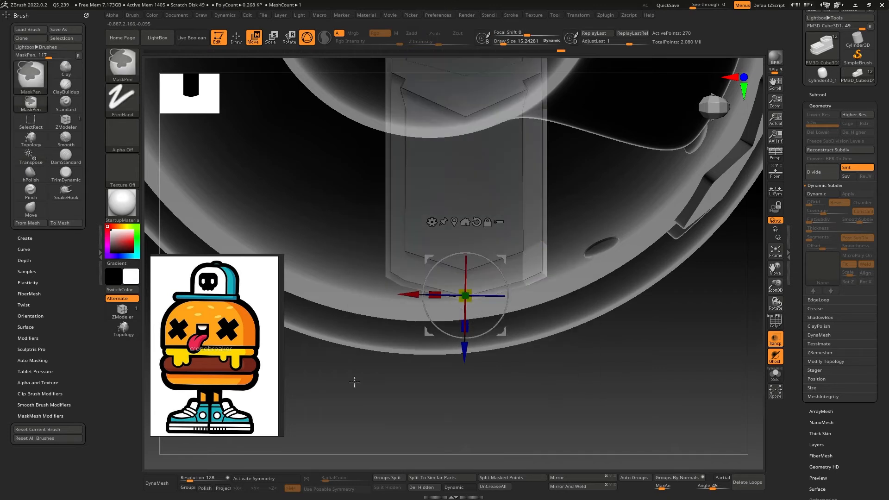
ctrl+alt+drag(334, 394, 407, 205)
drag(470, 351, 470, 334)
key(ctrl+z)
Step: Mask the shoe except for the toe's outer corner points and move those points back toward the heel
ctrl+drag(582, 358, 527, 222)
ctrl+drag(355, 377, 403, 218)
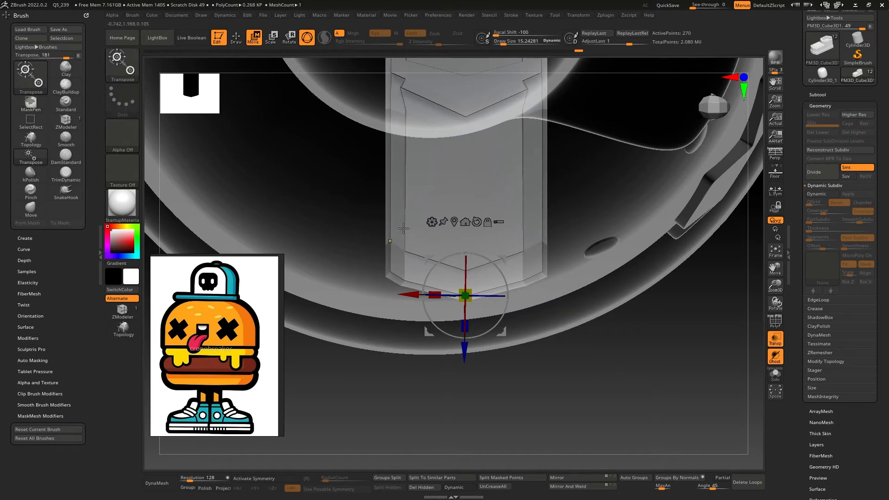
drag(467, 352, 462, 329)
Step: Mask the rest of the shoe from the side, lower the toe's front top points slightly, and clear the mask
right_drag(483, 275, 407, 274)
ctrl+drag(417, 215, 575, 280)
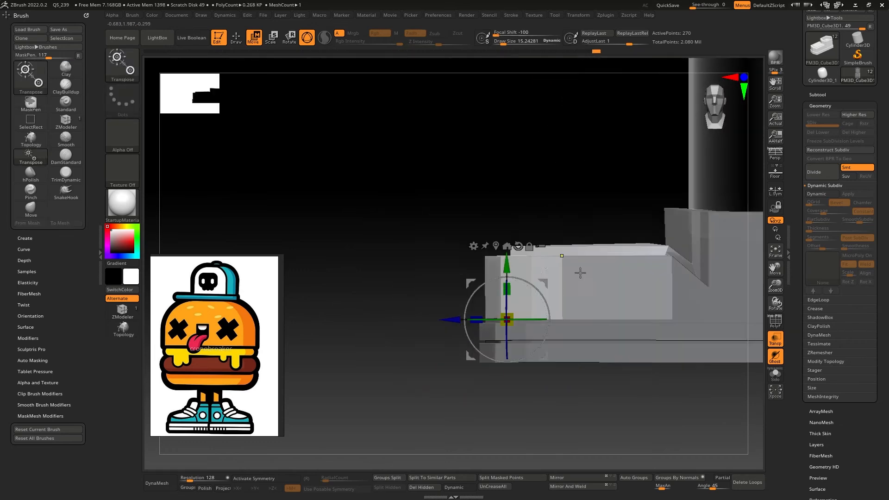
drag(507, 264, 506, 279)
ctrl+drag(440, 243, 433, 248)
mouse_move(432, 248)
right_down()
mouse_move(426, 255)
mouse_move(510, 282)
right_up()
Step: Turn on dynamic subdivision, check the smoothed shoe from several angles, and apply it as real subdivision levels
key(q)
mouse_move(509, 282)
ctrl+right_down()
mouse_move(597, 308)
mouse_move(590, 377)
mouse_move(593, 365)
ctrl+right_up()
key(d)
mouse_move(593, 366)
ctrl+right_down()
mouse_move(594, 347)
mouse_move(570, 328)
mouse_move(579, 349)
mouse_move(607, 354)
ctrl+right_up()
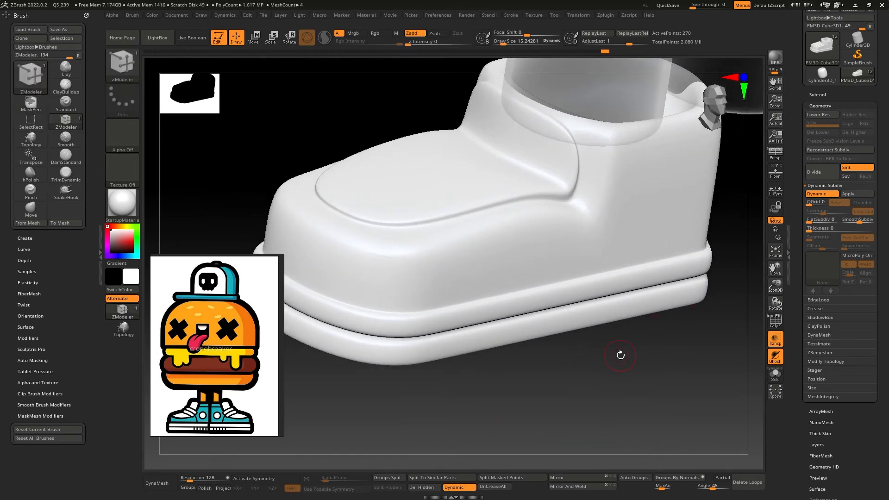
right_drag(541, 224, 512, 226)
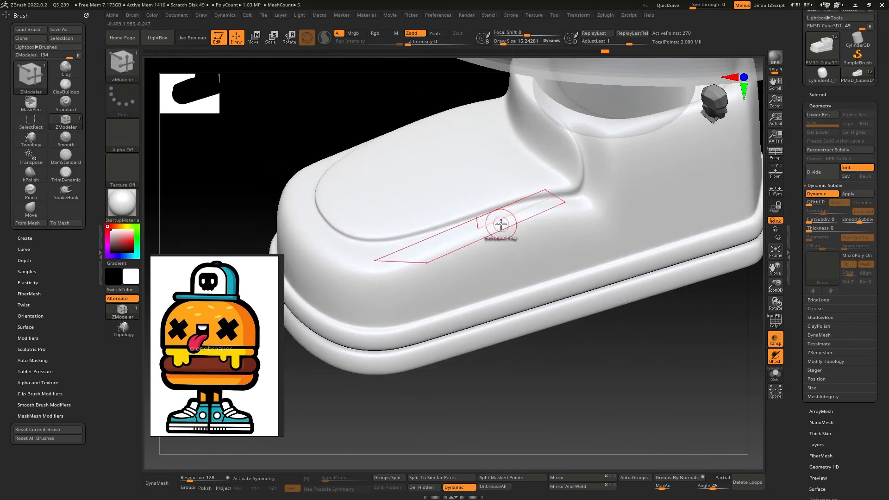
right_drag(575, 288, 588, 234)
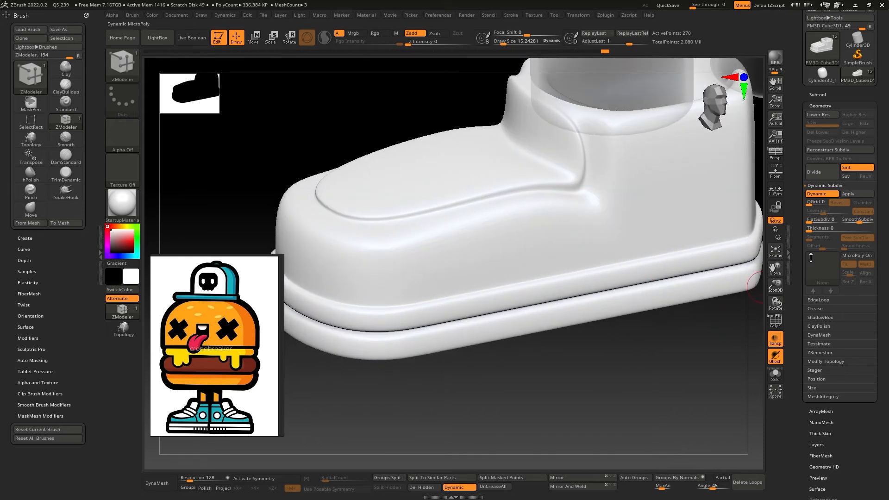
click(849, 194)
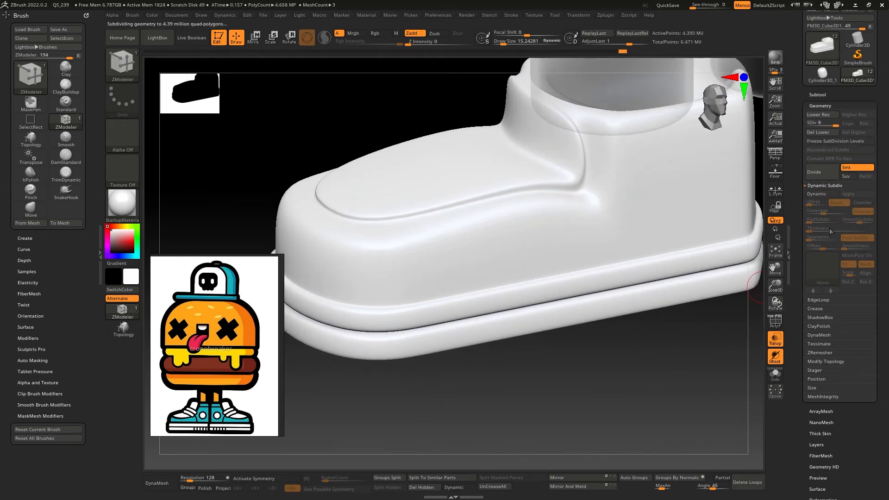
Step: Carve a curved seam with the DamStandard brush from the tongue's lower corner down the shoe's side to the sole
key(b)
key(d)
key(s)
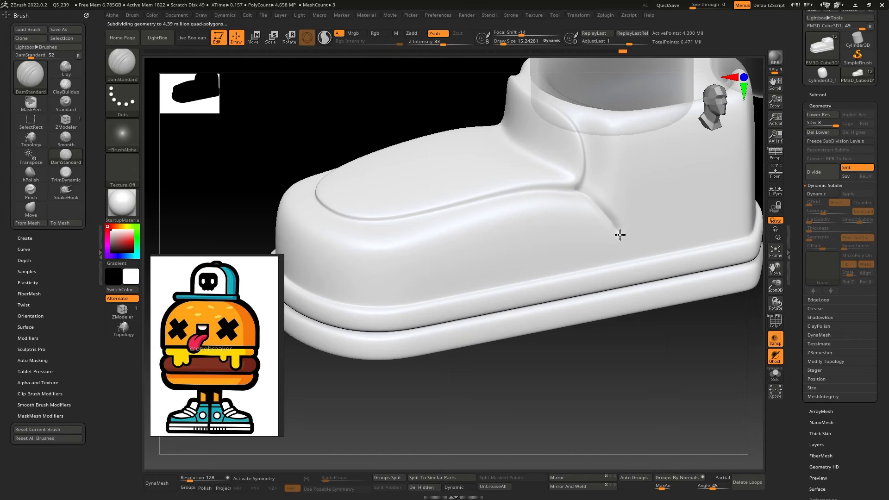
shift+right_drag(626, 262, 517, 188)
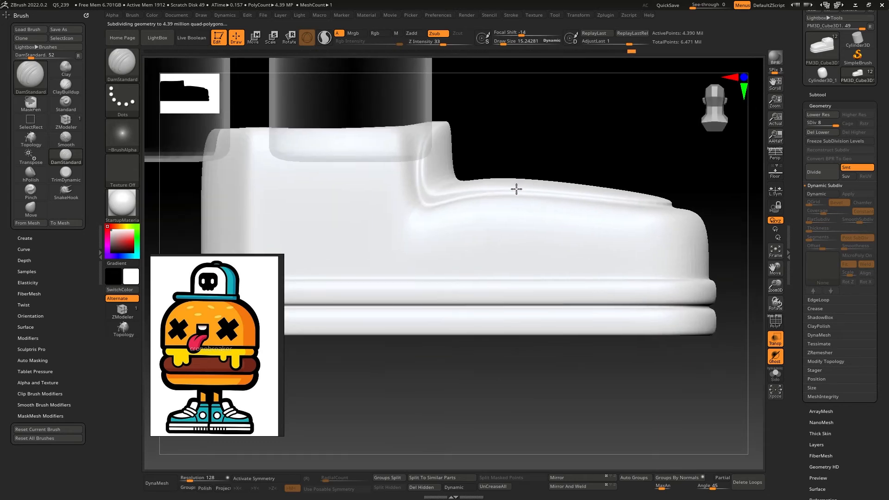
mouse_move(393, 276)
right_down()
mouse_move(560, 221)
mouse_move(457, 239)
right_up()
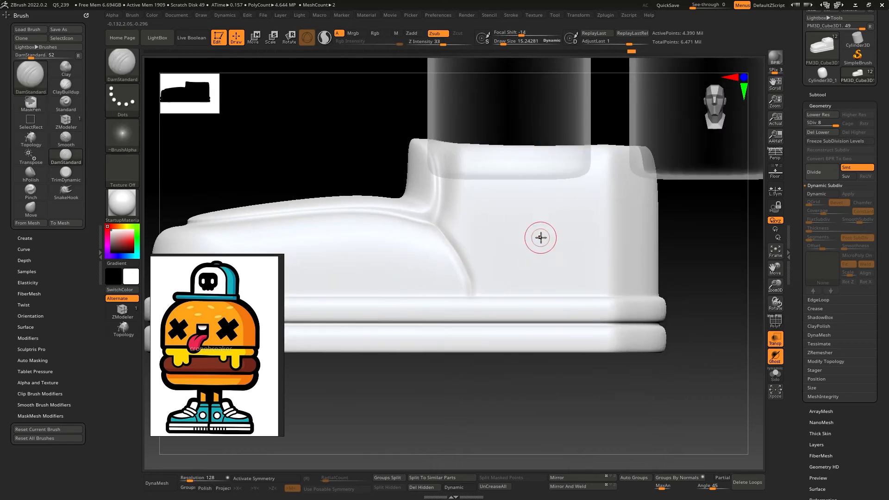
Step: Mask a circular patch on the side of the ankle with MaskPerfectCircle and invert the mask
ctrl+click(122, 65)
ctrl+click(377, 116)
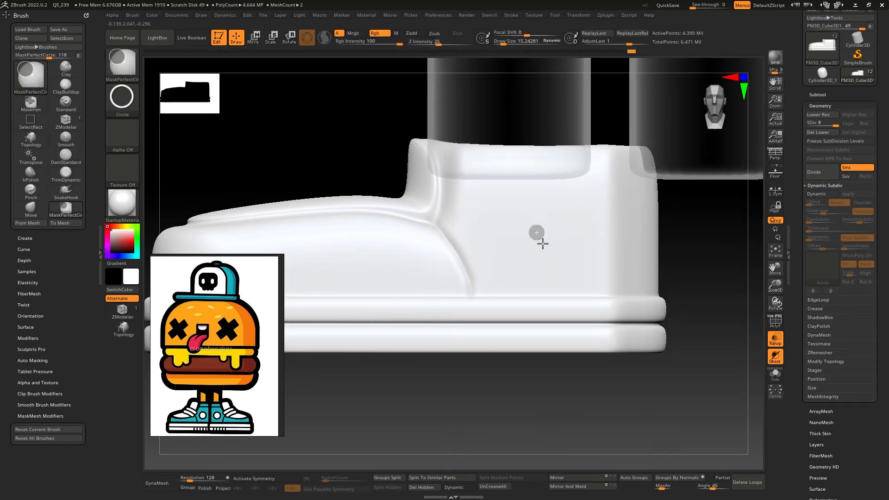
ctrl+drag(565, 277, 567, 278)
ctrl+click(679, 264)
right_drag(678, 264, 708, 273)
key(w)
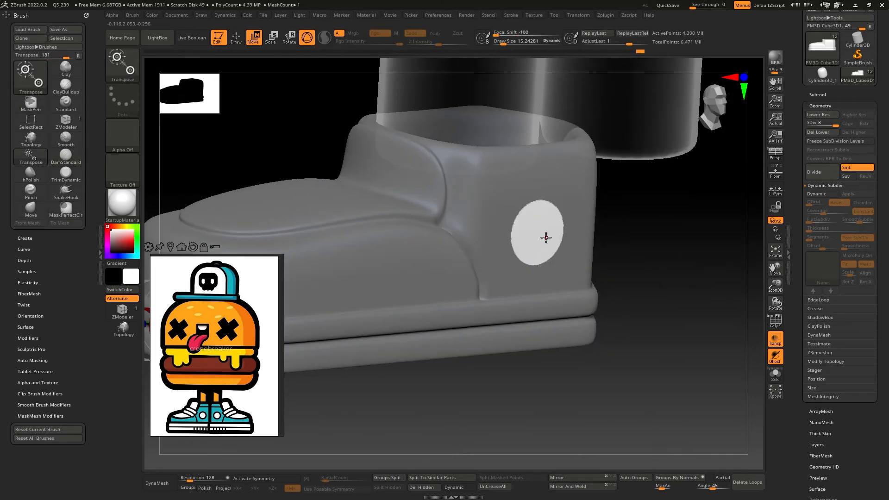
Step: Try pulling the circular ankle patch outward, clearing the mask and smoothing its rim
alt+click(545, 237)
drag(571, 244, 574, 244)
key(q)
ctrl+drag(644, 248, 653, 253)
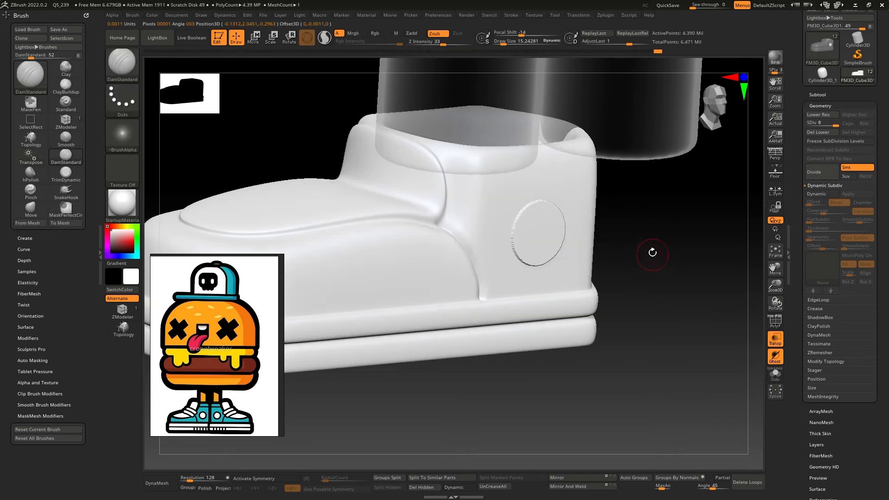
right_drag(677, 255, 653, 244)
shift+drag(539, 202, 549, 264)
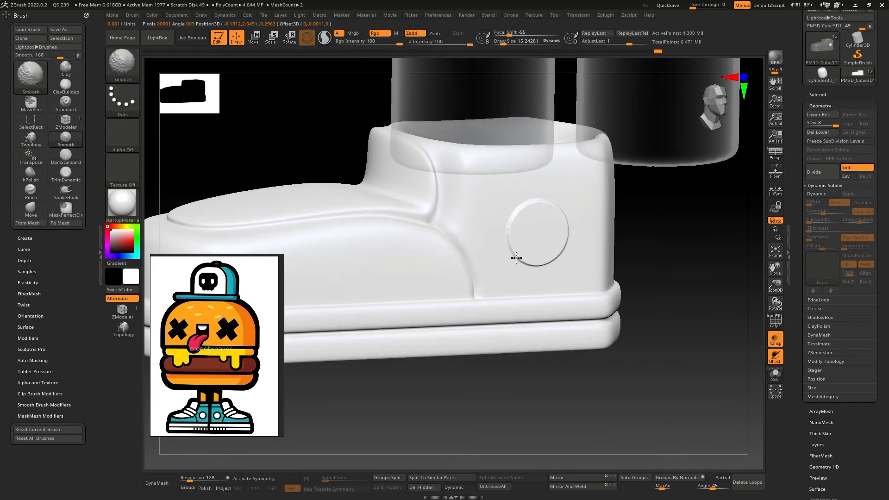
right_drag(502, 237, 509, 203)
key(ctrl+z)
Step: Scale the unmasked ankle circles outward across the shoe's width, clear the mask, and smooth the raised discs' rims
key(w)
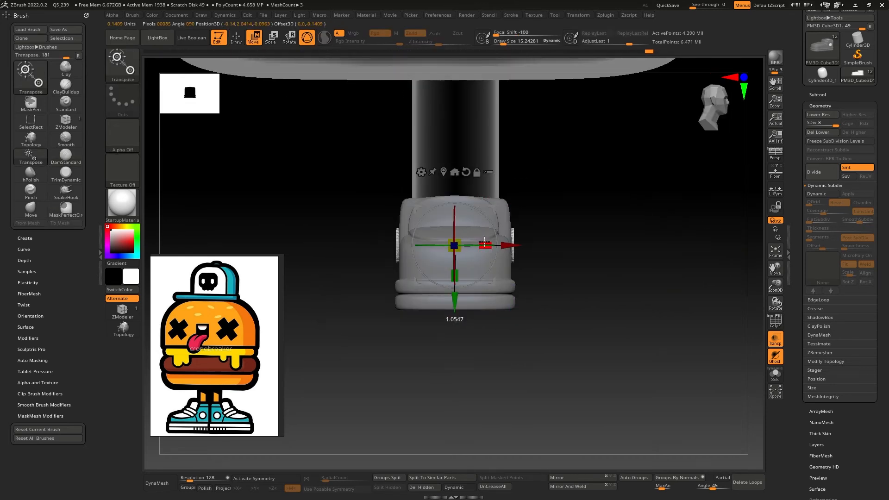
right_drag(488, 238, 544, 247)
ctrl+drag(682, 305, 662, 275)
key(q)
ctrl+right_drag(663, 276, 585, 256)
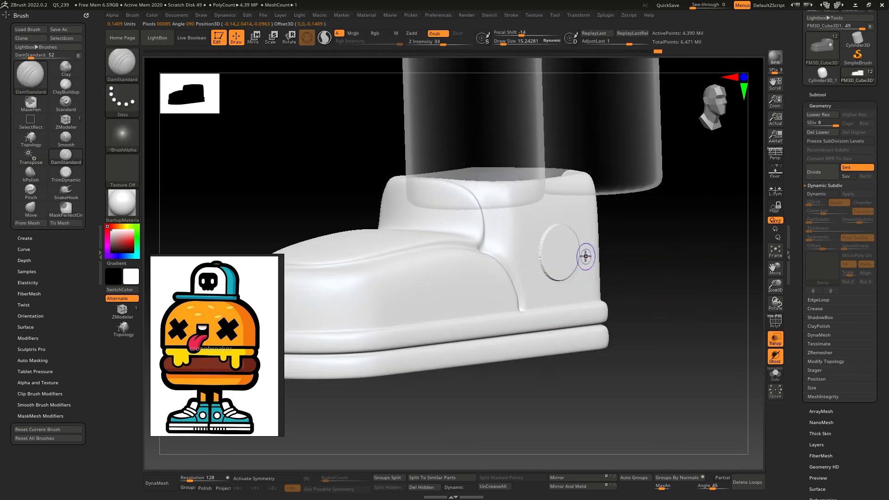
shift+drag(547, 246, 553, 275)
right_drag(553, 275, 530, 248)
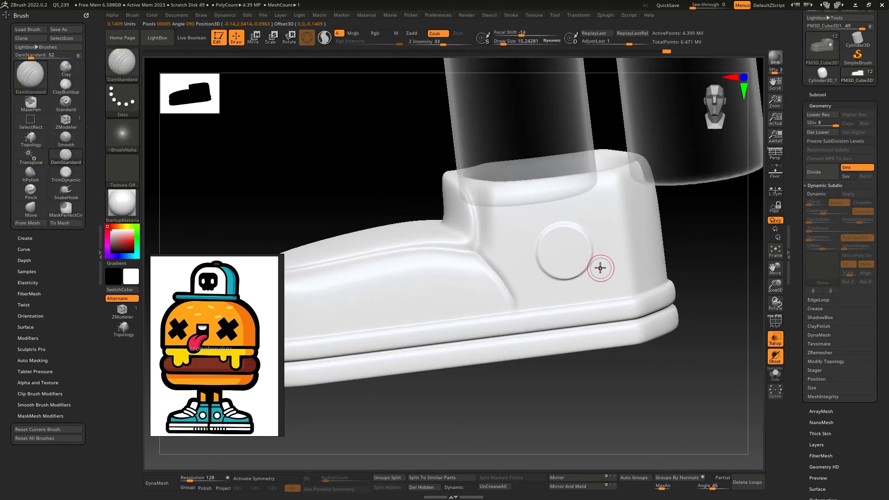
Step: Turn off transparency, rescale the whole shoe slightly, and shift it toward the toe beneath the leg
mouse_move(599, 264)
right_down()
mouse_move(299, 213)
mouse_move(272, 185)
right_up()
mouse_move(339, 227)
right_down()
mouse_move(394, 212)
mouse_move(356, 205)
mouse_move(423, 182)
mouse_move(353, 208)
mouse_move(319, 161)
mouse_move(558, 196)
mouse_move(601, 241)
mouse_move(557, 252)
mouse_move(596, 268)
mouse_move(610, 321)
mouse_move(631, 305)
mouse_move(645, 274)
mouse_move(629, 315)
mouse_move(643, 356)
right_up()
key(w)
click(774, 339)
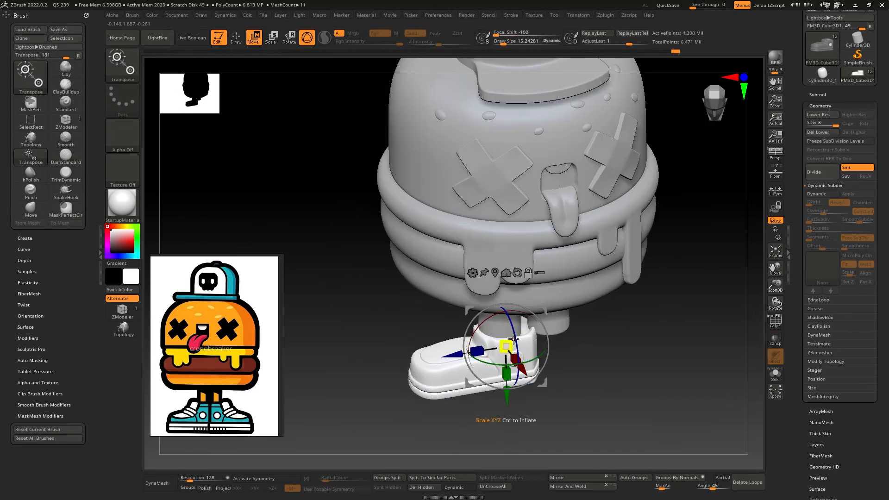
ctrl+right_drag(508, 345, 493, 303)
drag(492, 288, 489, 295)
drag(436, 298, 417, 302)
mouse_move(417, 302)
right_down()
mouse_move(469, 274)
mouse_move(504, 314)
mouse_move(601, 323)
mouse_move(593, 287)
right_up()
Step: Drop the shoe to its lowest subdivision level and isolate it in Solo mode, seen from above
key(shift+d)
right_drag(538, 273, 541, 296)
key(shift+d)
key(shift+d)
key(shift+d)
key(shift+d)
key(shift+d)
key(shift+d)
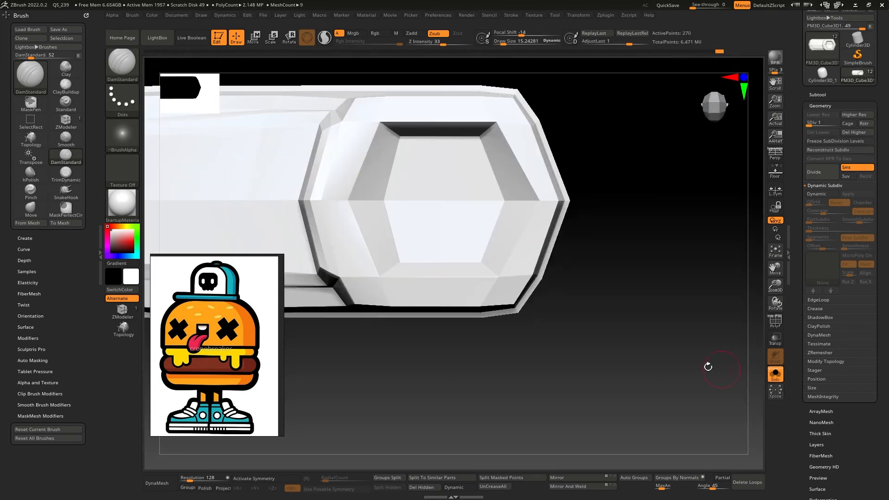
Step: Isolate the heel-end points with a rectangular MaskRect mask and move them backward to slightly lengthen the ankle and heel
ctrl+drag(564, 175, 560, 178)
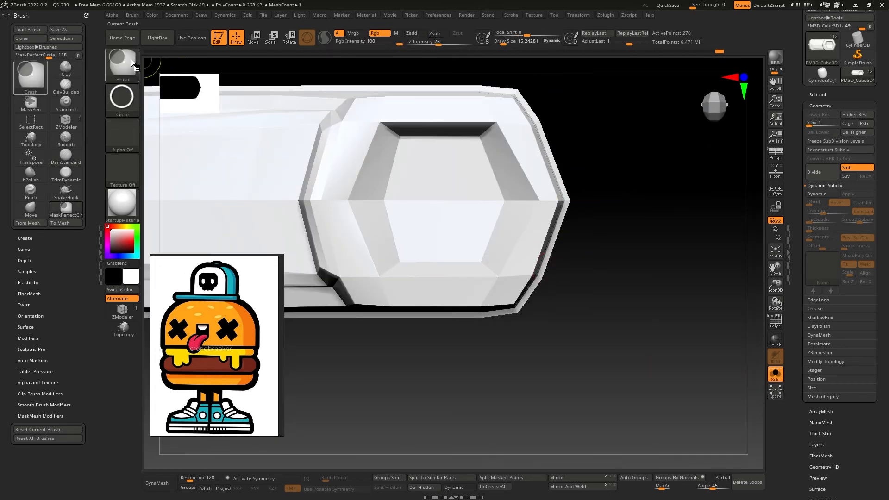
ctrl+click(132, 60)
ctrl+click(378, 112)
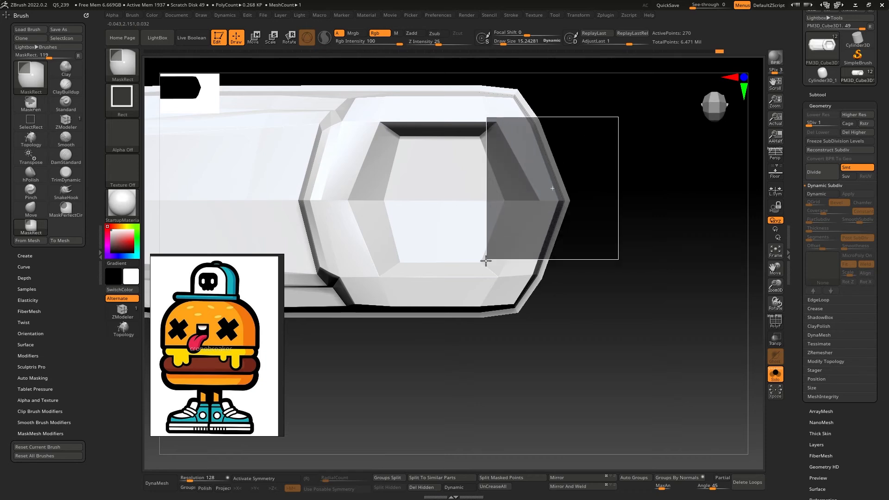
ctrl+drag(486, 261, 485, 261)
key(w)
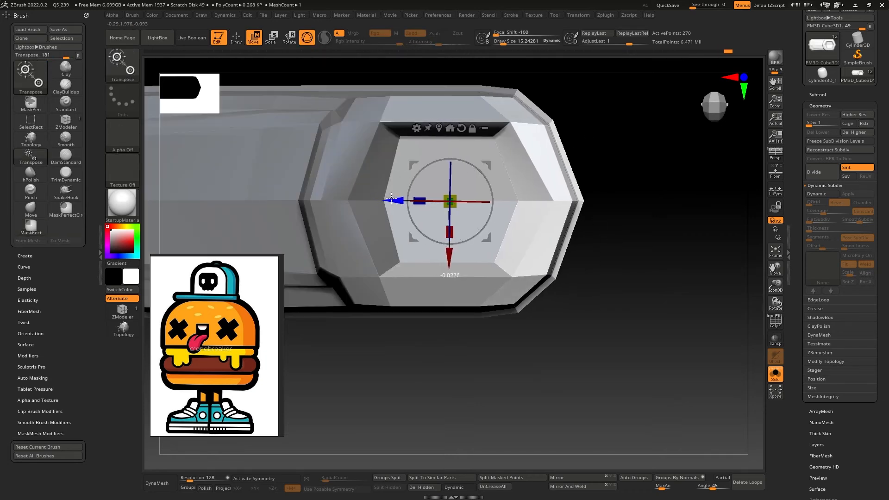
drag(391, 199, 404, 200)
ctrl+drag(622, 199, 621, 199)
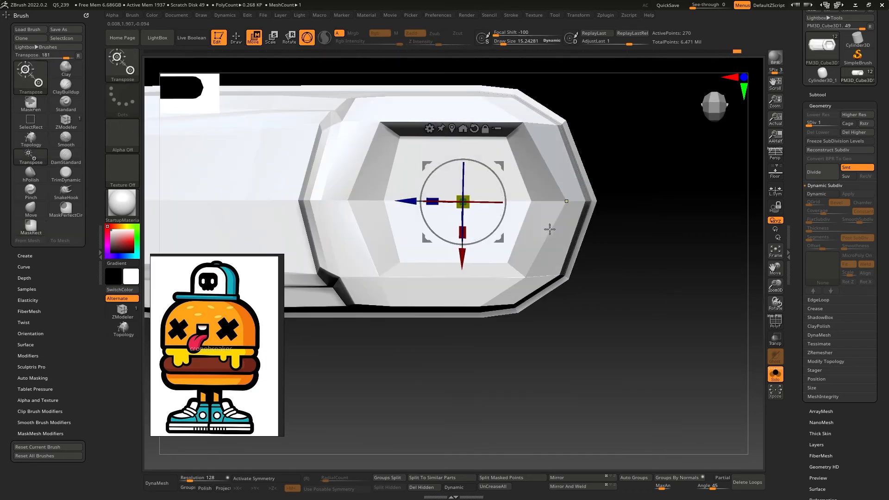
key(ctrl+z)
drag(407, 201, 396, 201)
drag(601, 331, 679, 318)
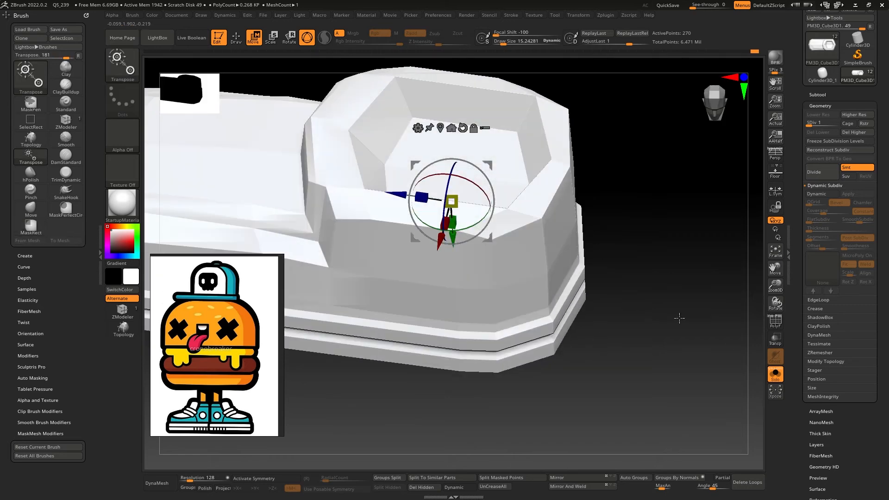
Step: Leave Solo mode, turn on dynamic subdivision, and check the smoothed shoe around the leg
click(775, 373)
alt+drag(619, 323, 636, 299)
key(d)
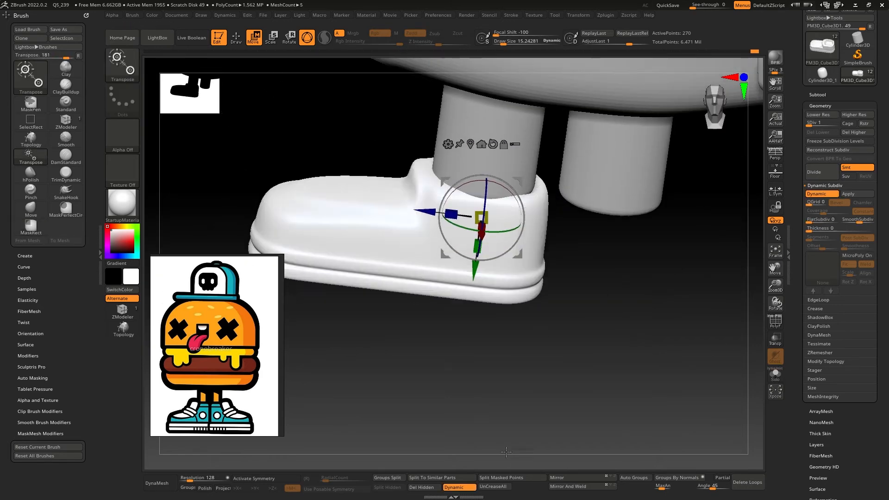
mouse_move(502, 406)
mouse_down()
mouse_move(585, 345)
mouse_move(617, 354)
mouse_move(560, 322)
mouse_move(470, 244)
mouse_move(464, 296)
mouse_move(490, 272)
mouse_move(617, 275)
mouse_move(535, 246)
mouse_move(548, 214)
mouse_move(618, 282)
mouse_move(584, 296)
mouse_up()
Step: Enlarge the brush to about 27 and smooth the shoe's ankle area at subdivision level 4
key(b)
key(d)
key(s)
key(])
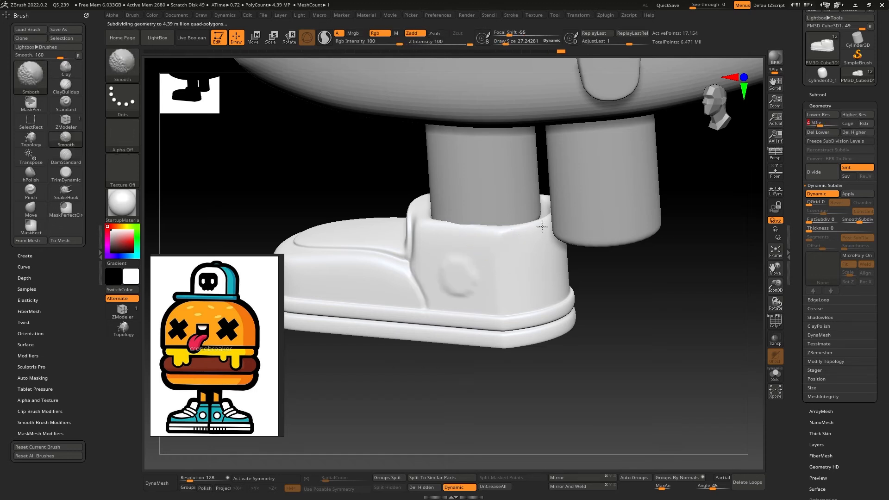
drag(542, 227, 680, 291)
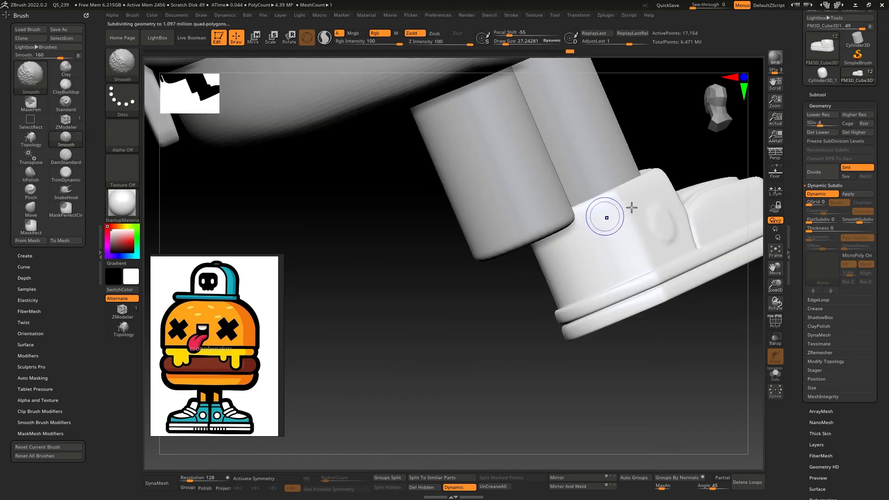
Step: Step down to subdivision level 2 and smooth the back of the ankle opening
key(shift+d)
right_drag(611, 214, 607, 245)
key(shift+d)
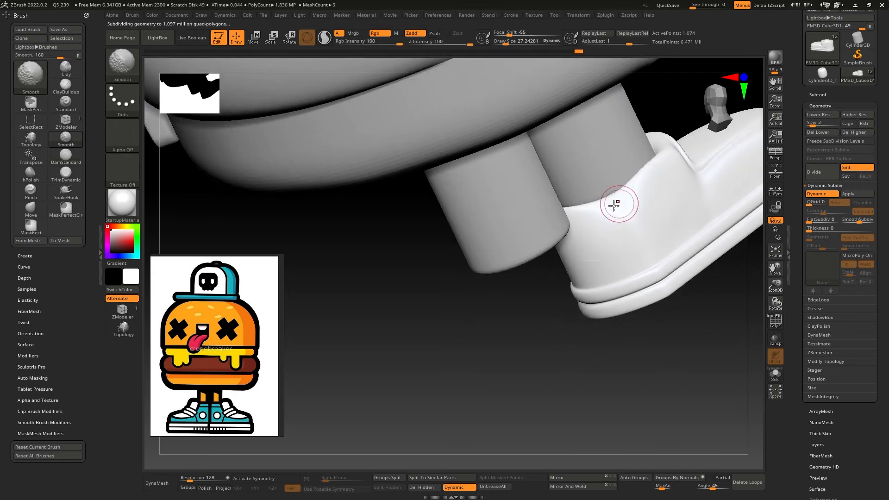
mouse_move(615, 204)
right_down()
mouse_move(592, 209)
mouse_move(625, 197)
mouse_move(500, 230)
mouse_move(585, 217)
mouse_move(577, 252)
right_up()
Step: Smooth the ankle sides while stepping back up through the subdivision levels, and return the shoe to level 8
key(d)
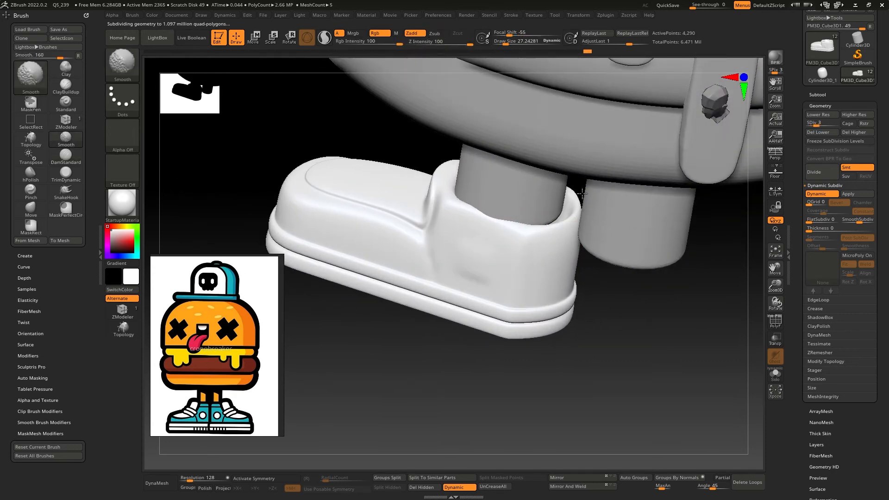
right_drag(582, 193, 633, 214)
key(d)
right_drag(482, 262, 514, 264)
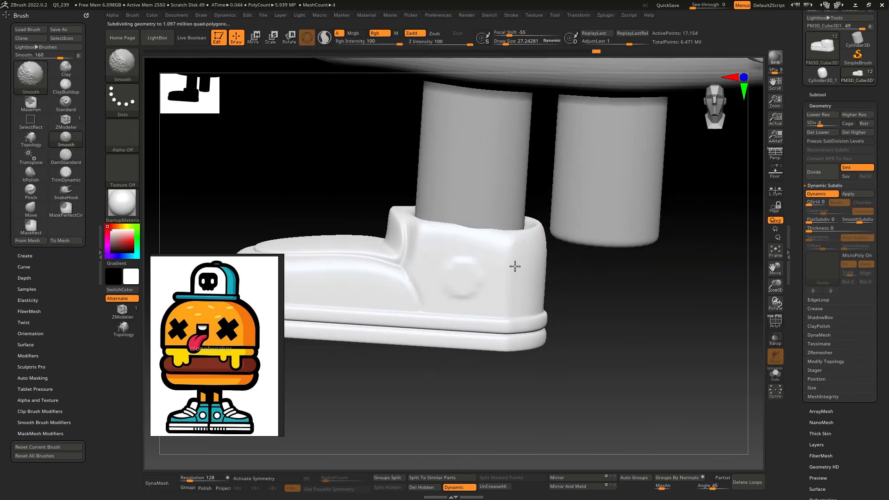
key(d)
key(d)
right_drag(608, 201, 591, 289)
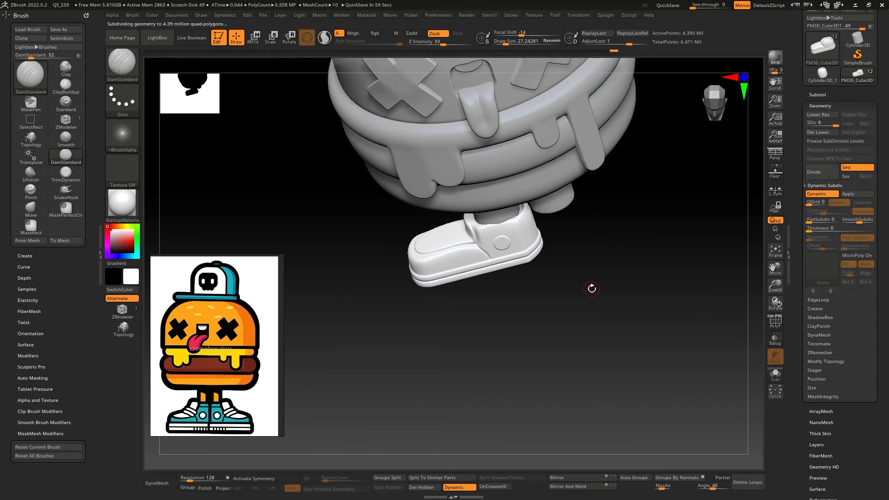
Step: Switch the masking brush to MaskPen, keep DamStandard for sculpting, and reduce the brush size to about 19
key(w)
shift+right_drag(530, 276, 492, 244)
key(q)
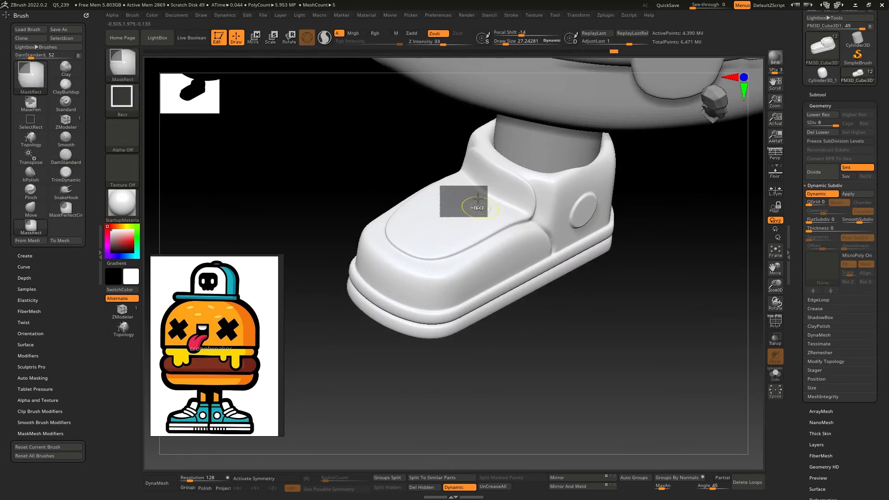
key(b)
click(314, 110)
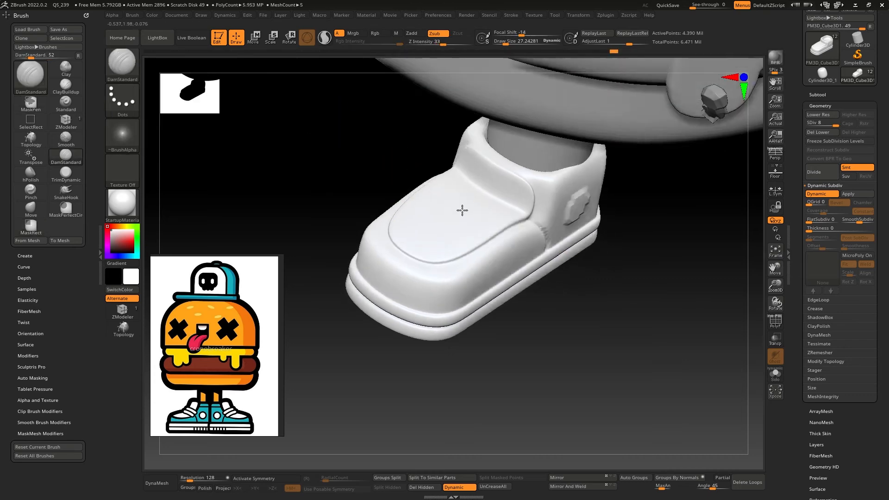
key(b)
key(d)
key(s)
mouse_move(447, 184)
right_down()
mouse_move(451, 220)
mouse_move(448, 195)
mouse_move(473, 239)
right_up()
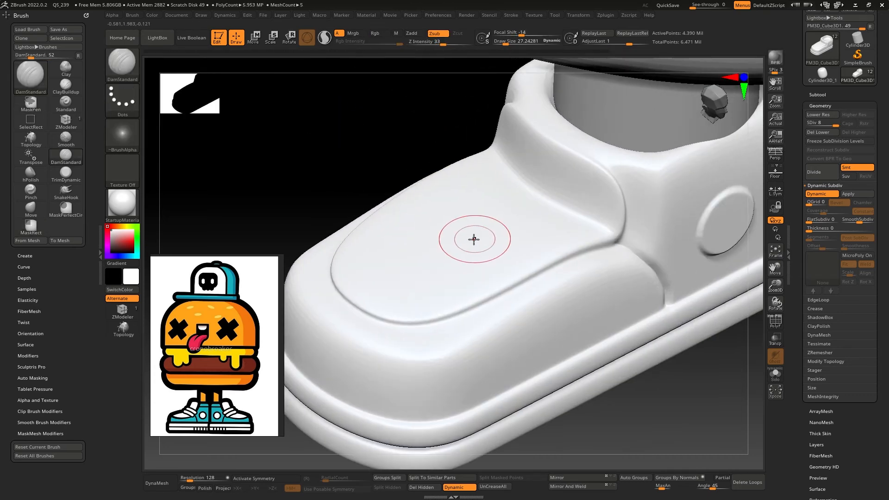
key(bracketleft)
Step: Try painting a mask band across the top of the toe box in perspective view
ctrl+drag(429, 195, 440, 210)
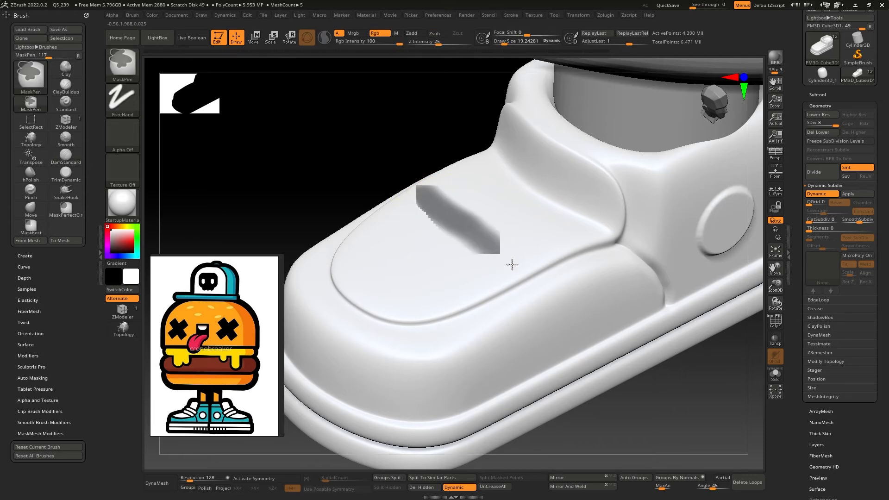
ctrl+drag(512, 265, 518, 268)
mouse_move(518, 268)
right_down()
mouse_move(460, 244)
mouse_move(500, 245)
mouse_move(518, 311)
mouse_move(357, 239)
right_up()
key(ctrl+z)
Step: Isolate the shoe and try painting a mask band straight across the toe box from above
click(774, 375)
ctrl+drag(506, 234, 523, 231)
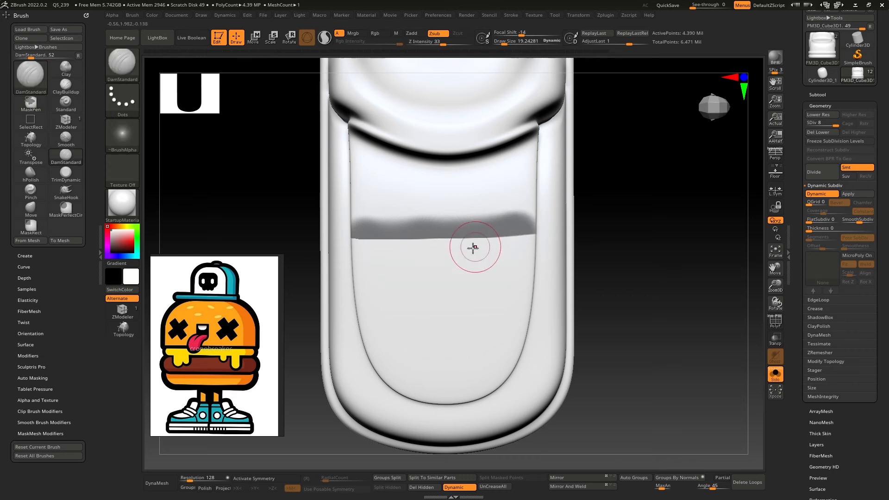
mouse_move(602, 291)
right_down()
mouse_move(633, 307)
mouse_move(574, 289)
right_up()
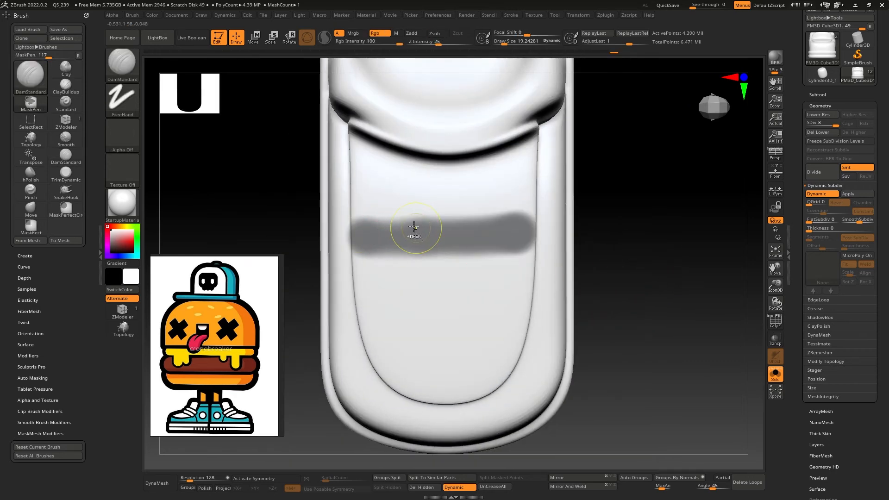
key(ctrl+z)
Step: Lower the shoe to subdivision level 6 and paint a straight mask band across the top of the toe box
mouse_move(649, 334)
right_down()
mouse_move(644, 280)
mouse_move(657, 307)
mouse_move(681, 313)
mouse_move(407, 123)
mouse_move(399, 163)
mouse_move(454, 244)
right_up()
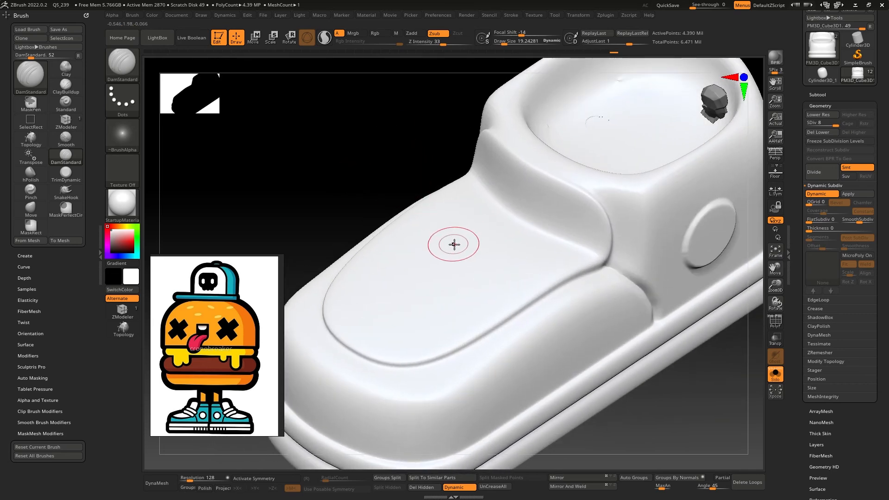
mouse_move(451, 205)
right_down()
mouse_move(435, 196)
mouse_move(567, 210)
mouse_move(465, 184)
mouse_move(409, 183)
mouse_move(379, 145)
mouse_move(431, 209)
mouse_move(407, 228)
right_up()
key(ctrl)
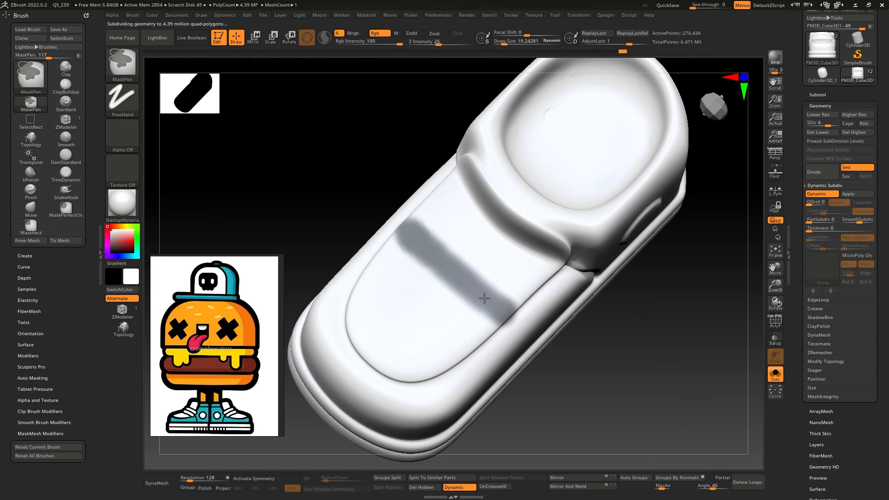
right_drag(515, 259, 581, 273)
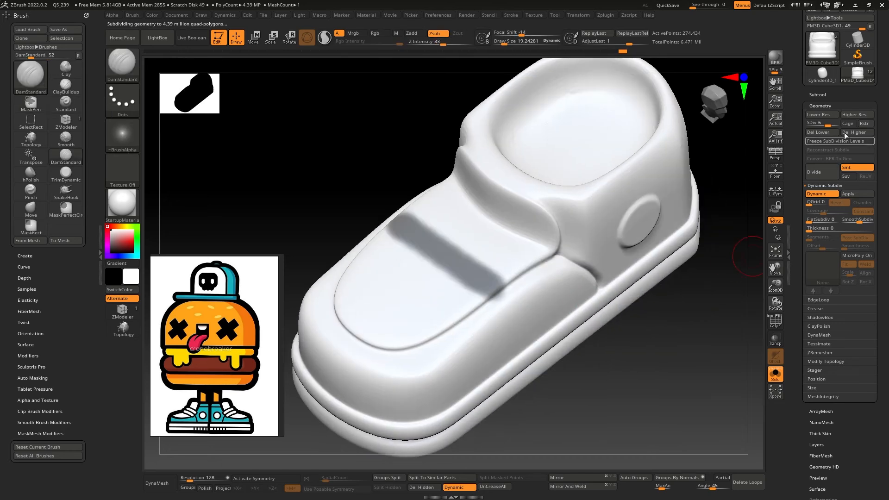
Step: Extract the masked band as a new subtool with thickness 0.02, accept it, and show the other subtools again
click(827, 94)
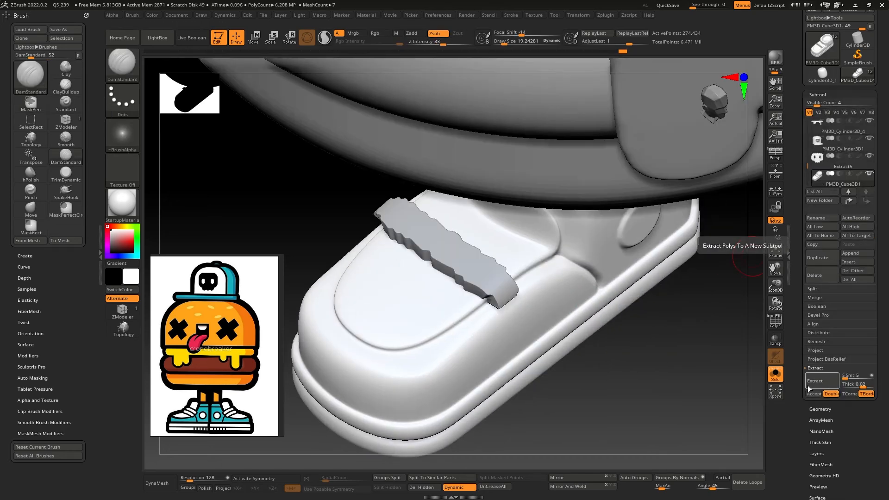
ctrl+right_drag(668, 358, 616, 139)
alt+right_drag(658, 222, 583, 334)
click(777, 376)
click(812, 383)
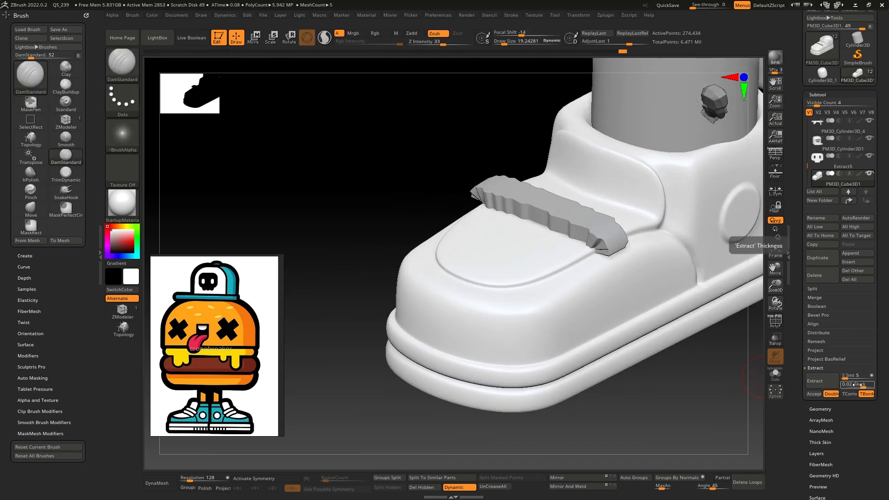
click(813, 394)
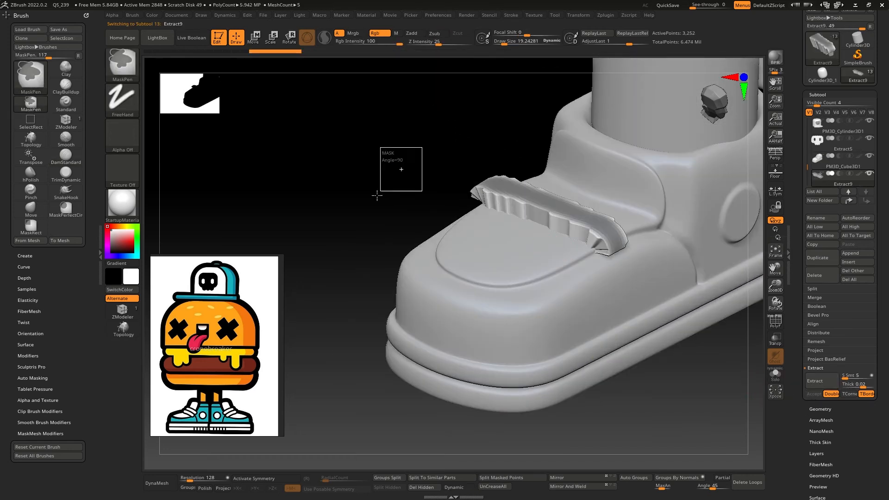
Step: Clear the extracted lace band's mask and DynaMesh it at resolution 128, smoothing its ragged edges
click(172, 484)
key(shift)
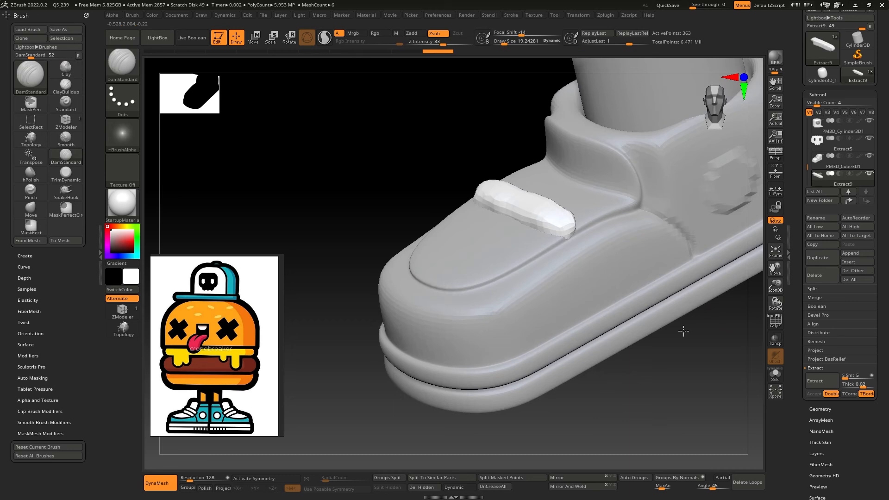
drag(683, 331, 688, 332)
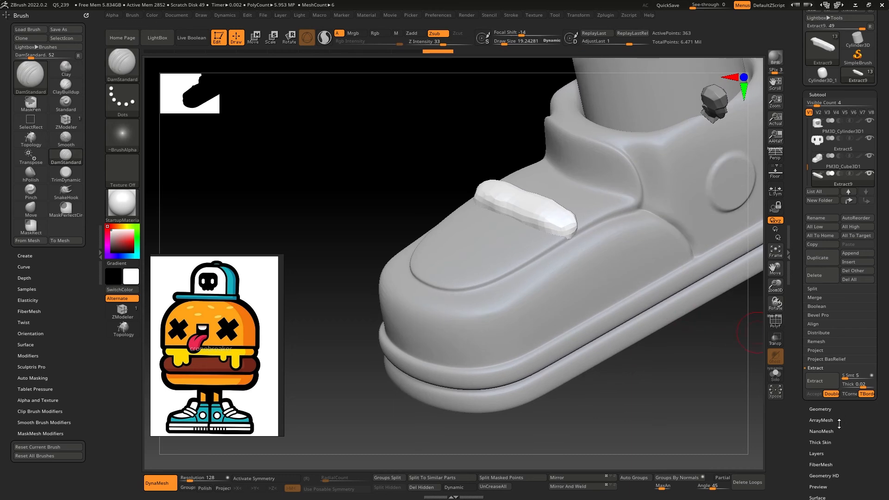
Step: Remesh the lace band with ZRemesher using the Half polygon target
click(820, 409)
click(824, 352)
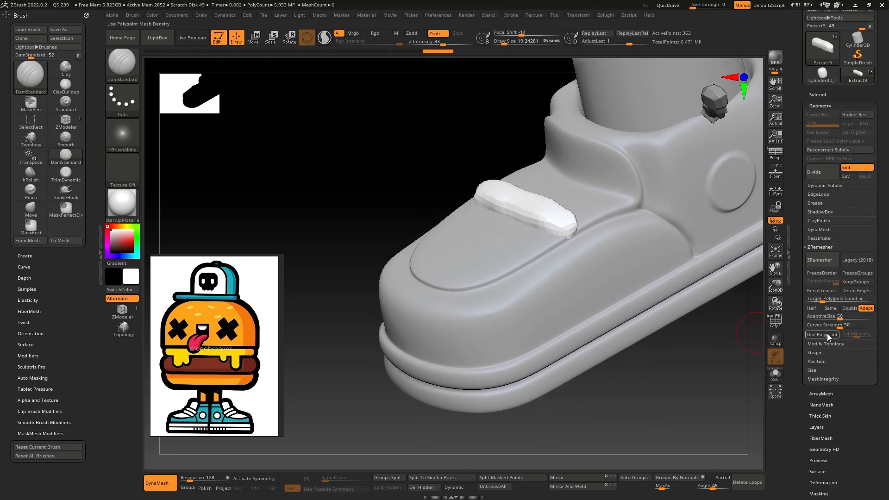
click(822, 273)
click(823, 260)
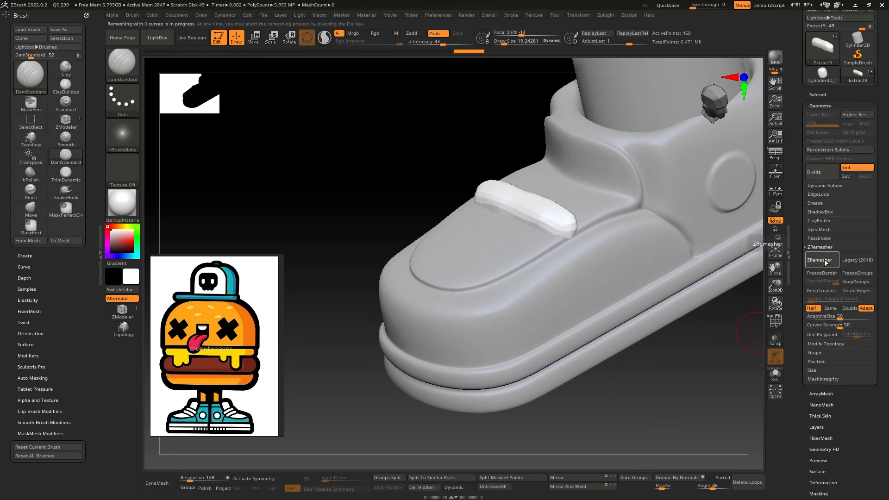
right_drag(598, 283, 520, 260)
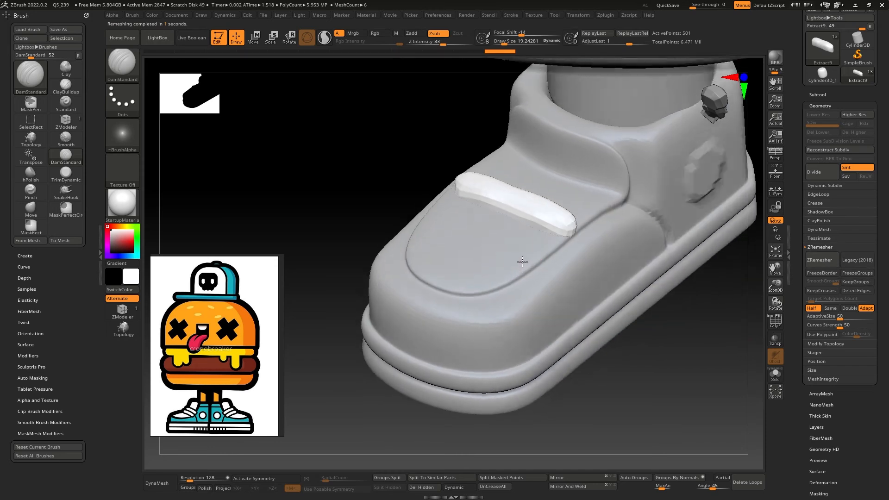
Step: Duplicate the lace band with the gizmo and place the copy alongside the first one on the toe box
key(w)
click(517, 202)
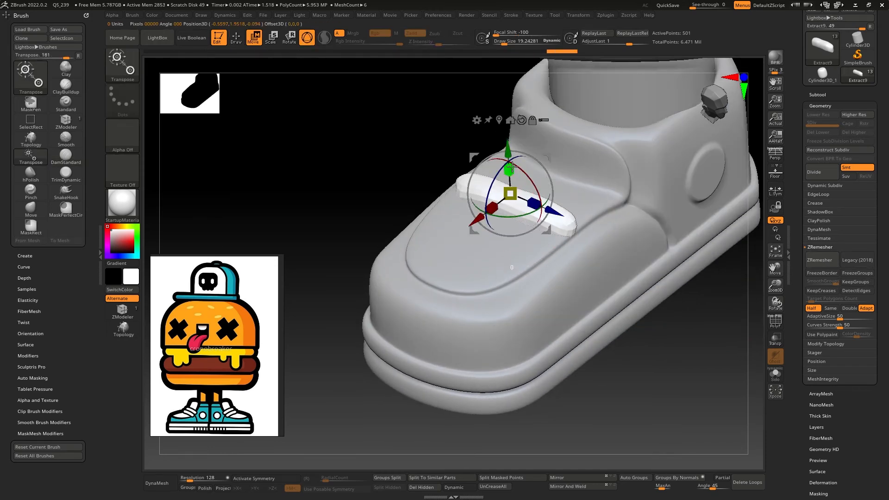
mouse_move(513, 154)
right_down()
mouse_move(526, 217)
mouse_move(458, 188)
mouse_move(565, 230)
mouse_move(555, 241)
right_up()
key(q)
key(b)
key(d)
key(s)
key(w)
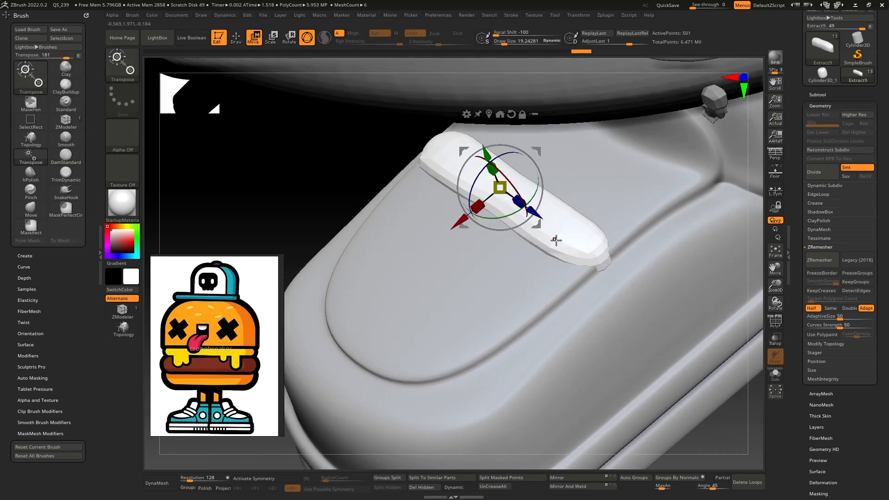
ctrl+drag(457, 224, 491, 194)
mouse_move(494, 193)
right_down()
mouse_move(548, 175)
mouse_move(564, 184)
mouse_move(435, 158)
right_up()
Step: Clear the mask left by the duplication and subdivide the two lace bands
key(q)
ctrl+drag(365, 132, 357, 139)
mouse_move(483, 217)
alt+right_down()
mouse_move(506, 238)
mouse_move(621, 230)
mouse_move(591, 224)
mouse_move(605, 217)
alt+right_up()
click(824, 178)
Step: Select the shoe and its lace bands together and rotate them to adjust the foot's angle under the leg
right_drag(489, 257, 621, 347)
alt+right_drag(549, 363, 552, 294)
key(w)
alt+click(626, 327)
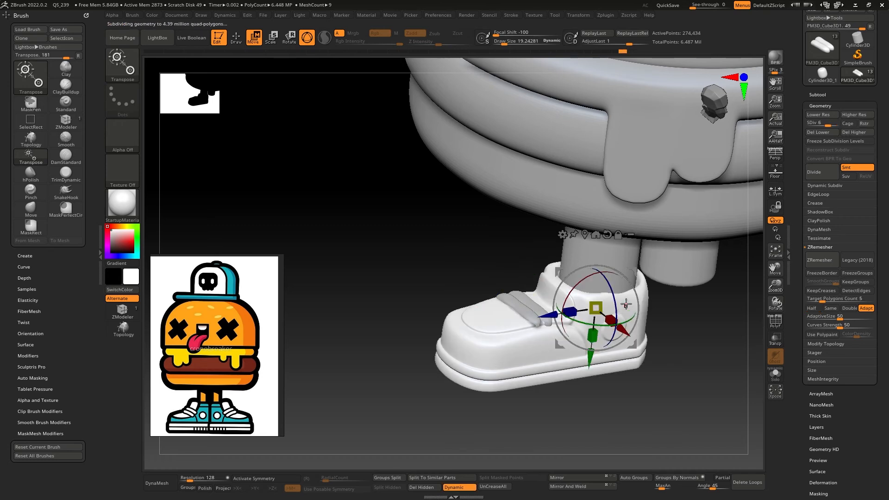
key(ctrl)
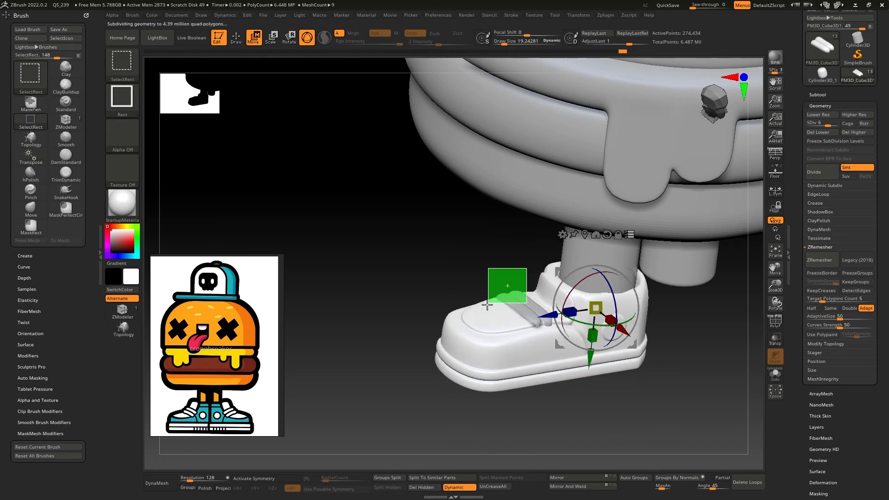
ctrl+shift+drag(487, 305, 486, 306)
drag(600, 324, 620, 326)
key(ctrl+z)
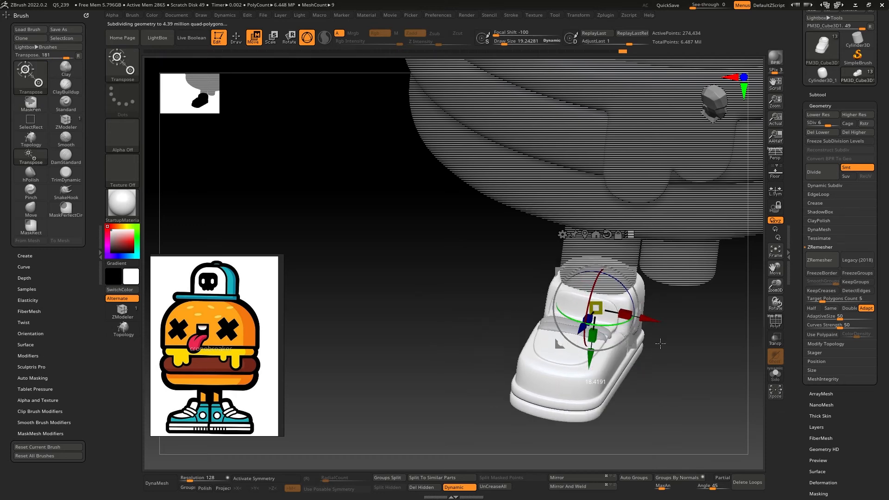
right_drag(675, 347, 699, 356)
mouse_move(699, 357)
ctrl+right_down()
mouse_move(696, 324)
mouse_move(653, 377)
ctrl+right_up()
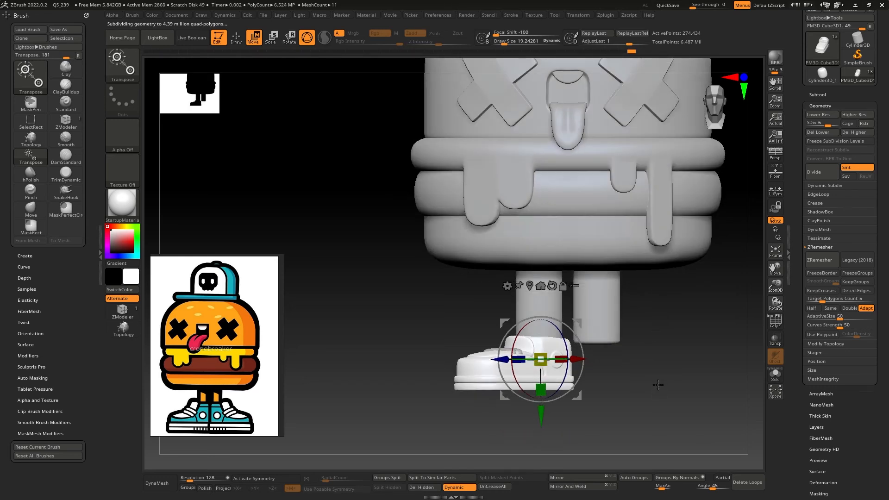
Step: Return to the DamStandard brush and try to mirror and weld the shoe to the other leg
key(b)
key(d)
key(s)
click(585, 487)
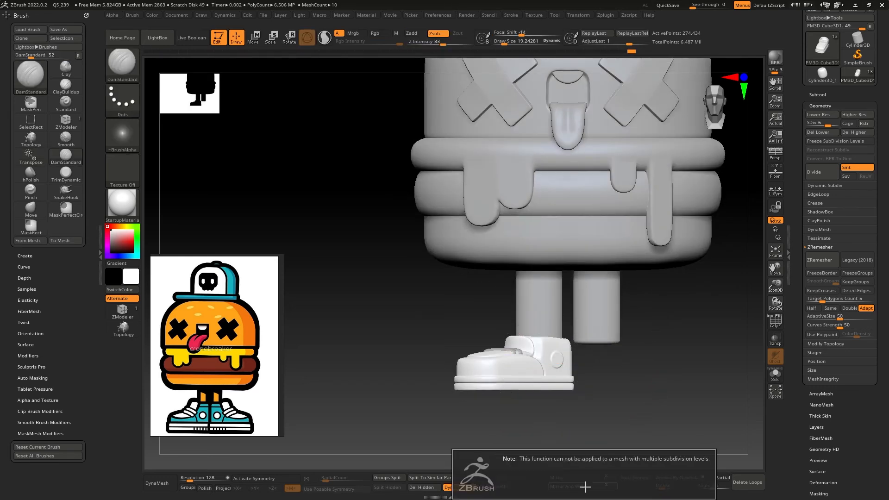
drag(358, 321, 363, 332)
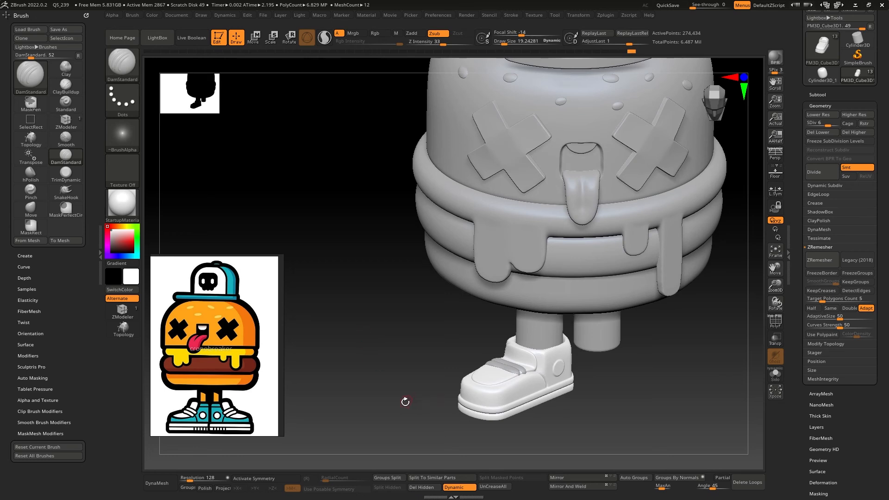
Step: QuickSave the project, DynaMesh the shoe at resolution 1200 without freezing its subdivision levels, and check its polyframe
click(667, 7)
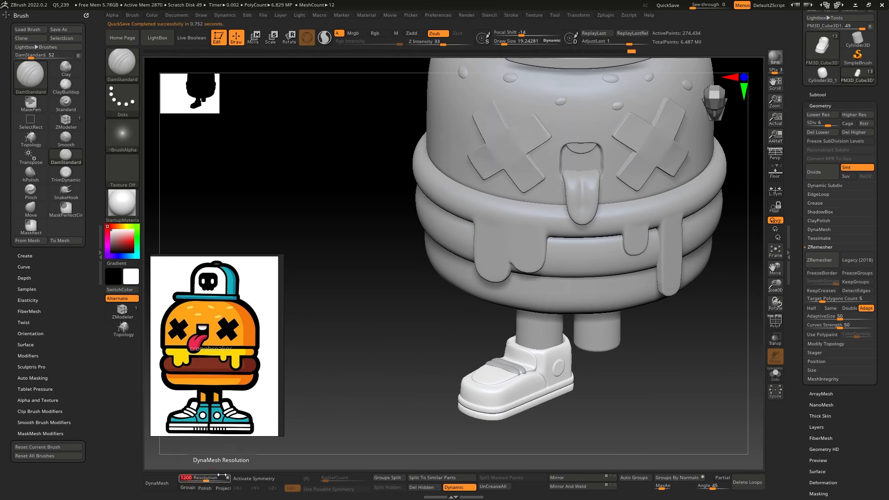
click(157, 483)
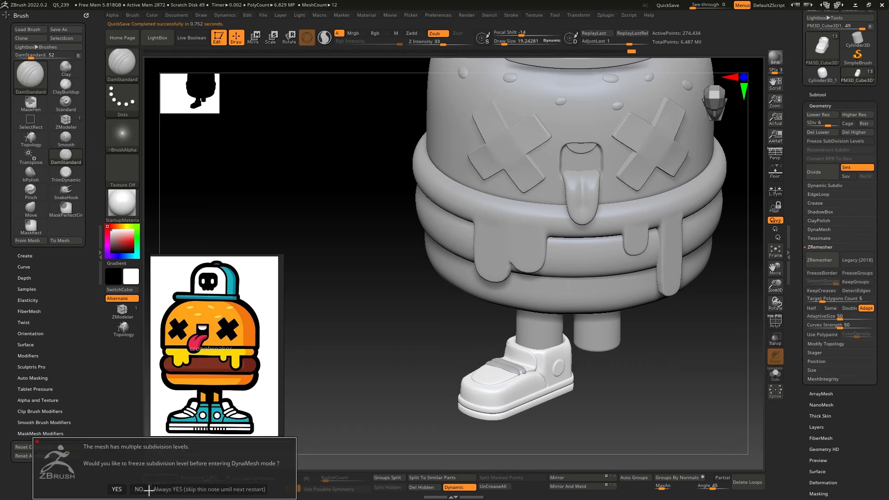
click(139, 489)
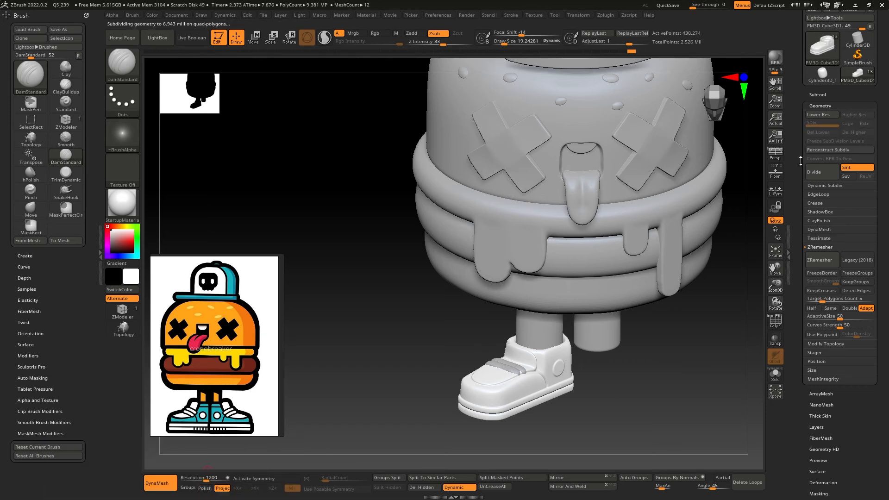
click(776, 324)
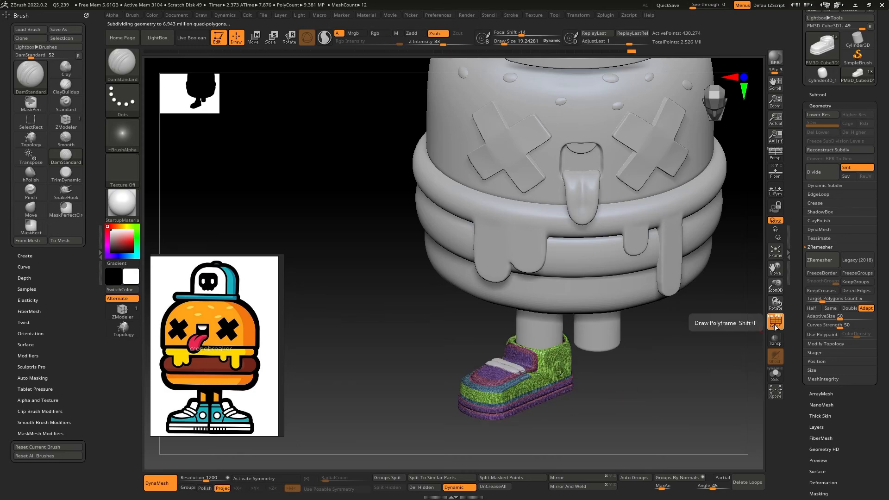
ctrl+right_drag(457, 379, 731, 325)
click(776, 322)
Step: Mirror and weld the shoe to create its counterpart under the other leg, undoing the first attempt
ctrl+right_drag(547, 290, 413, 260)
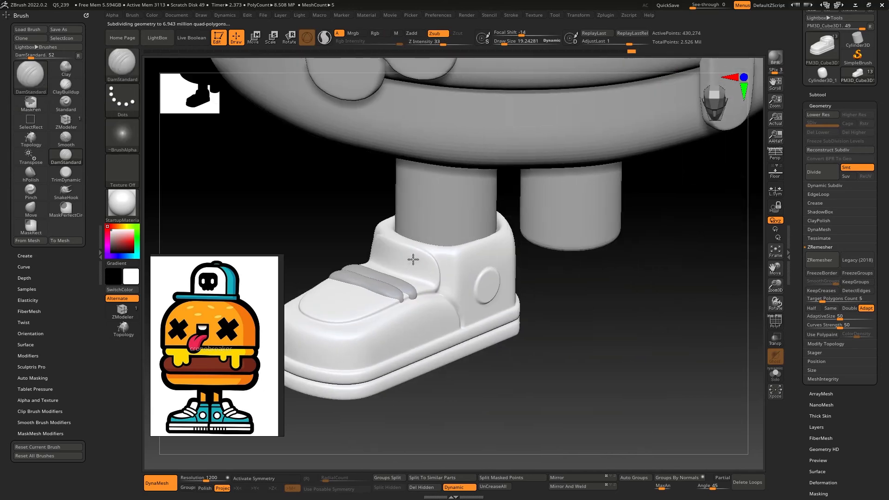
click(569, 487)
key(ctrl+z)
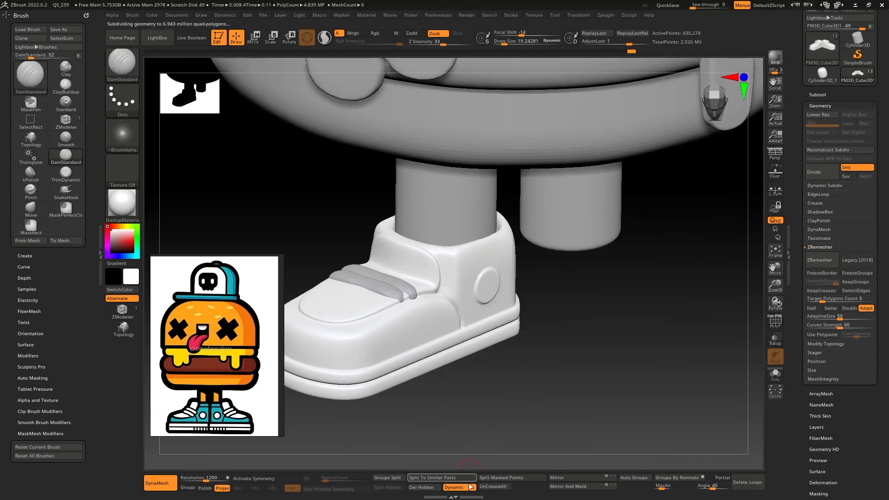
click(578, 487)
drag(448, 419, 500, 430)
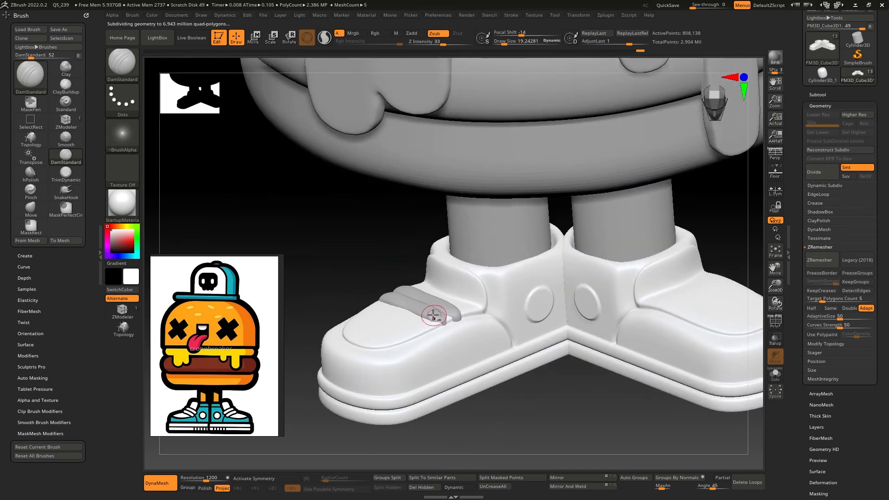
Step: Select the lace bands and mirror and weld them onto the opposite shoe
alt+click(435, 315)
click(577, 487)
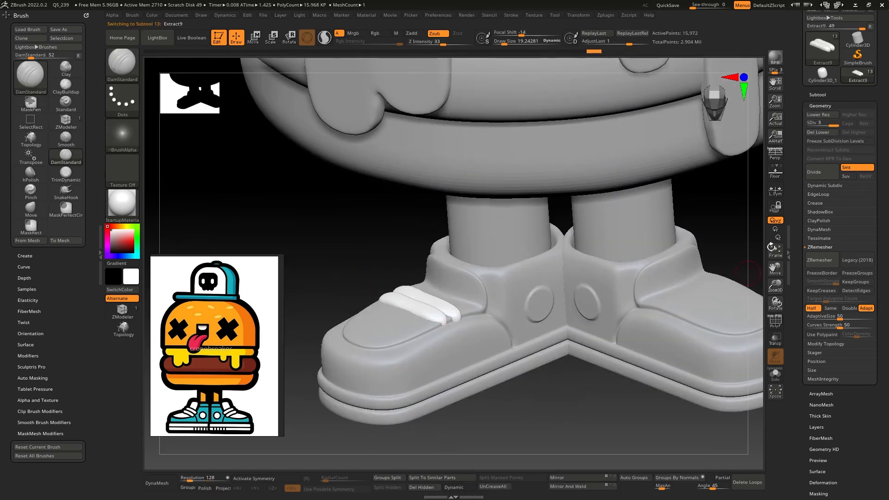
click(563, 488)
Step: Turn on perspective and review the whole character from the front in a BPR render
mouse_move(607, 436)
right_down()
mouse_move(566, 428)
mouse_move(583, 370)
mouse_move(634, 298)
mouse_move(621, 358)
right_up()
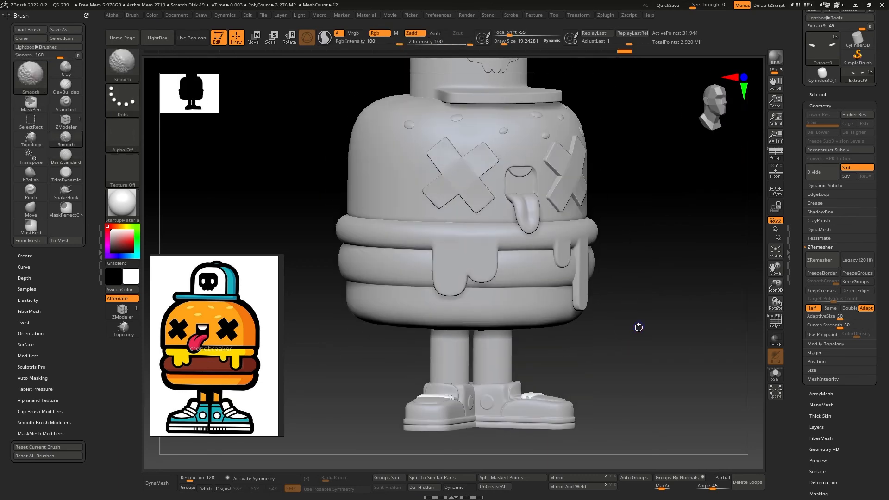
mouse_move(639, 327)
right_down()
mouse_move(632, 341)
mouse_move(628, 318)
mouse_move(627, 327)
right_up()
click(774, 154)
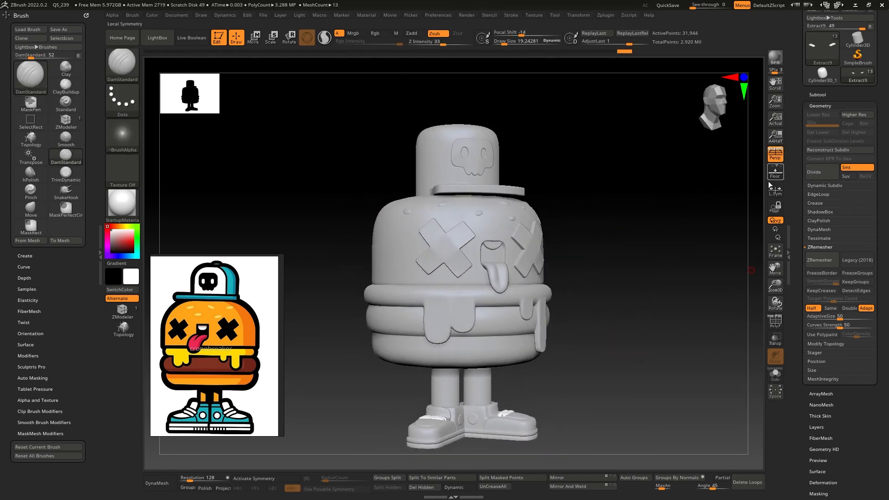
right_drag(665, 286, 674, 283)
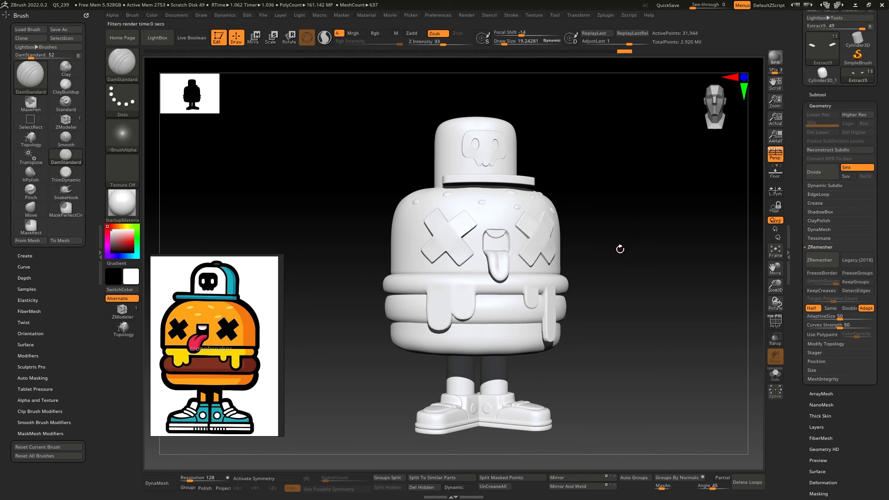
Step: Select the cap and pull the brim's side corners inward with the Move brush at a draw size of about 114
right_drag(615, 207, 486, 183)
alt+click(463, 196)
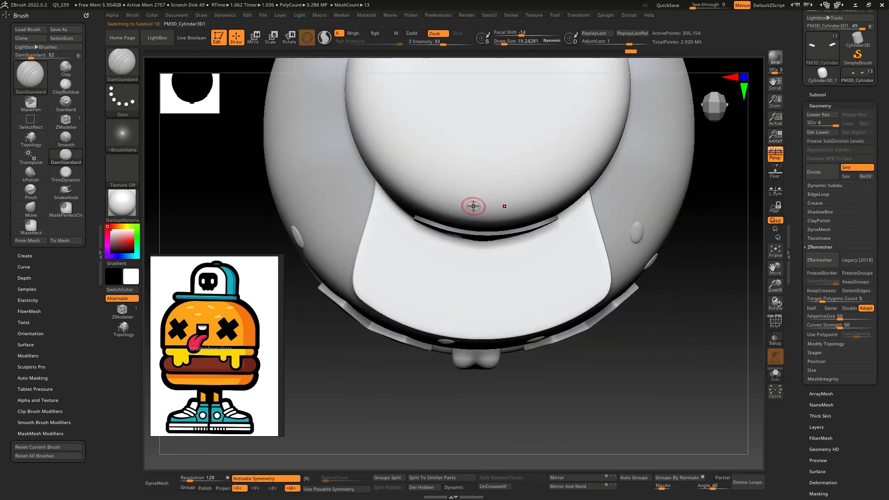
key(space)
drag(399, 288, 401, 288)
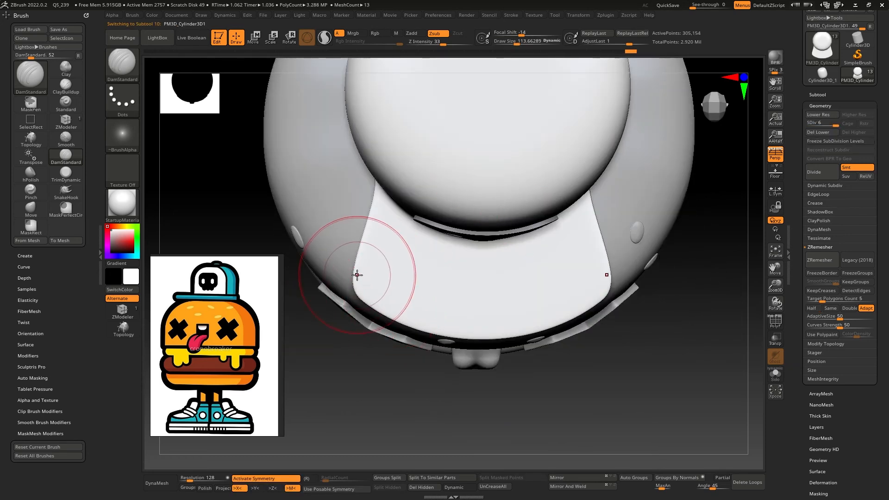
key(b)
key(m)
key(v)
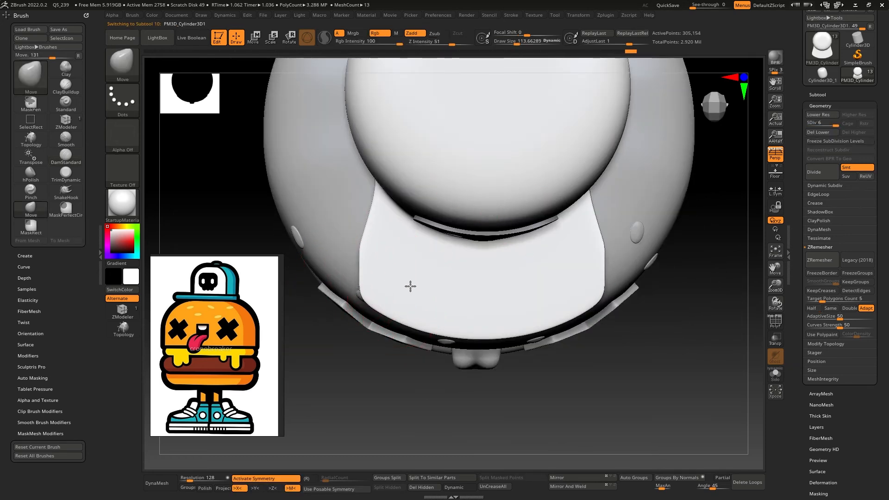
Step: Reshape the brim's front corner at subdivision level 1, then return the cap to level 6
key(shift+d)
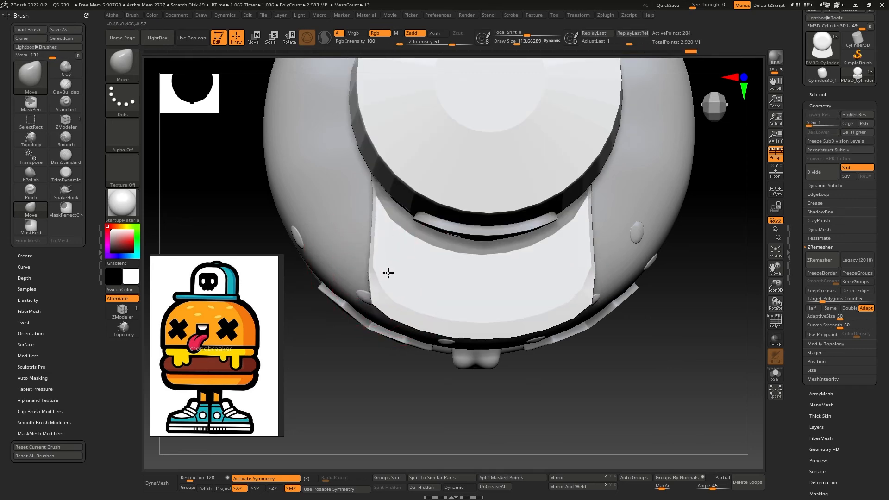
right_drag(401, 300, 416, 342)
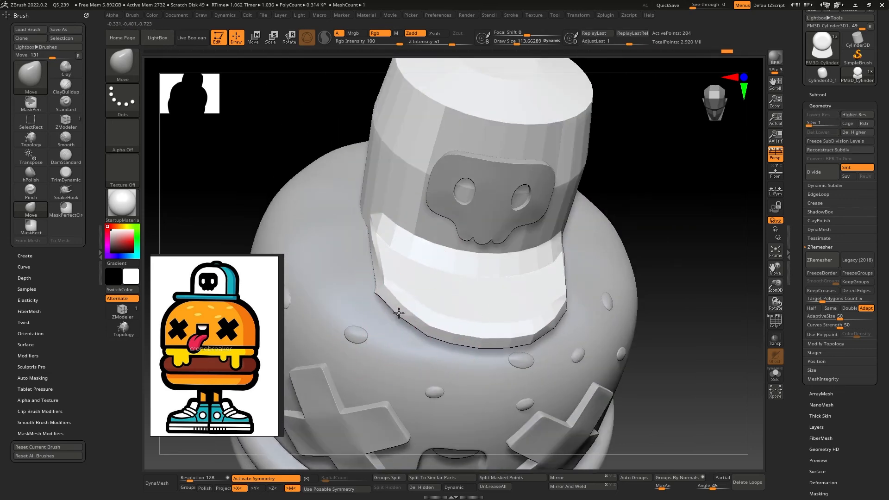
drag(398, 313, 393, 309)
right_drag(345, 300, 370, 282)
key(d)
key(d)
key(d)
key(d)
key(d)
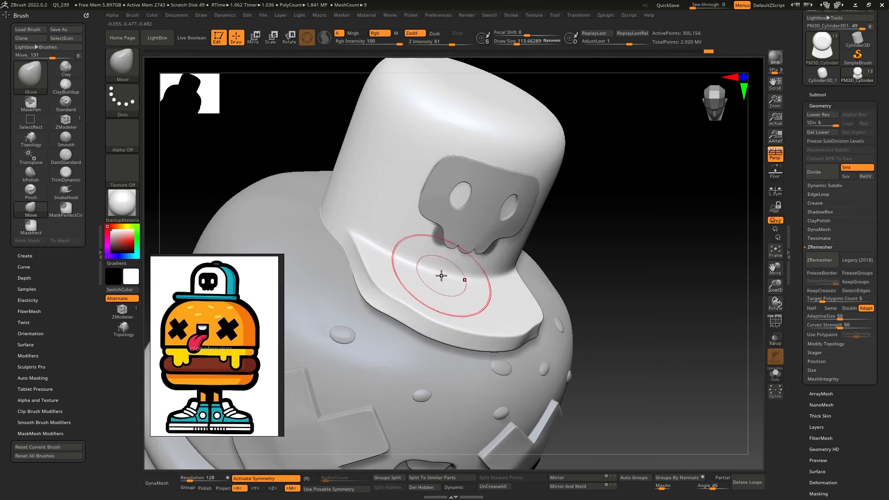
Step: Drop the cap back to subdivision level 1 and show its polyframe from above
right_drag(441, 275, 357, 374)
key(shift+d)
key(shift+d)
key(shift+d)
key(shift+d)
key(shift+d)
key(shift+f)
Step: Isolate the front of the brim by masking and scale its width to about 0.89 around its centre
ctrl+drag(315, 277, 634, 421)
key(w)
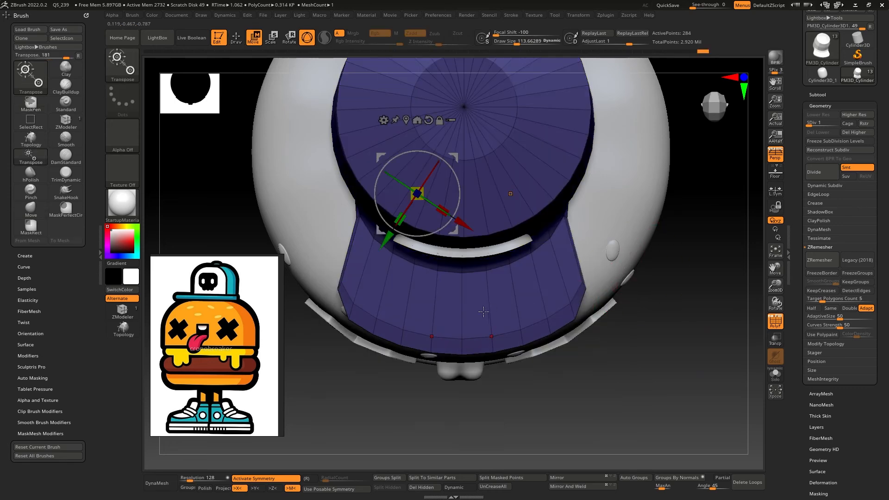
ctrl+drag(311, 425, 650, 271)
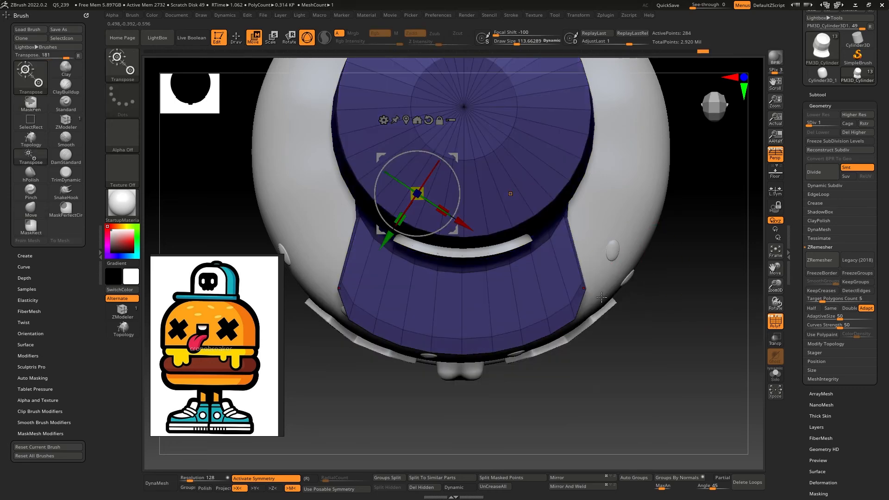
key(q)
key(w)
ctrl+click(491, 393)
mouse_move(310, 431)
ctrl+mouse_down()
mouse_move(535, 302)
mouse_move(540, 289)
ctrl+mouse_up()
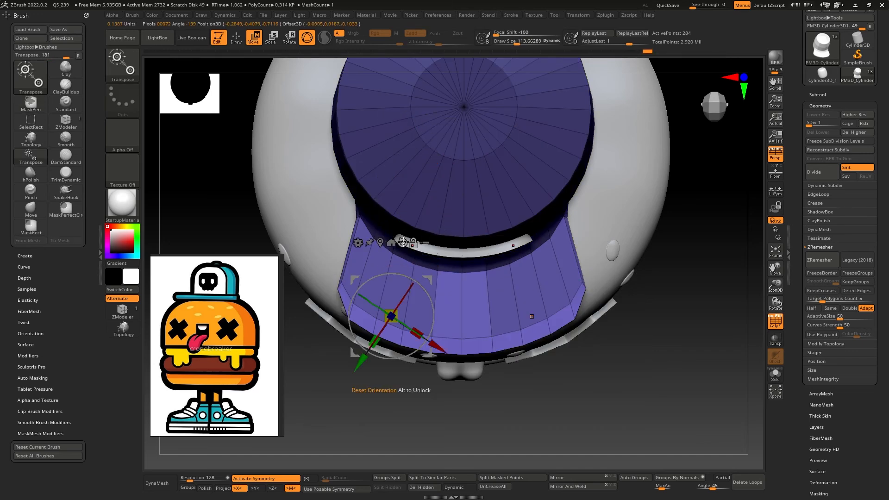
click(461, 313)
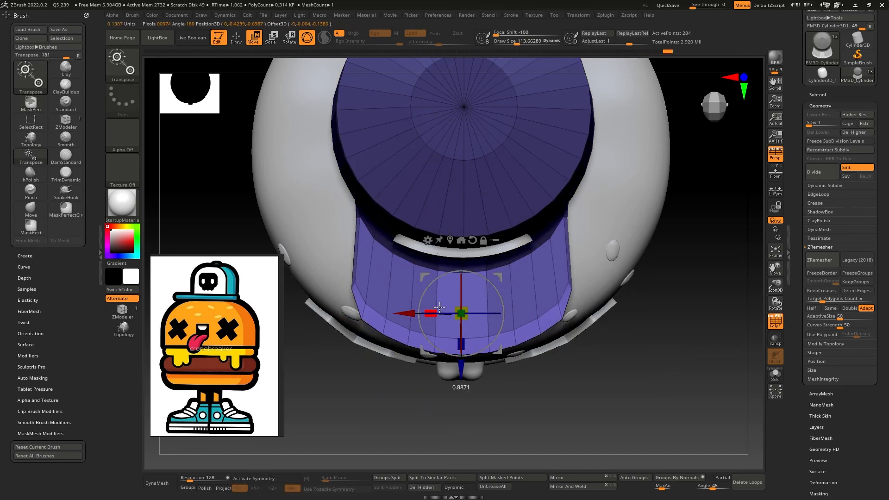
Step: Clear the mask and preview the cap smoothed with dynamic subdivision
right_drag(444, 305, 574, 270)
key(q)
ctrl+drag(592, 254, 607, 268)
mouse_move(599, 261)
right_down()
mouse_move(567, 246)
mouse_move(645, 263)
mouse_move(459, 465)
right_up()
click(454, 487)
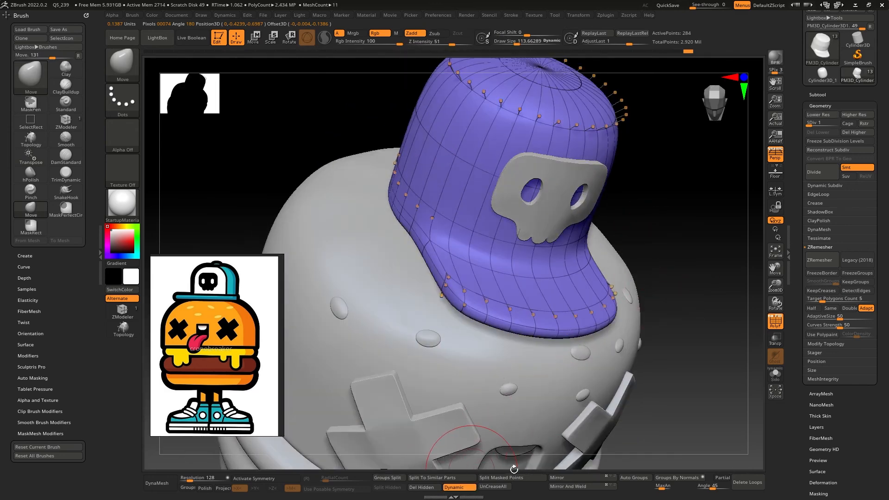
mouse_move(513, 466)
right_down()
mouse_move(562, 294)
mouse_move(616, 301)
mouse_move(597, 352)
mouse_move(518, 297)
right_up()
Step: Reduce the draw size to about 26 and turn off dynamic subdivision to work on the cap's low-poly edges
key(space)
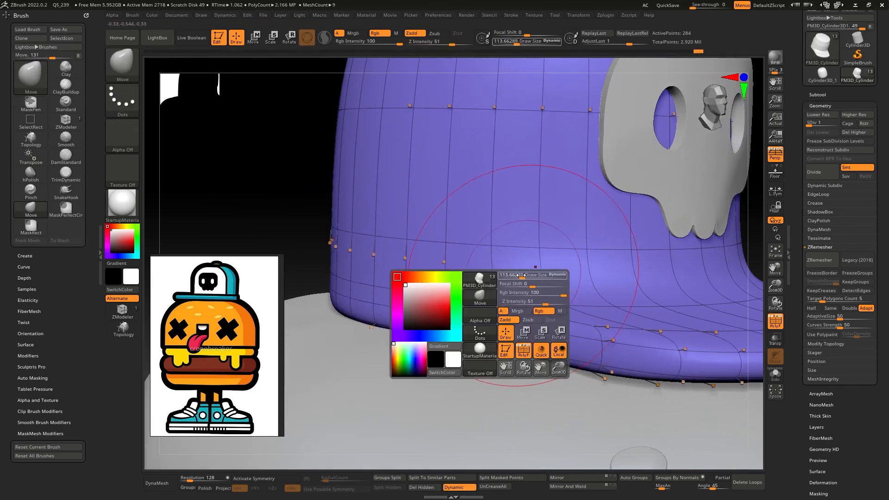
drag(523, 273, 505, 273)
click(775, 321)
click(775, 320)
click(454, 487)
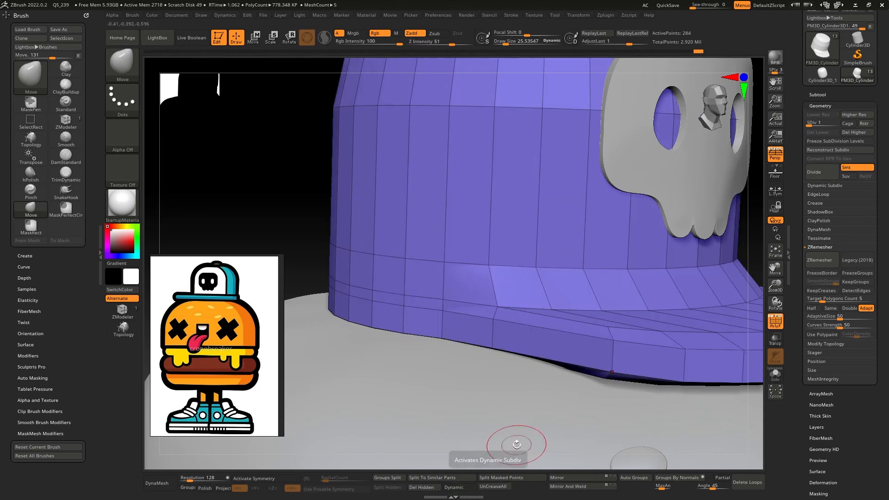
right_drag(463, 444, 475, 266)
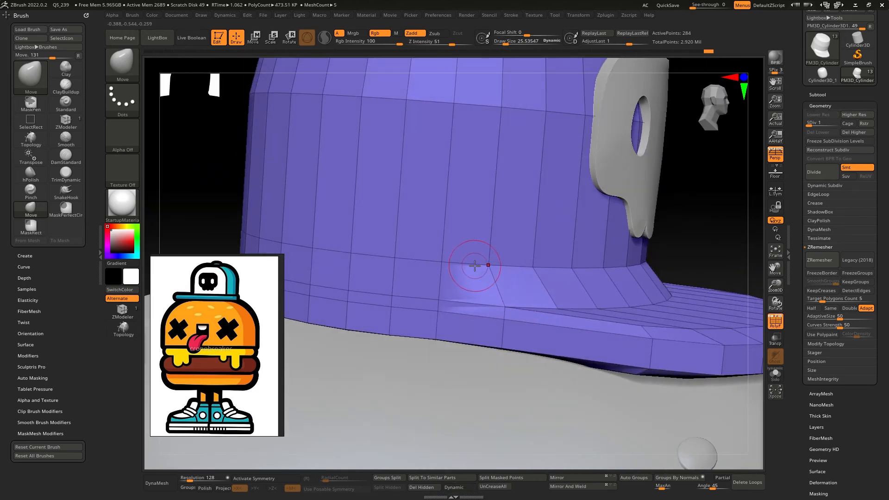
Step: Slide the complete edge loop above the brim down toward the cap's base with ZModeler's Slide edge action
click(123, 312)
key(space)
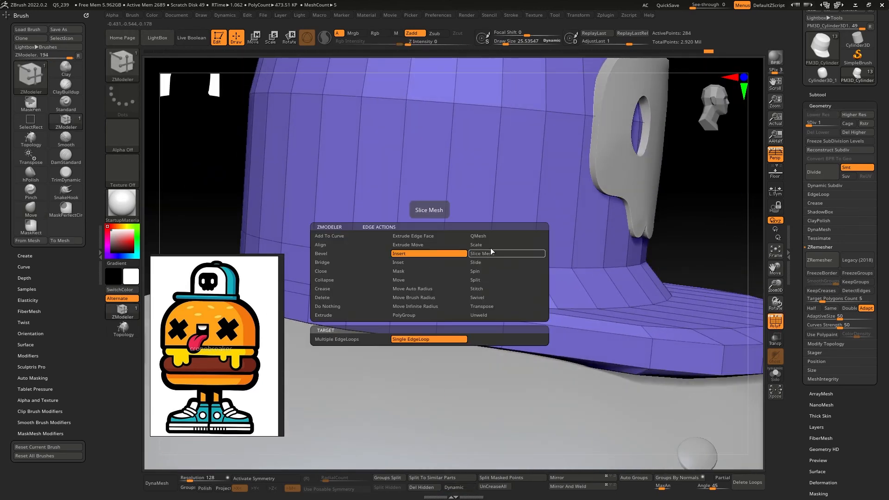
click(492, 254)
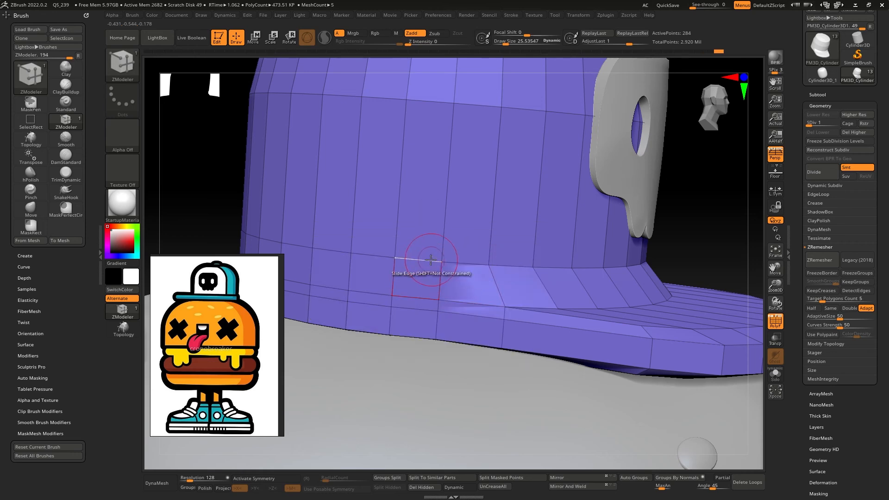
key(space)
click(445, 341)
drag(427, 273, 420, 284)
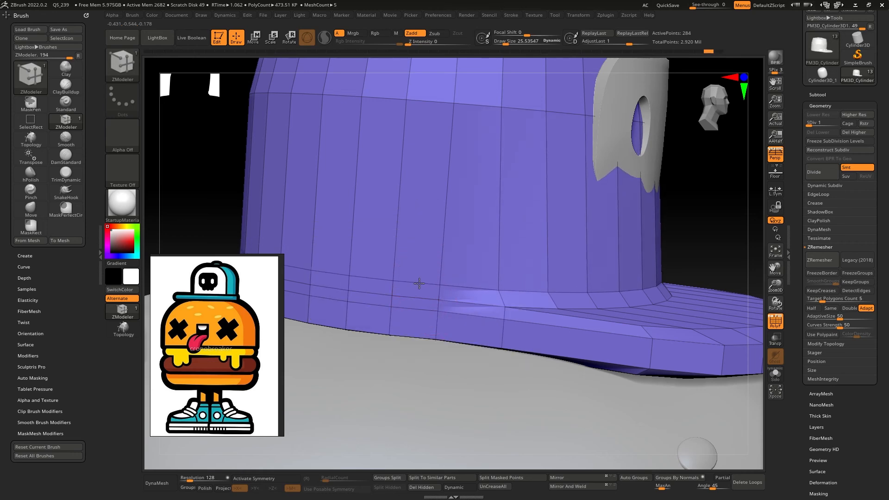
Step: Slide the edge loop where the brim meets the cap to tighten the transition, and toggle dynamic subdivision
right_drag(419, 289, 544, 309)
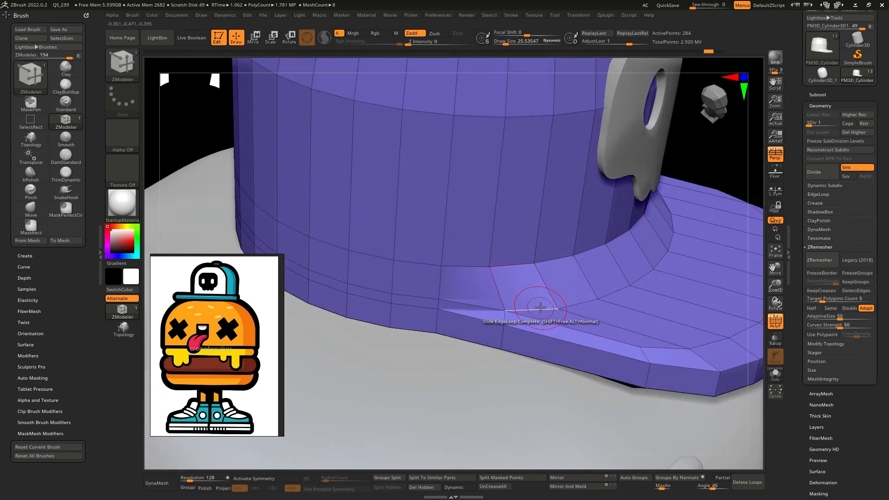
drag(498, 267, 497, 294)
right_drag(498, 298, 509, 311)
click(459, 489)
Step: Select the skull emblem for moving and review the whole character from the front
alt+click(507, 244)
key(w)
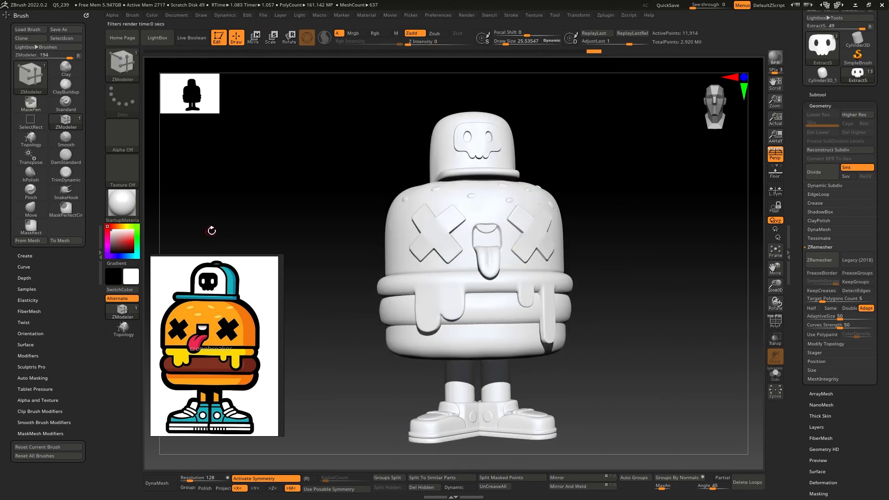
mouse_move(611, 244)
mouse_down()
mouse_move(637, 256)
mouse_move(621, 264)
mouse_move(649, 271)
mouse_move(609, 262)
mouse_up()
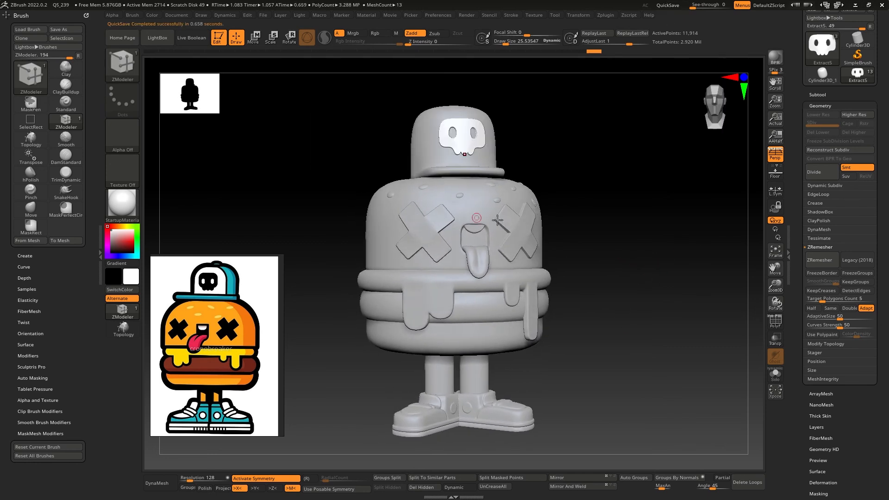
mouse_move(606, 256)
mouse_down()
mouse_move(635, 258)
mouse_move(613, 252)
mouse_move(618, 274)
mouse_move(640, 264)
mouse_move(617, 279)
mouse_move(602, 271)
mouse_move(613, 273)
mouse_up()
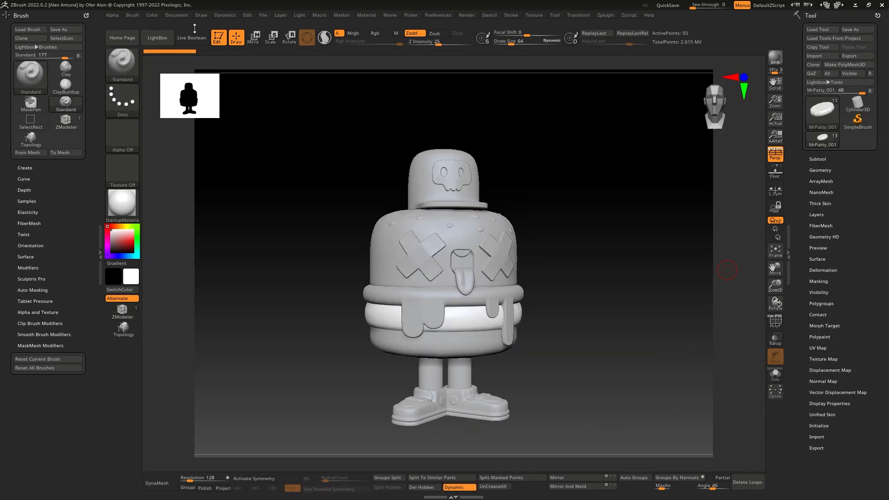
Step: Set the document background to a golden yellow colour and keep the model's colour white
click(176, 15)
click(123, 226)
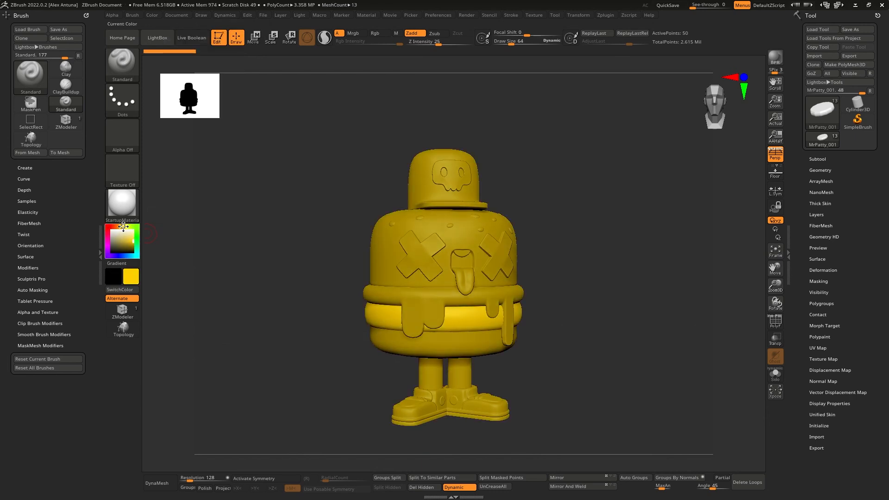
click(177, 15)
drag(194, 161, 126, 241)
Step: Turn on the floor and render the character in BPR from a turned view
drag(579, 273, 620, 278)
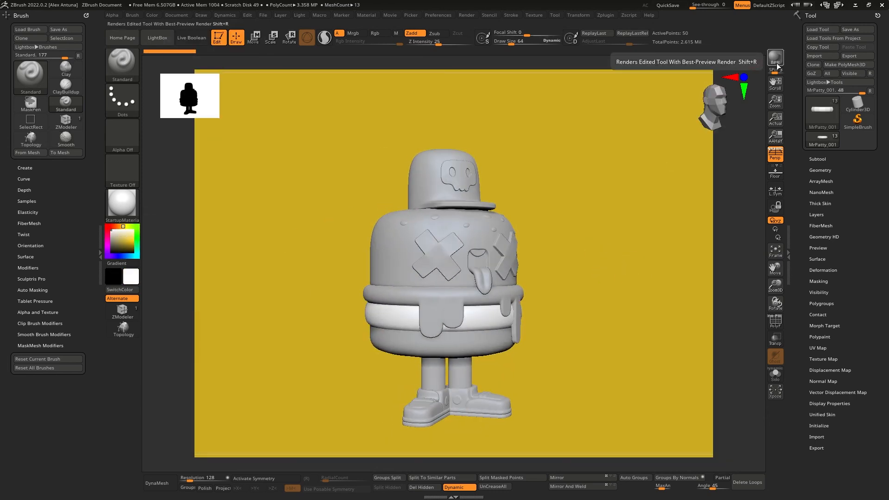
key(shift+p)
click(780, 65)
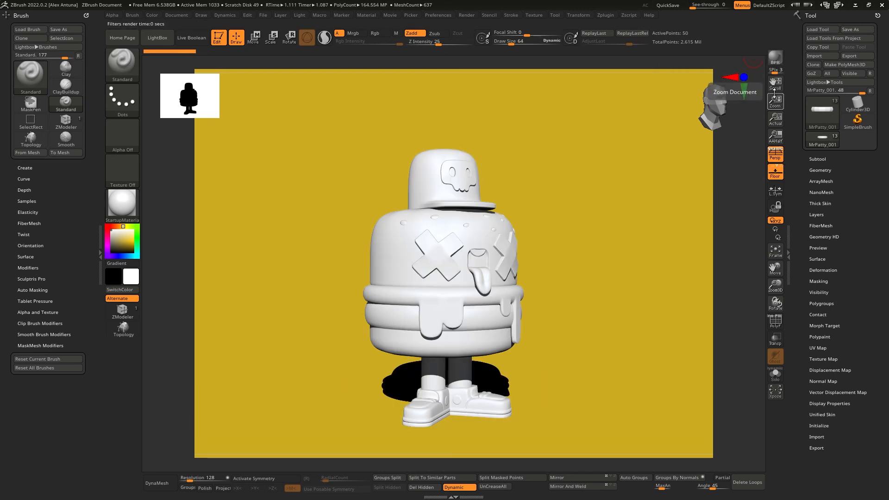
Step: Expand the subtool list and dock the Zplugin options with UV Master open
click(818, 159)
drag(585, 199, 602, 192)
click(26, 13)
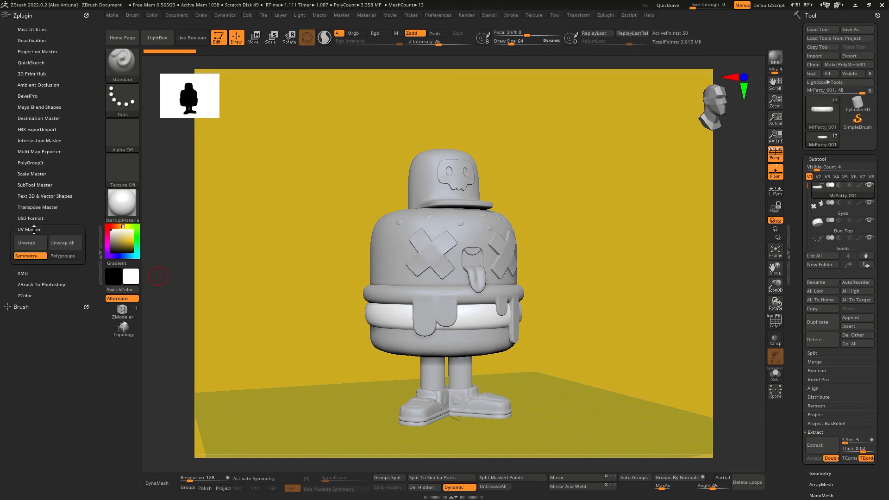
click(34, 230)
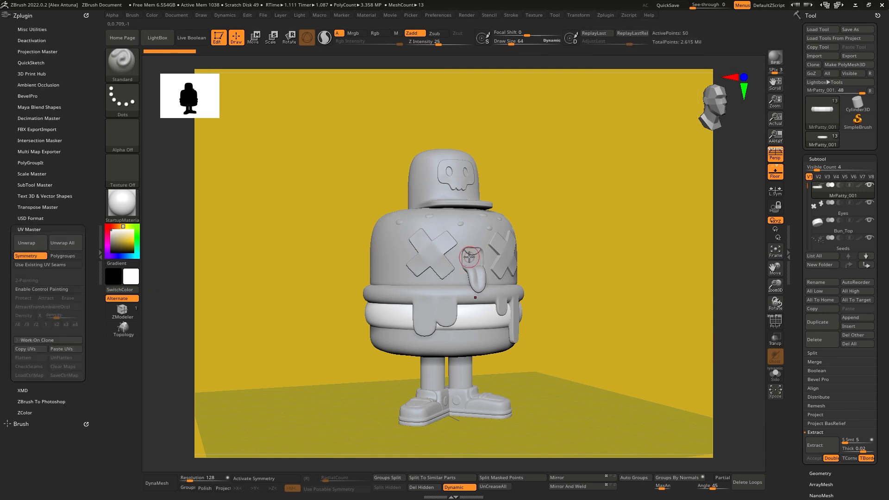
Step: Create a UV Master working clone of the patty, check its flattened UVs, and return to the character tool
click(56, 339)
click(34, 358)
click(61, 358)
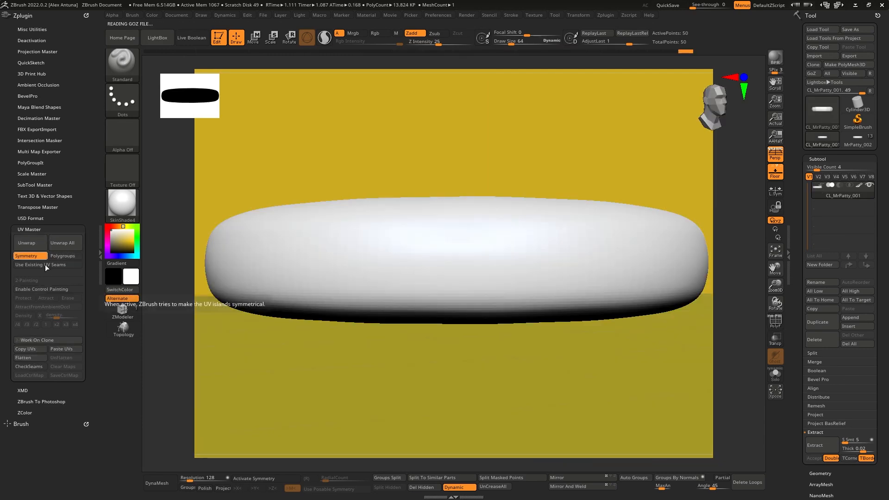
click(856, 139)
Step: Unwrap a working clone of the X-shaped eyes with symmetry, check its flattened UVs, and return to the character tool
alt+click(661, 217)
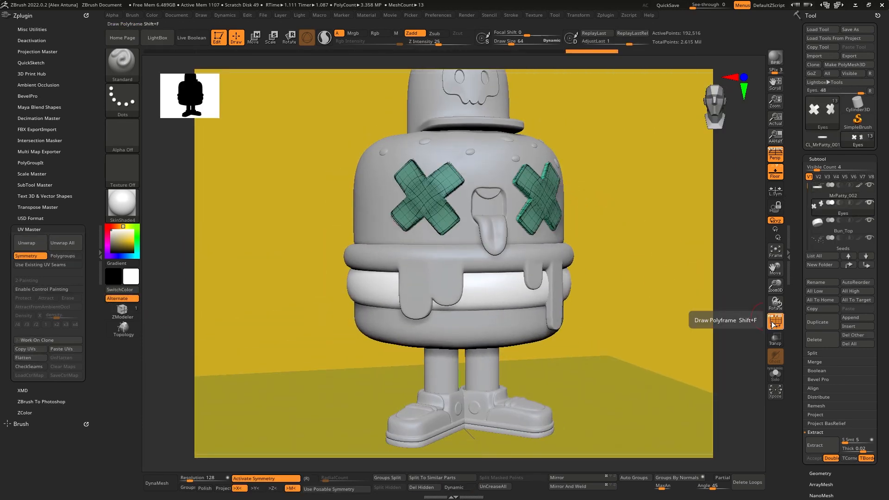
click(43, 340)
click(30, 242)
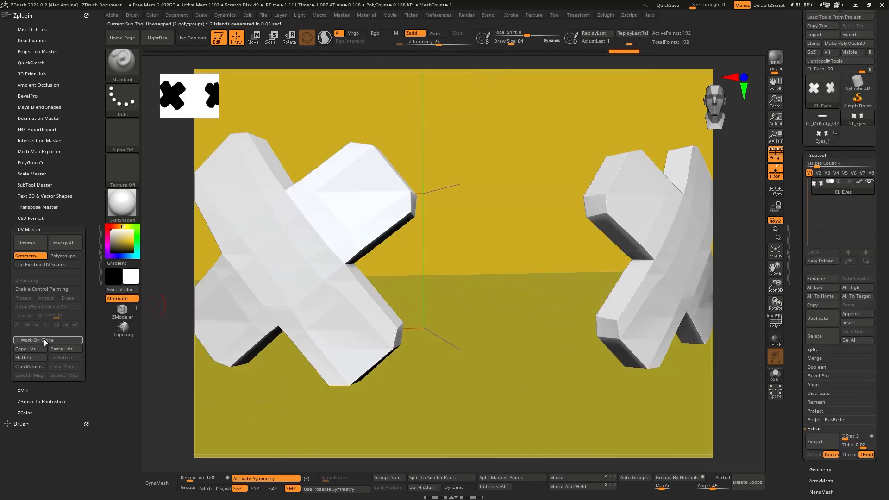
click(34, 358)
click(61, 357)
click(830, 139)
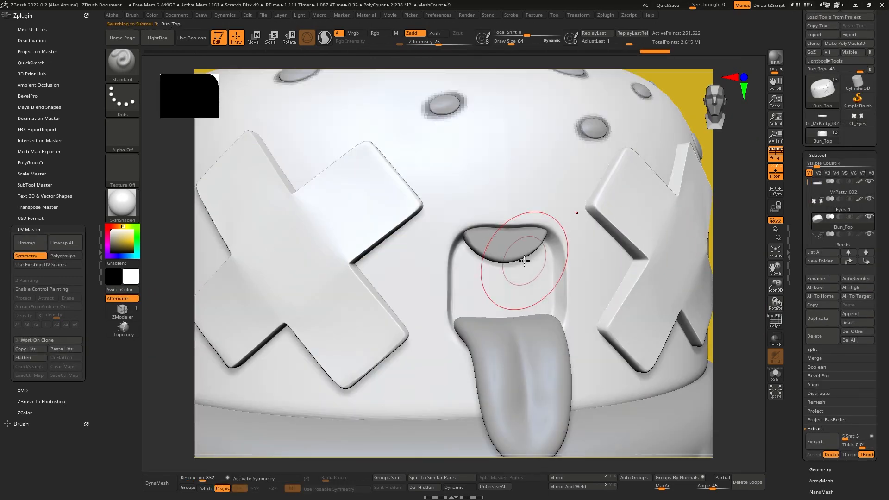
Step: Unwrap a working clone of the top bun, check its flattened UVs, and paste the UVs onto the original bun
alt+click(608, 208)
key(shift+f)
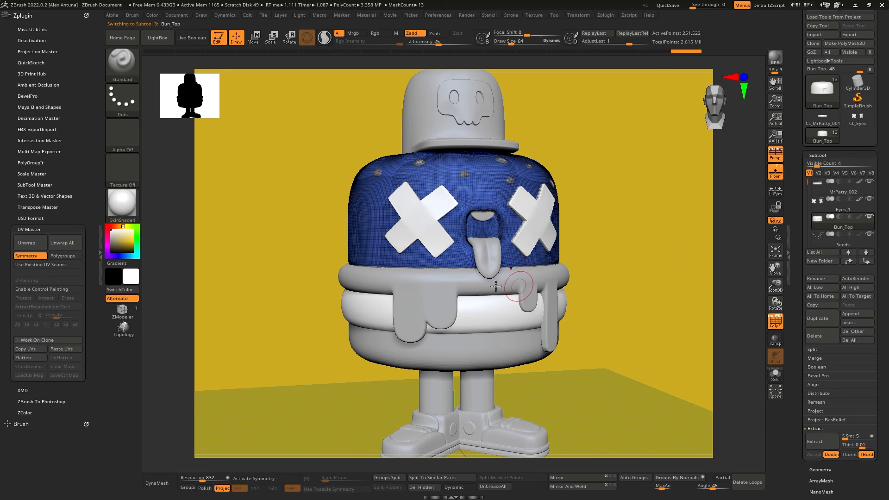
click(37, 340)
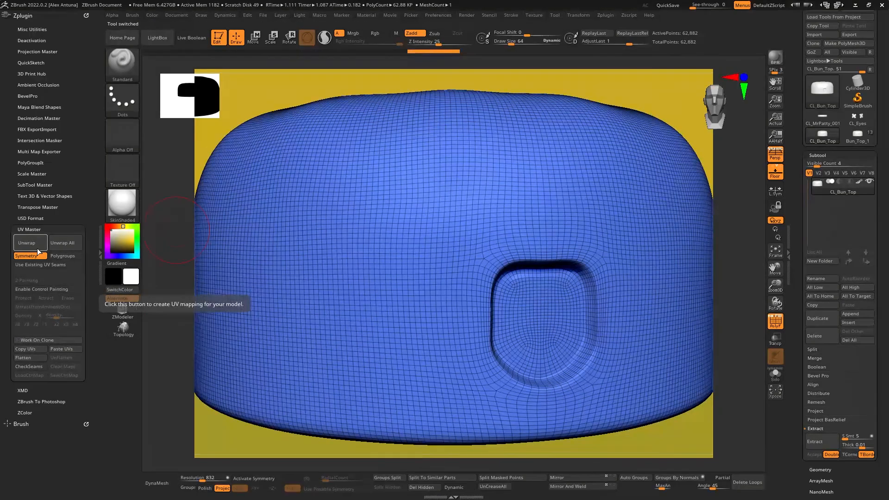
click(37, 249)
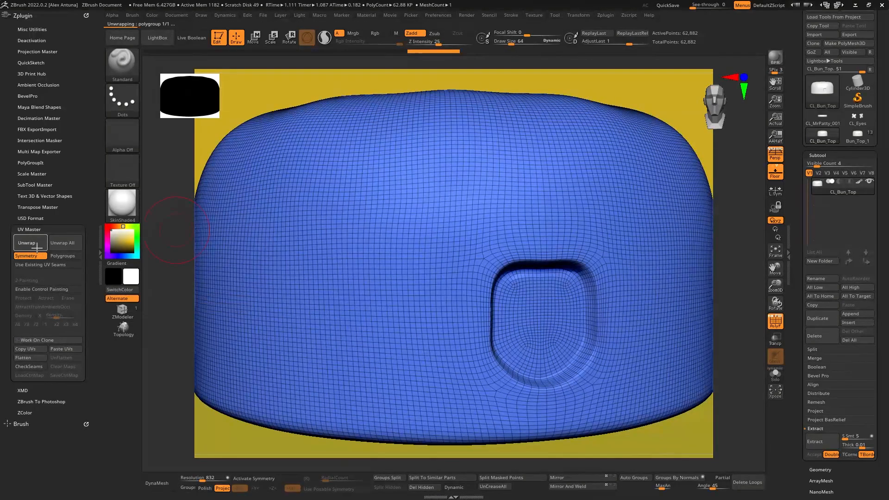
click(32, 357)
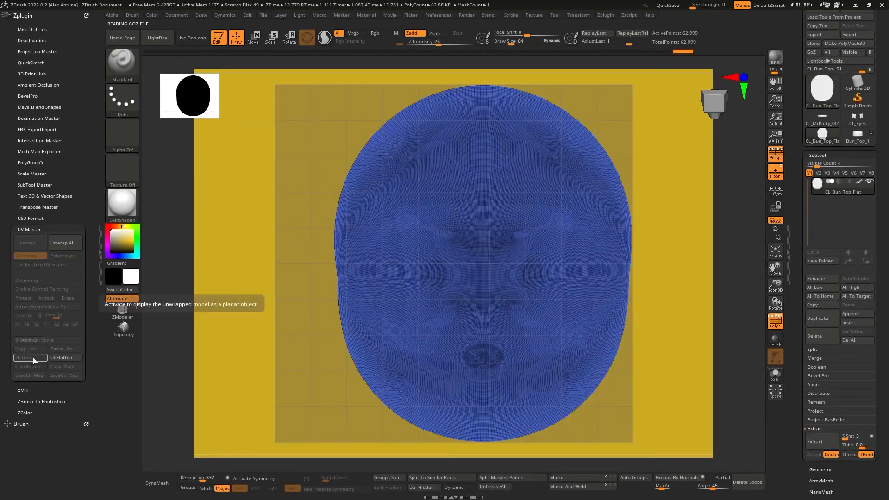
click(67, 357)
click(59, 349)
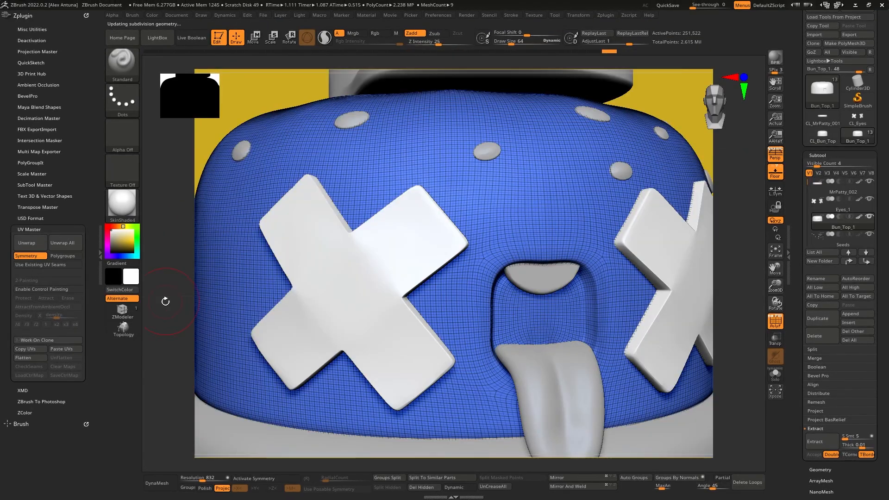
Step: Select the seeds on the top bun and display their Geometry settings
alt+click(487, 151)
right_drag(736, 269, 646, 216)
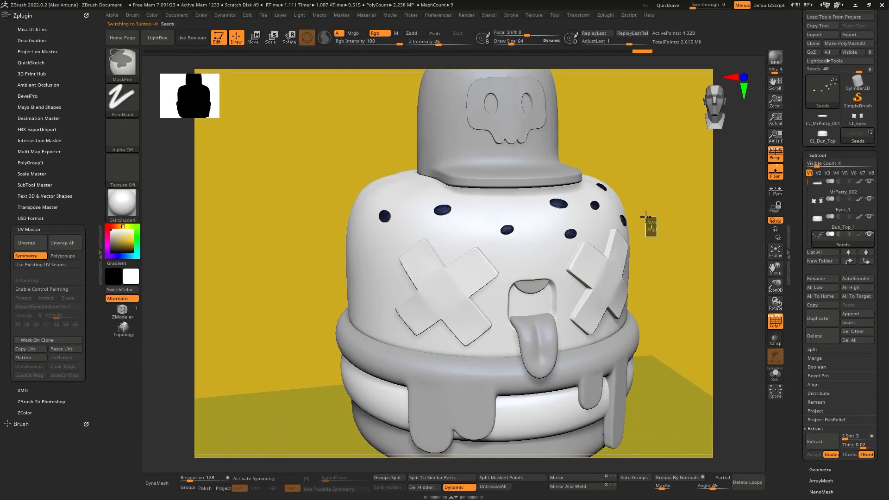
click(819, 469)
drag(810, 94, 809, 175)
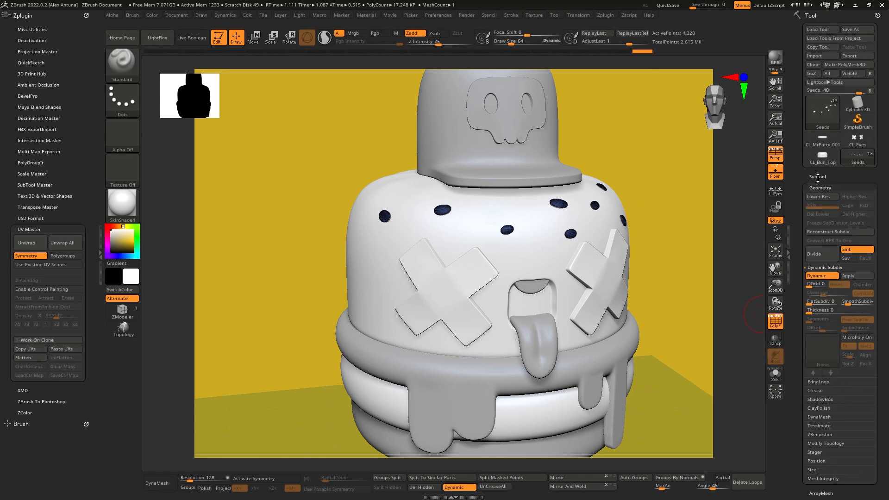
Step: Unwrap a working clone of the tongue with symmetry and paste its UVs onto the original tongue
click(817, 176)
click(833, 223)
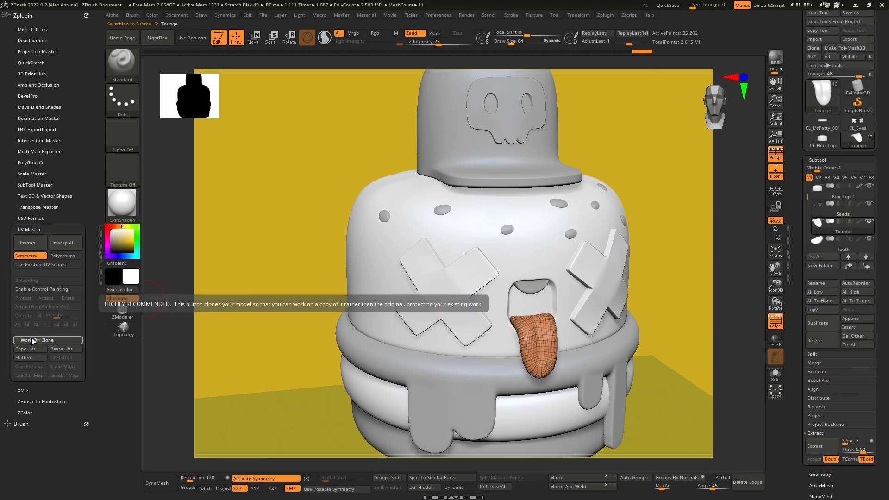
click(33, 341)
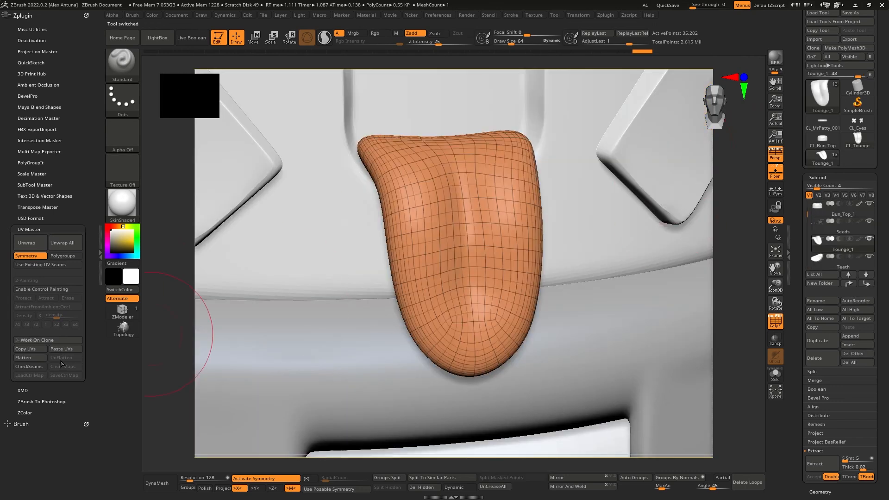
Step: Unwrap a working clone of the legs with symmetry, check its flattened UVs, and paste the UVs onto the original legs
key(Down)
key(f)
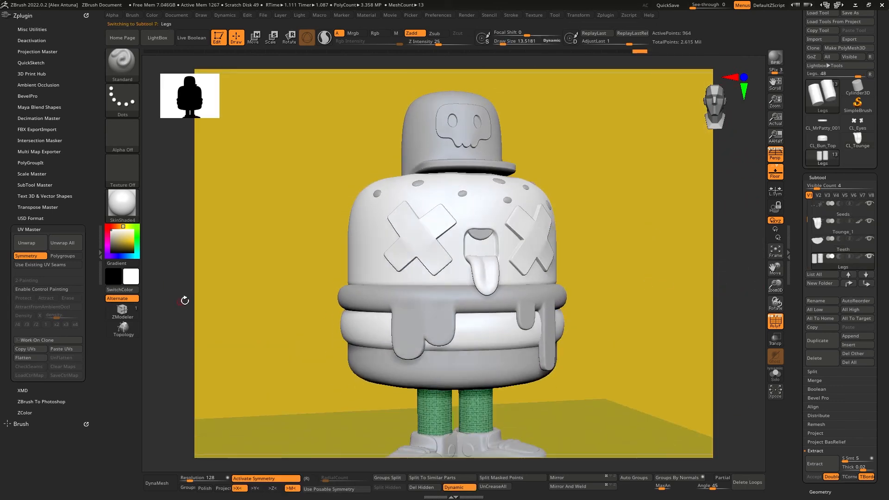
scroll(807, 367, down, 3)
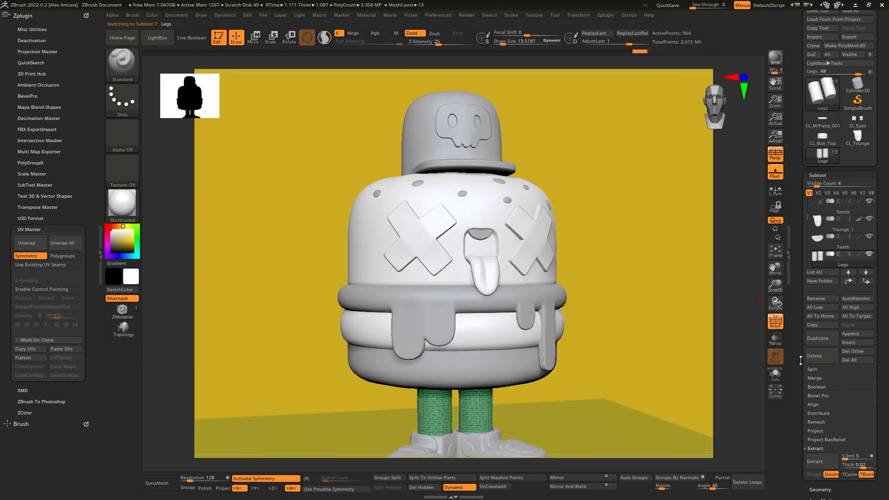
click(821, 399)
click(822, 400)
click(819, 86)
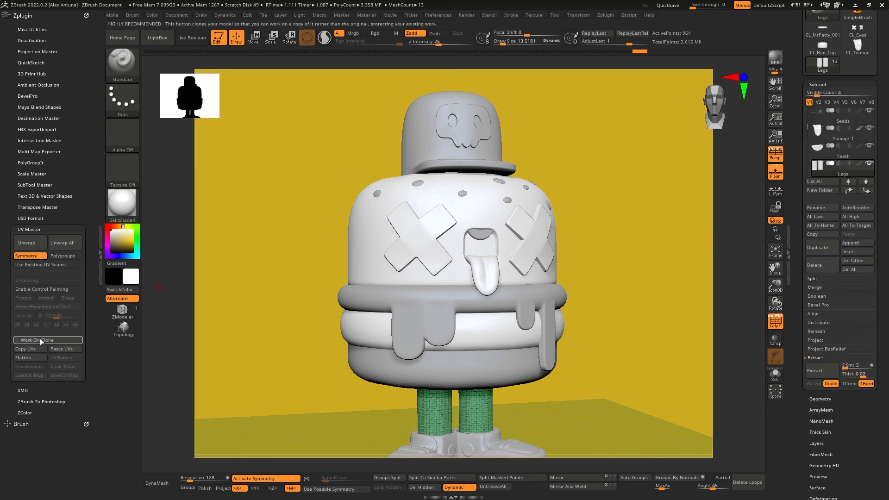
click(39, 340)
click(30, 243)
click(28, 358)
click(61, 357)
click(65, 349)
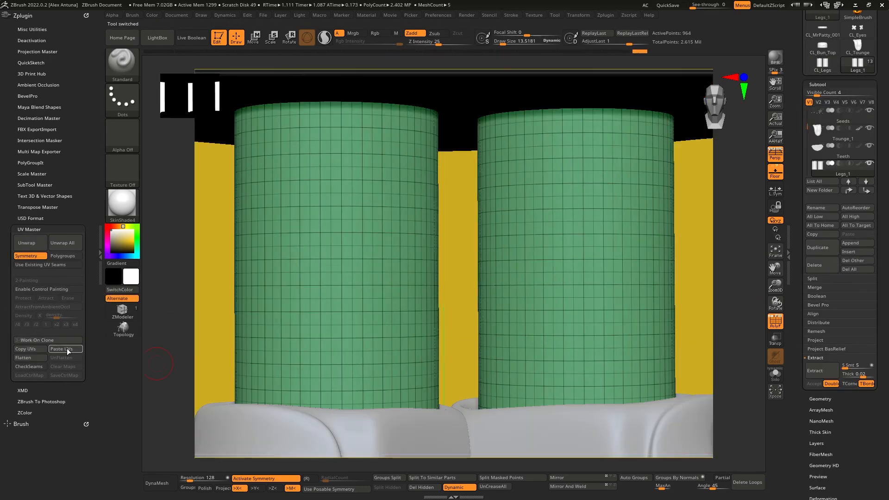
Step: Select the lower bun, toggle its smoothing preview, and allow Dynamic Subdiv to activate automatically without asking again
key(Down)
key(f)
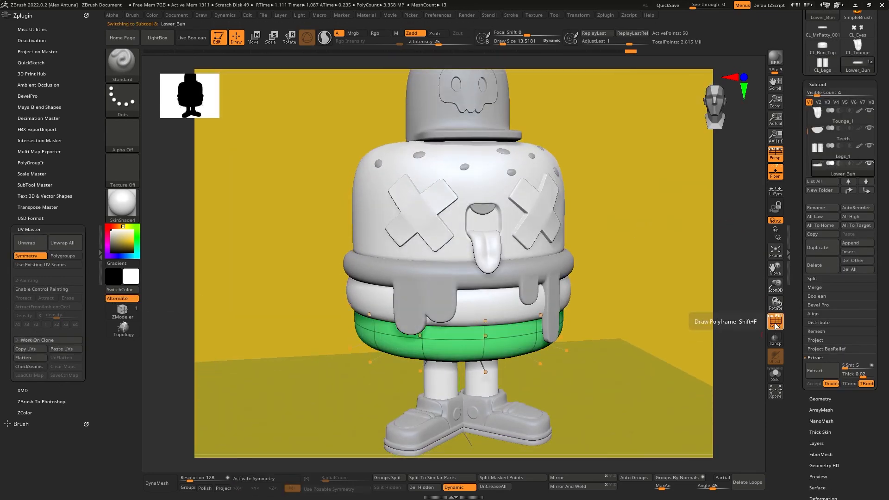
drag(815, 396, 816, 319)
key(shift+d)
key(d)
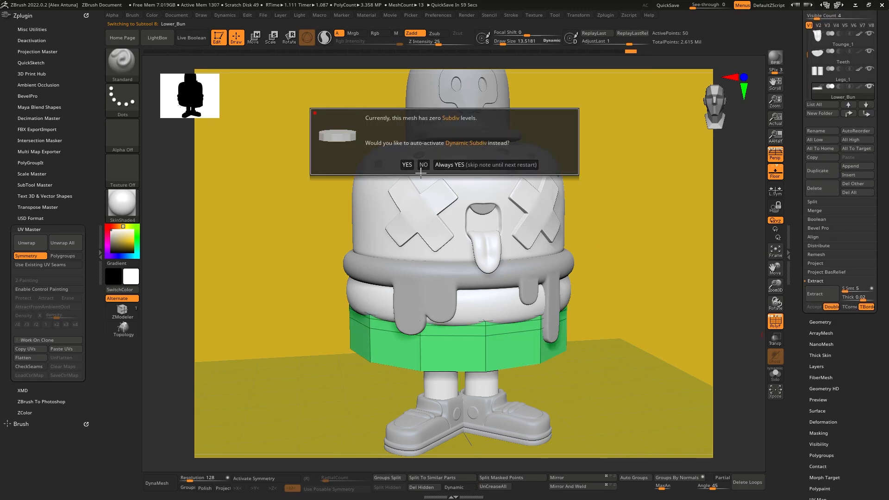
click(451, 164)
Step: Try unwrapping the lower bun's working clone with symmetry only, both smoothed and unsmoothed, and check each flattened UV layout
click(27, 243)
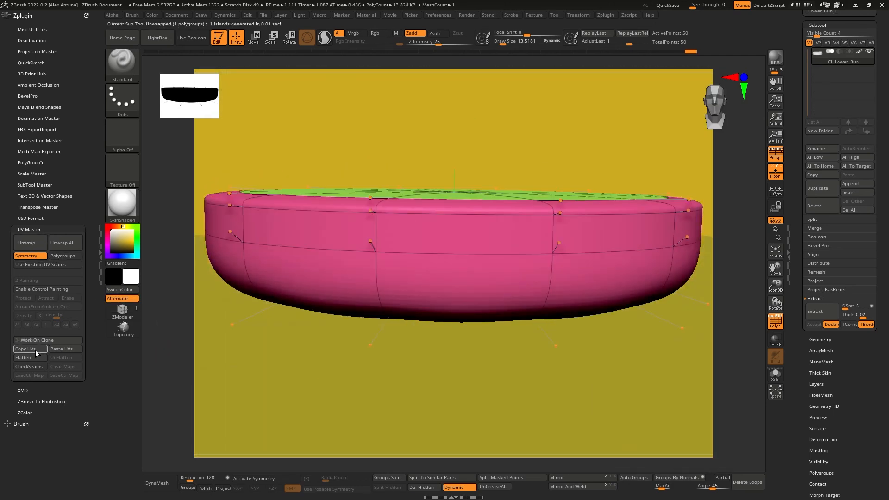
click(36, 358)
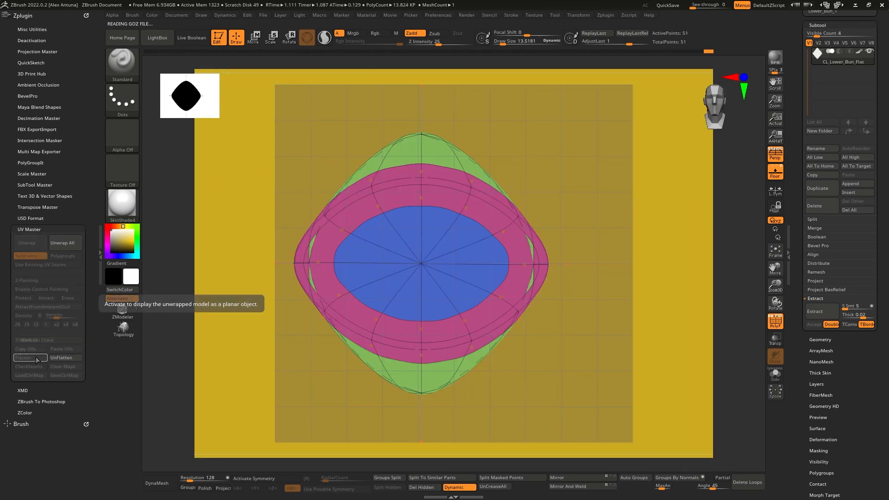
click(63, 361)
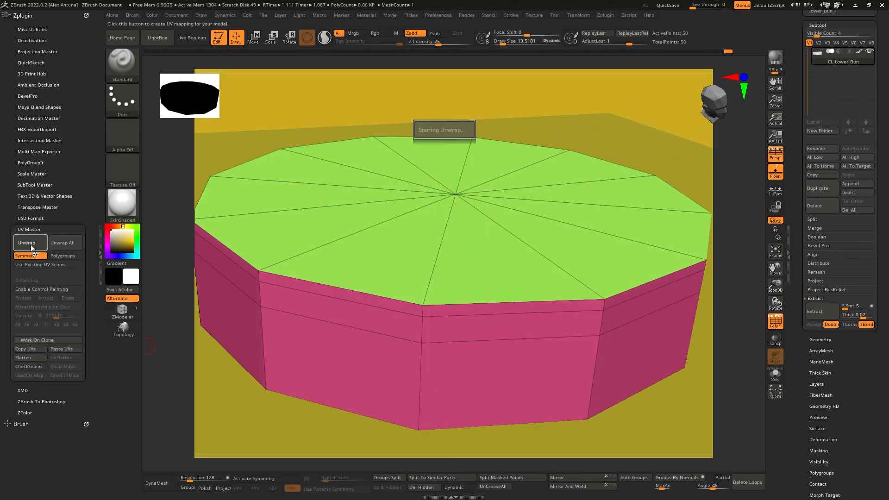
click(37, 358)
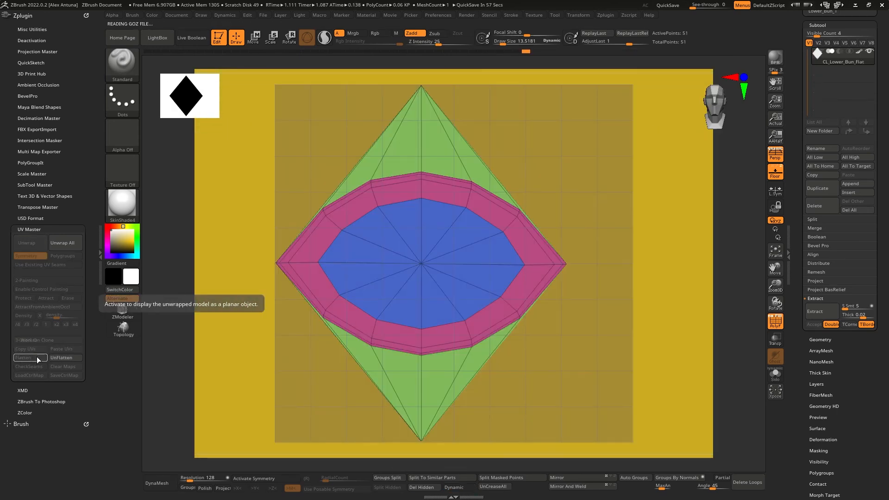
click(62, 358)
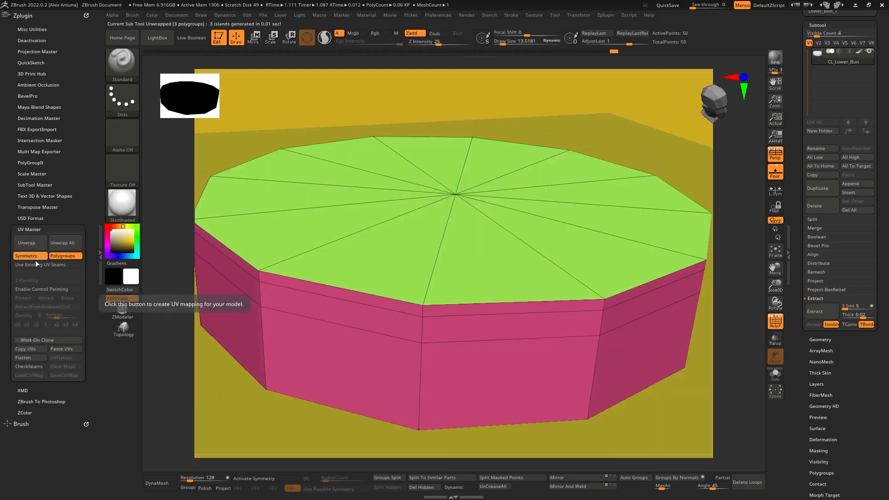
Step: Unwrap the lower bun clone by polygroups, check its flattened UVs, and mask part of its side wall into a new polygroup
click(27, 359)
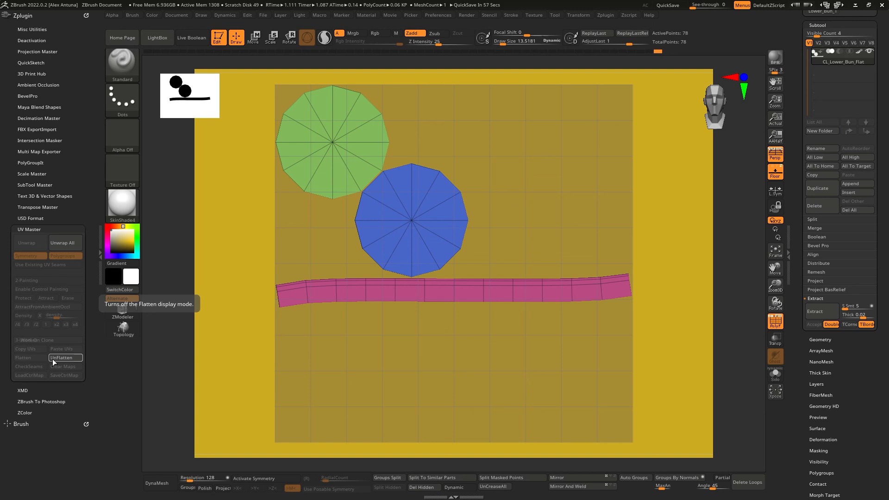
ctrl+drag(662, 269, 444, 353)
key(ctrl+w)
click(61, 358)
click(29, 358)
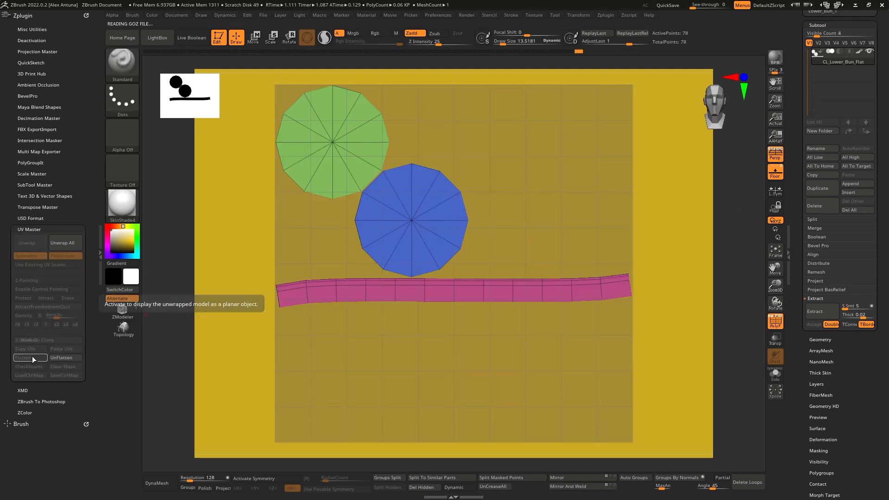
click(65, 357)
Step: Unwrap the regrouped lower bun clone by polygroups with symmetry, check its flattened UVs, and paste them onto the original lower bun
alt+drag(662, 428, 522, 409)
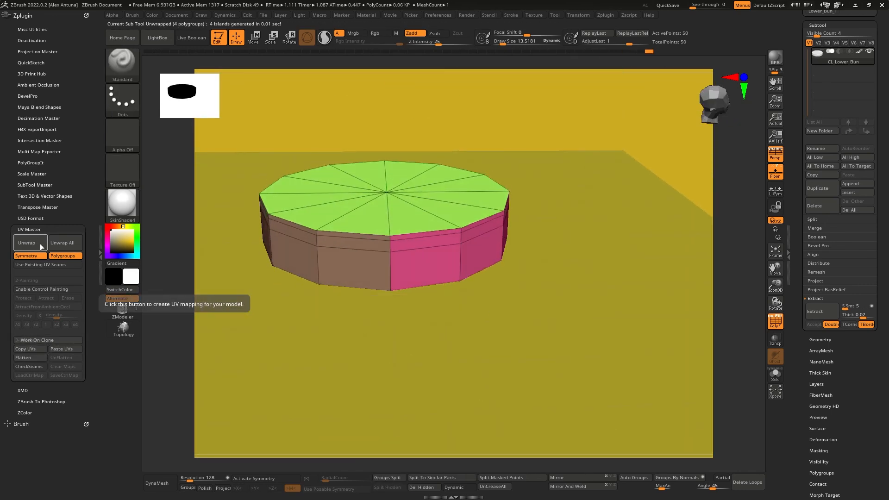
click(37, 358)
click(76, 358)
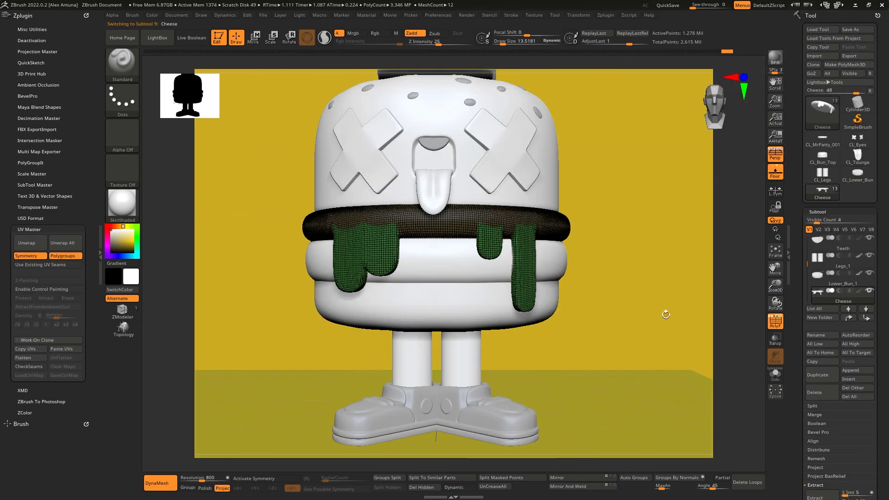
Step: Select the cap subtool and create a UV Master working clone of it
drag(623, 263, 595, 265)
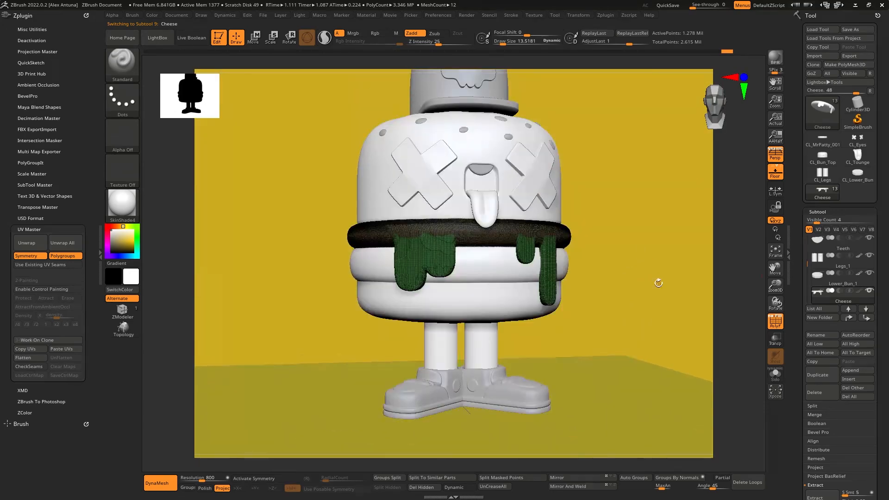
click(828, 277)
click(61, 340)
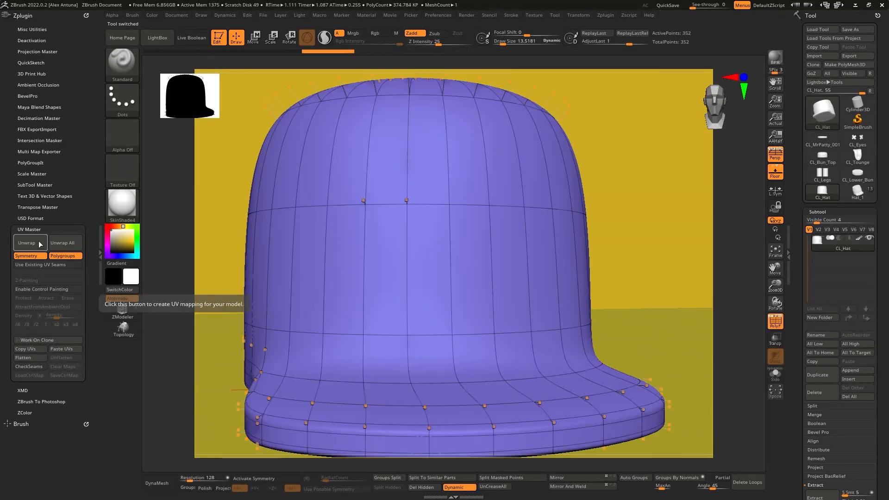
Step: Divide the cap clone into polygroups with Auto Groups and inspect the grouping on its underside
mouse_move(217, 206)
mouse_down()
mouse_move(230, 208)
mouse_move(236, 230)
mouse_up()
alt+drag(627, 176, 627, 206)
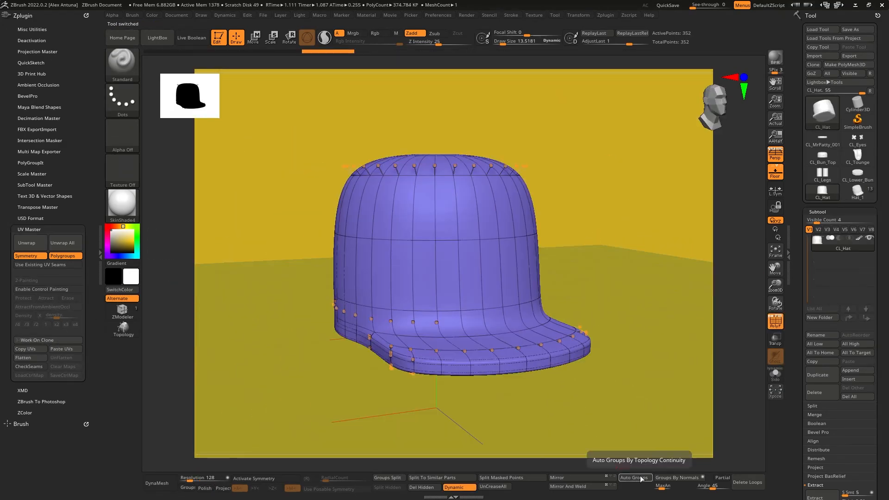
click(633, 477)
drag(639, 259, 611, 228)
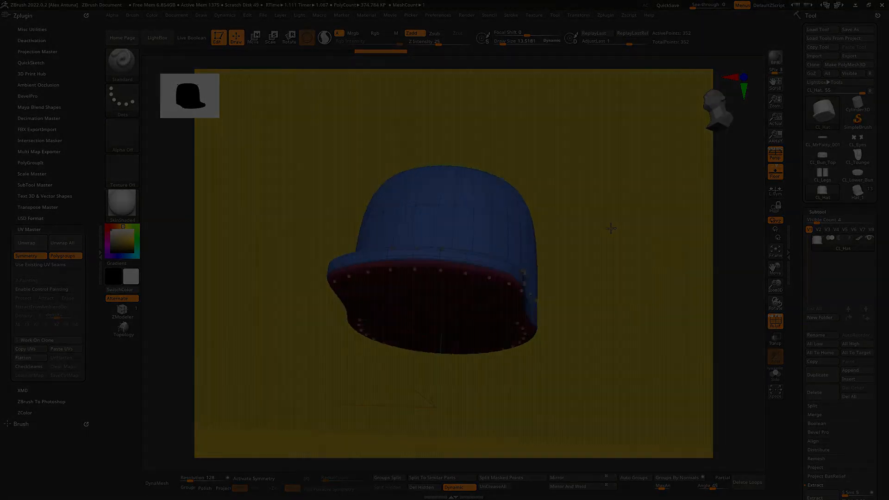